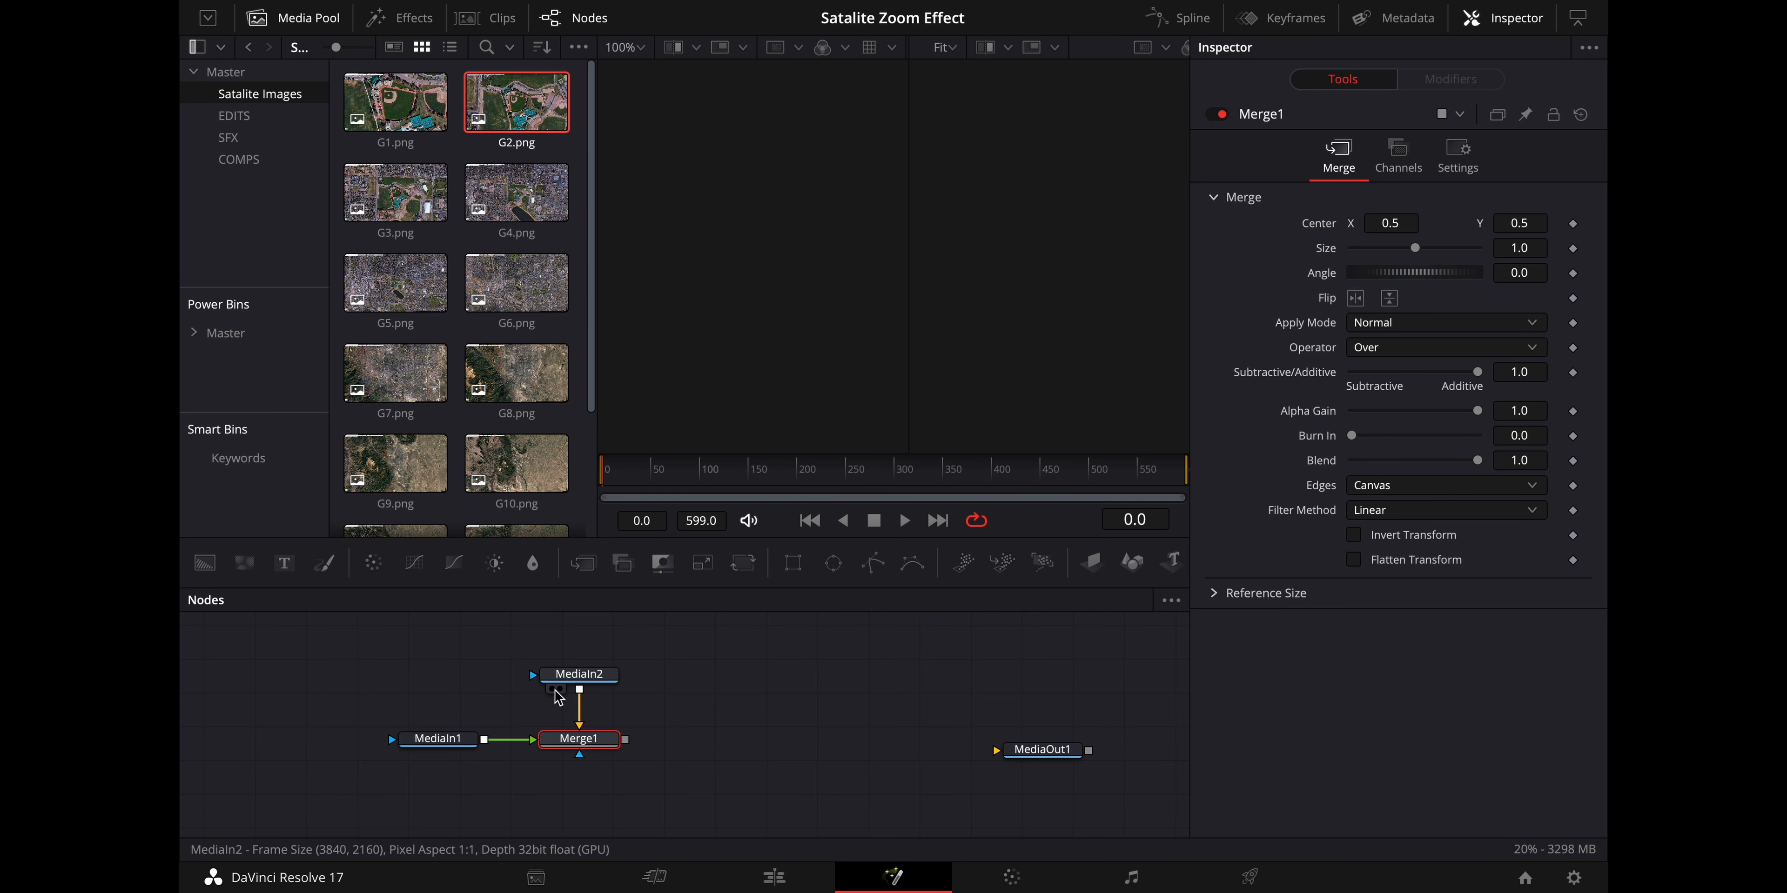
Display MediaIn1 in the first viewer and MediaIn2 in the second viewer
{"action": "mouse_move", "coordinate": [581, 682]}
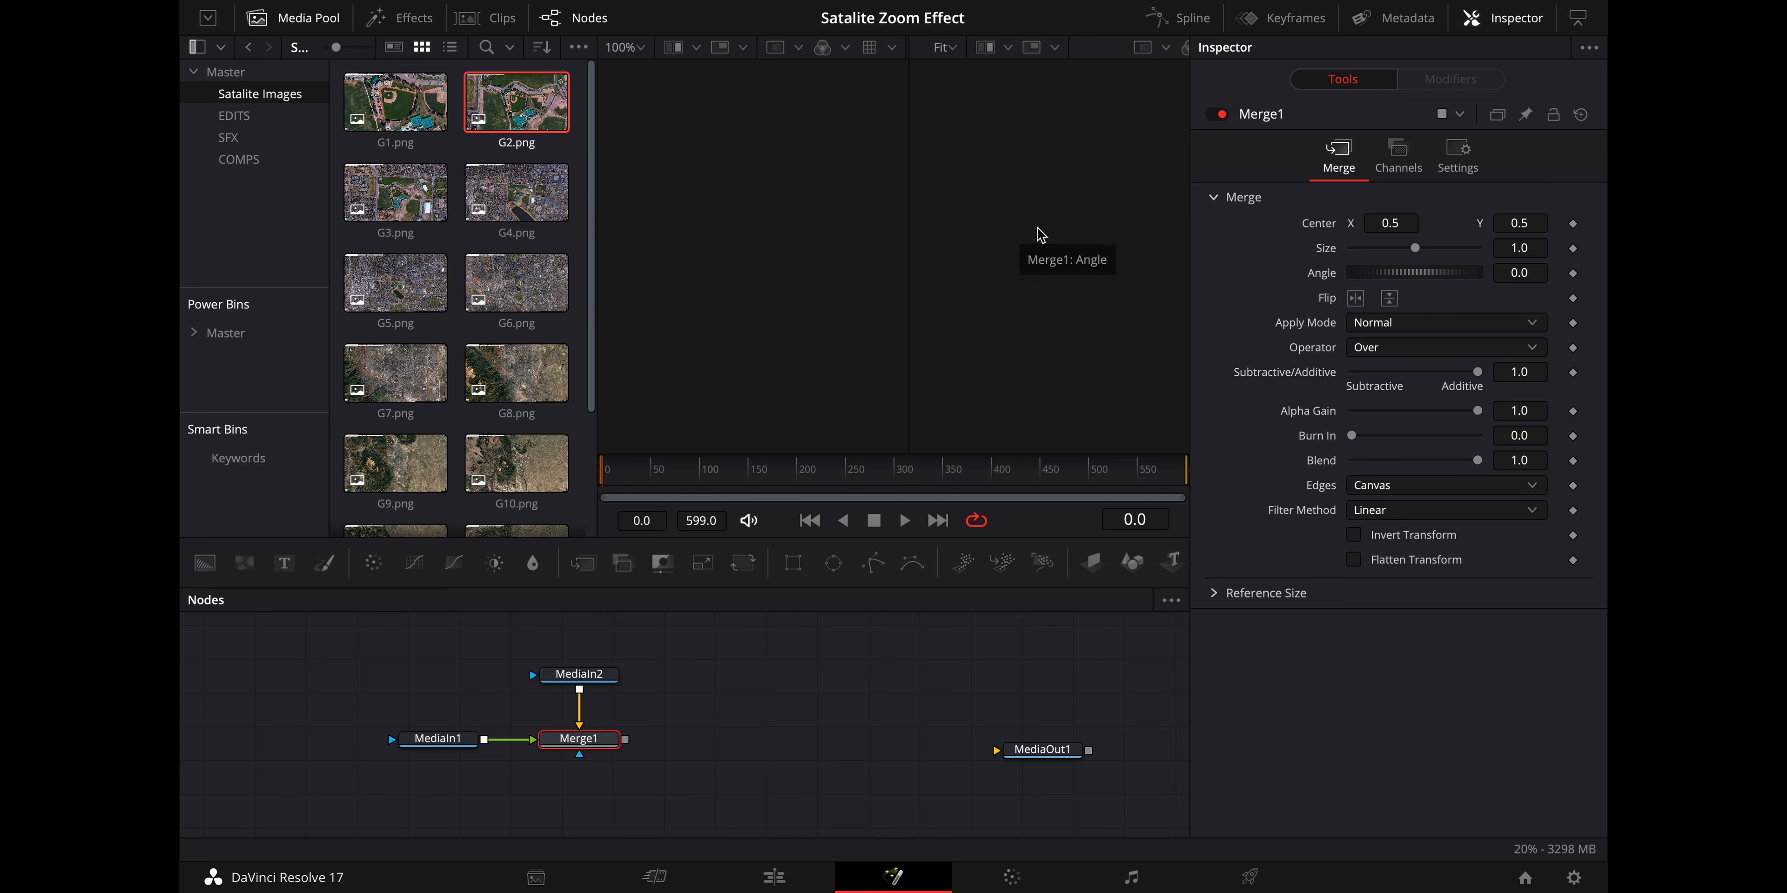
{"action": "mouse_move", "coordinate": [415, 763]}
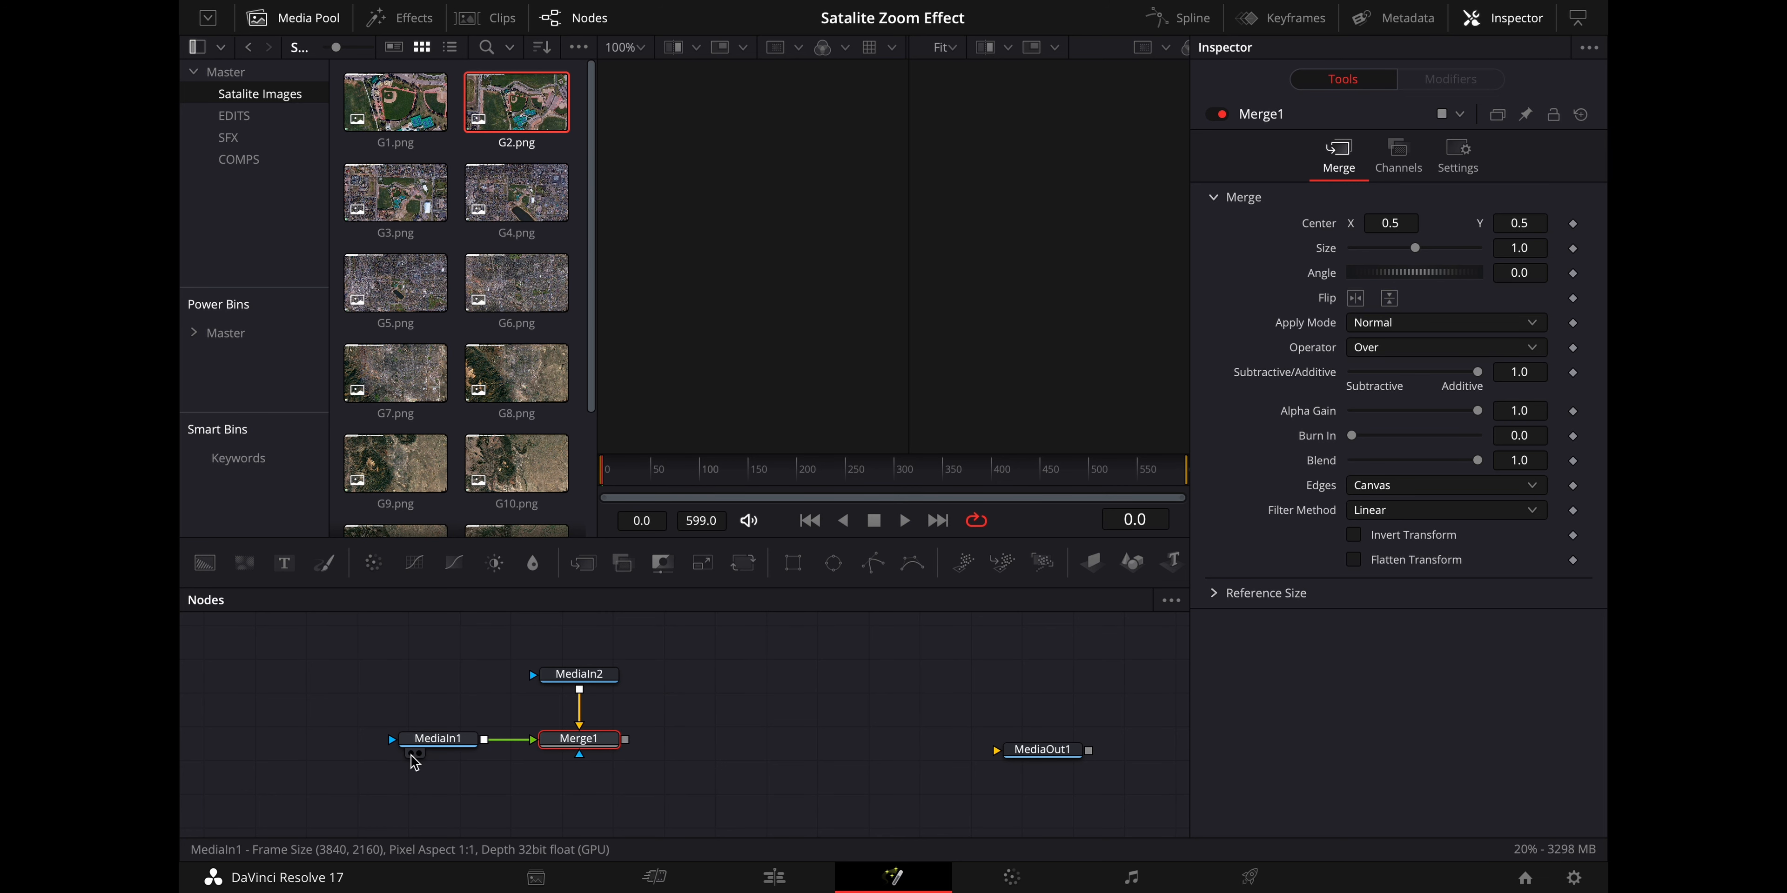
{"action": "left_click", "coordinate": [411, 754]}
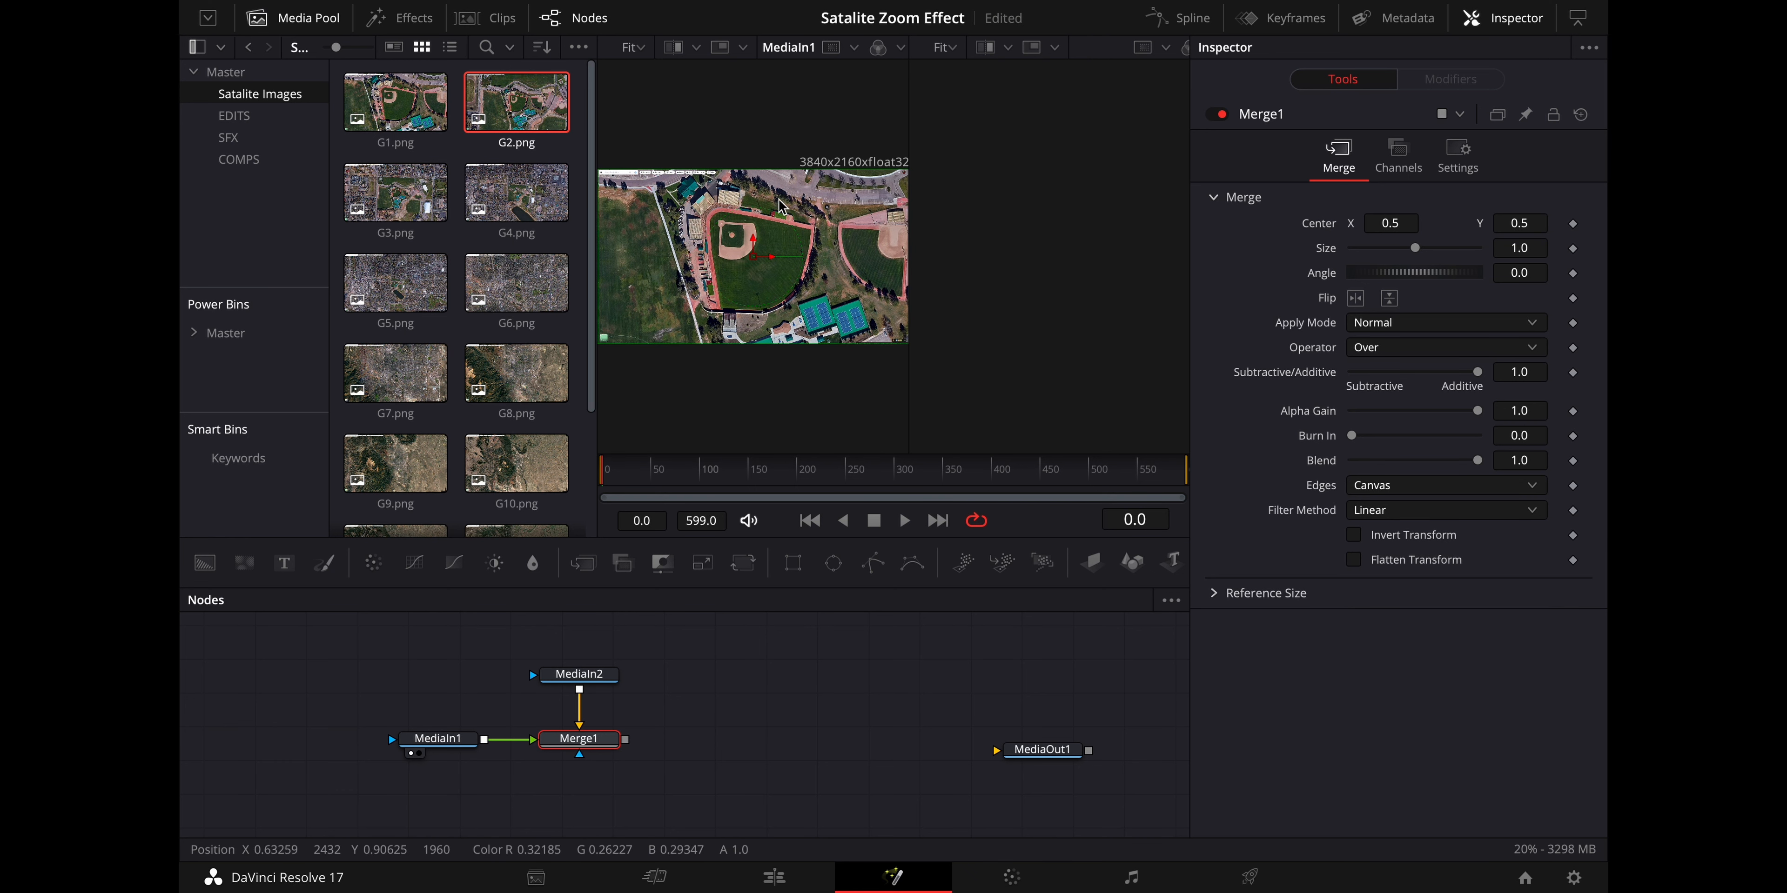
{"action": "left_click", "coordinate": [578, 682]}
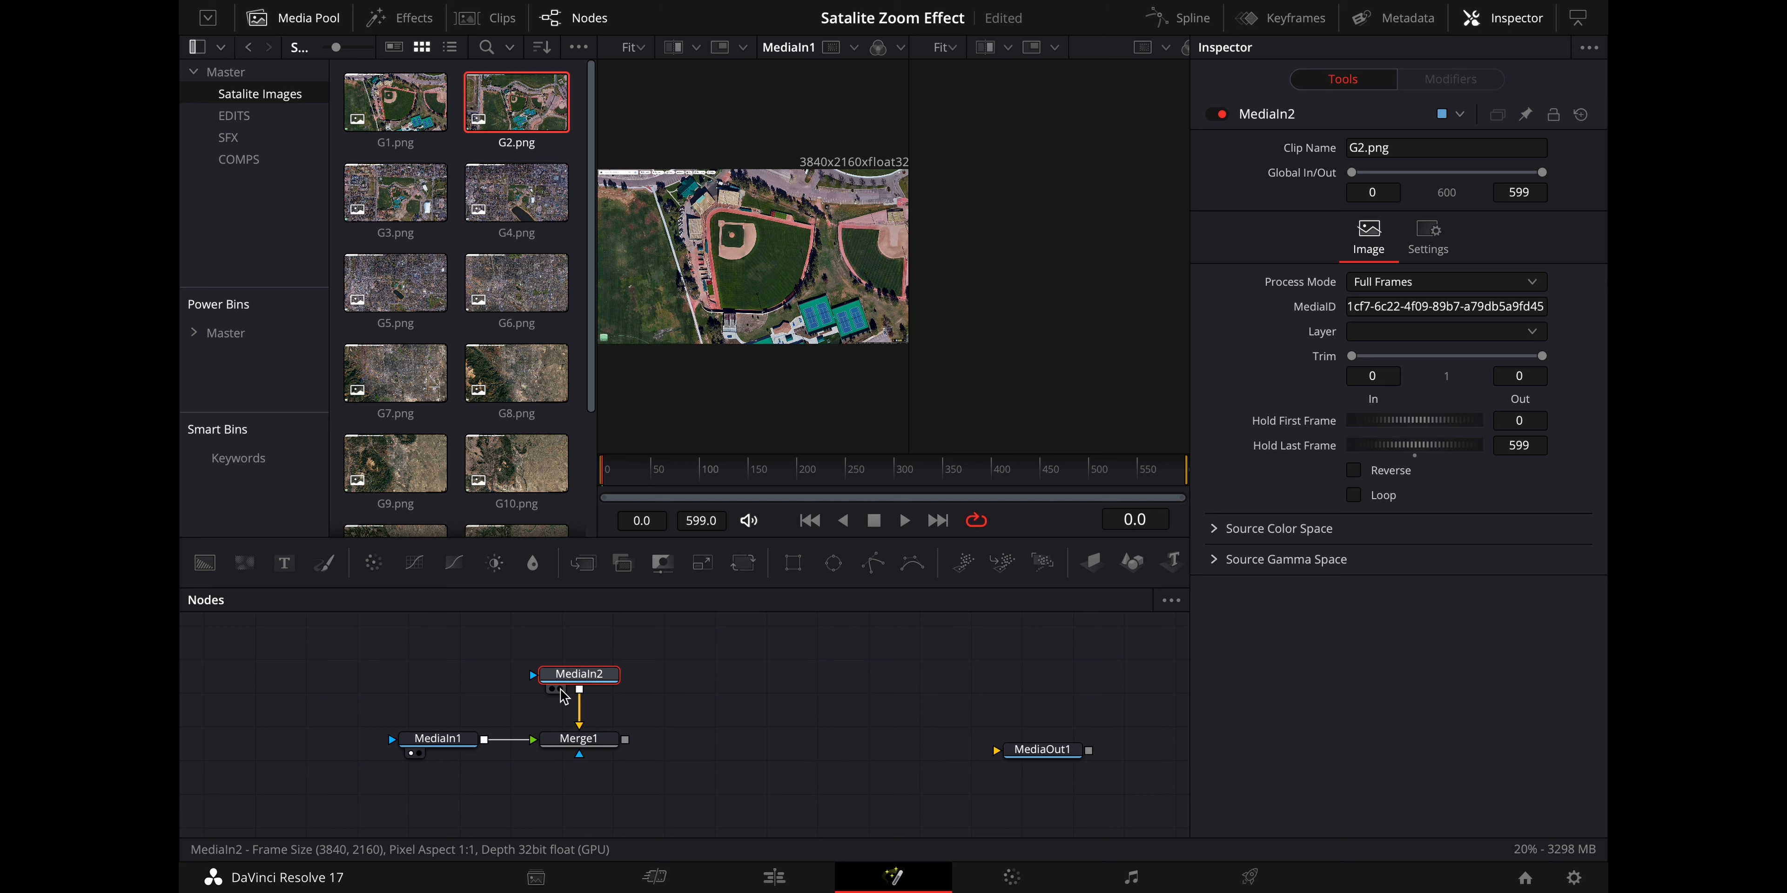
{"action": "left_click", "coordinate": [562, 689]}
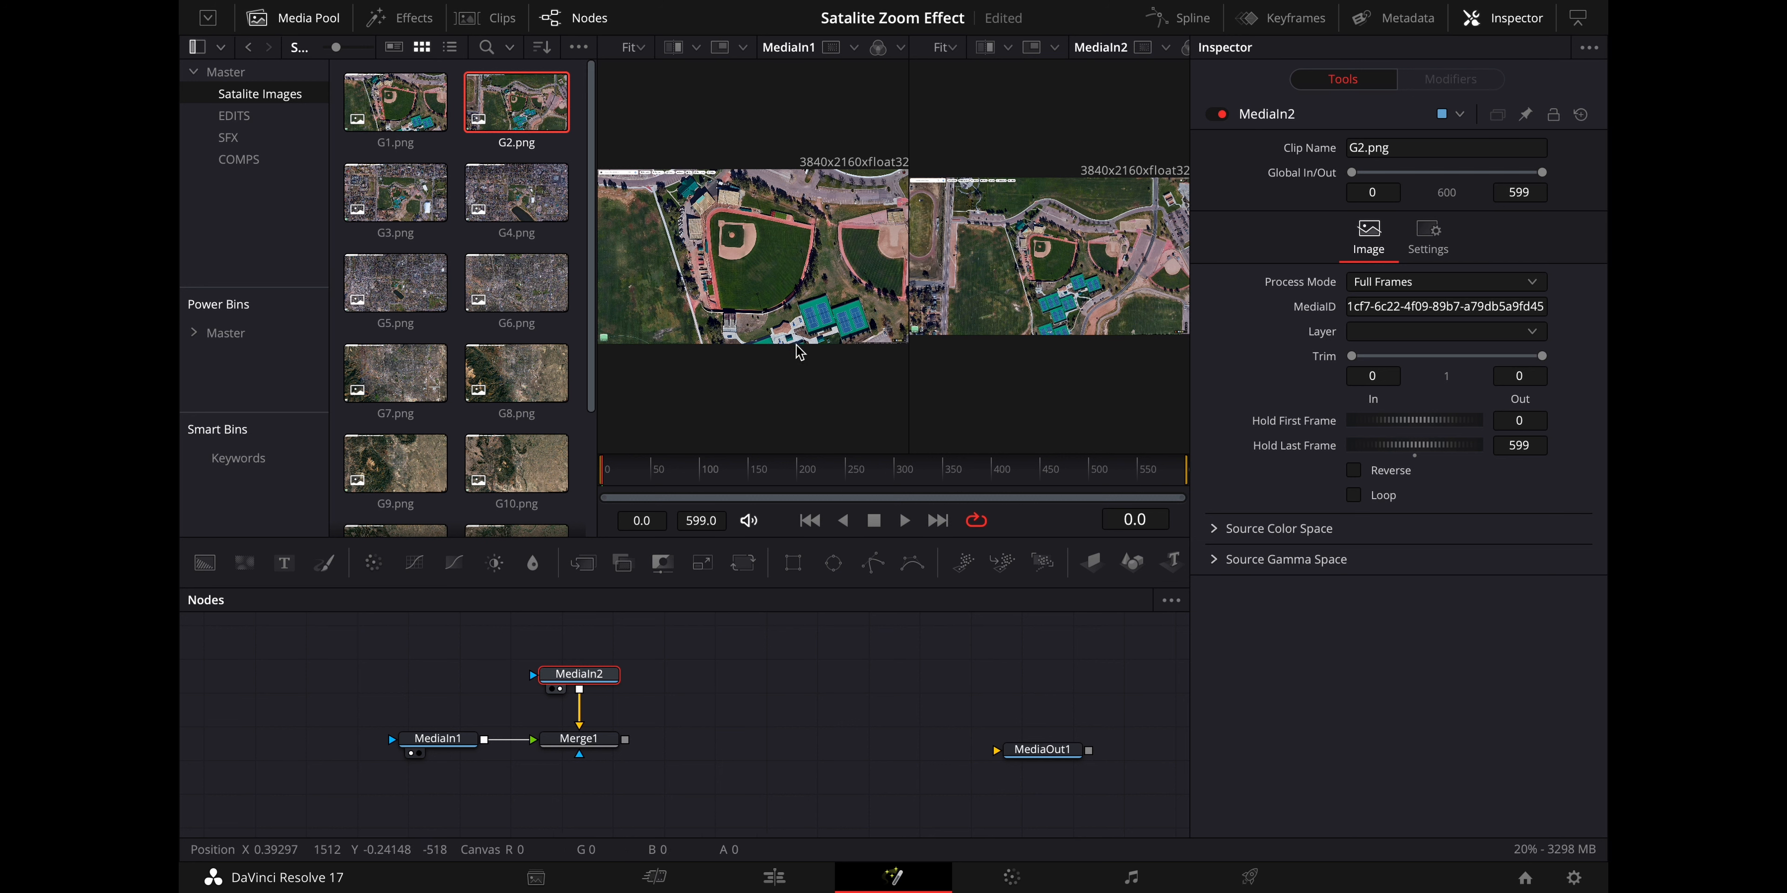
Insert a Transform (Xf) node between MediaIn2 and Merge1, spacing the nodes out vertically
{"action": "left_click_drag", "start_coordinate": [714, 731], "coordinate": [732, 740]}
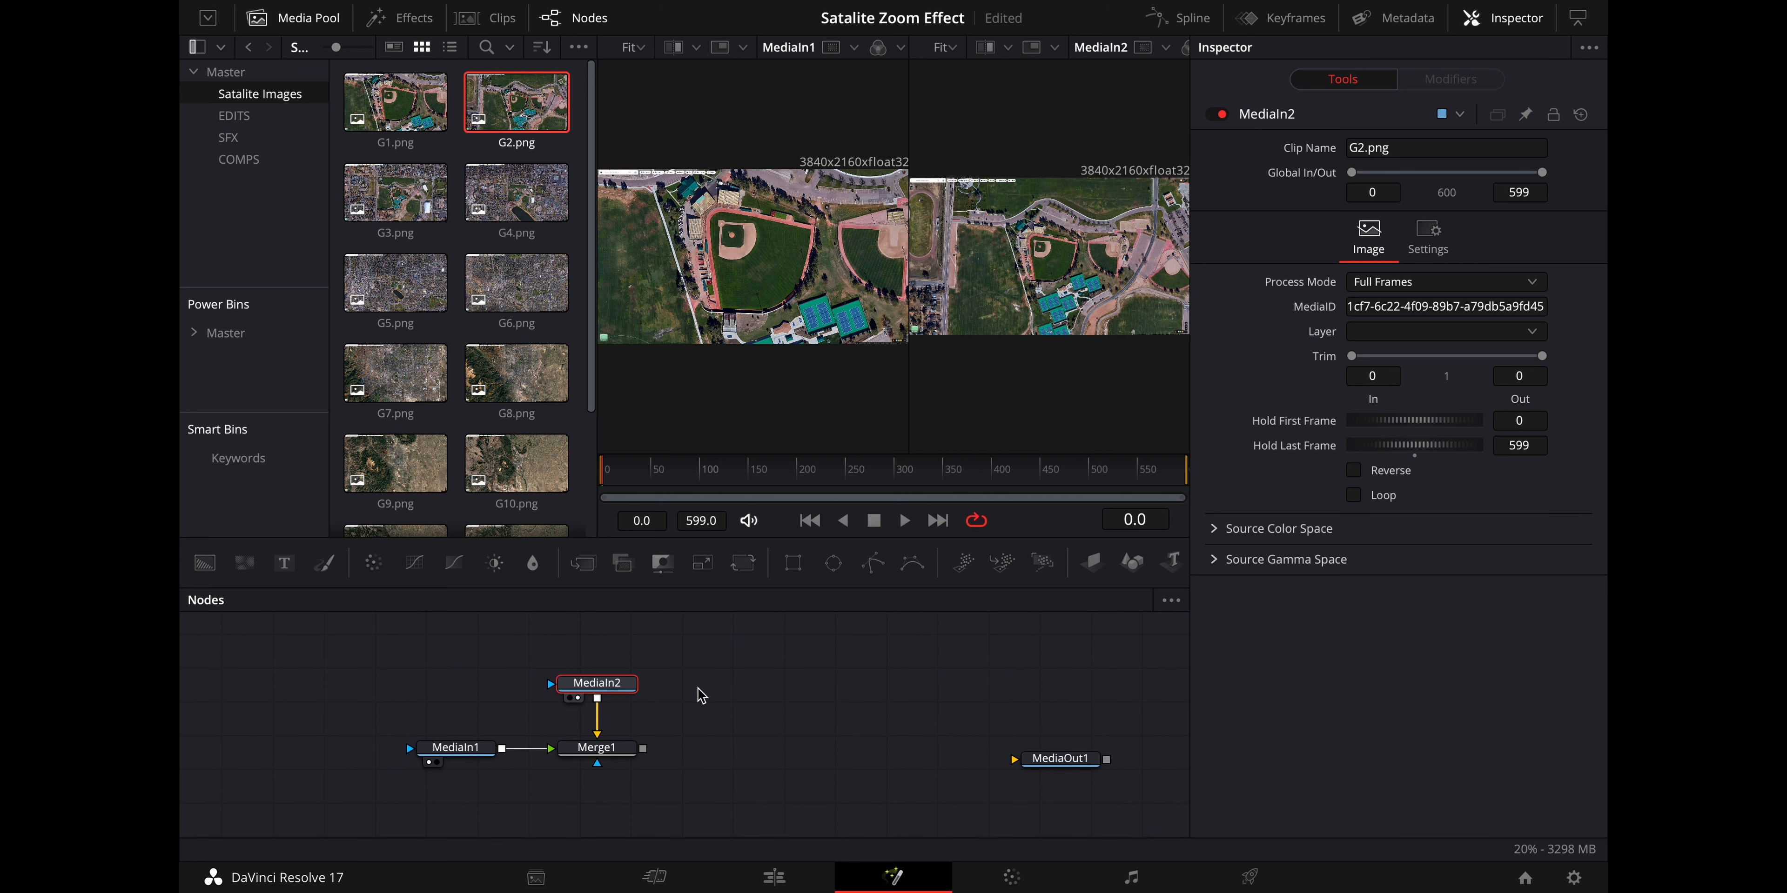
{"action": "scroll", "coordinate": [701, 695], "scroll_direction": "up", "scroll_amount": 2}
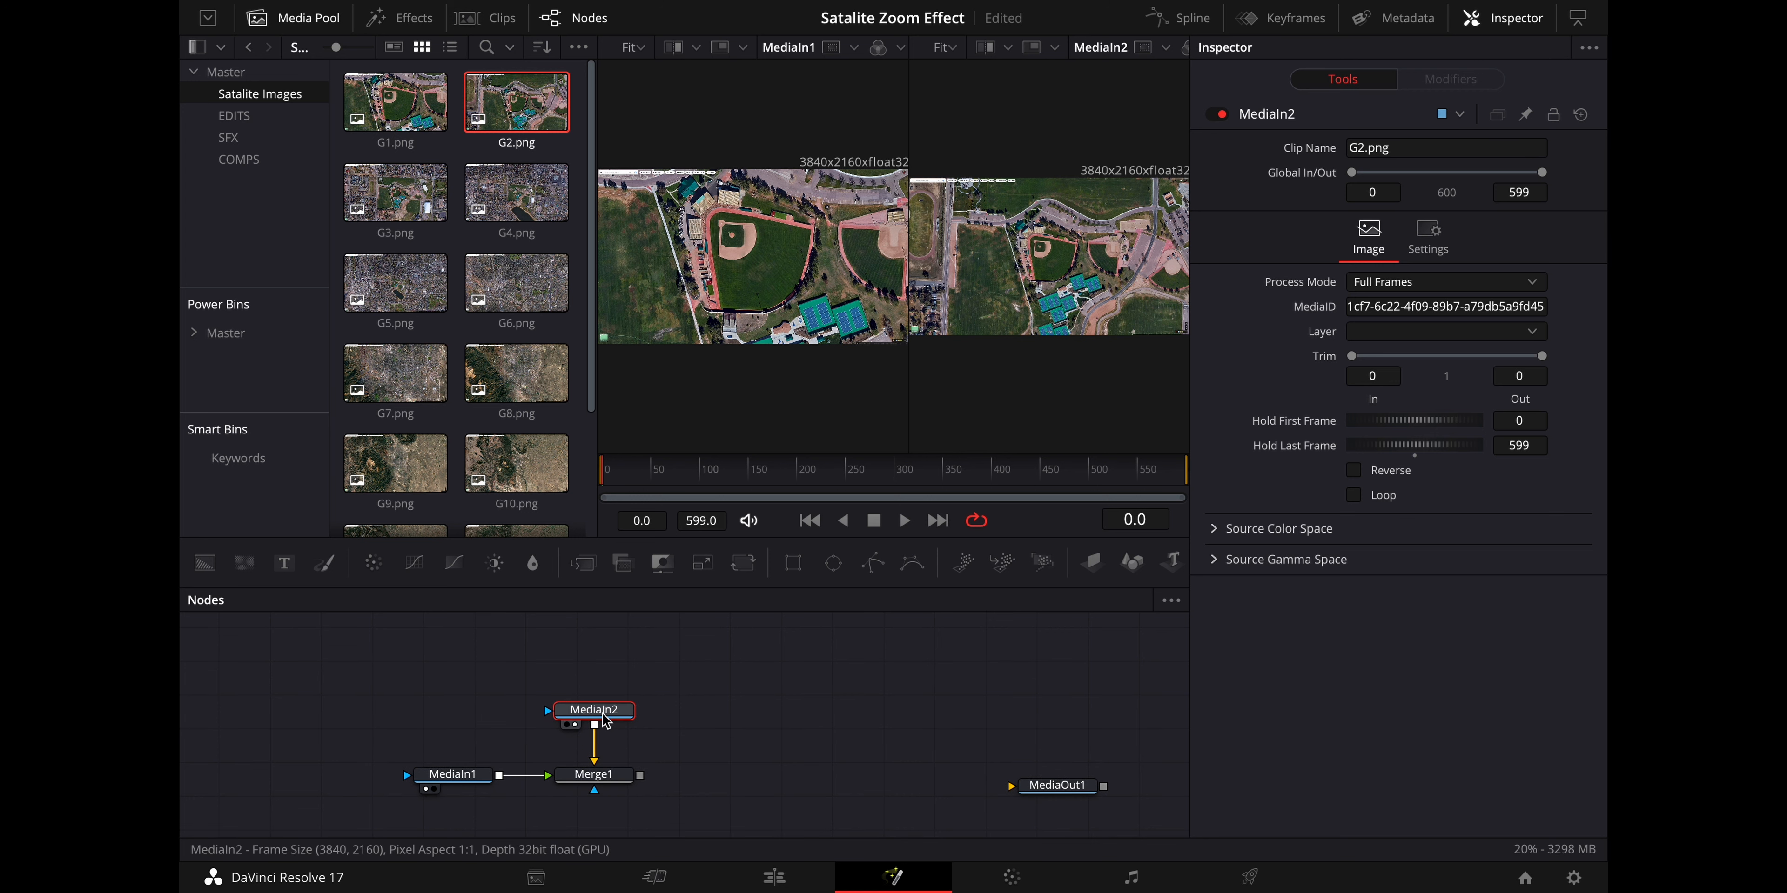
{"action": "left_click_drag", "start_coordinate": [598, 720], "coordinate": [597, 676]}
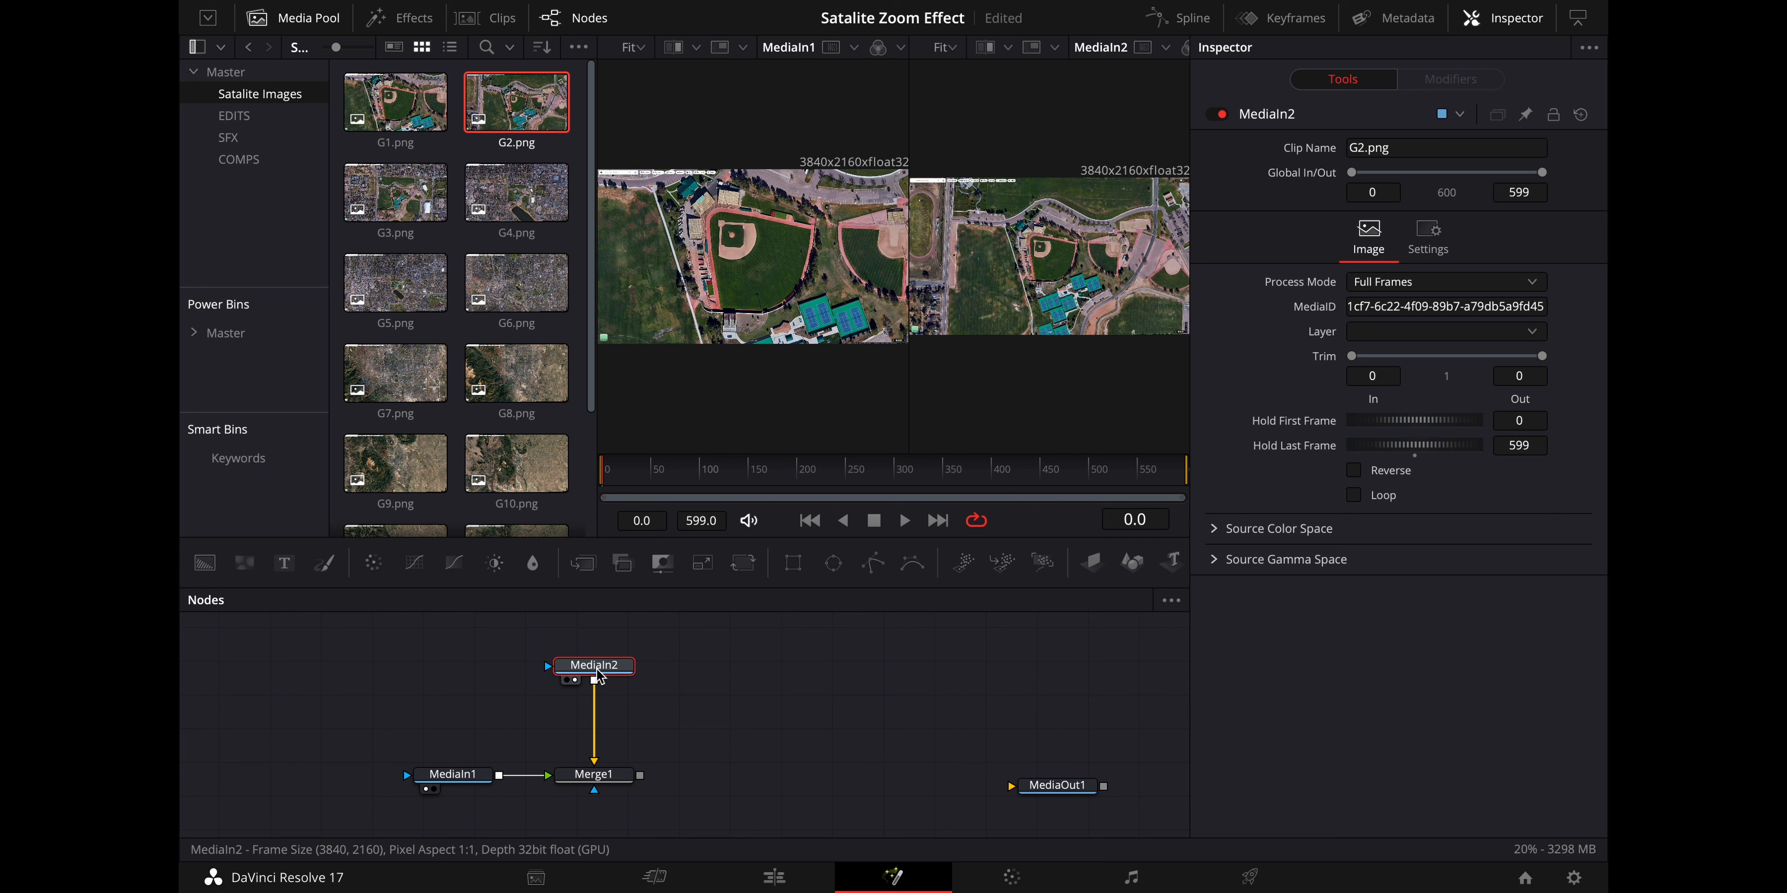
{"action": "key", "text": "shift+space"}
{"action": "type", "text": "trans"}
{"action": "key", "text": "BackSpace"}
{"action": "key", "text": "BackSpace"}
{"action": "type", "text": "ns"}
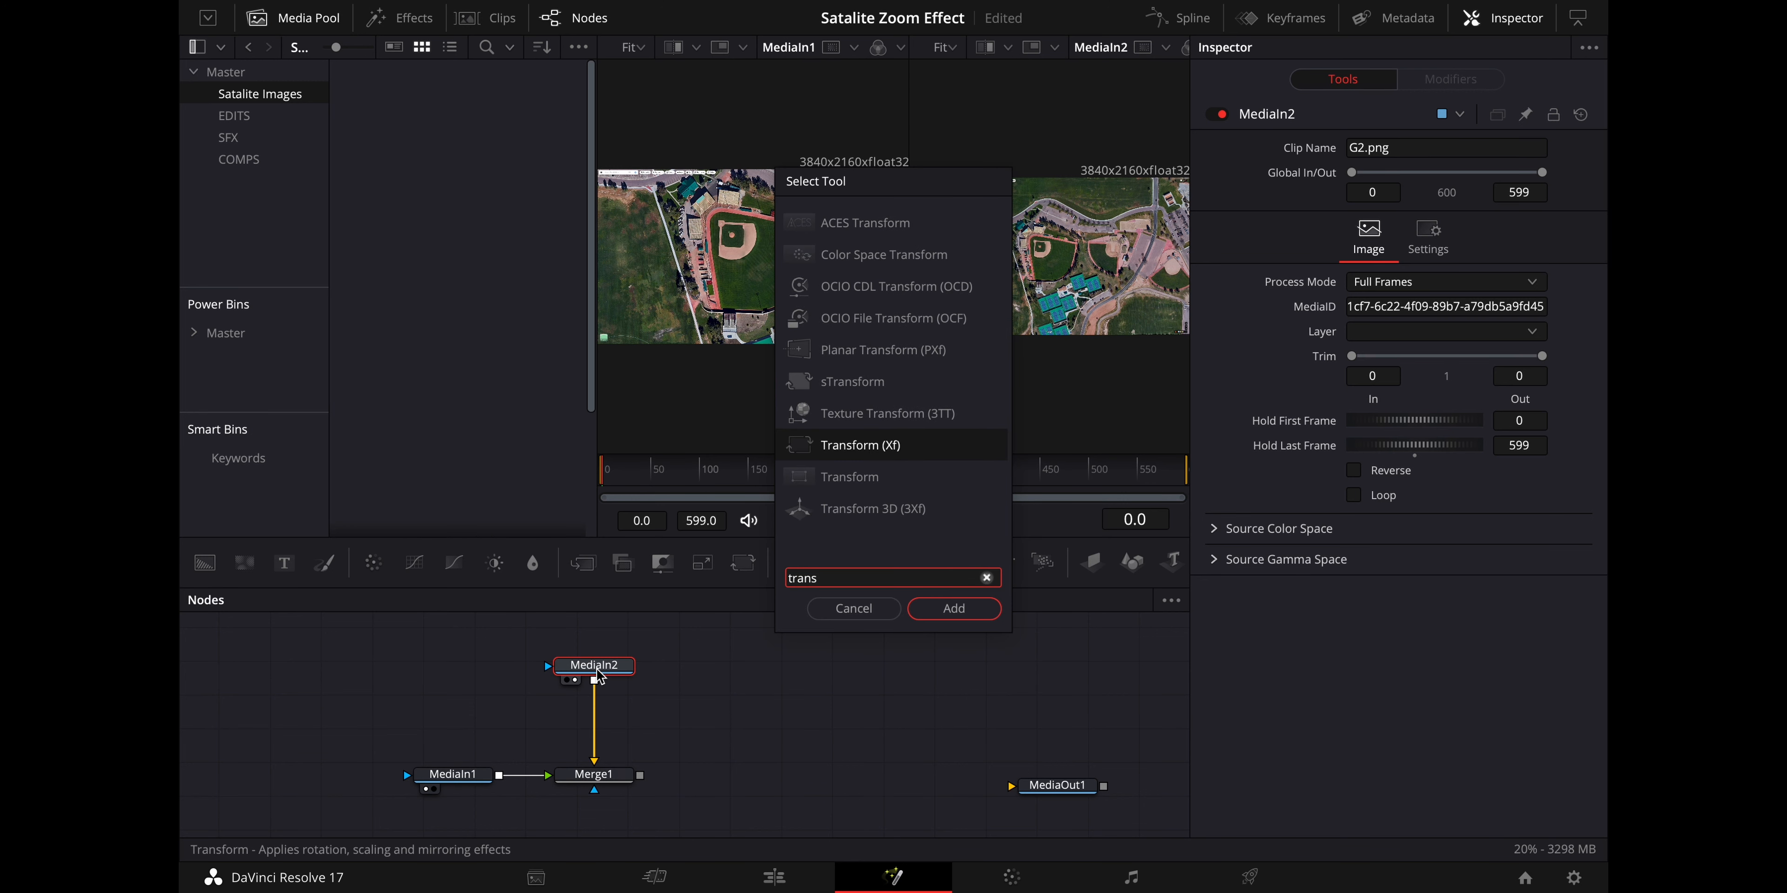
{"action": "key", "text": "Return"}
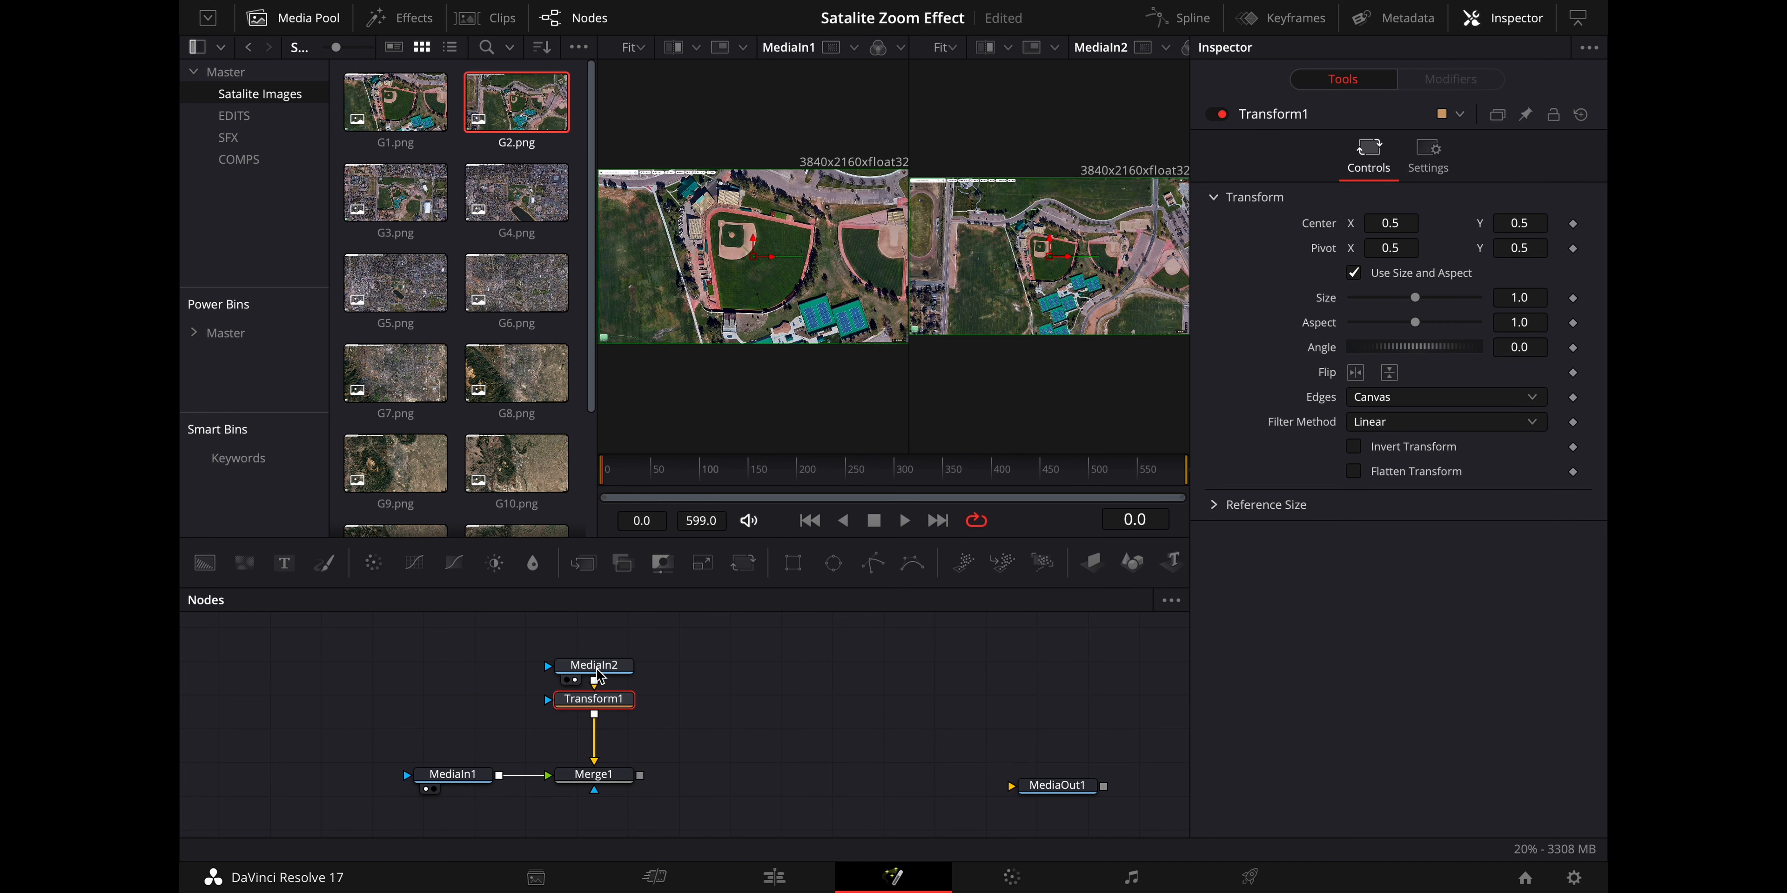
{"action": "left_click", "coordinate": [597, 676]}
{"action": "left_click_drag", "start_coordinate": [598, 707], "coordinate": [596, 726]}
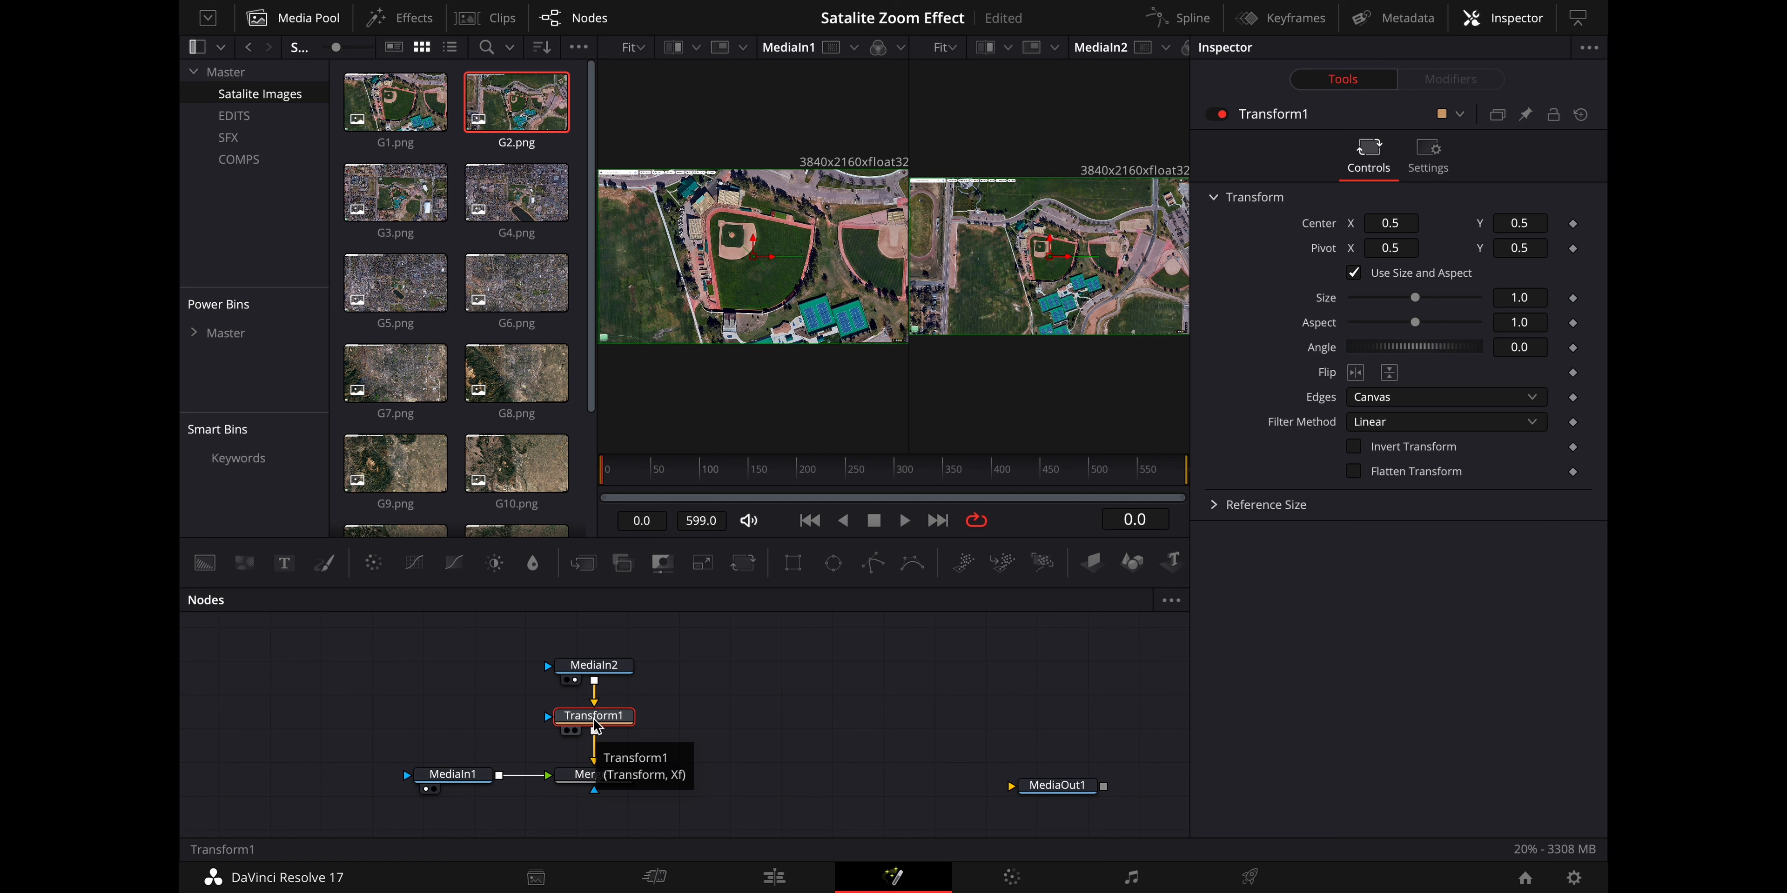
Set Transform1's size to 2 and show Merge1 in the second viewer
{"action": "left_click", "coordinate": [575, 790]}
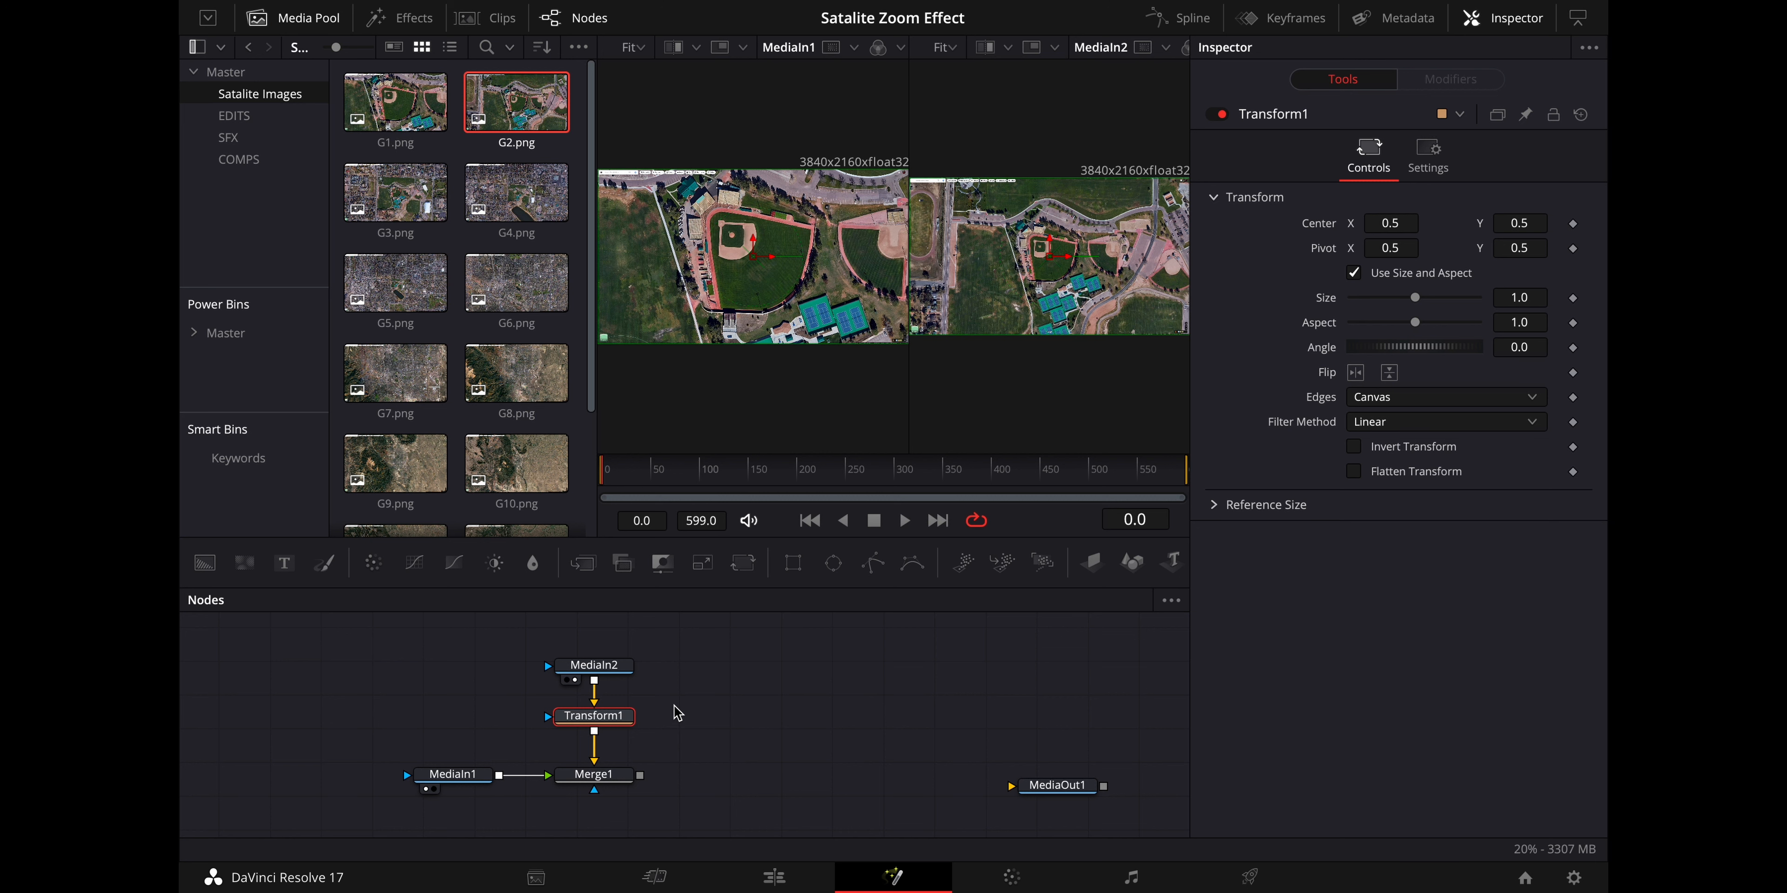
{"action": "left_click", "coordinate": [593, 665]}
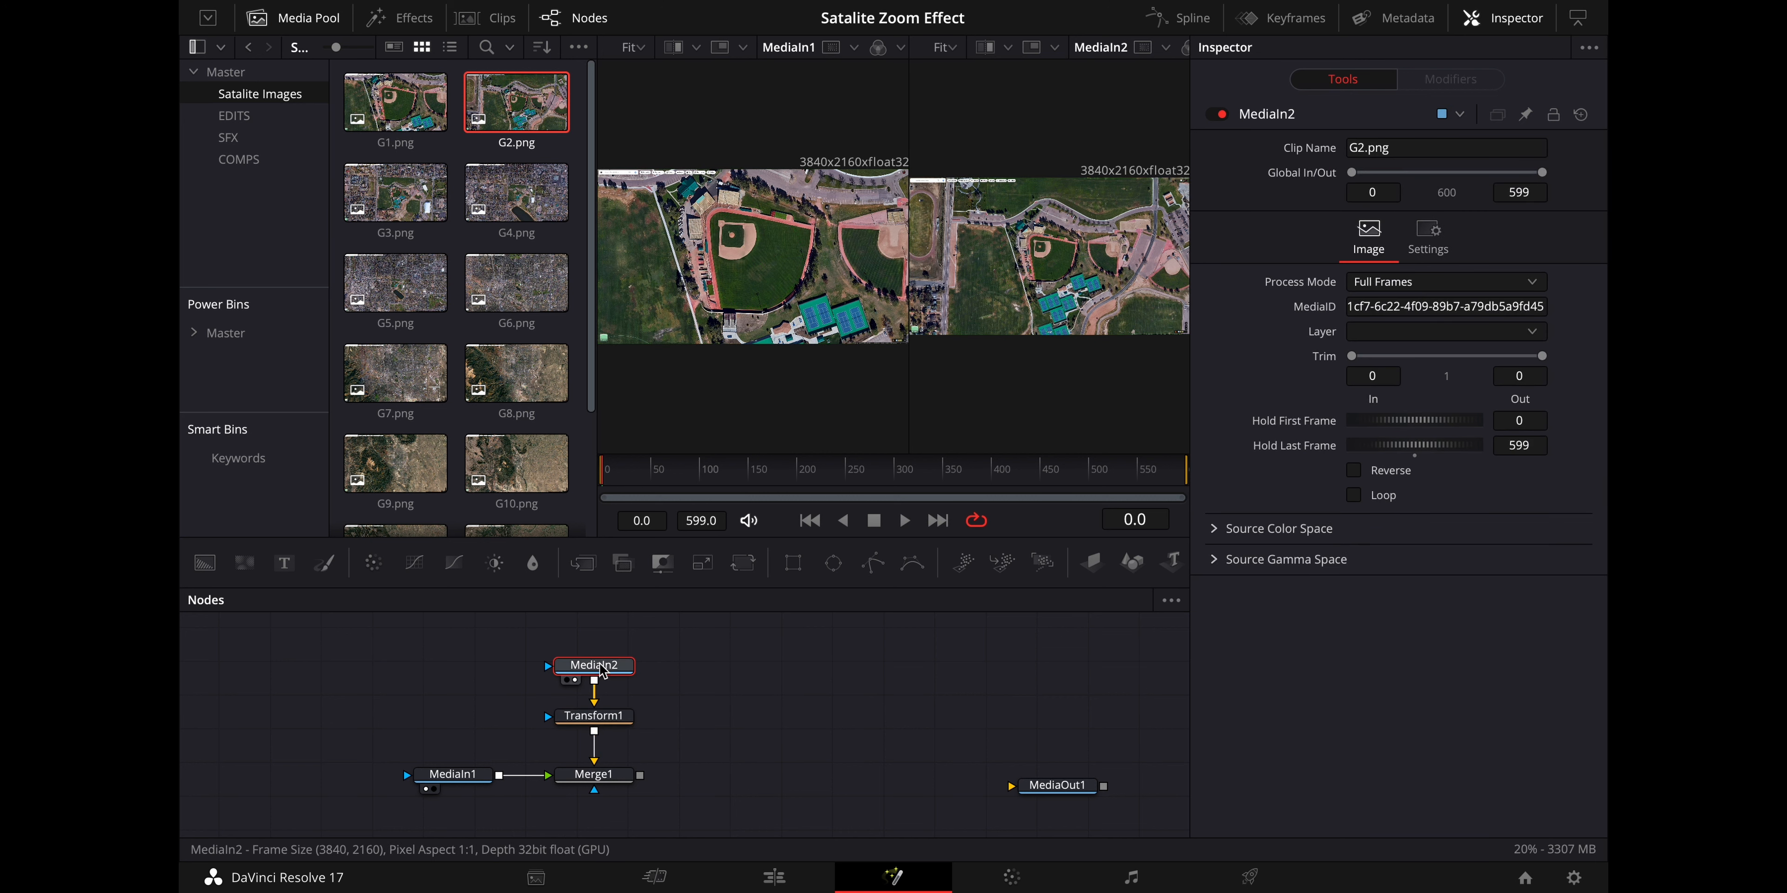
{"action": "left_click", "coordinate": [595, 722]}
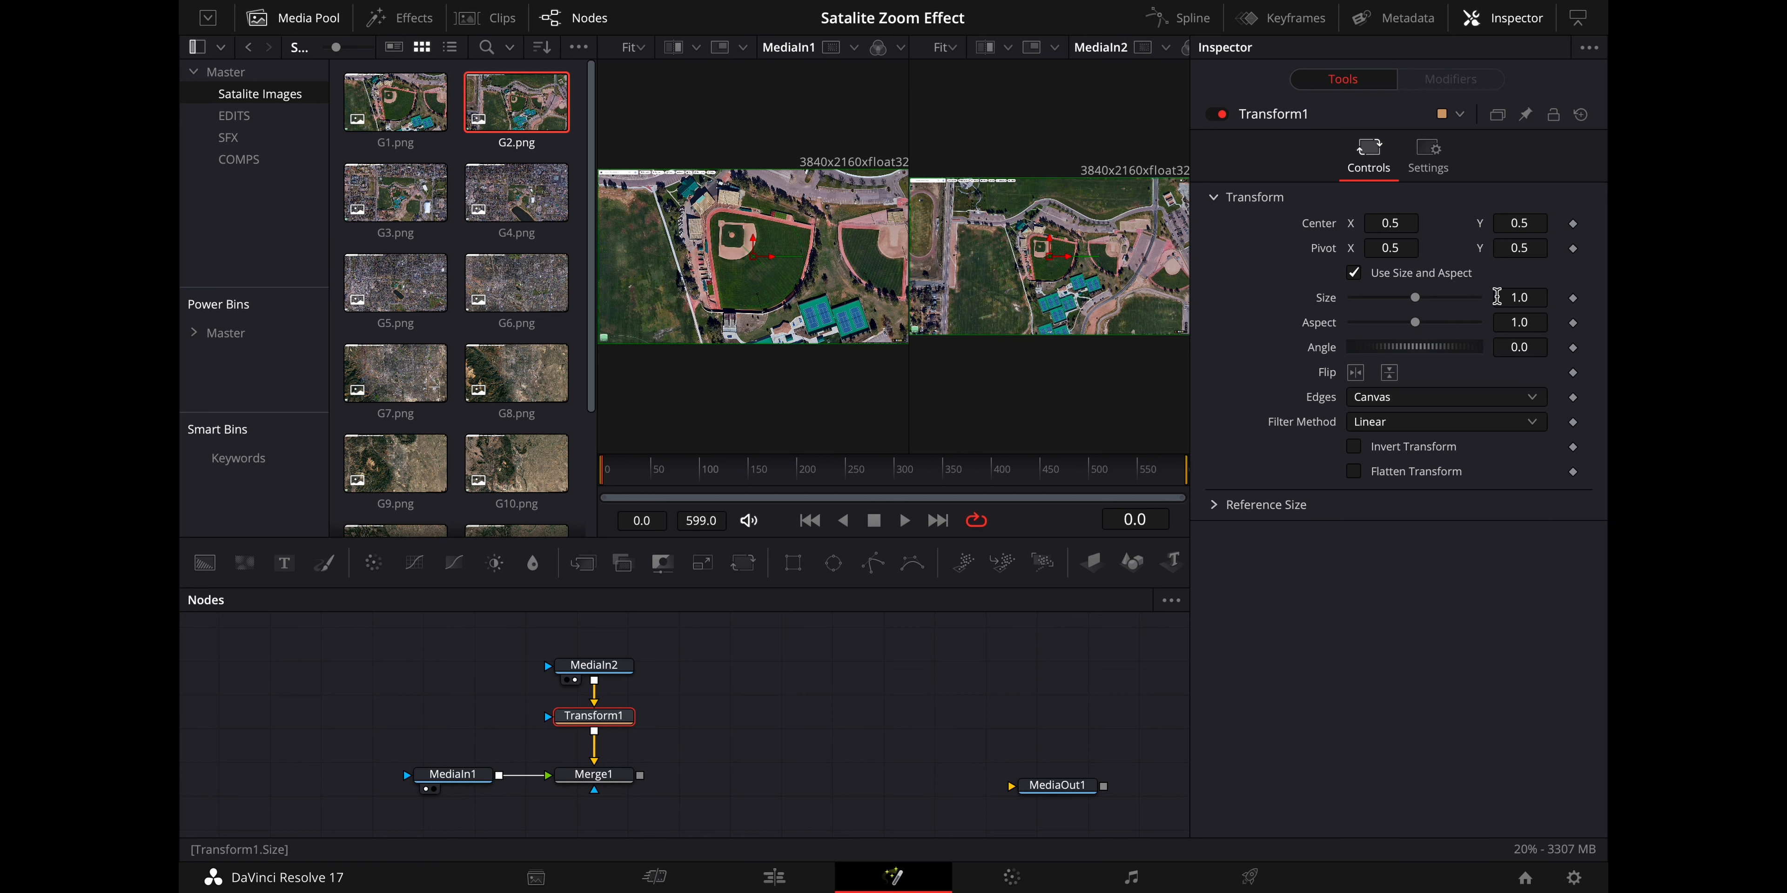
{"action": "left_click", "coordinate": [1522, 298]}
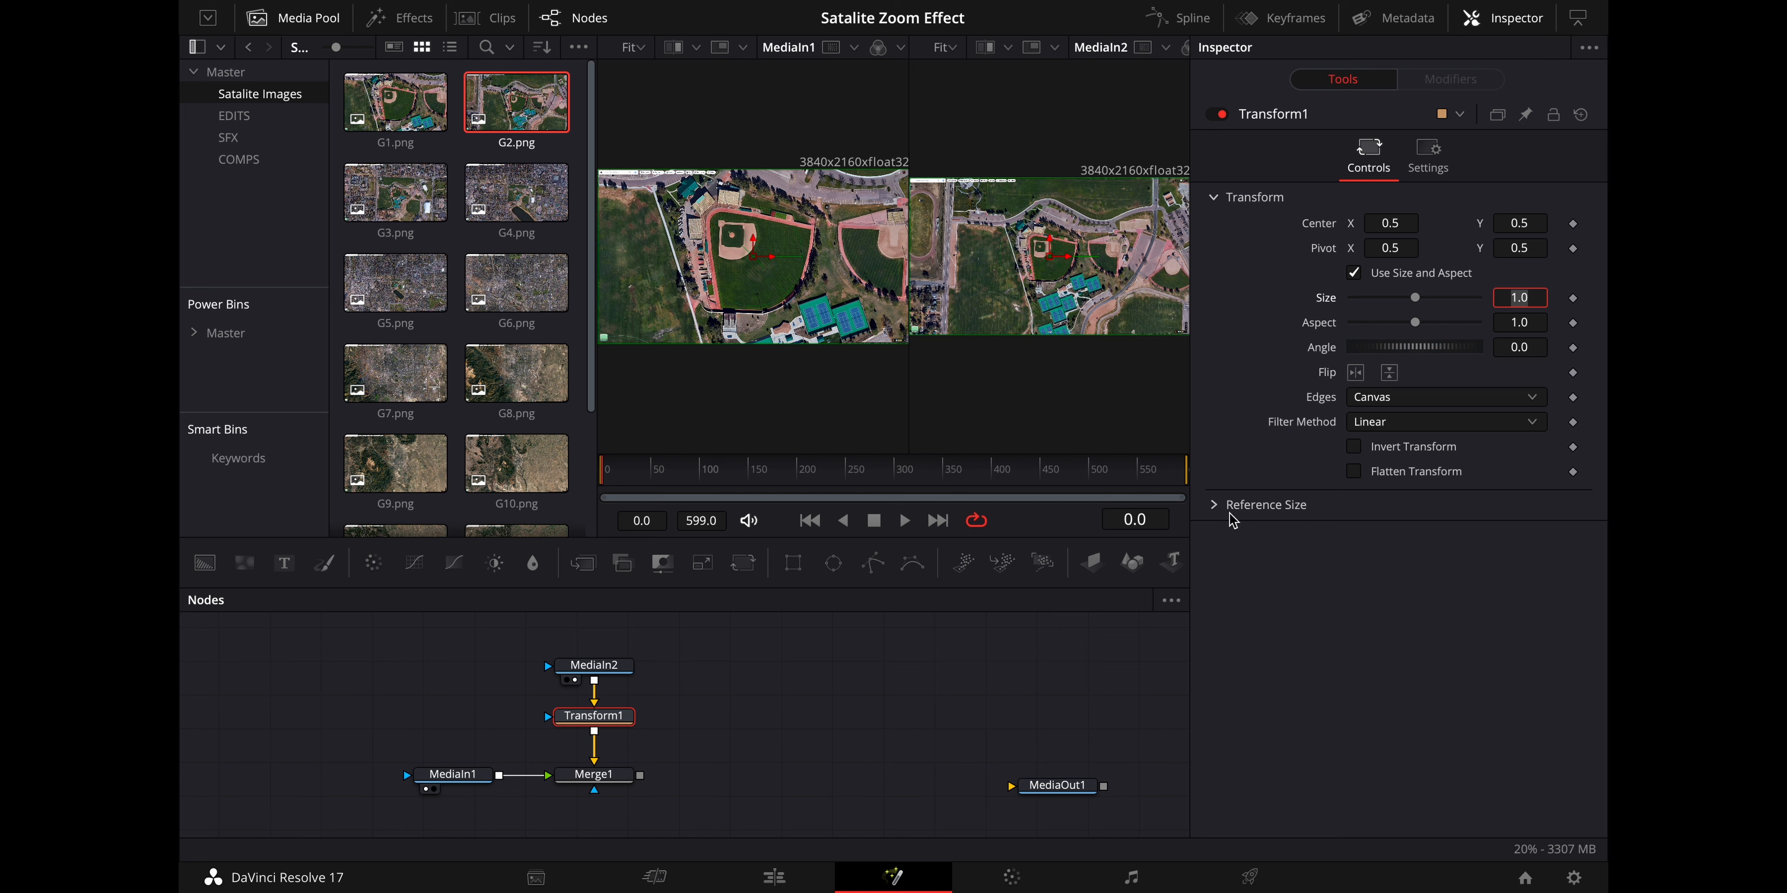
{"action": "type", "text": "2"}
{"action": "key", "text": "Tab"}
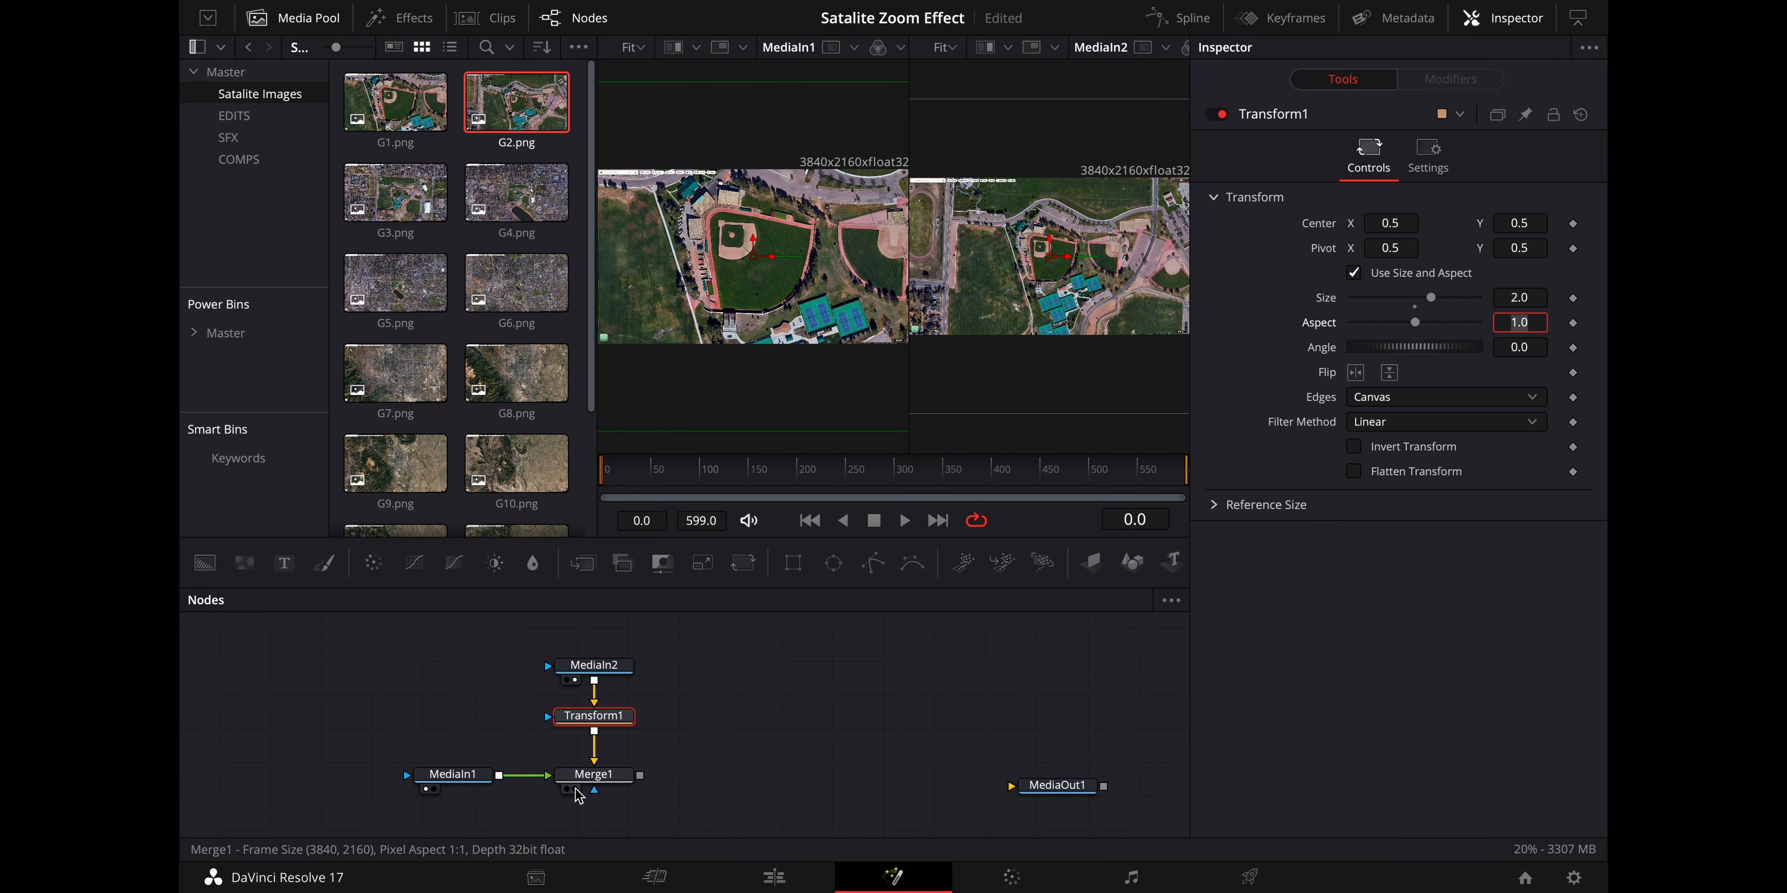
{"action": "left_click", "coordinate": [575, 789]}
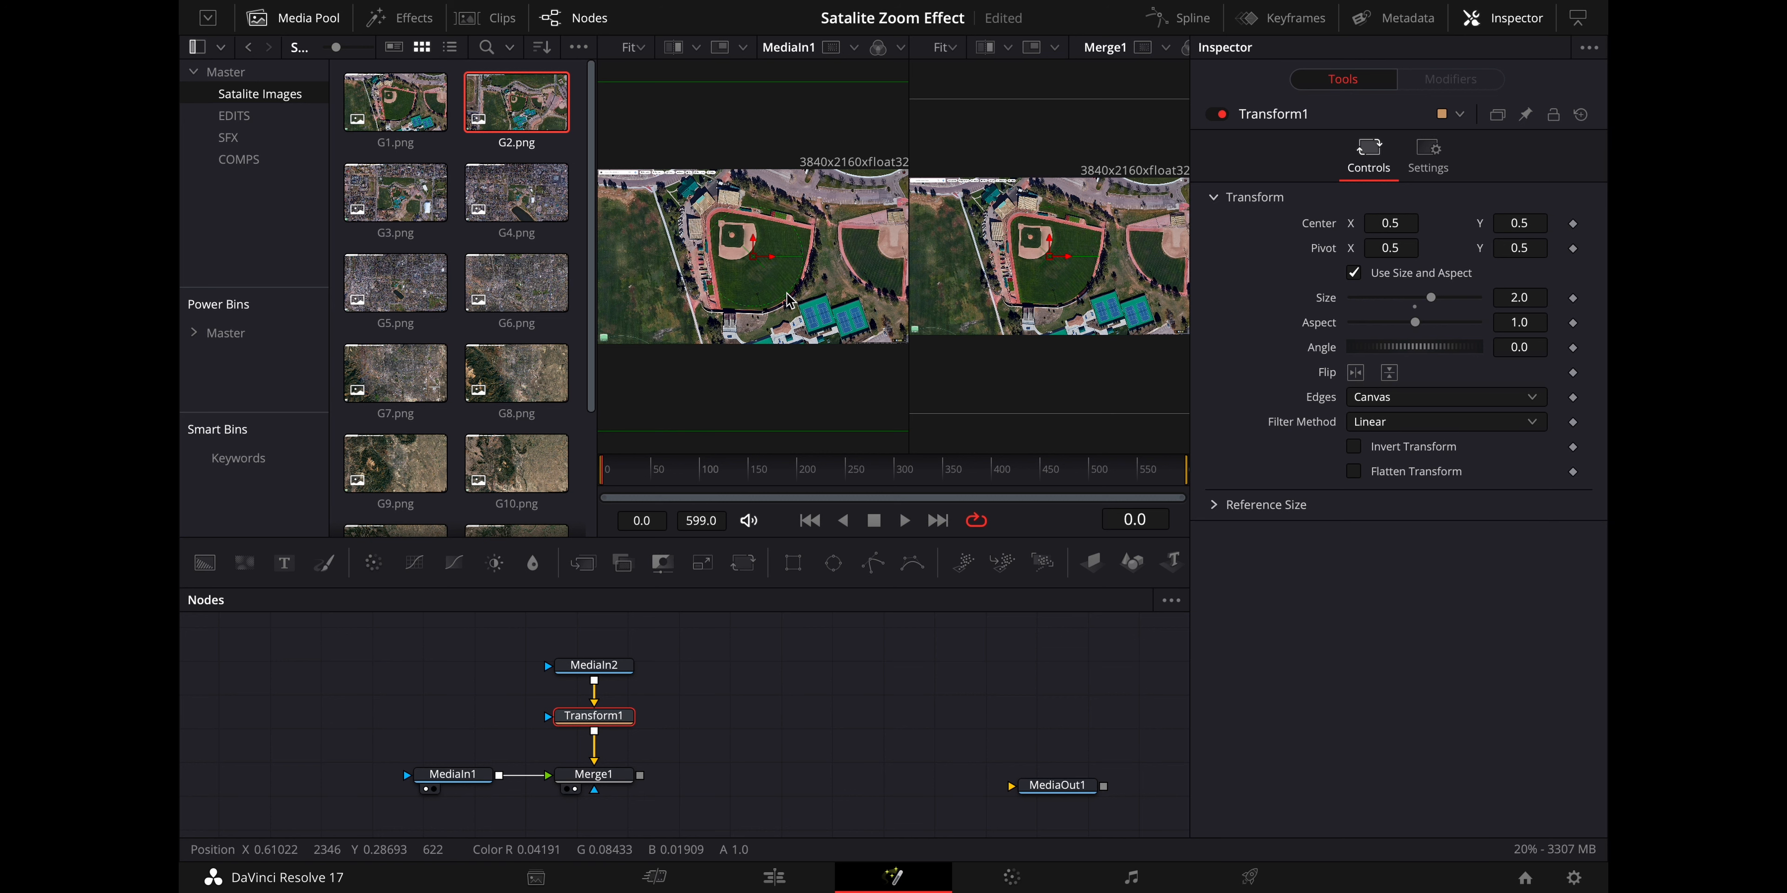
Add a Transform (Xf) node after Merge1, show it in the second viewer, and move it away from the merge
{"action": "left_click", "coordinate": [613, 783]}
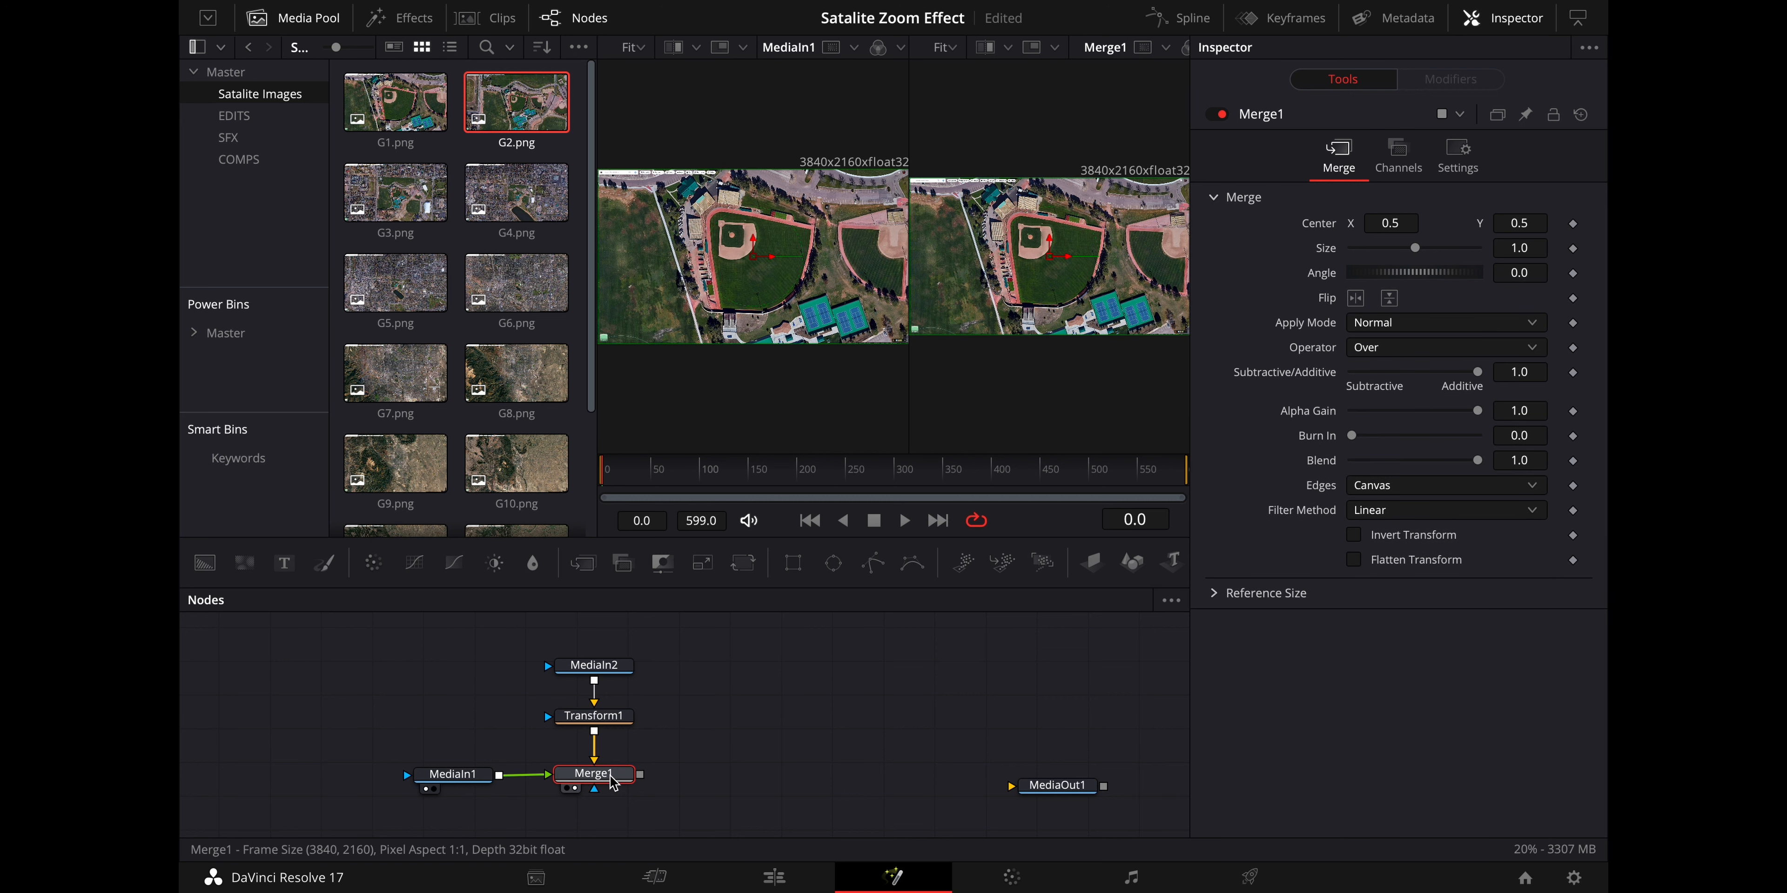
{"action": "key", "text": "shift+space"}
{"action": "type", "text": "trans"}
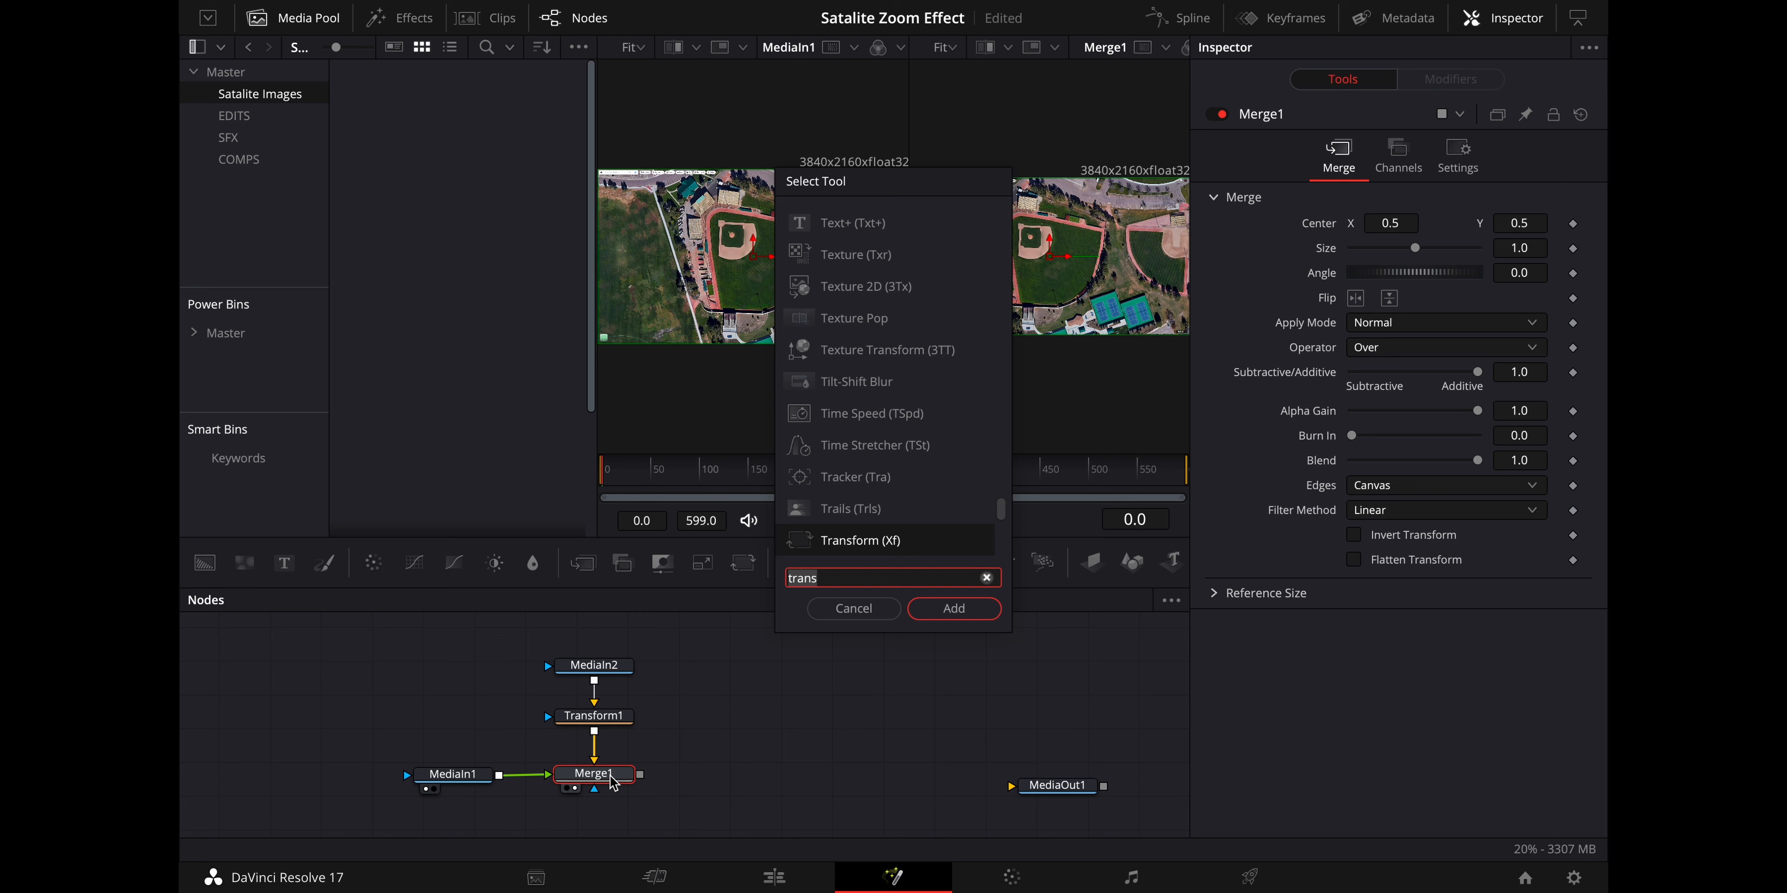
{"action": "key", "text": "BackSpace"}
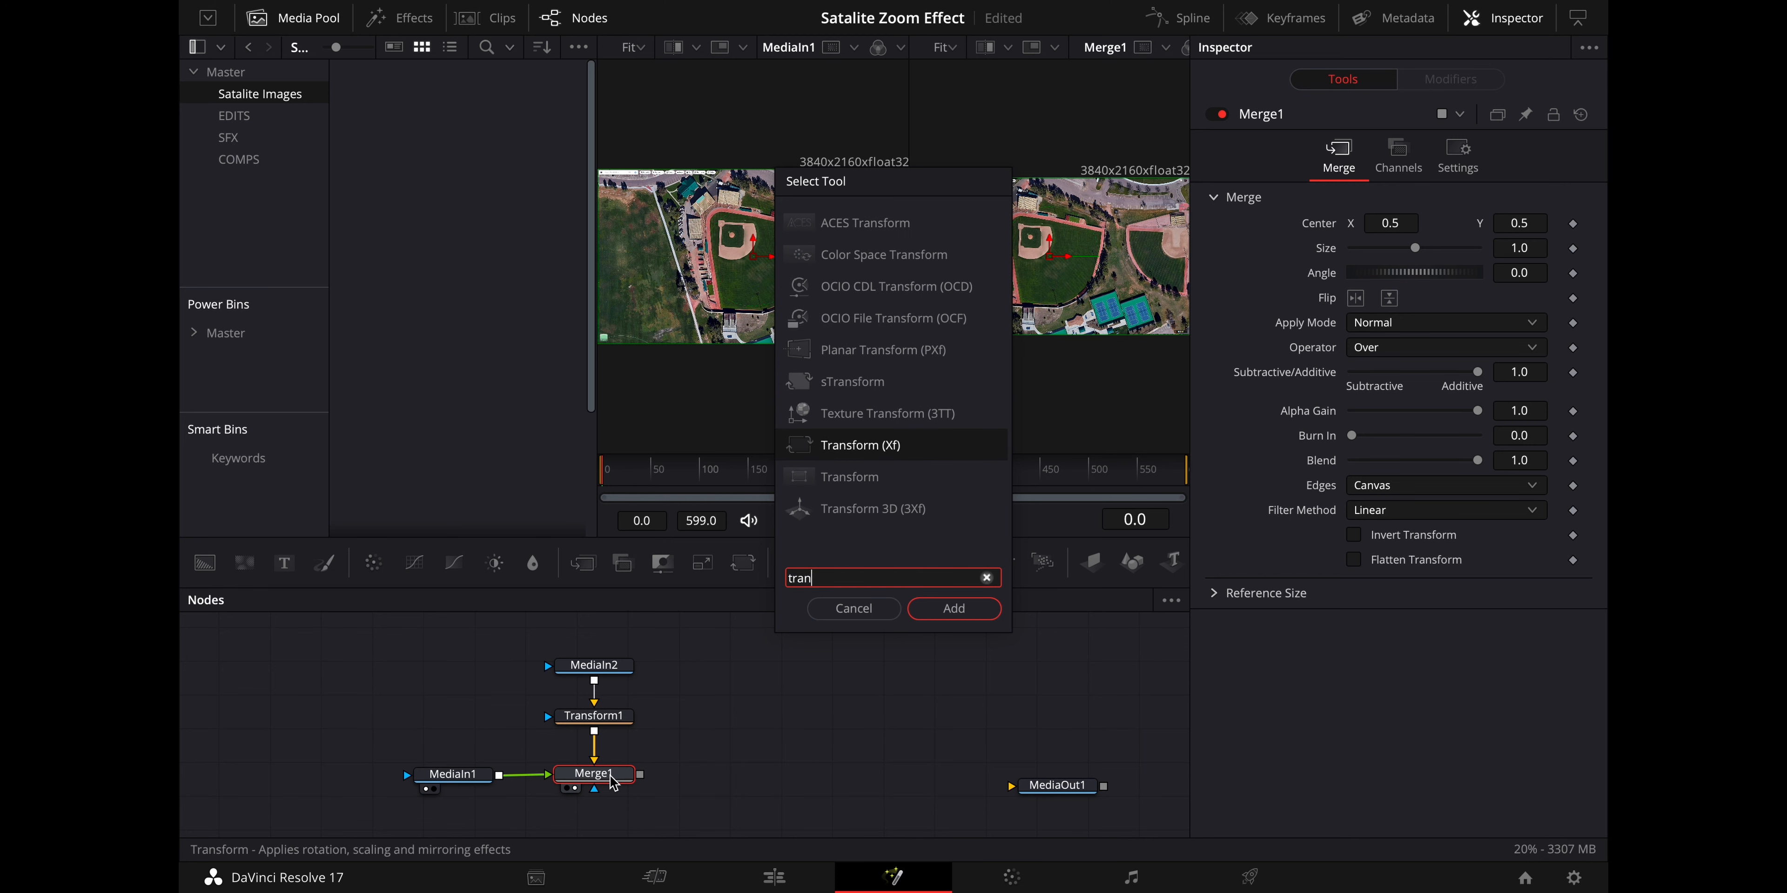
{"action": "key", "text": "Return"}
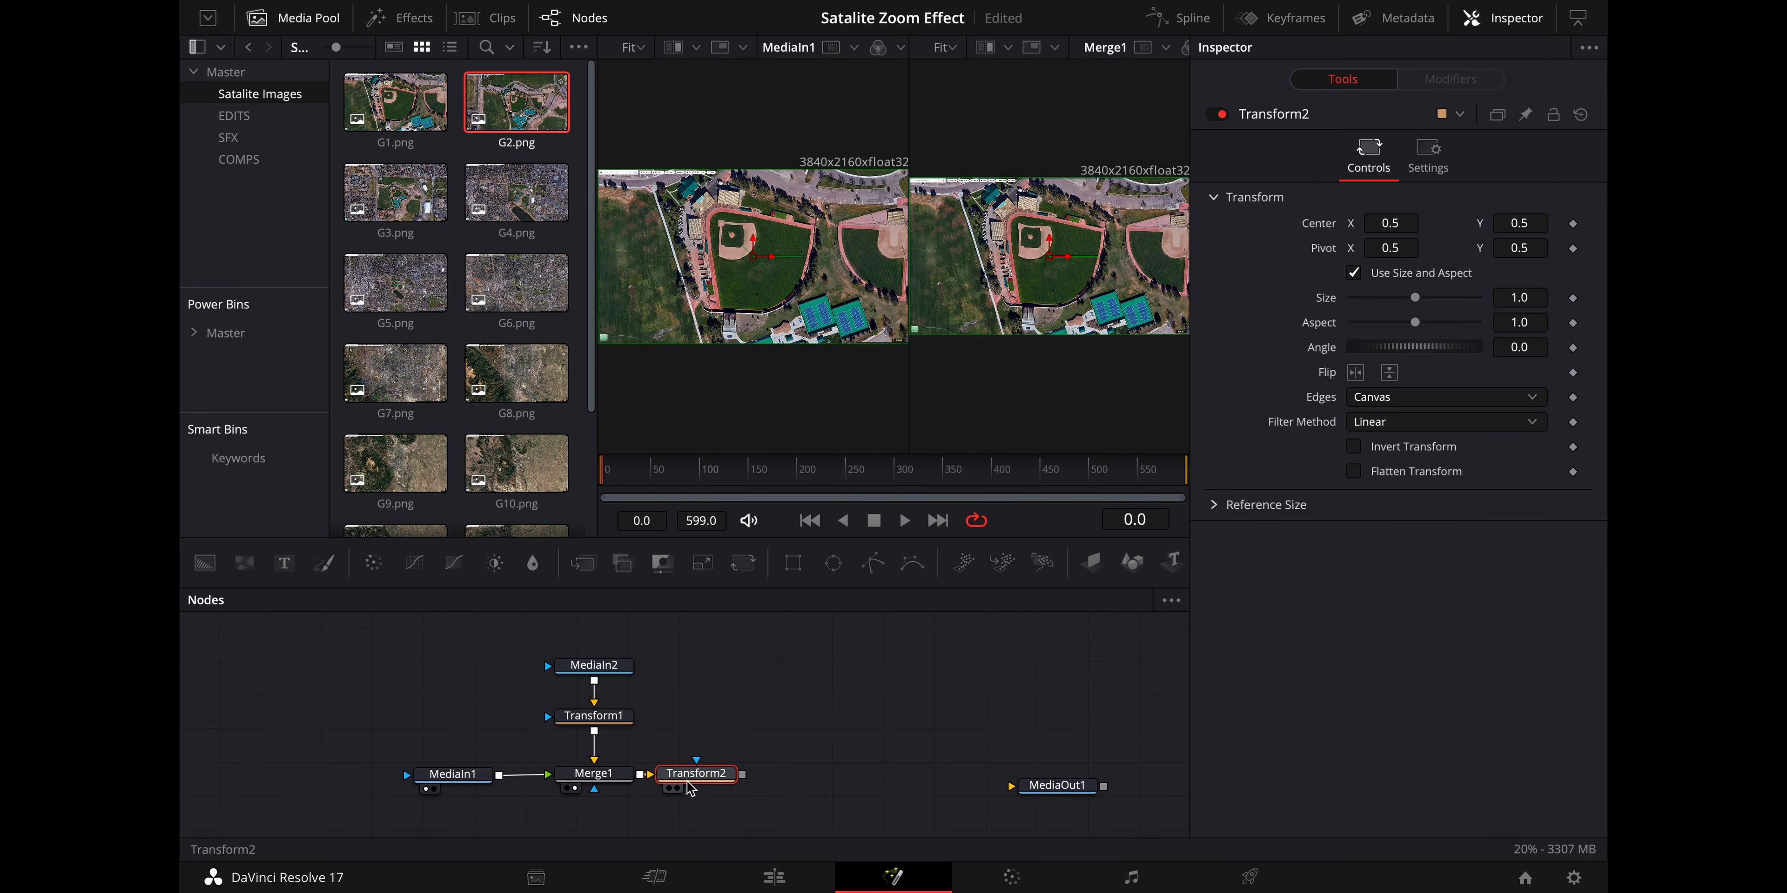
{"action": "key", "text": "2"}
{"action": "left_click_drag", "start_coordinate": [679, 782], "coordinate": [781, 782]}
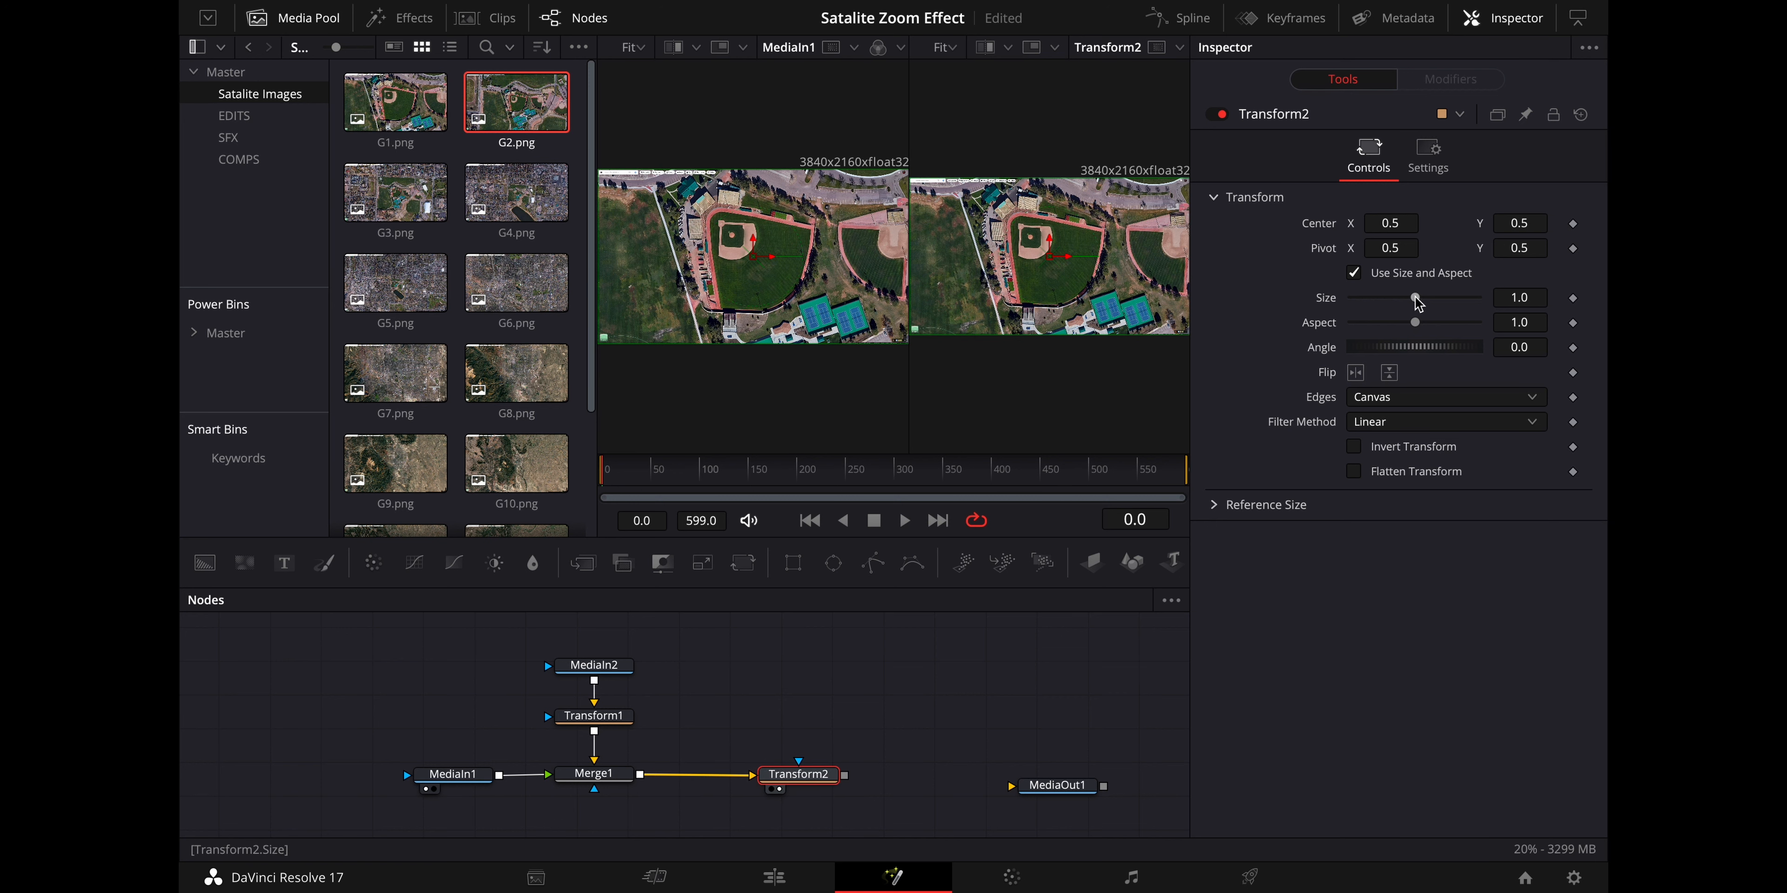
Reduce Transform2's size to about 0.53 and hide the media pool to enlarge the viewers
{"action": "left_click_drag", "start_coordinate": [1416, 303], "coordinate": [1384, 300]}
{"action": "left_click", "coordinate": [294, 17]}
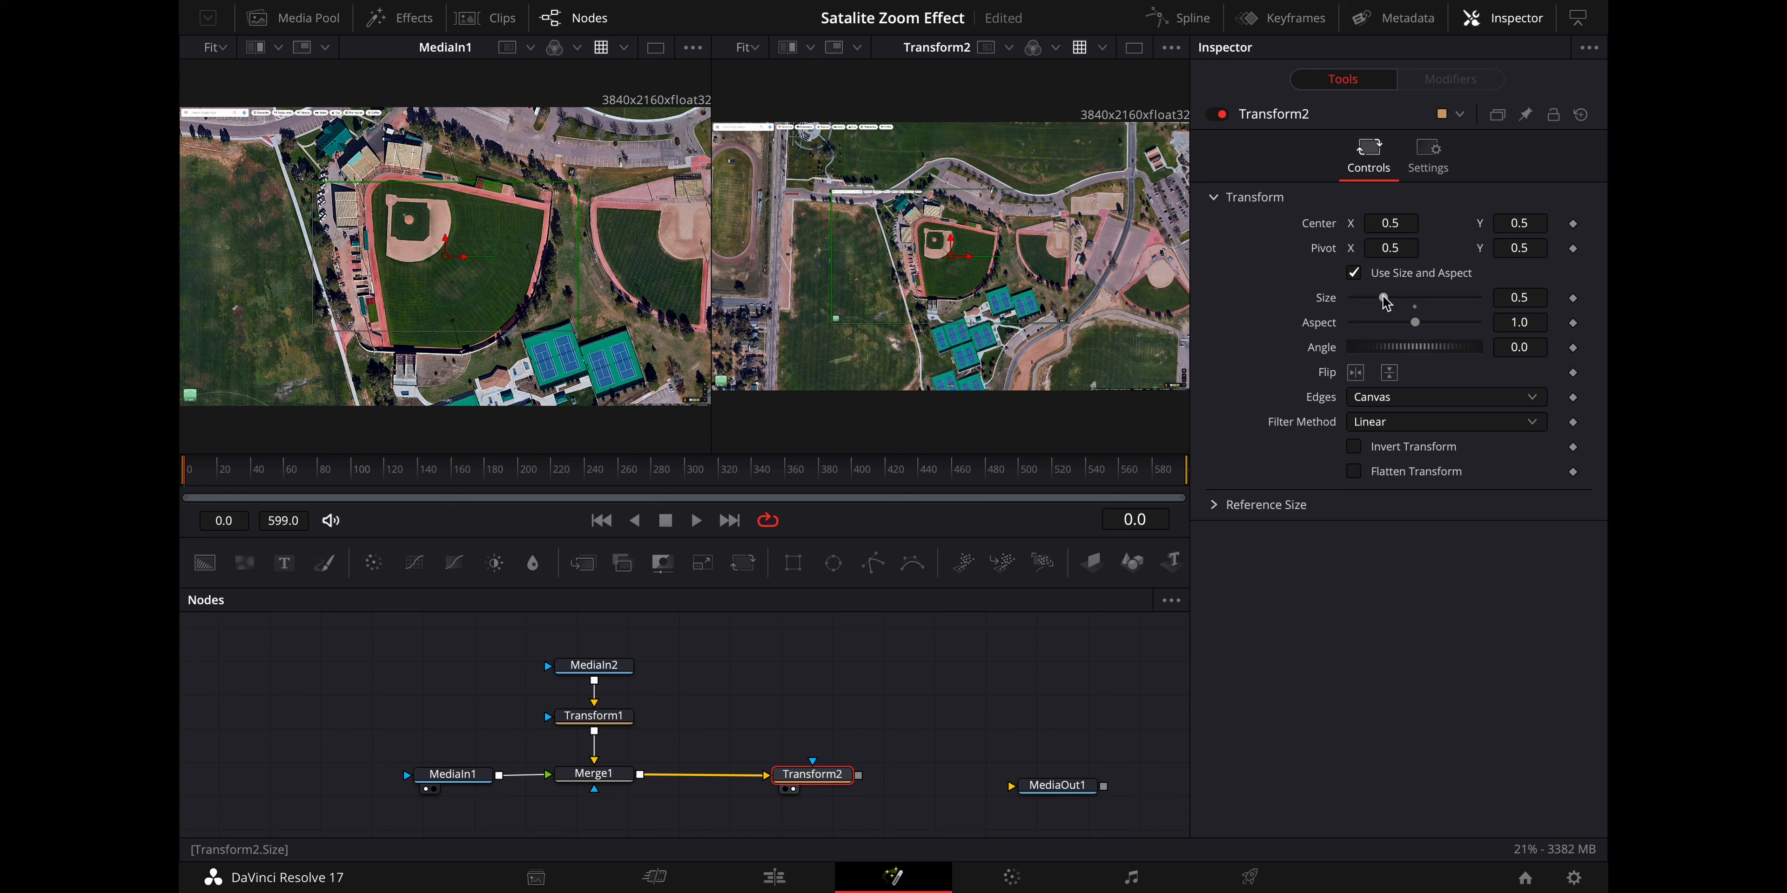
{"action": "left_click_drag", "start_coordinate": [1386, 303], "coordinate": [1387, 303]}
Move MediaOut1 and Transform2 farther from Merge1 and detach Transform2 from it to make room for more nodes
{"action": "left_click_drag", "start_coordinate": [812, 774], "coordinate": [908, 777]}
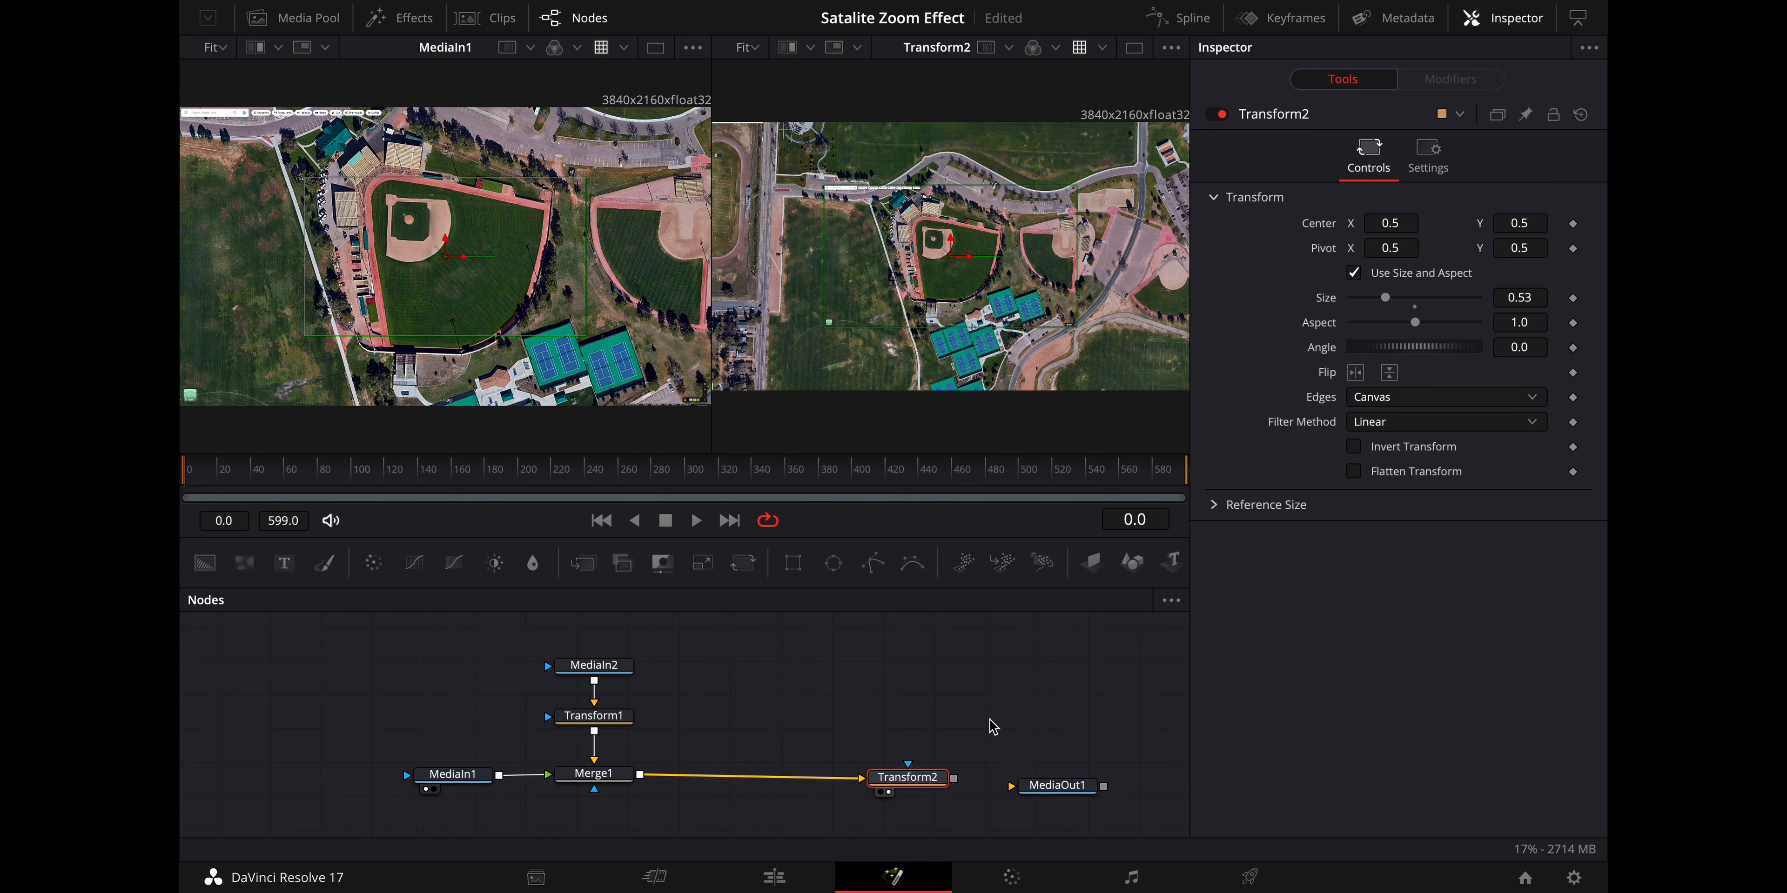
{"action": "scroll", "coordinate": [848, 734], "scroll_direction": "right", "scroll_amount": 5}
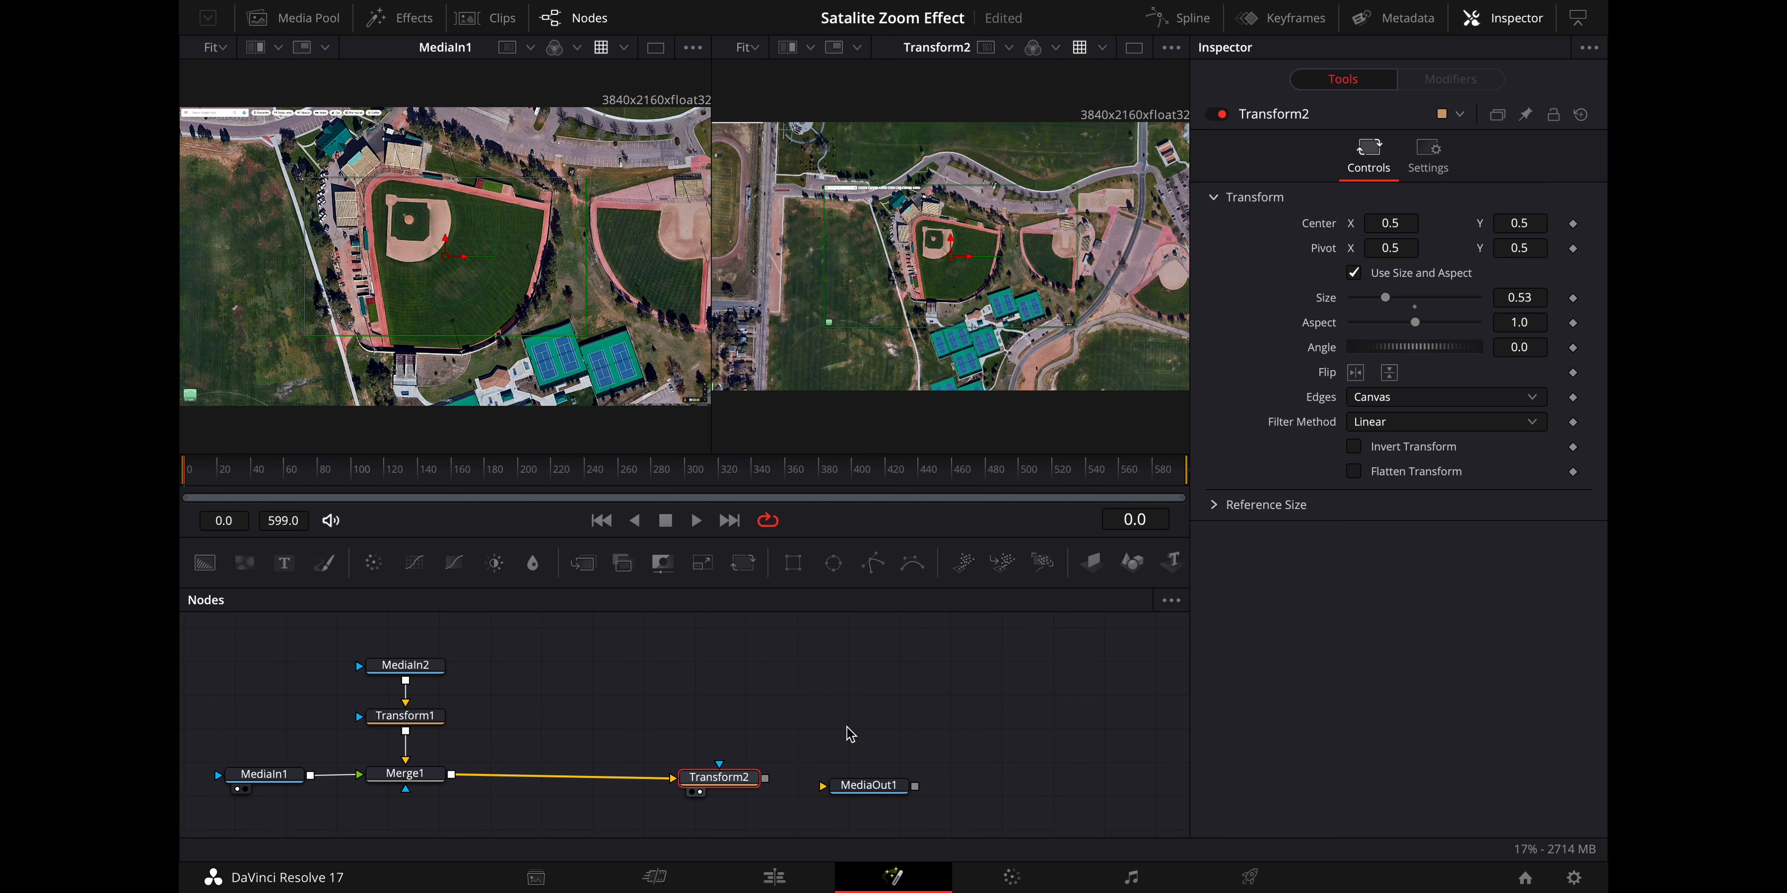
{"action": "scroll", "coordinate": [850, 734], "scroll_direction": "down", "scroll_amount": 3}
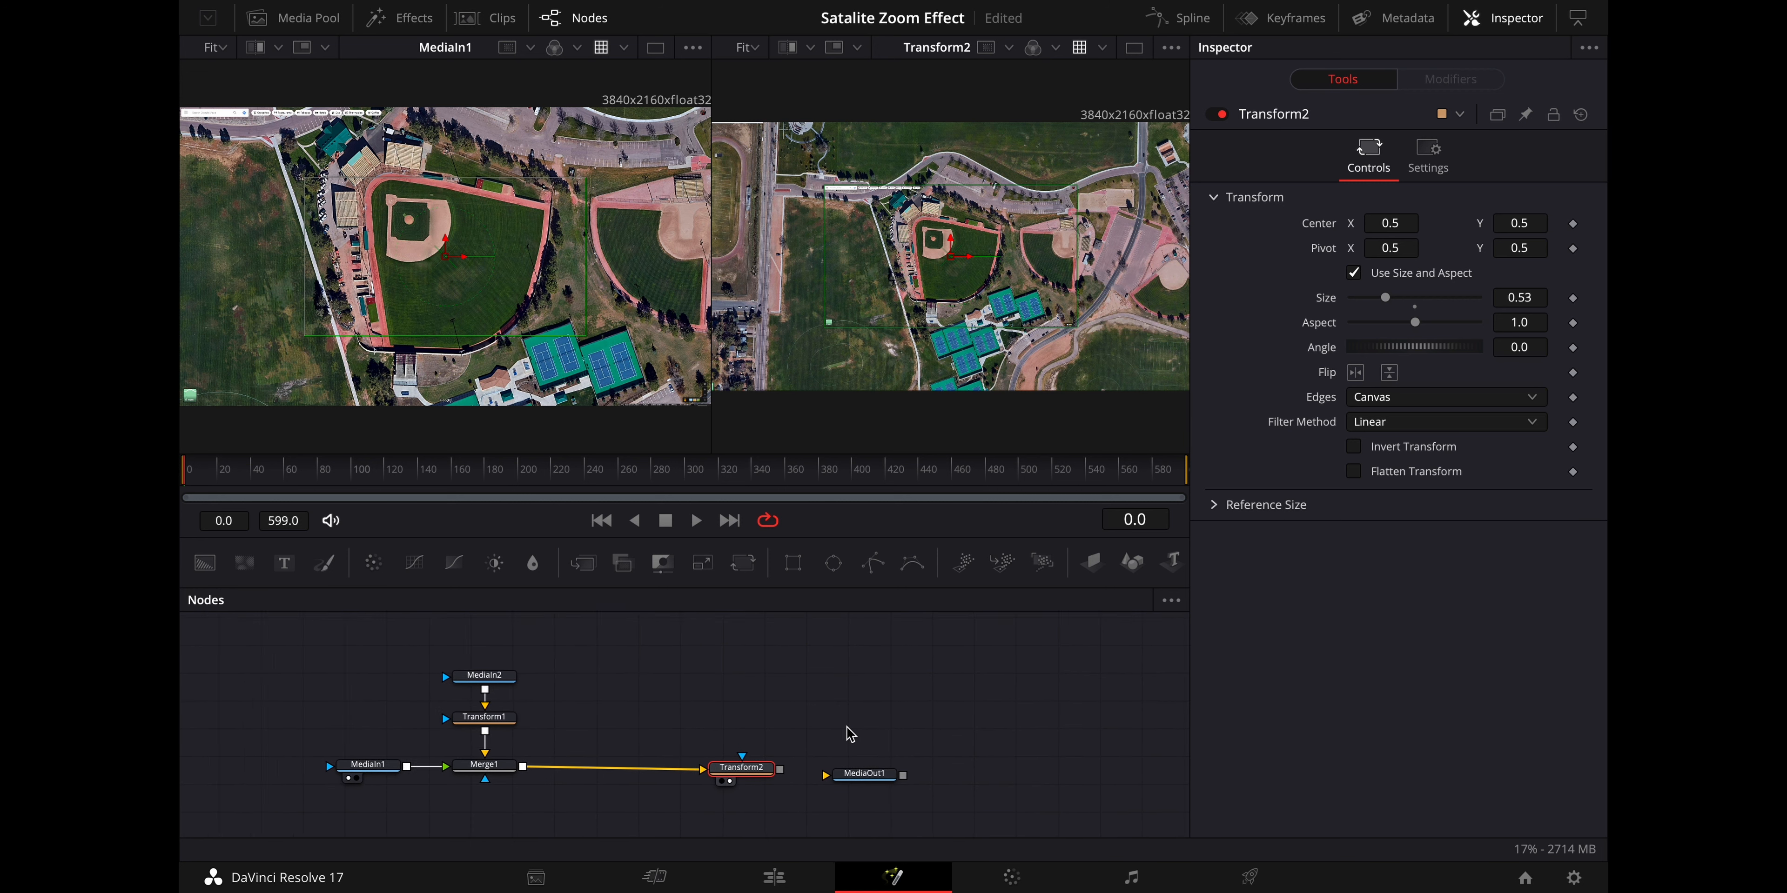
{"action": "scroll", "coordinate": [850, 734], "scroll_direction": "up", "scroll_amount": 1}
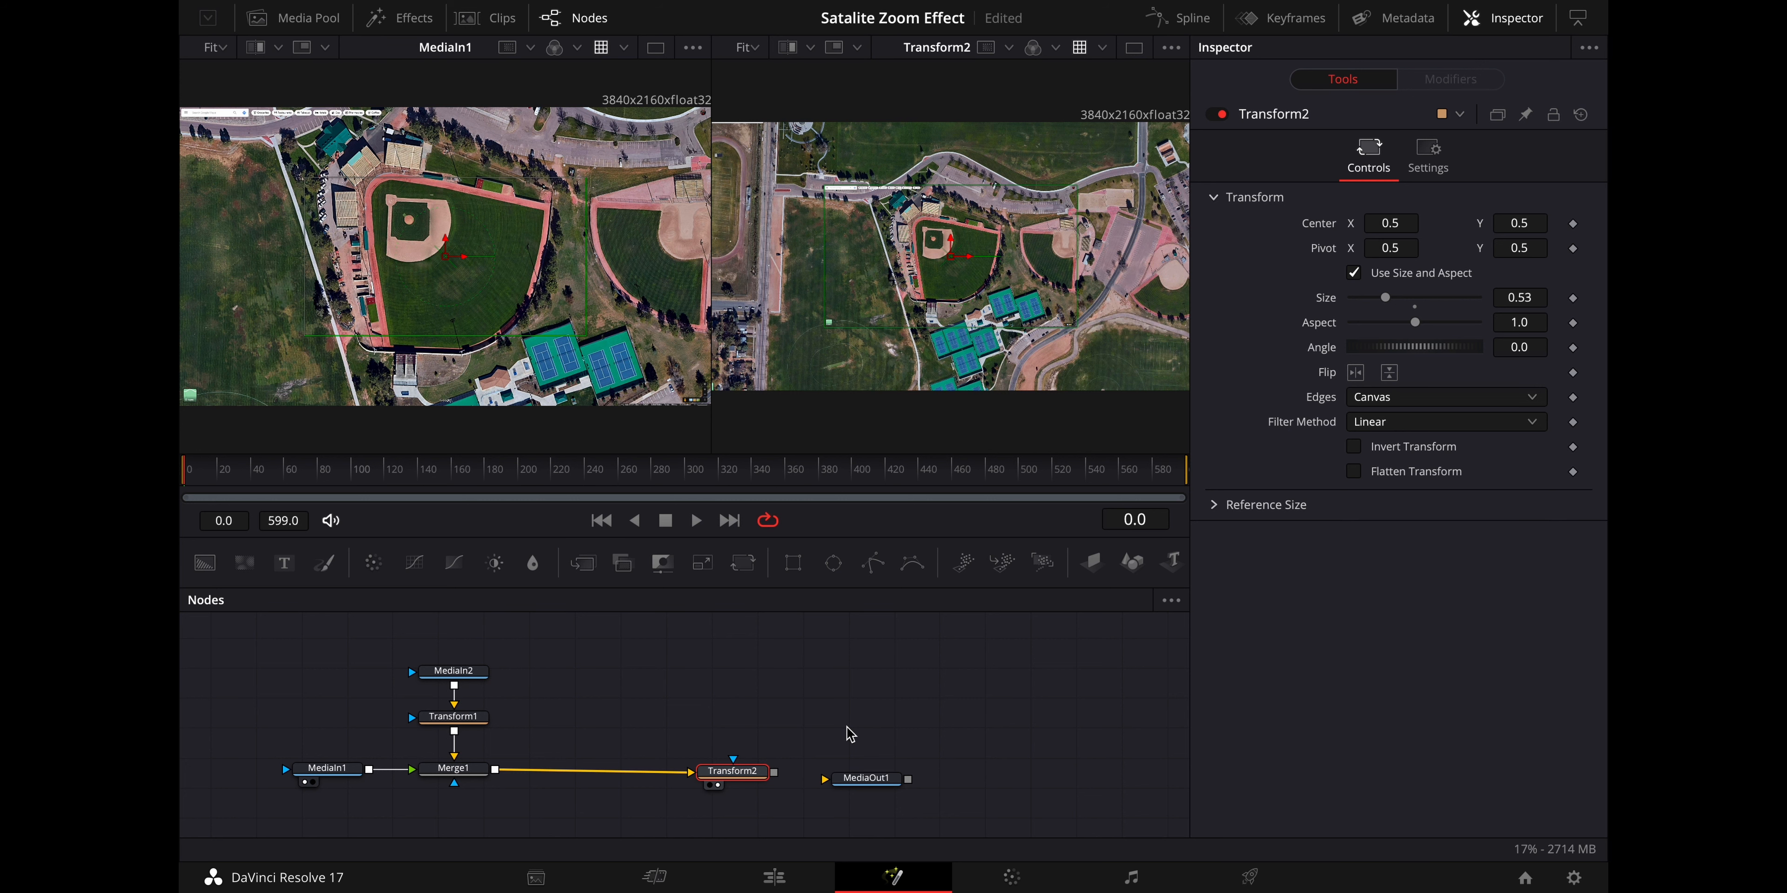
{"action": "scroll", "coordinate": [846, 732], "scroll_direction": "right", "scroll_amount": 2}
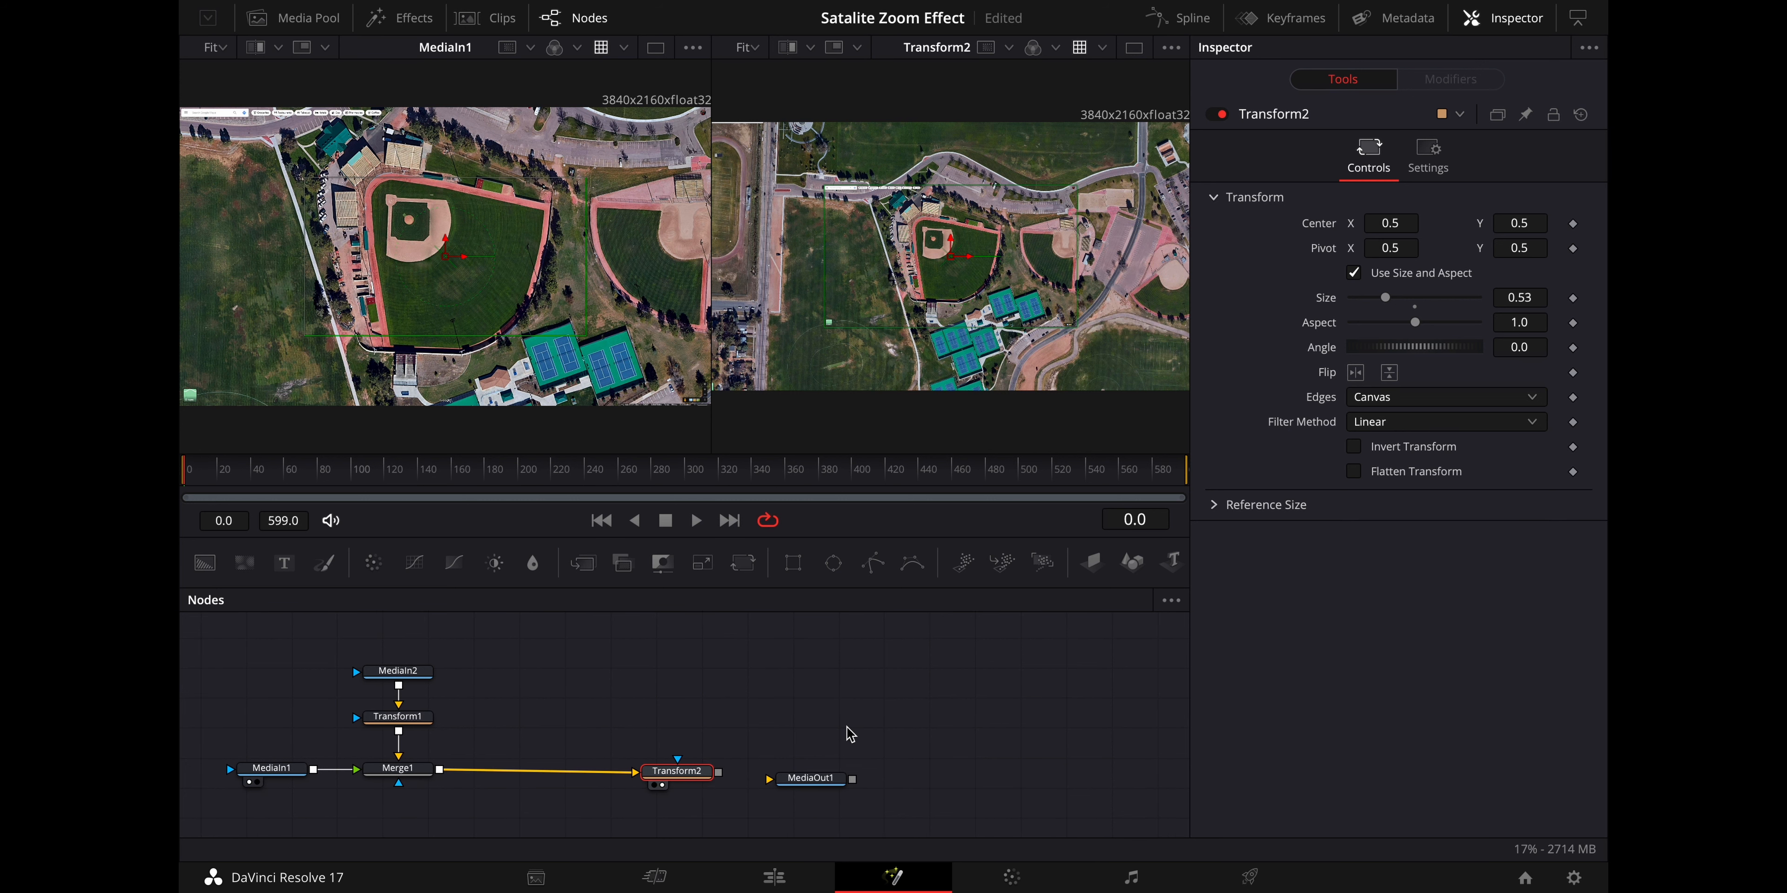
{"action": "left_click_drag", "start_coordinate": [802, 786], "coordinate": [1082, 784]}
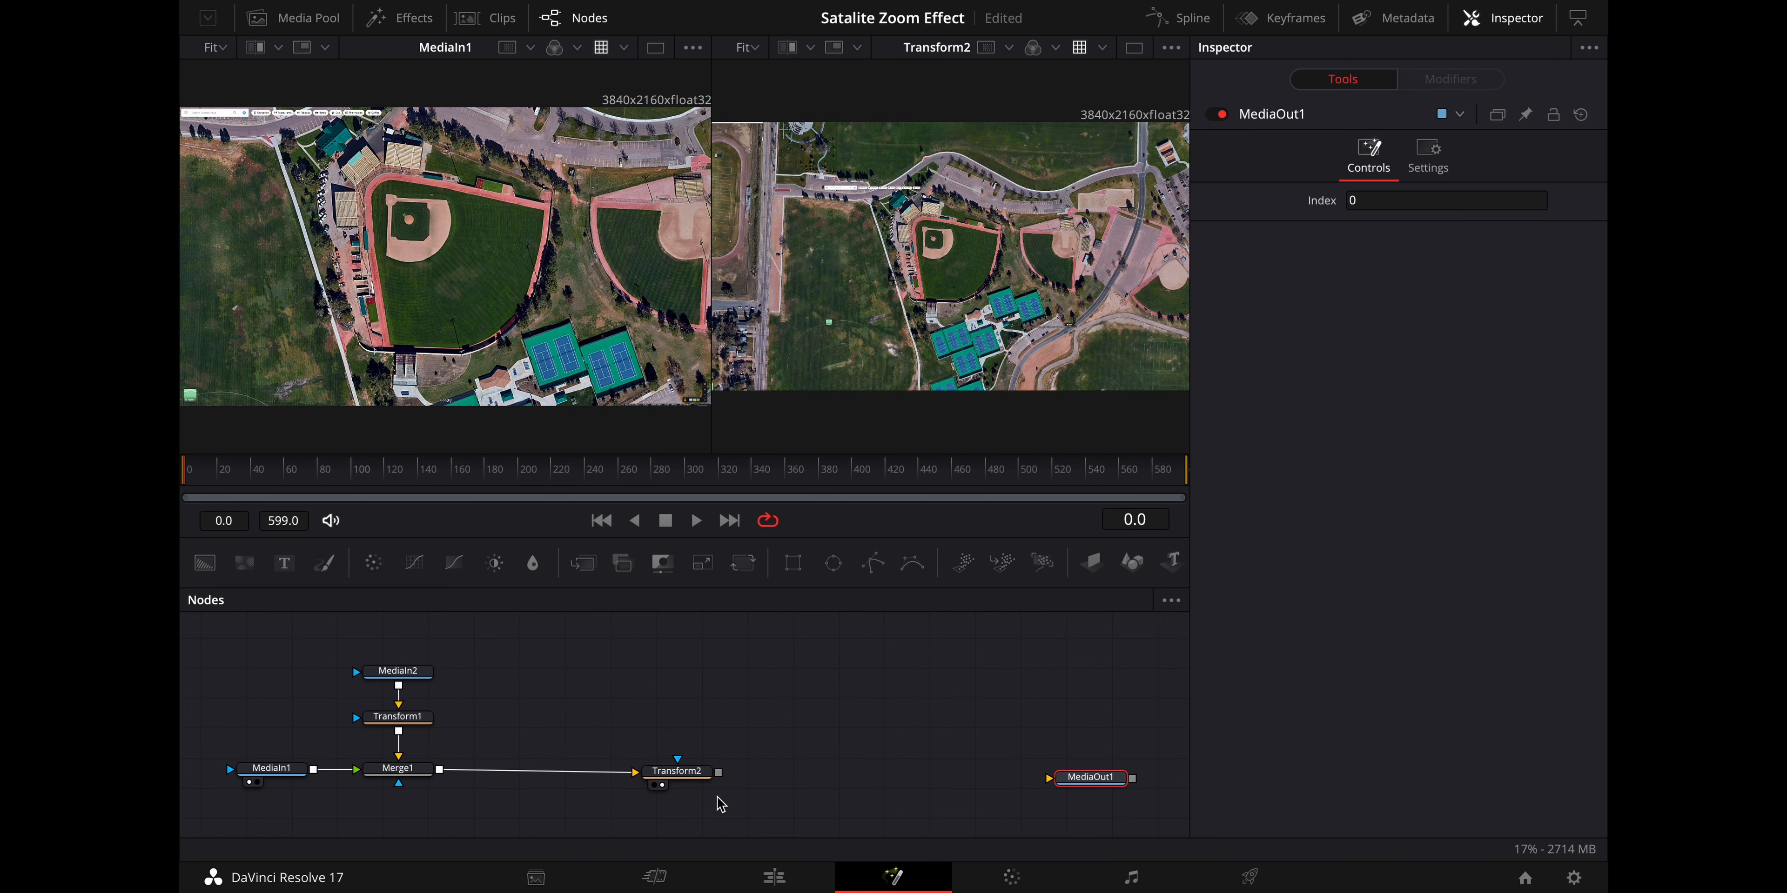
{"action": "left_click_drag", "start_coordinate": [682, 778], "coordinate": [841, 770]}
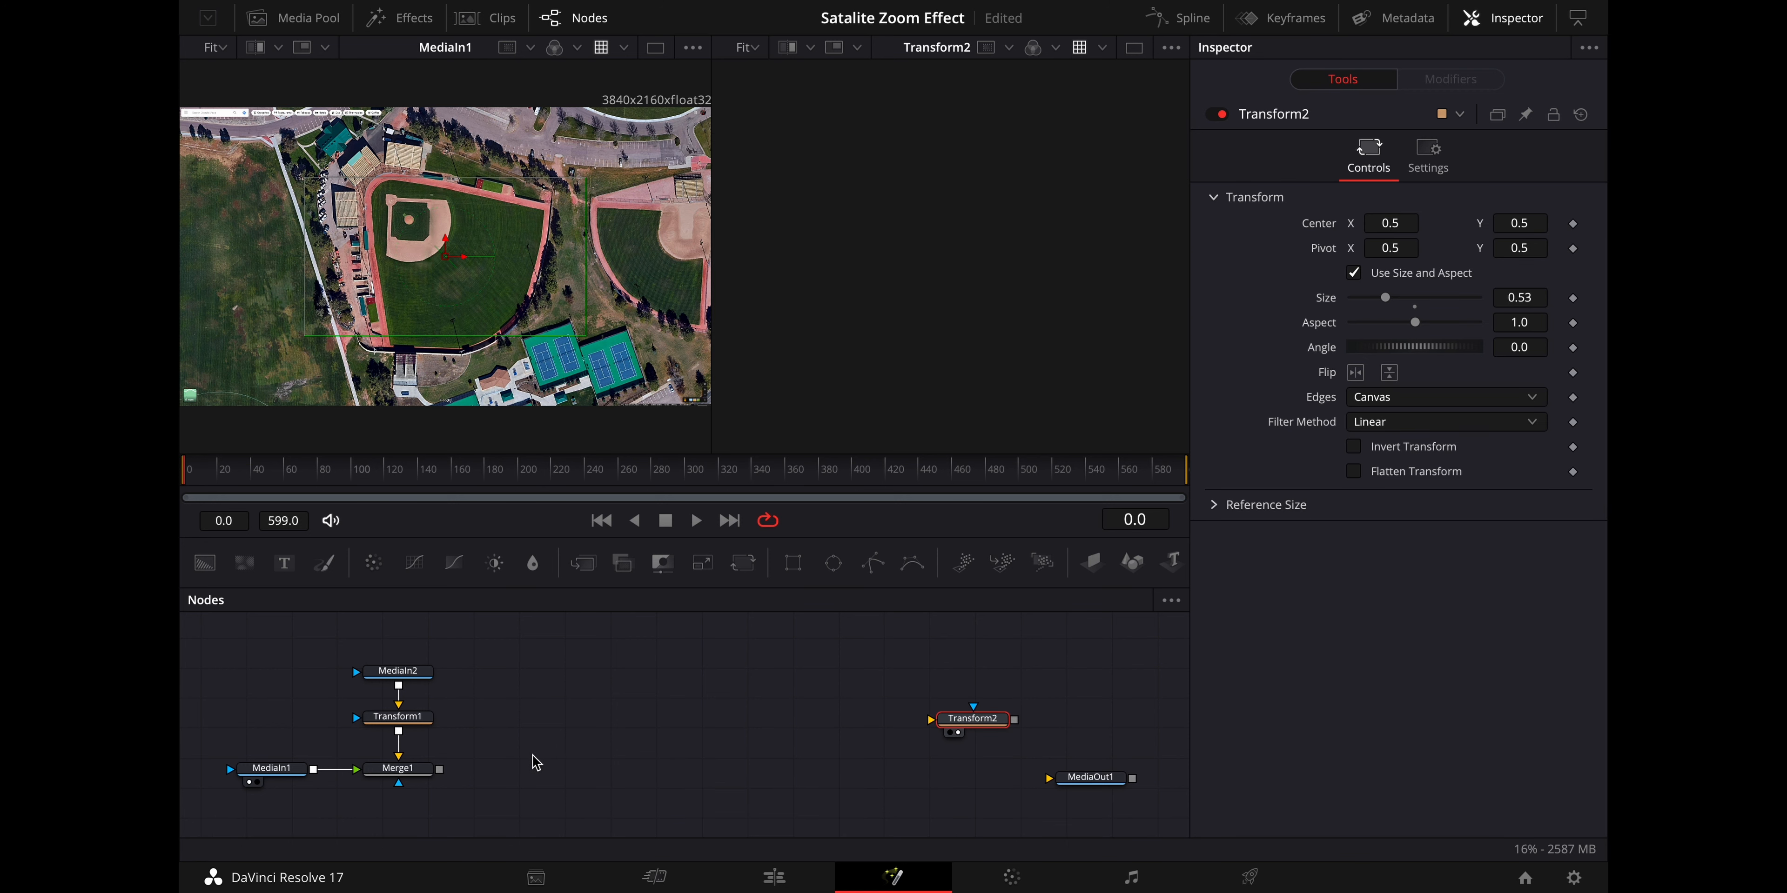
Duplicate Transform1 and Merge1 beside the originals and connect Merge1's output to the copied merge
{"action": "left_click_drag", "start_coordinate": [428, 804], "coordinate": [394, 713]}
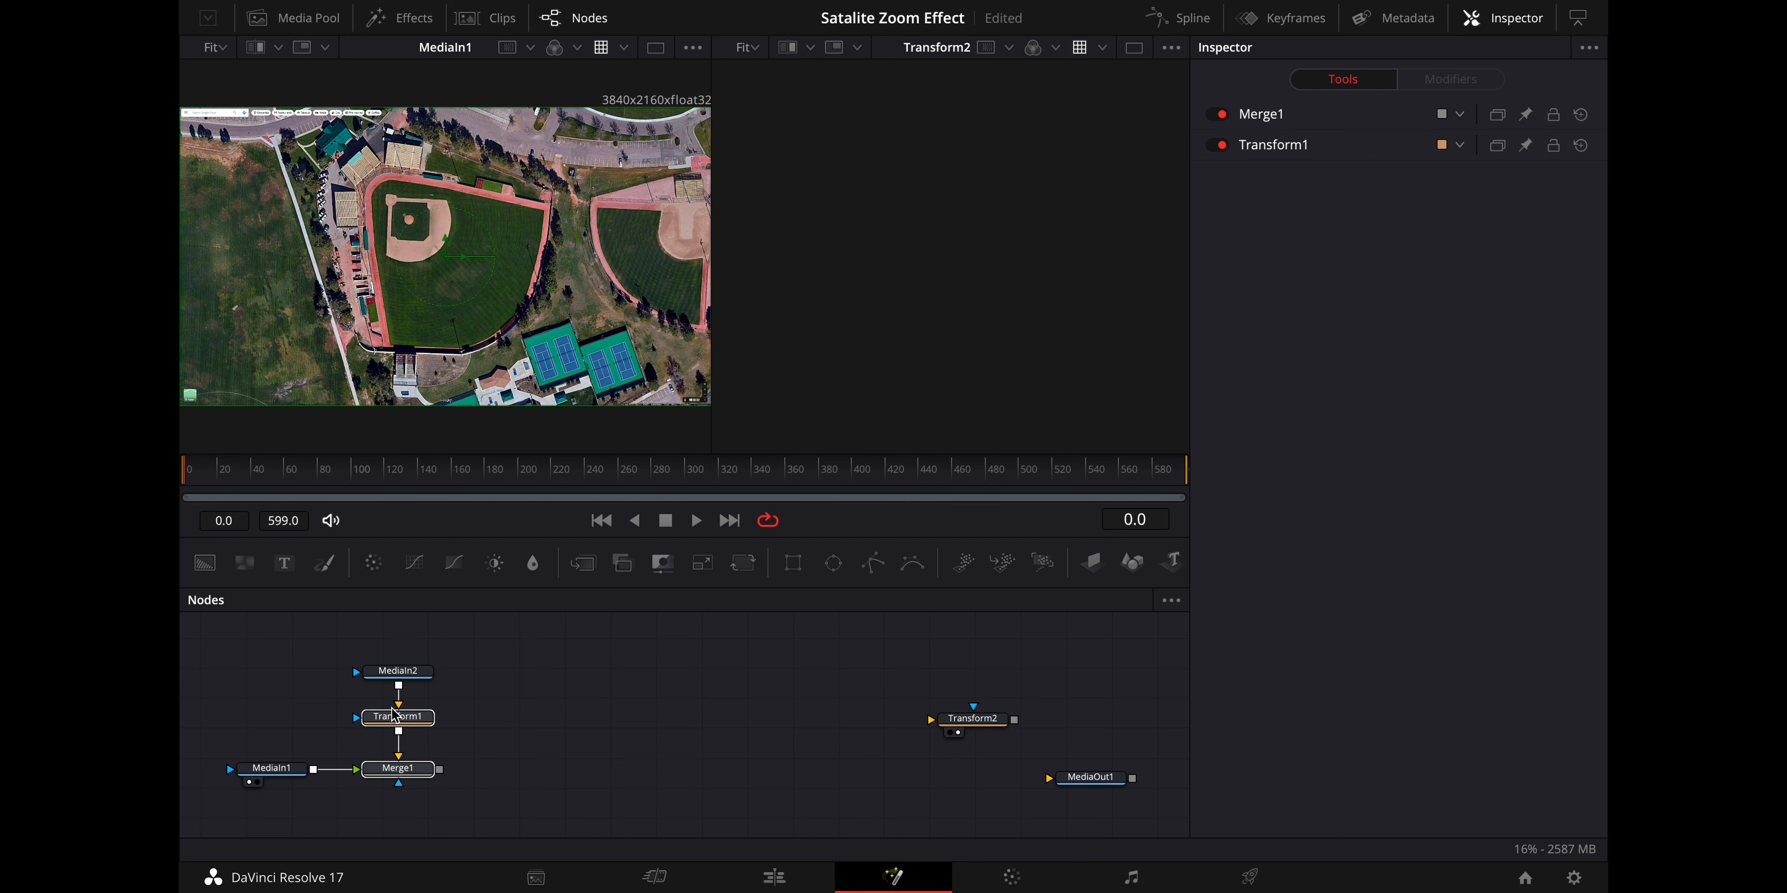
{"action": "left_click", "coordinate": [502, 722]}
{"action": "key", "text": "ctrl+v"}
{"action": "left_click_drag", "start_coordinate": [507, 720], "coordinate": [509, 777]}
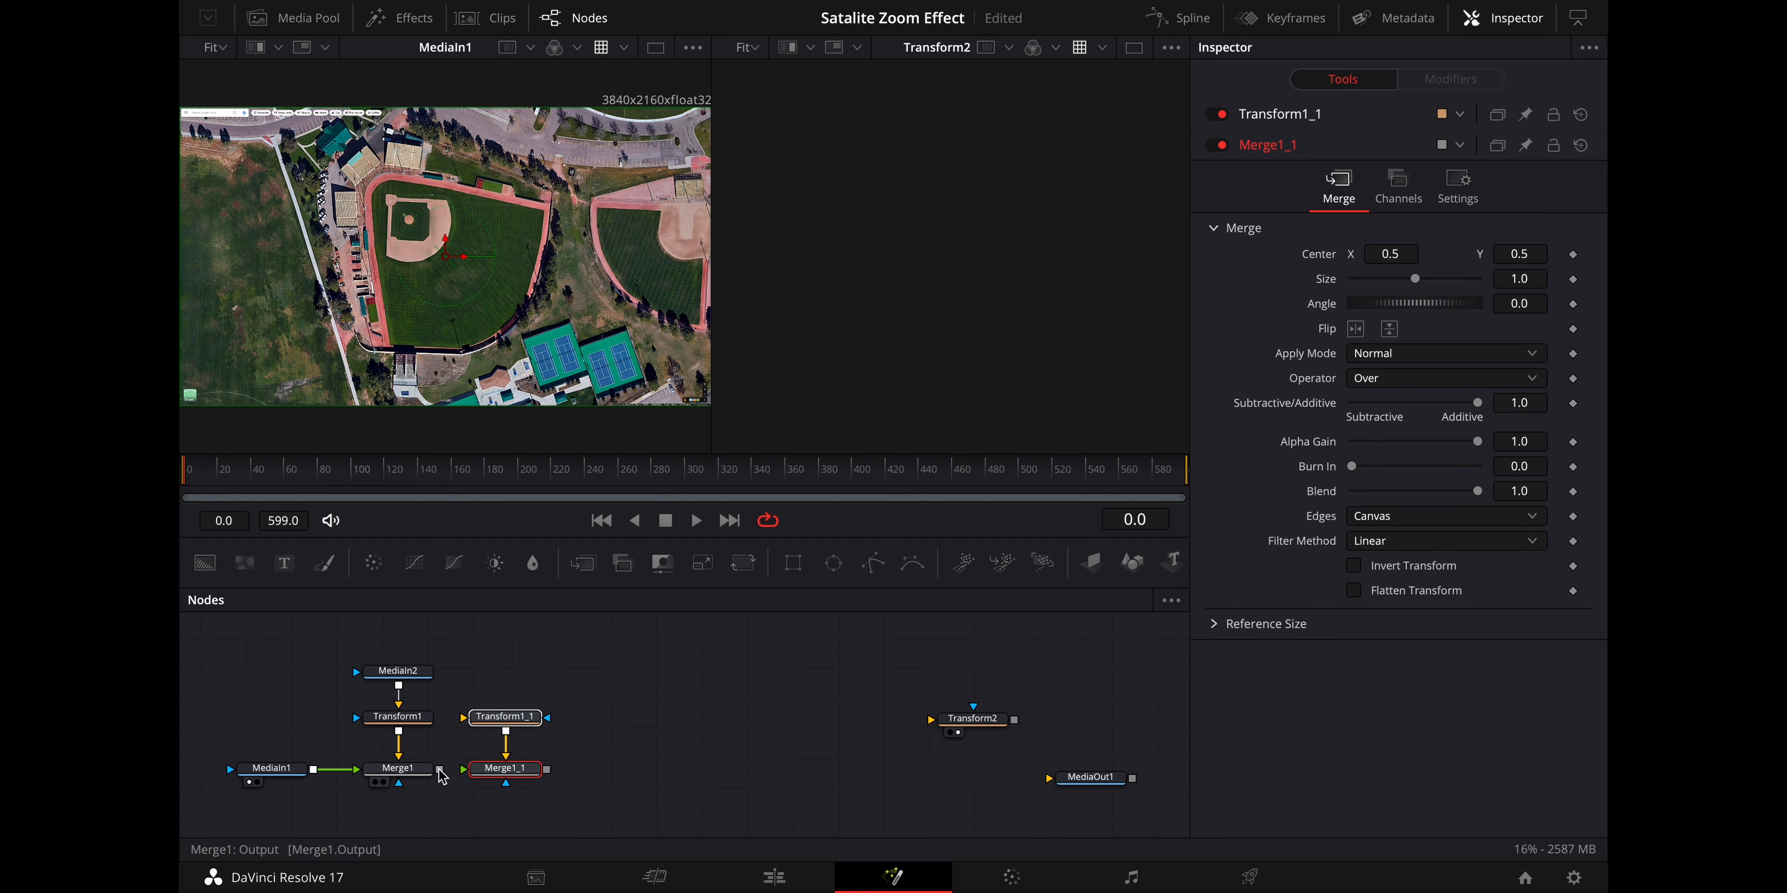
{"action": "left_click_drag", "start_coordinate": [441, 776], "coordinate": [465, 772]}
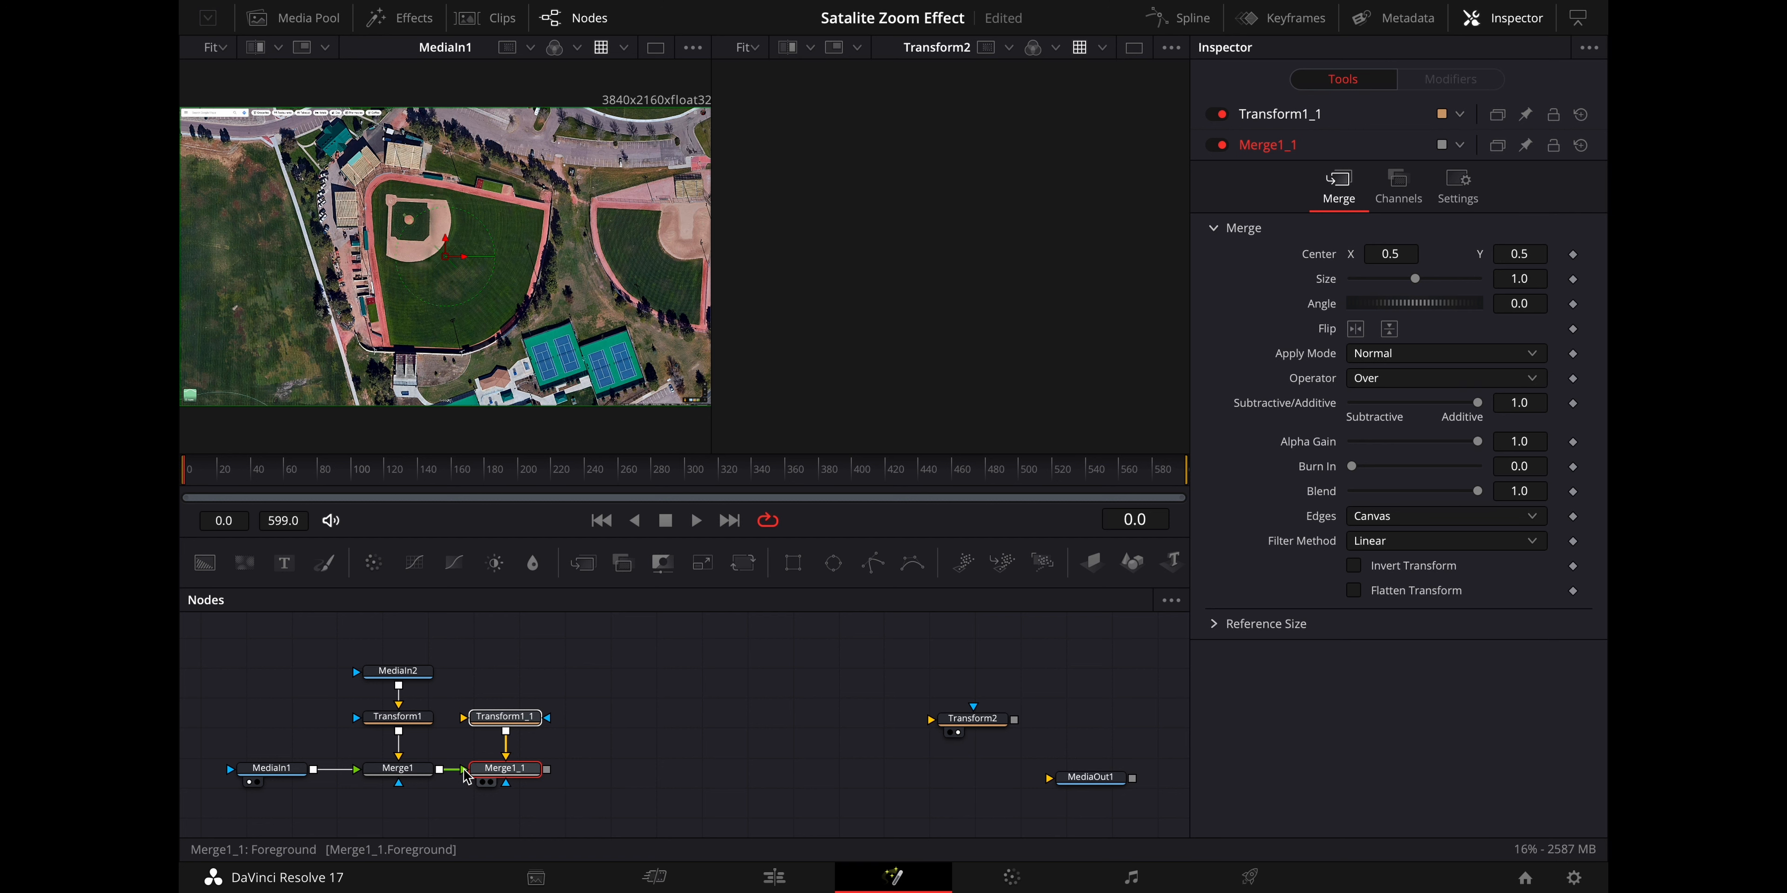
Add G3.png from the media pool as the copied transform's input and connect the copied merge to Transform2
{"action": "left_click", "coordinate": [310, 23]}
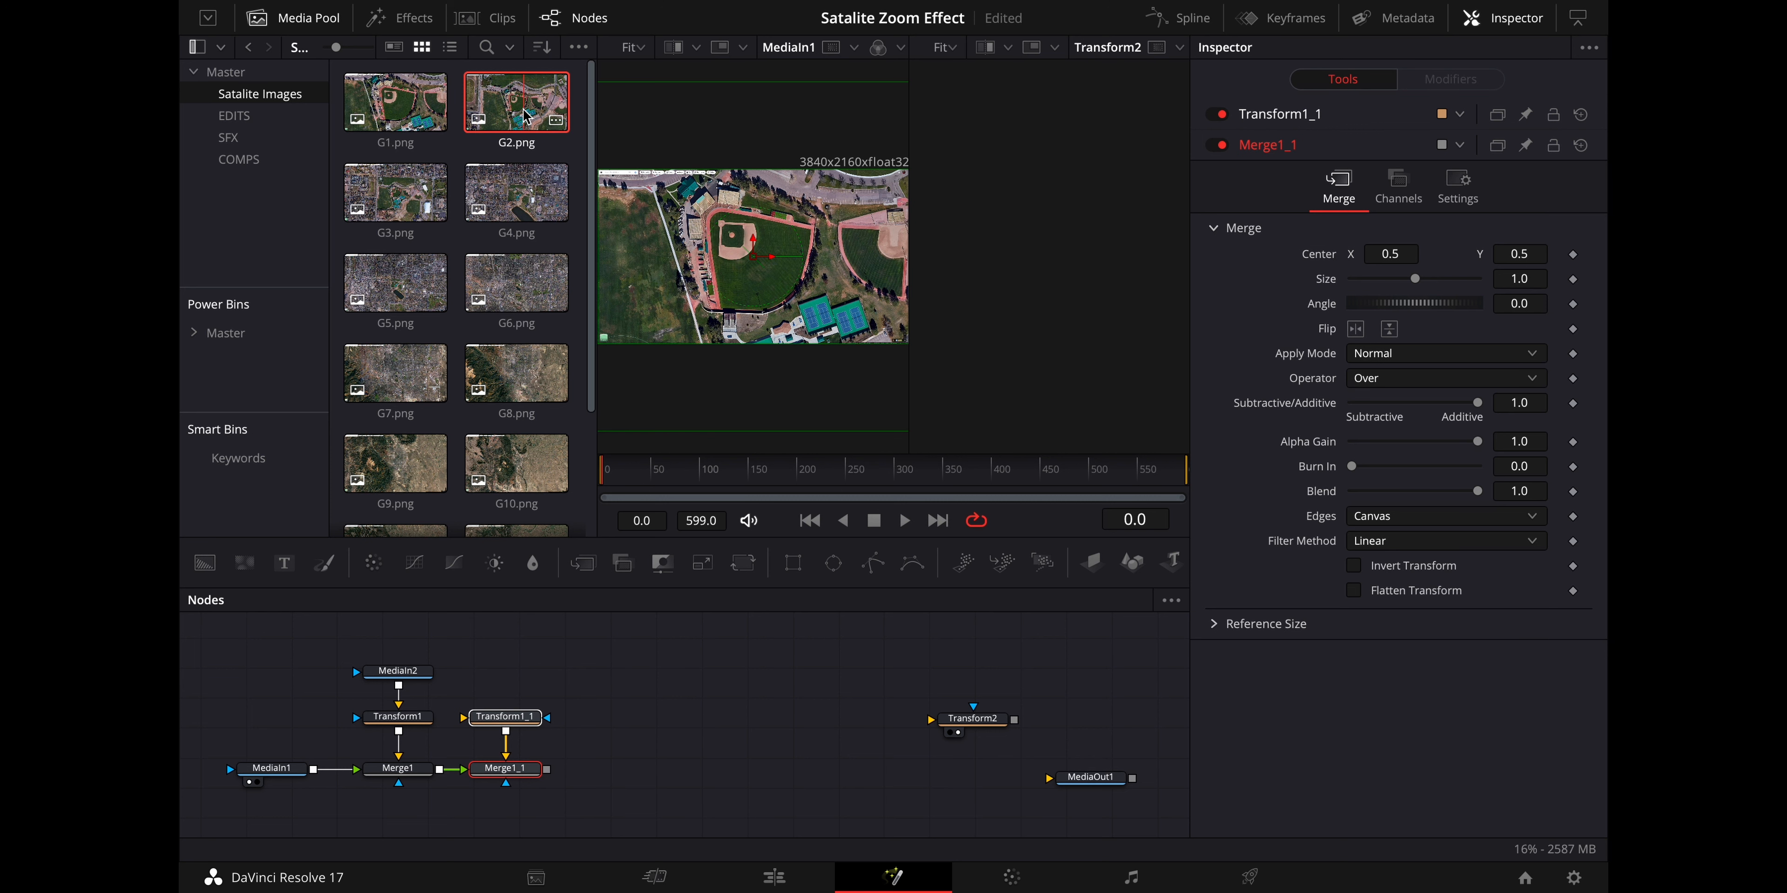
{"action": "left_click_drag", "start_coordinate": [389, 201], "coordinate": [931, 735]}
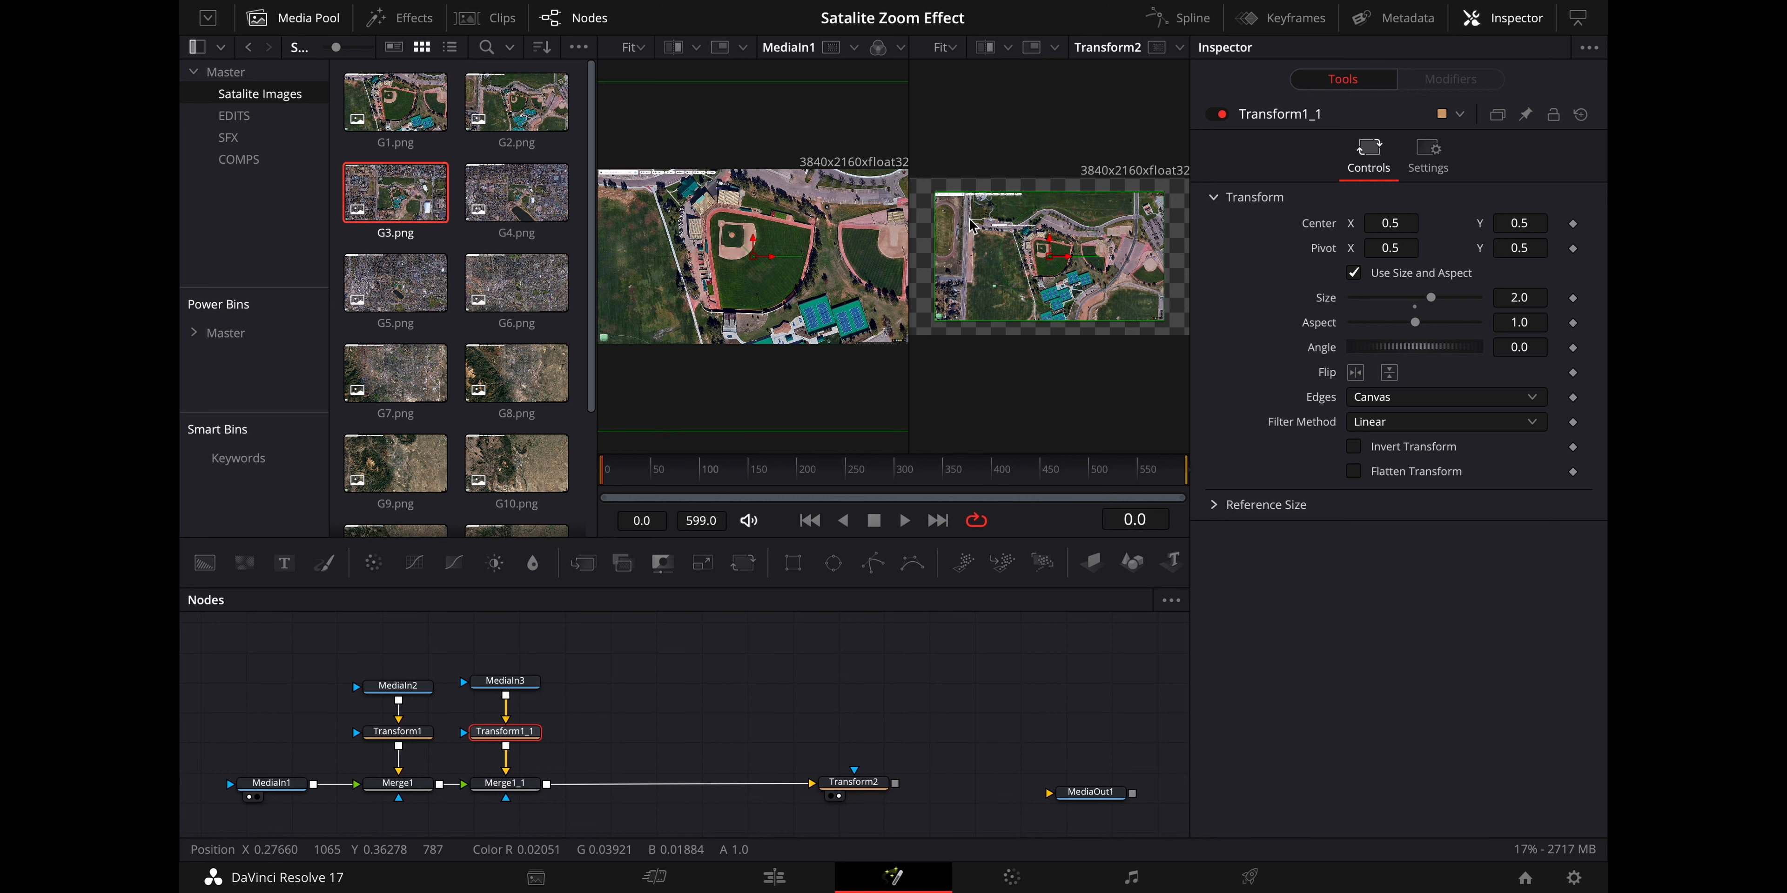
Try enlarging the G3 image with Transform1_1 at a size of about 2.4
{"action": "left_click", "coordinate": [398, 687]}
{"action": "left_click", "coordinate": [495, 737]}
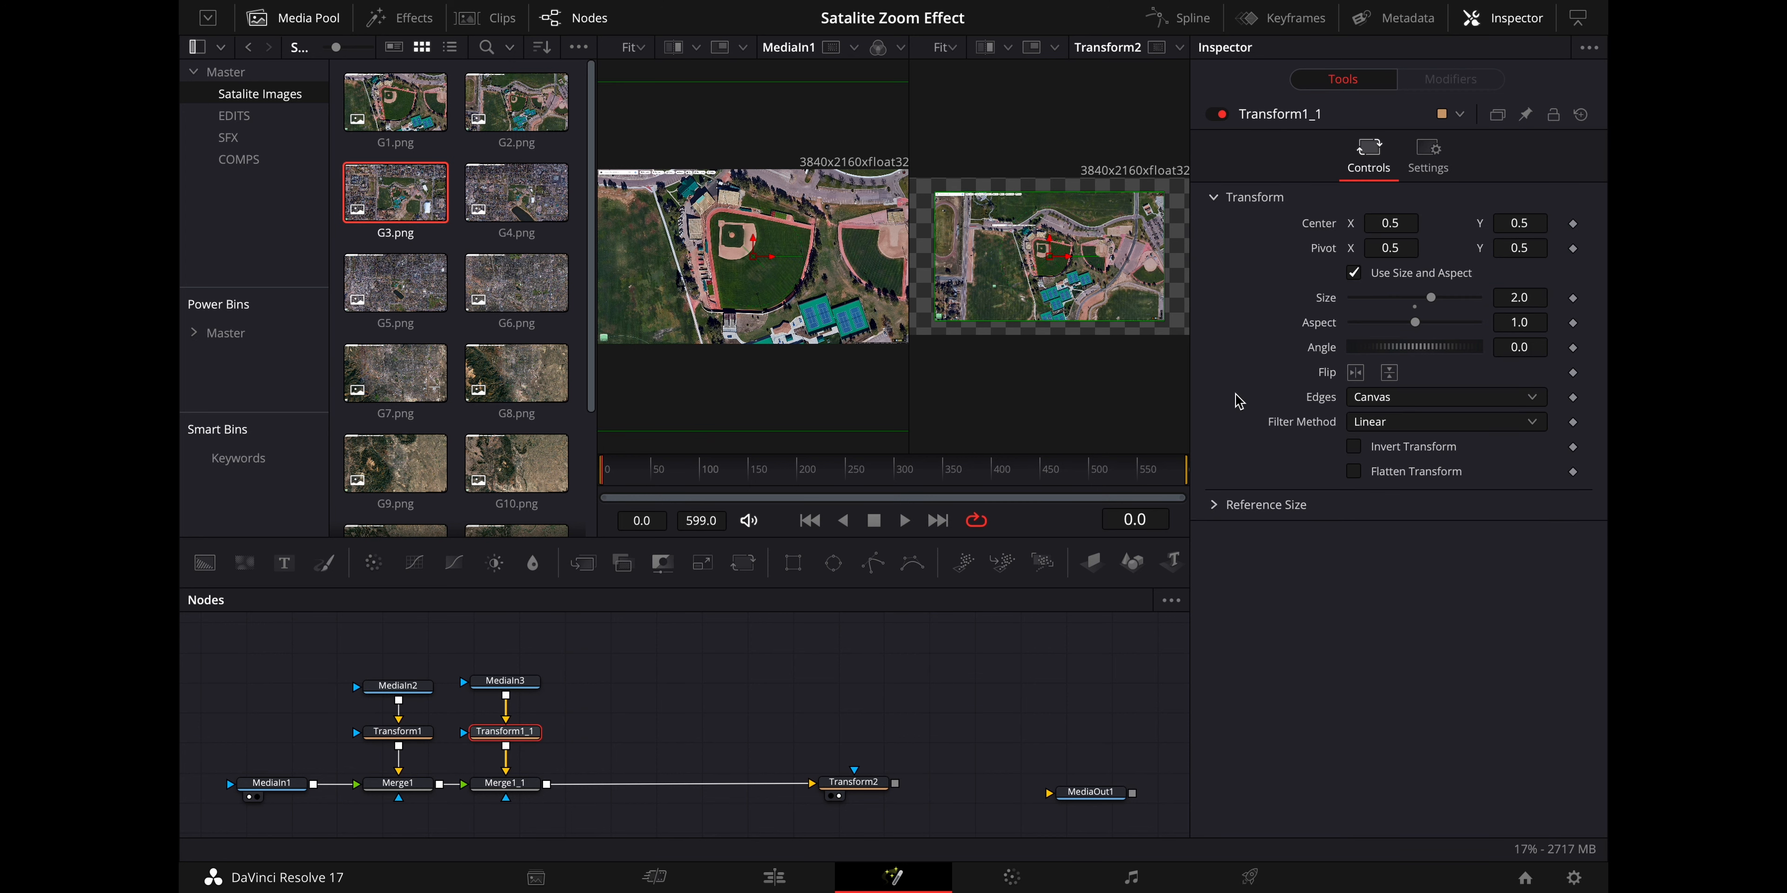
{"action": "left_click_drag", "start_coordinate": [1435, 303], "coordinate": [1440, 305]}
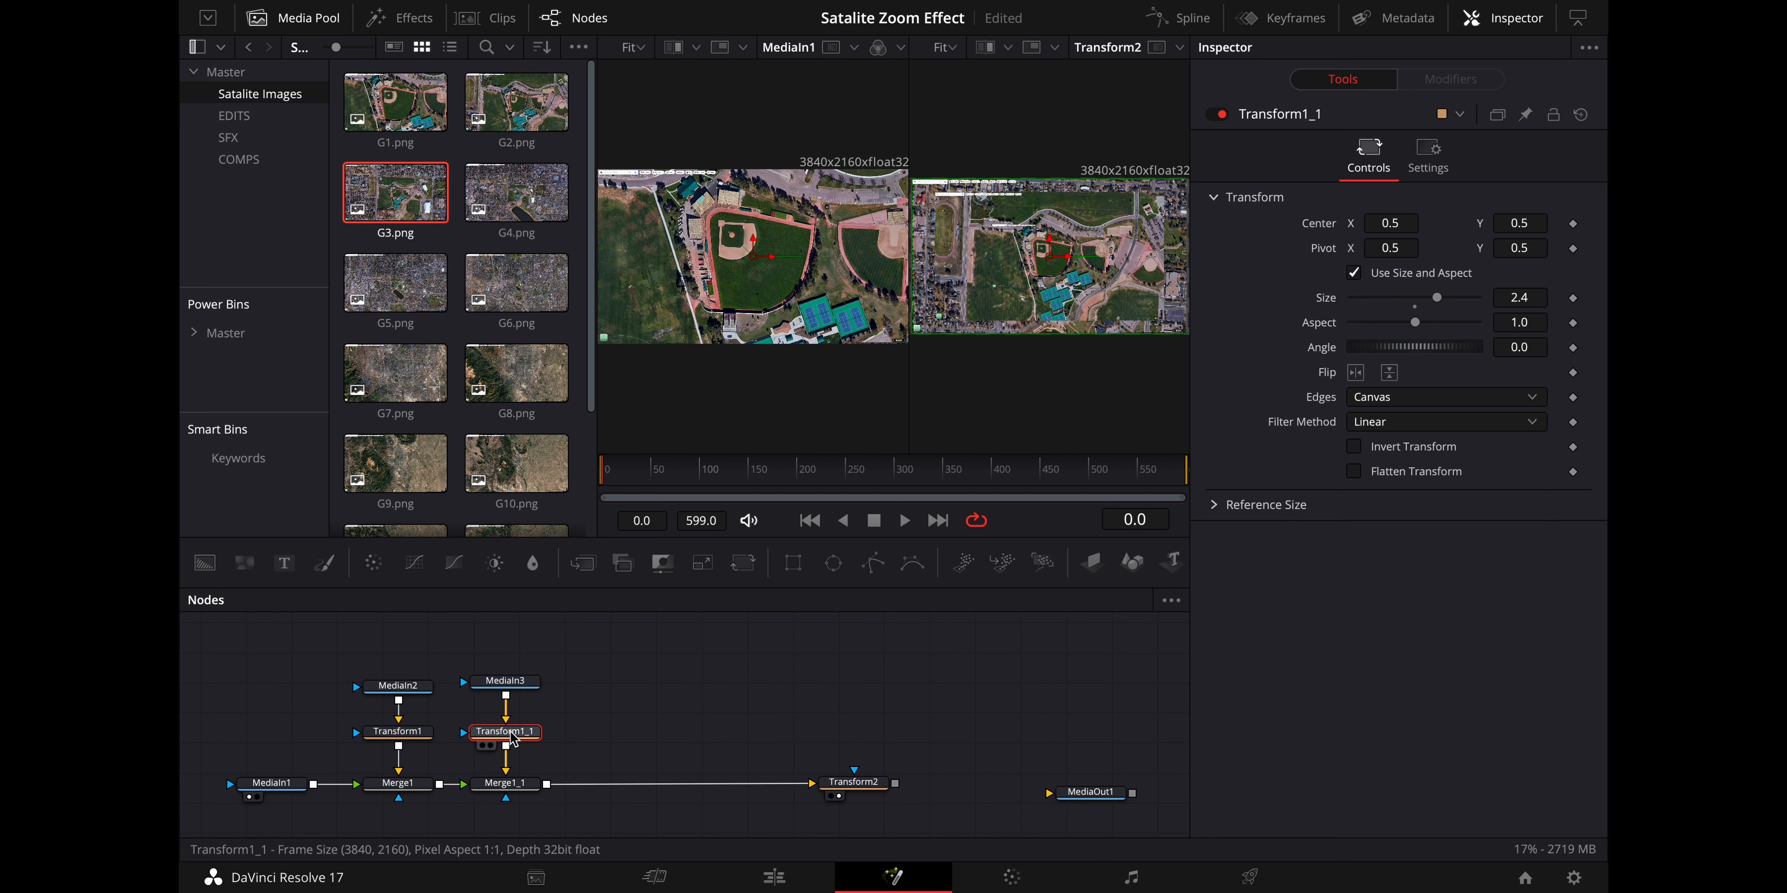
Set Transform1_1's size to 4, double the size used in Transform1
{"action": "left_click", "coordinate": [392, 737]}
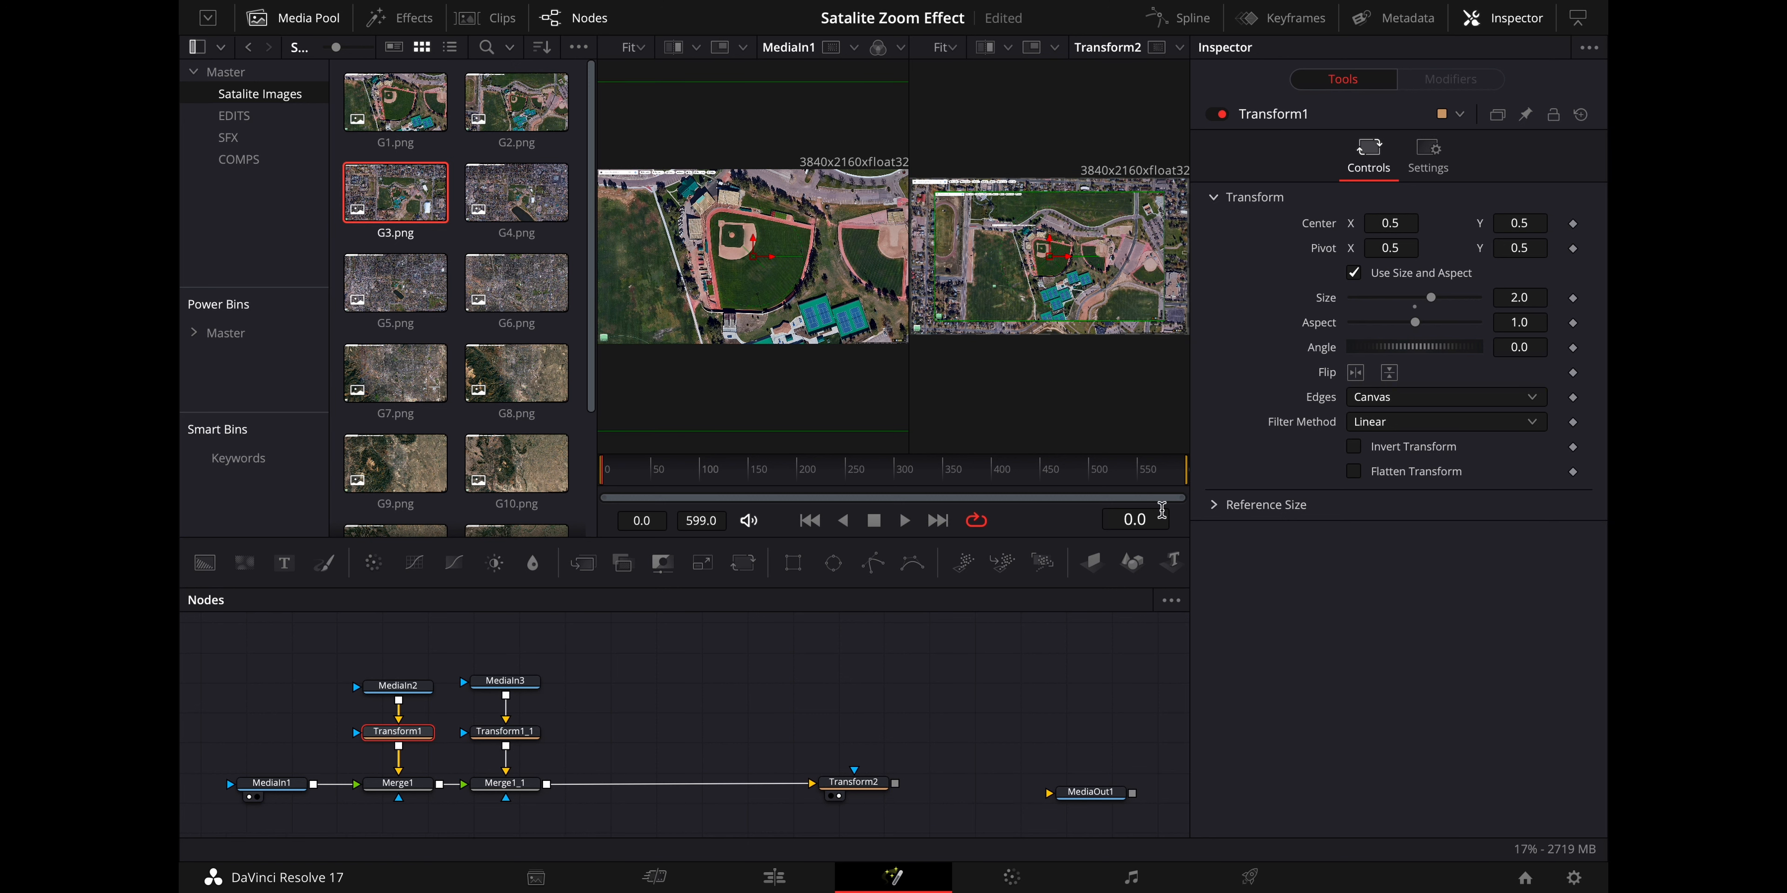
{"action": "left_click", "coordinate": [504, 736]}
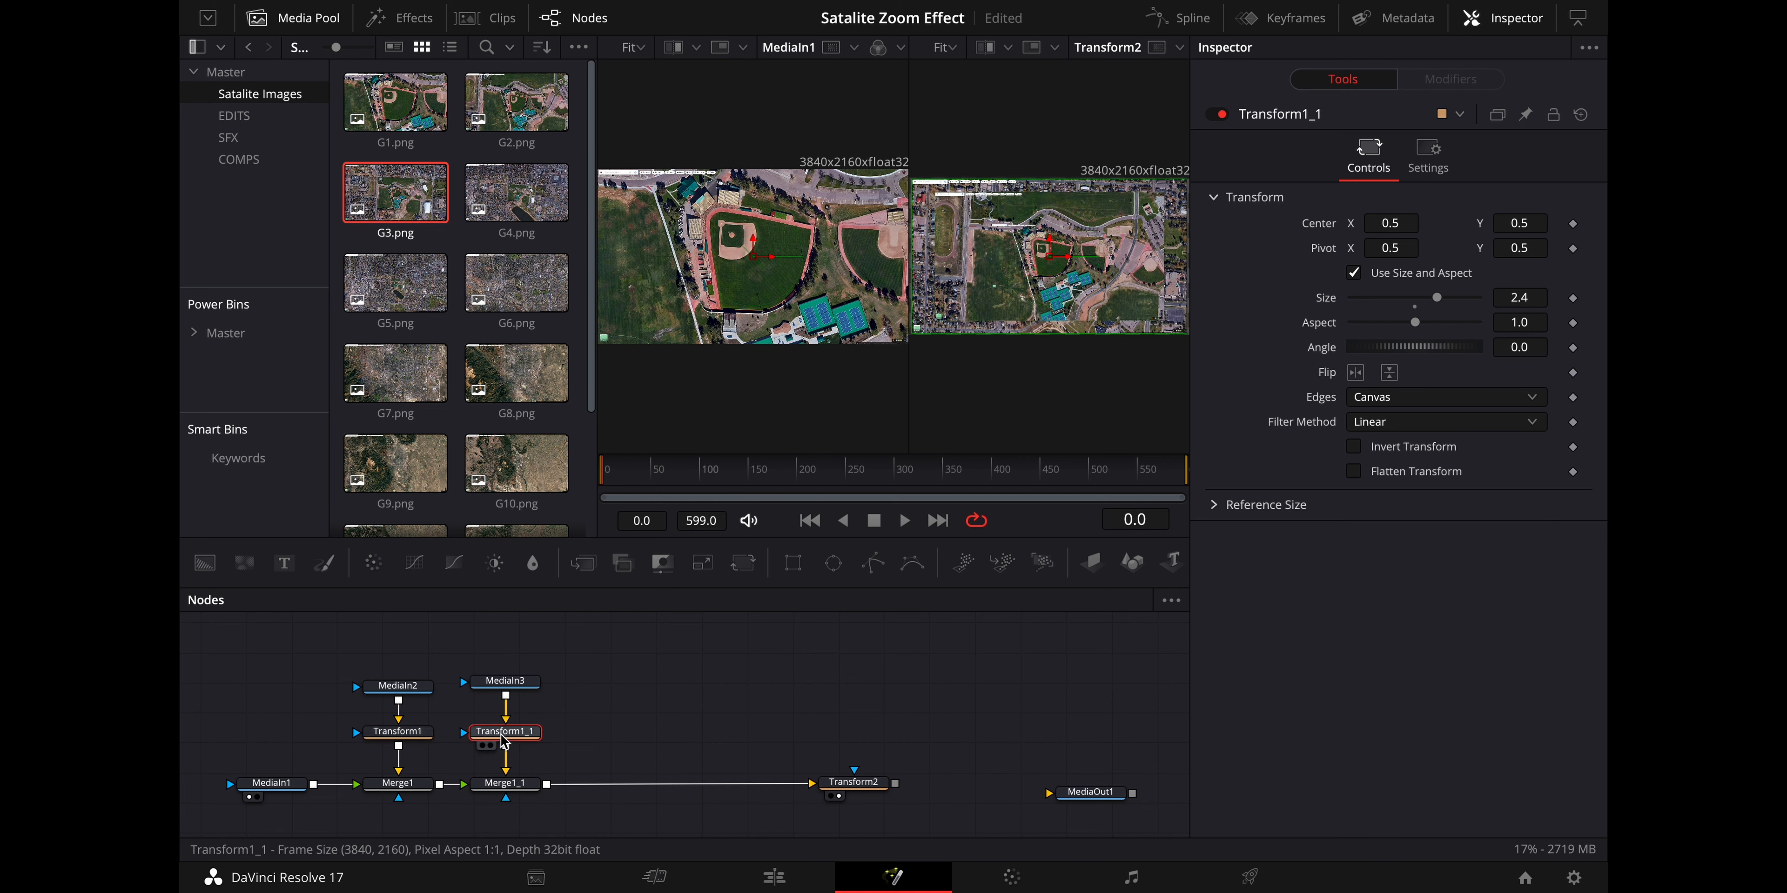
{"action": "left_click", "coordinate": [1521, 294]}
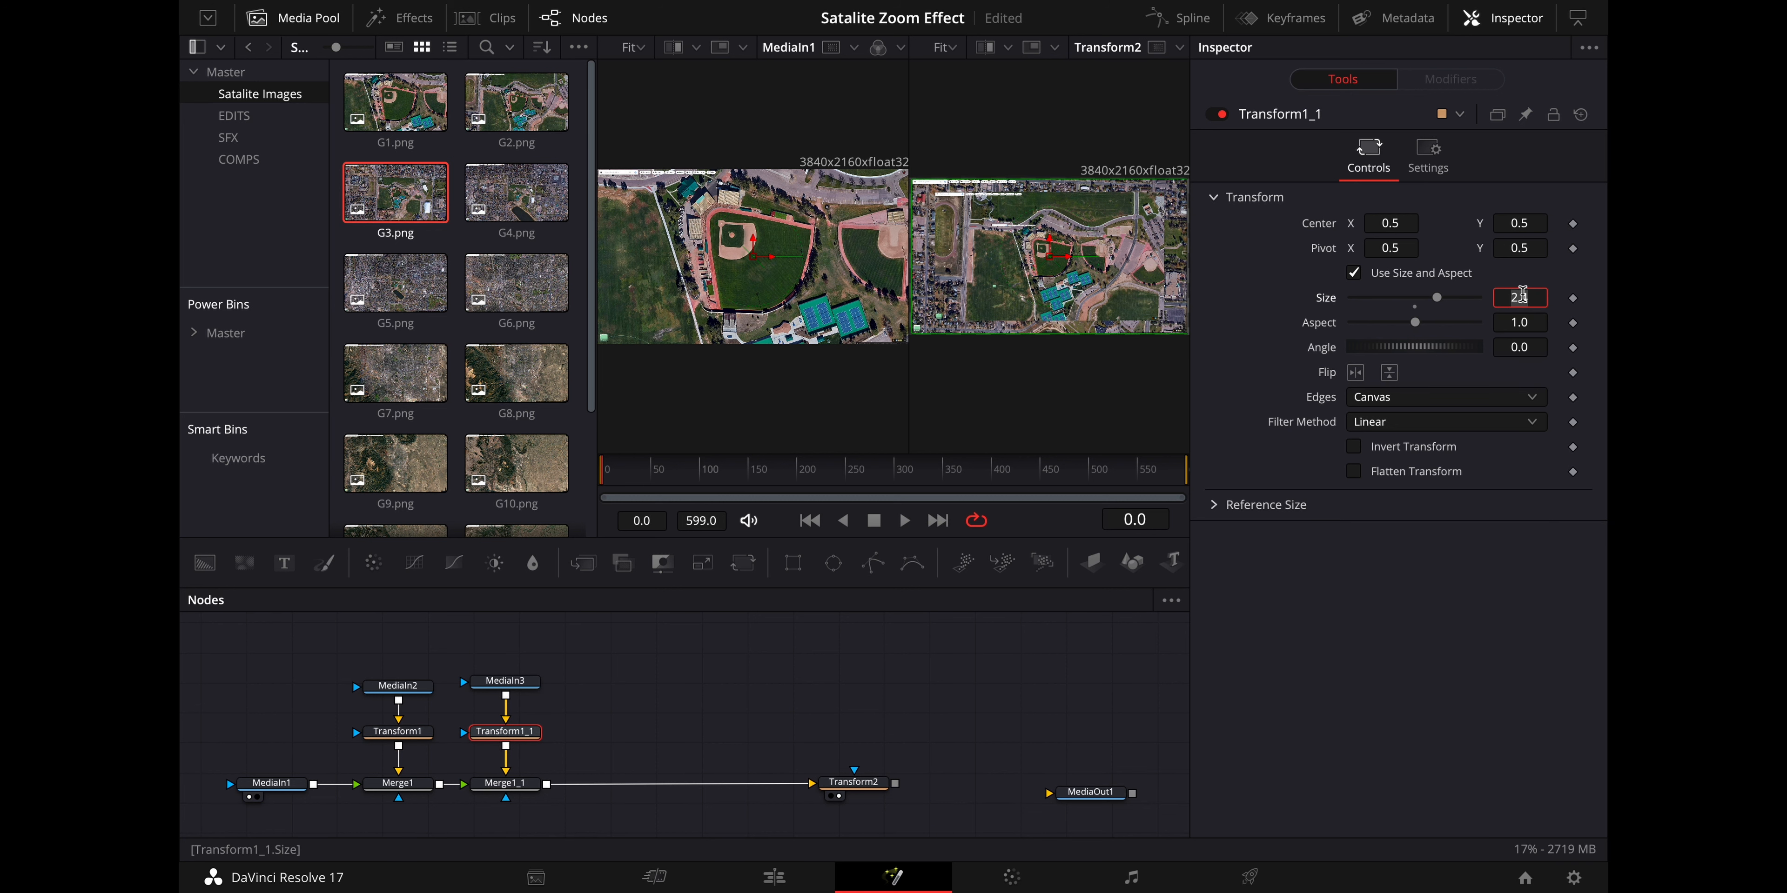
{"action": "type", "text": "4"}
{"action": "key", "text": "Return"}
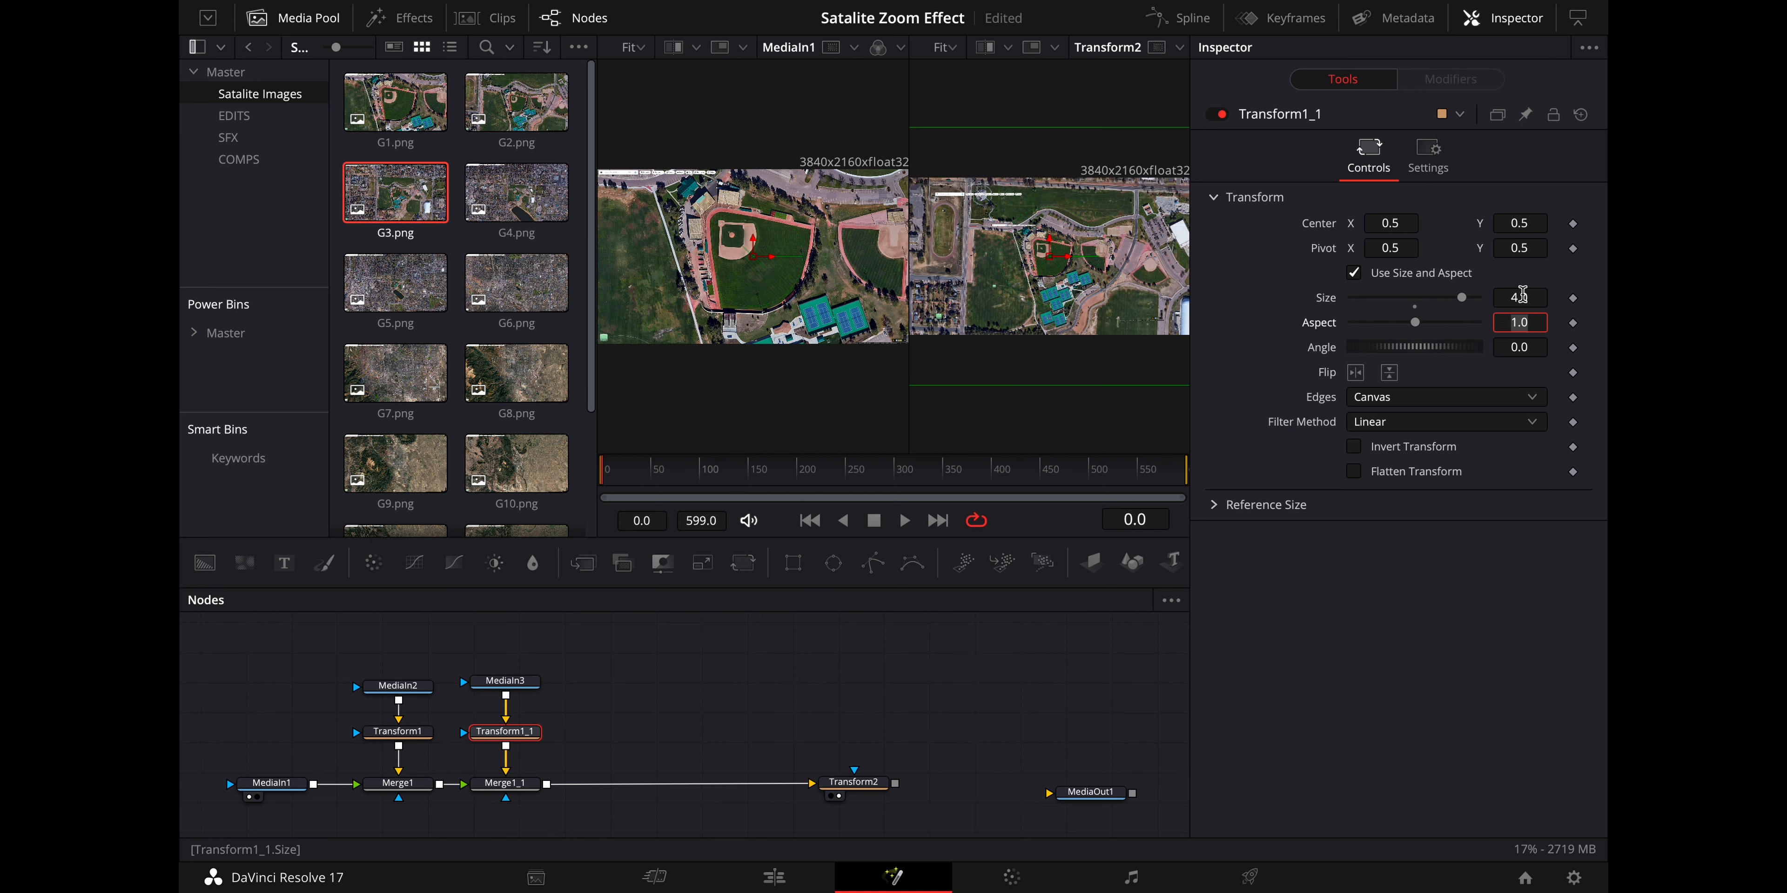
Hide the media pool to enlarge the viewers and reduce Transform2's size to about 0.2
{"action": "left_click", "coordinate": [287, 18]}
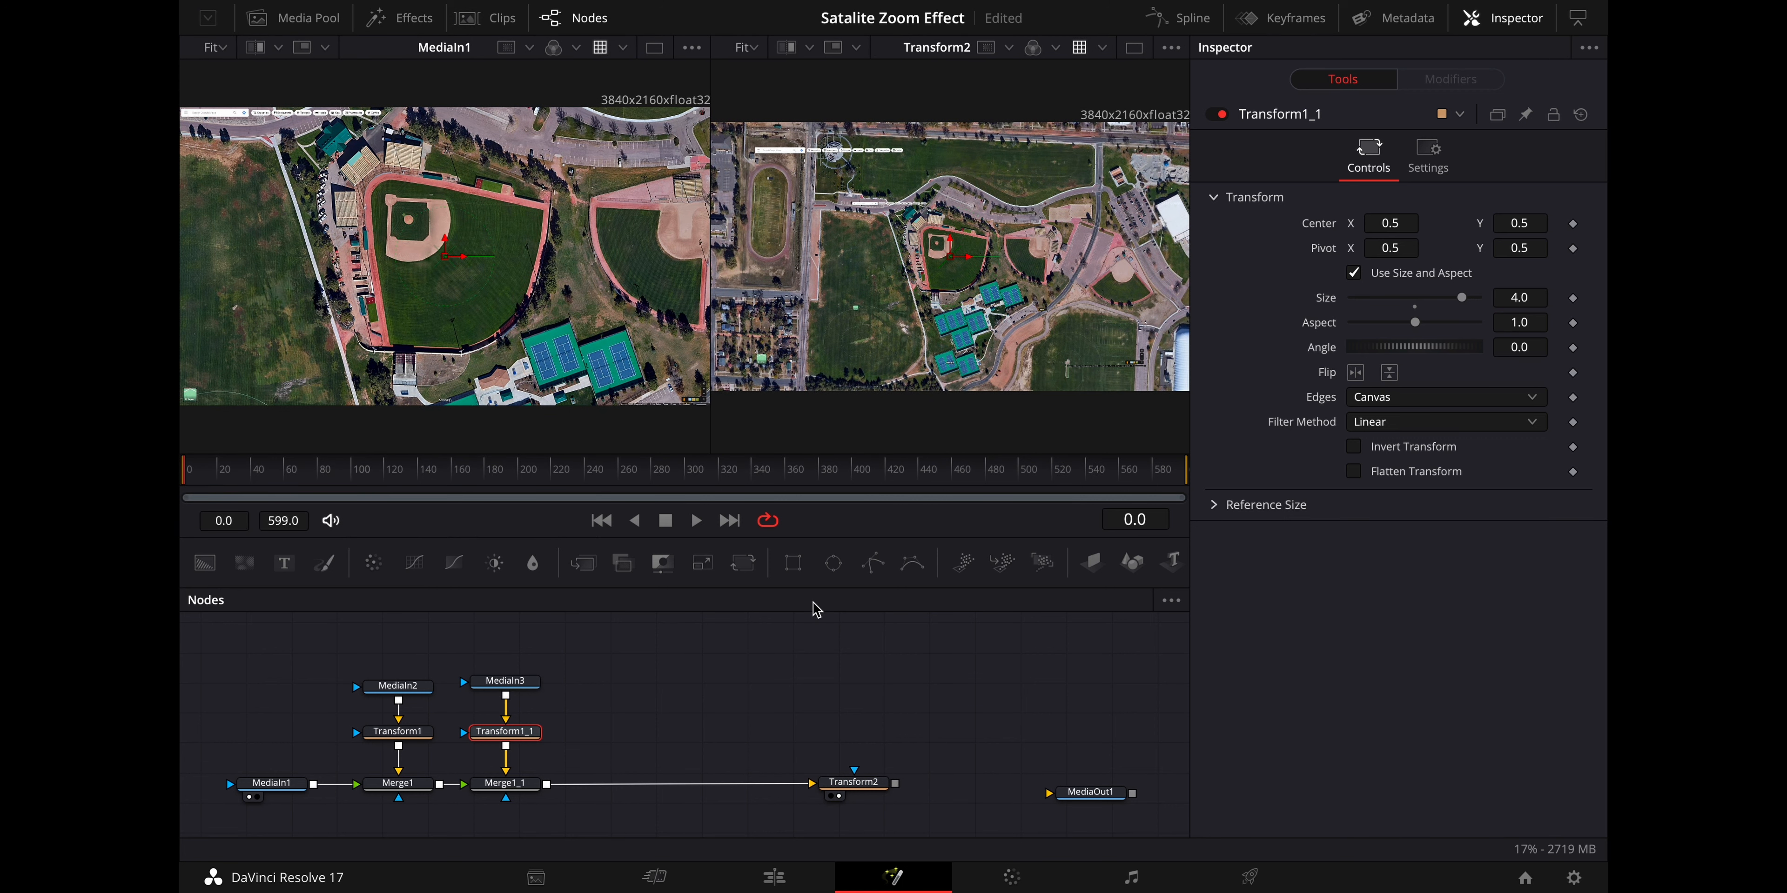
{"action": "left_click", "coordinate": [857, 782]}
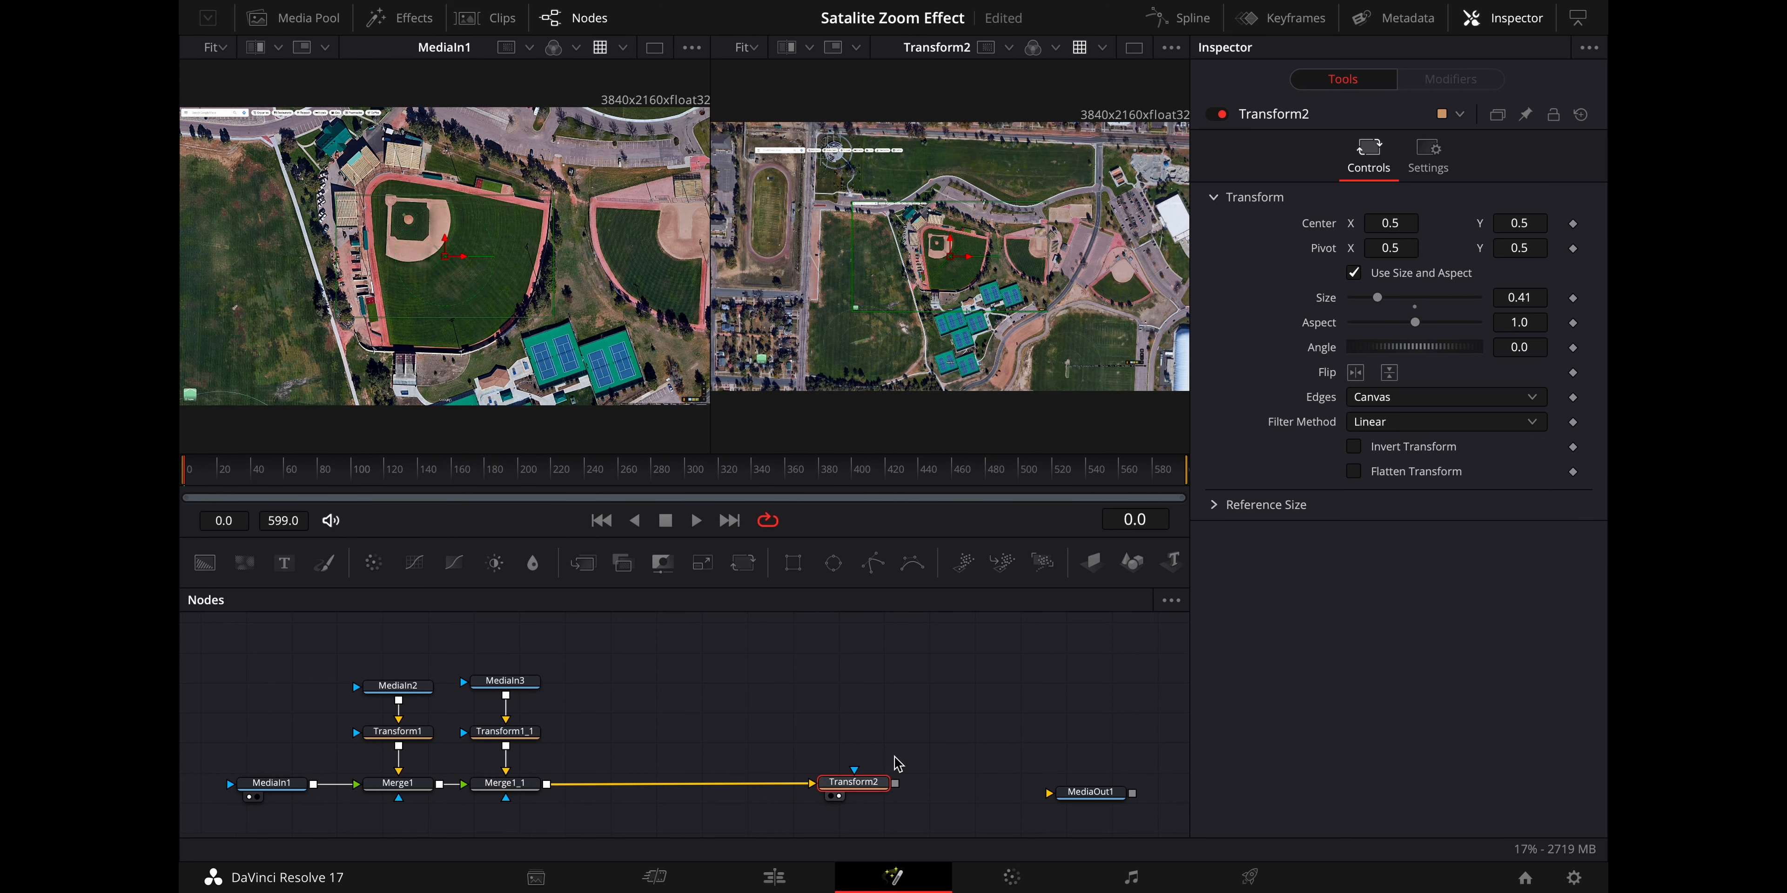
{"action": "left_click_drag", "start_coordinate": [1377, 299], "coordinate": [1367, 302]}
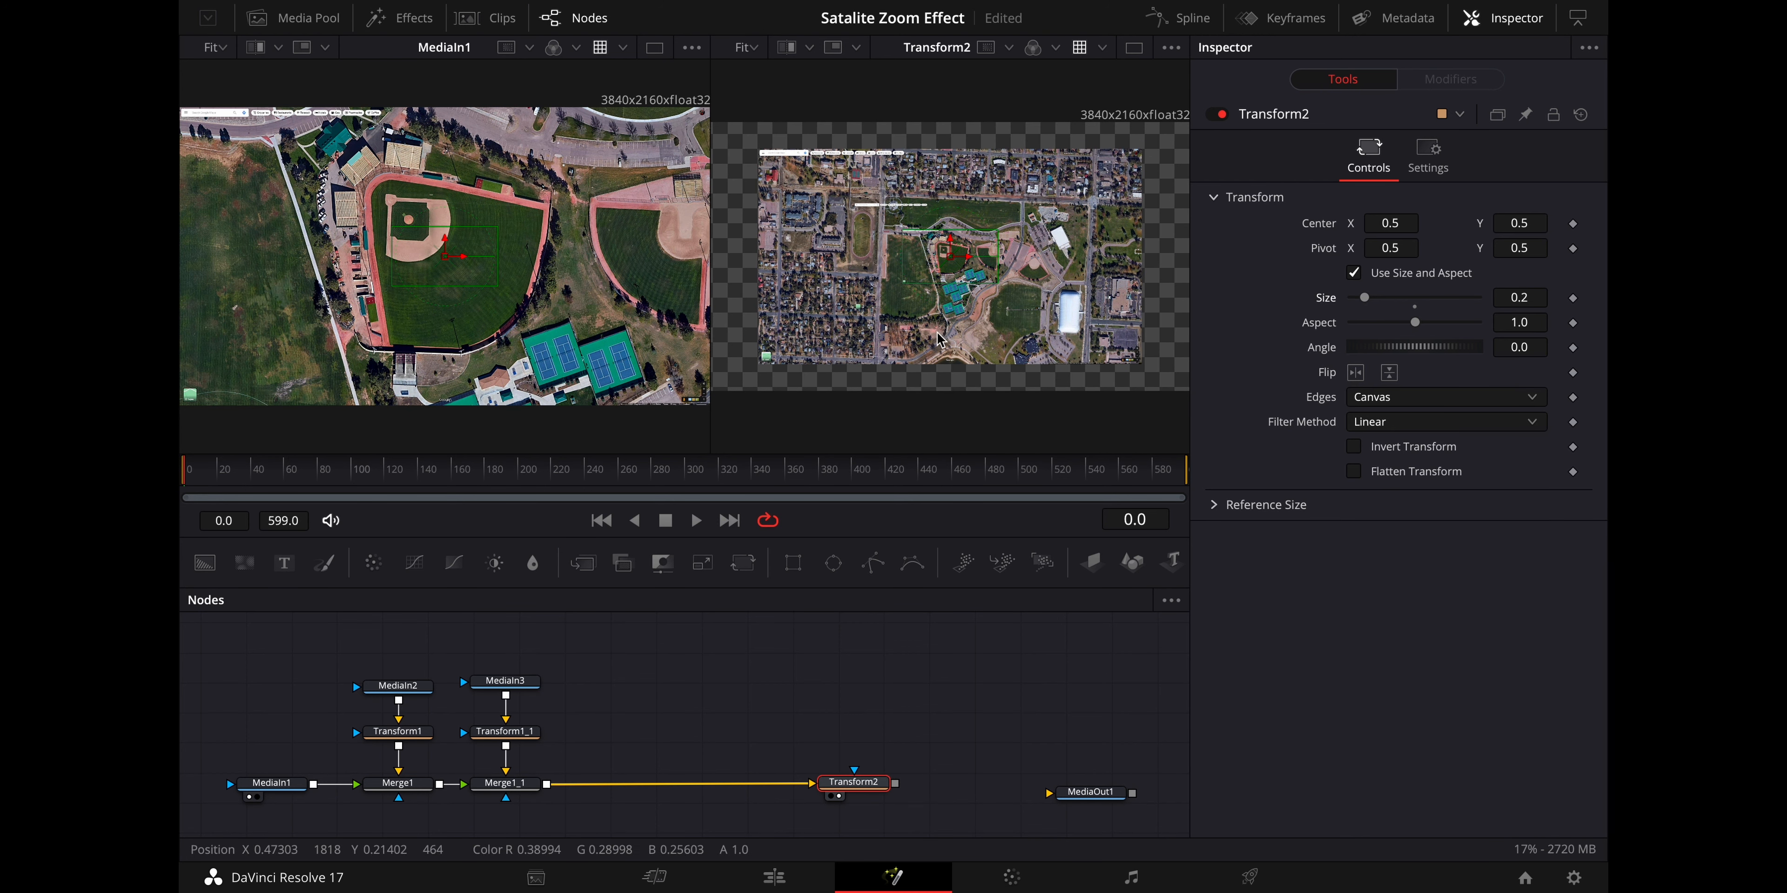
Move Transform2 farther from Merge1_1, close to MediaOut1, to make room for more image branches
{"action": "left_click_drag", "start_coordinate": [853, 782], "coordinate": [878, 785]}
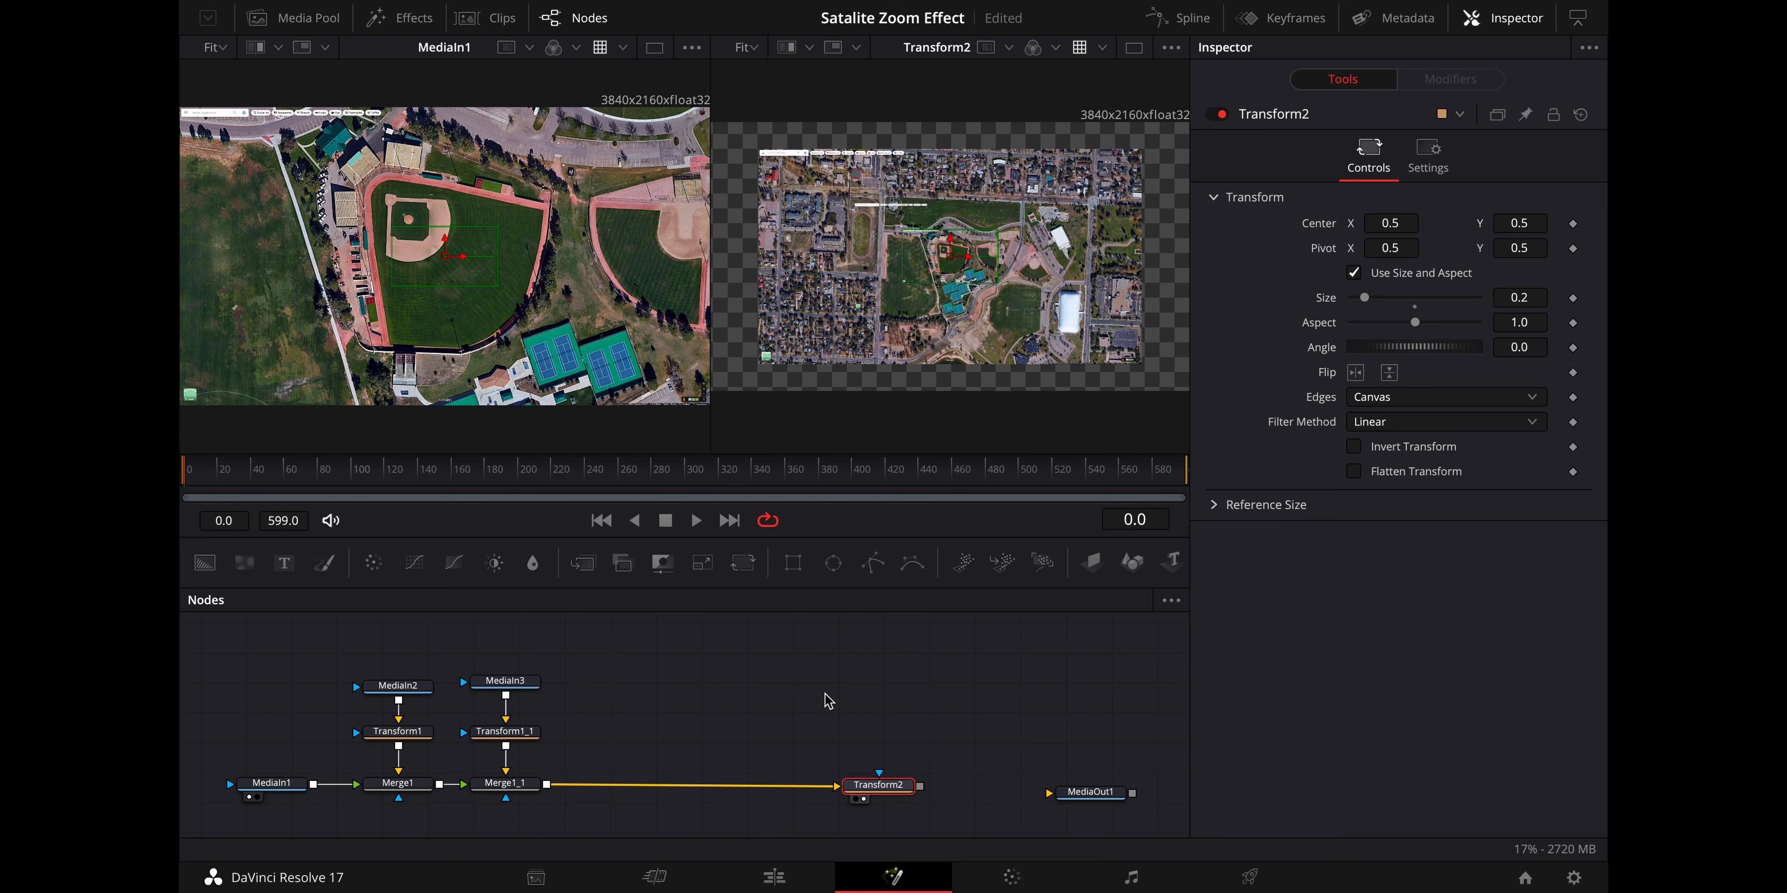
{"action": "left_click", "coordinate": [409, 732]}
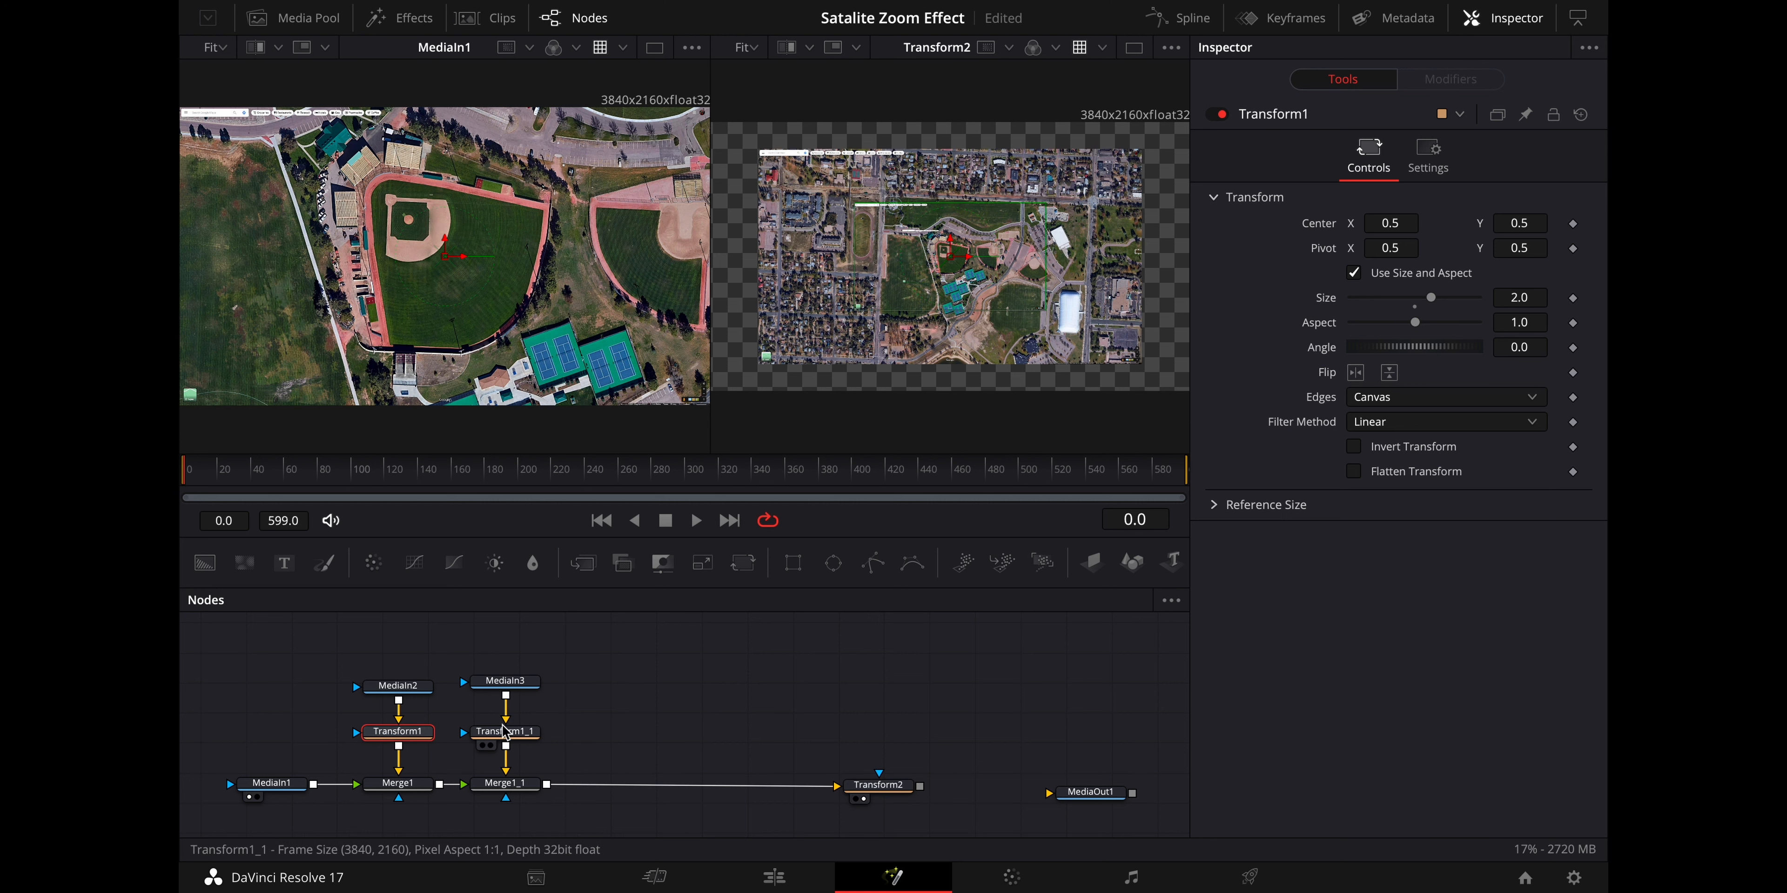
{"action": "left_click", "coordinate": [505, 737]}
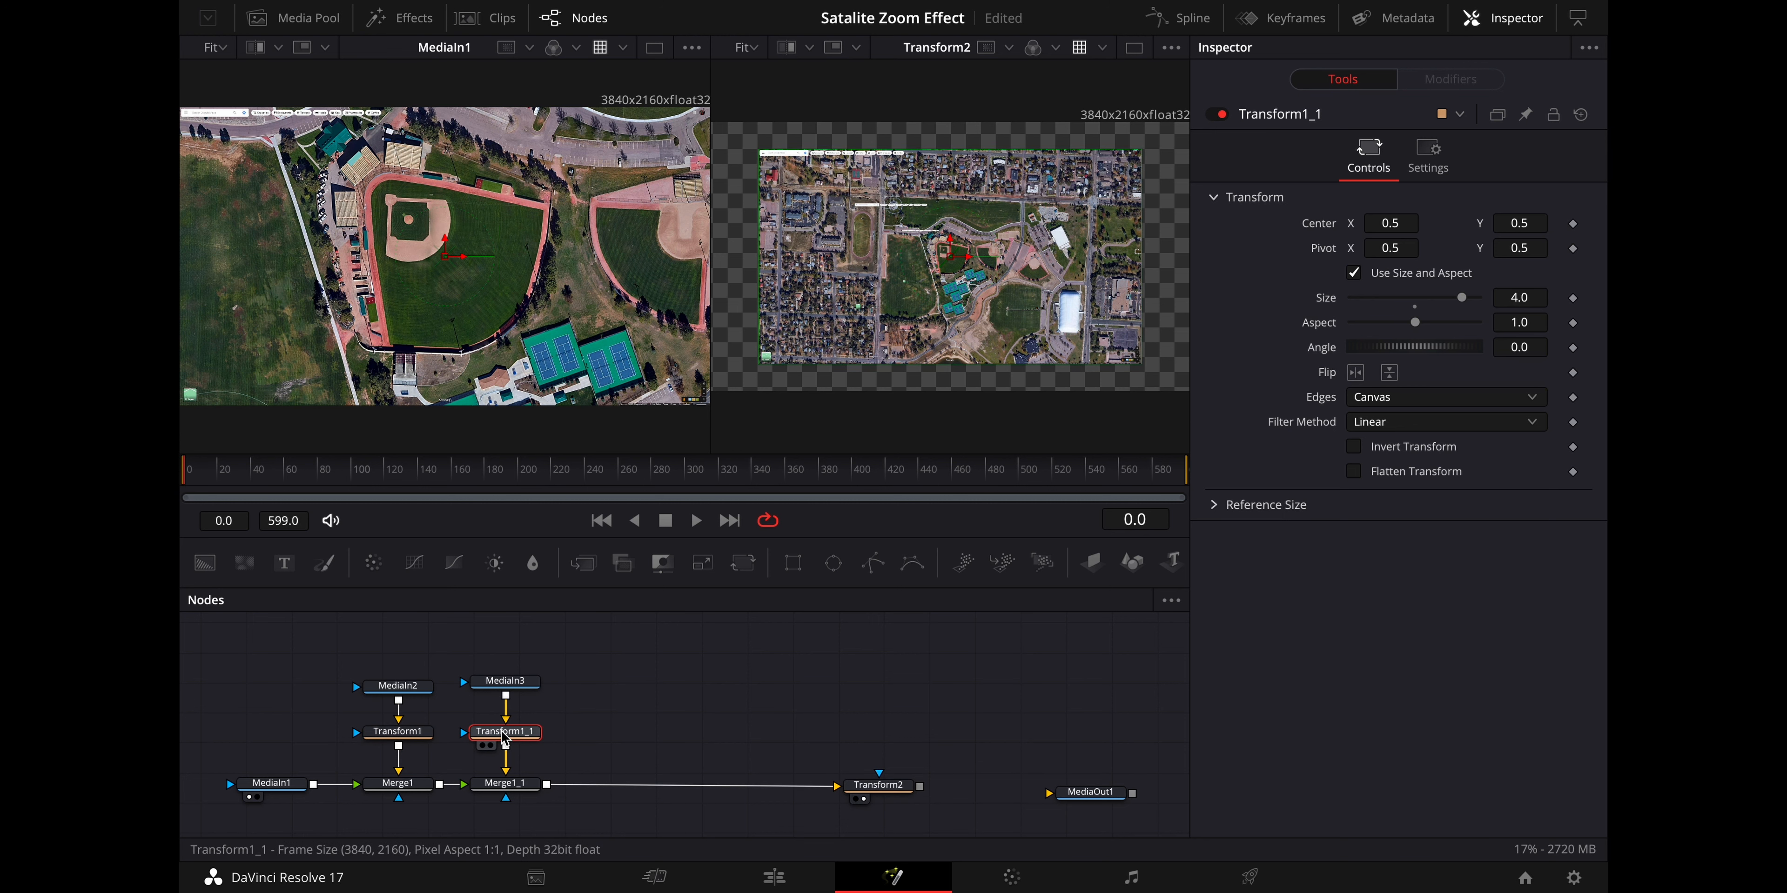
{"action": "left_click", "coordinate": [410, 732]}
{"action": "left_click", "coordinate": [493, 737]}
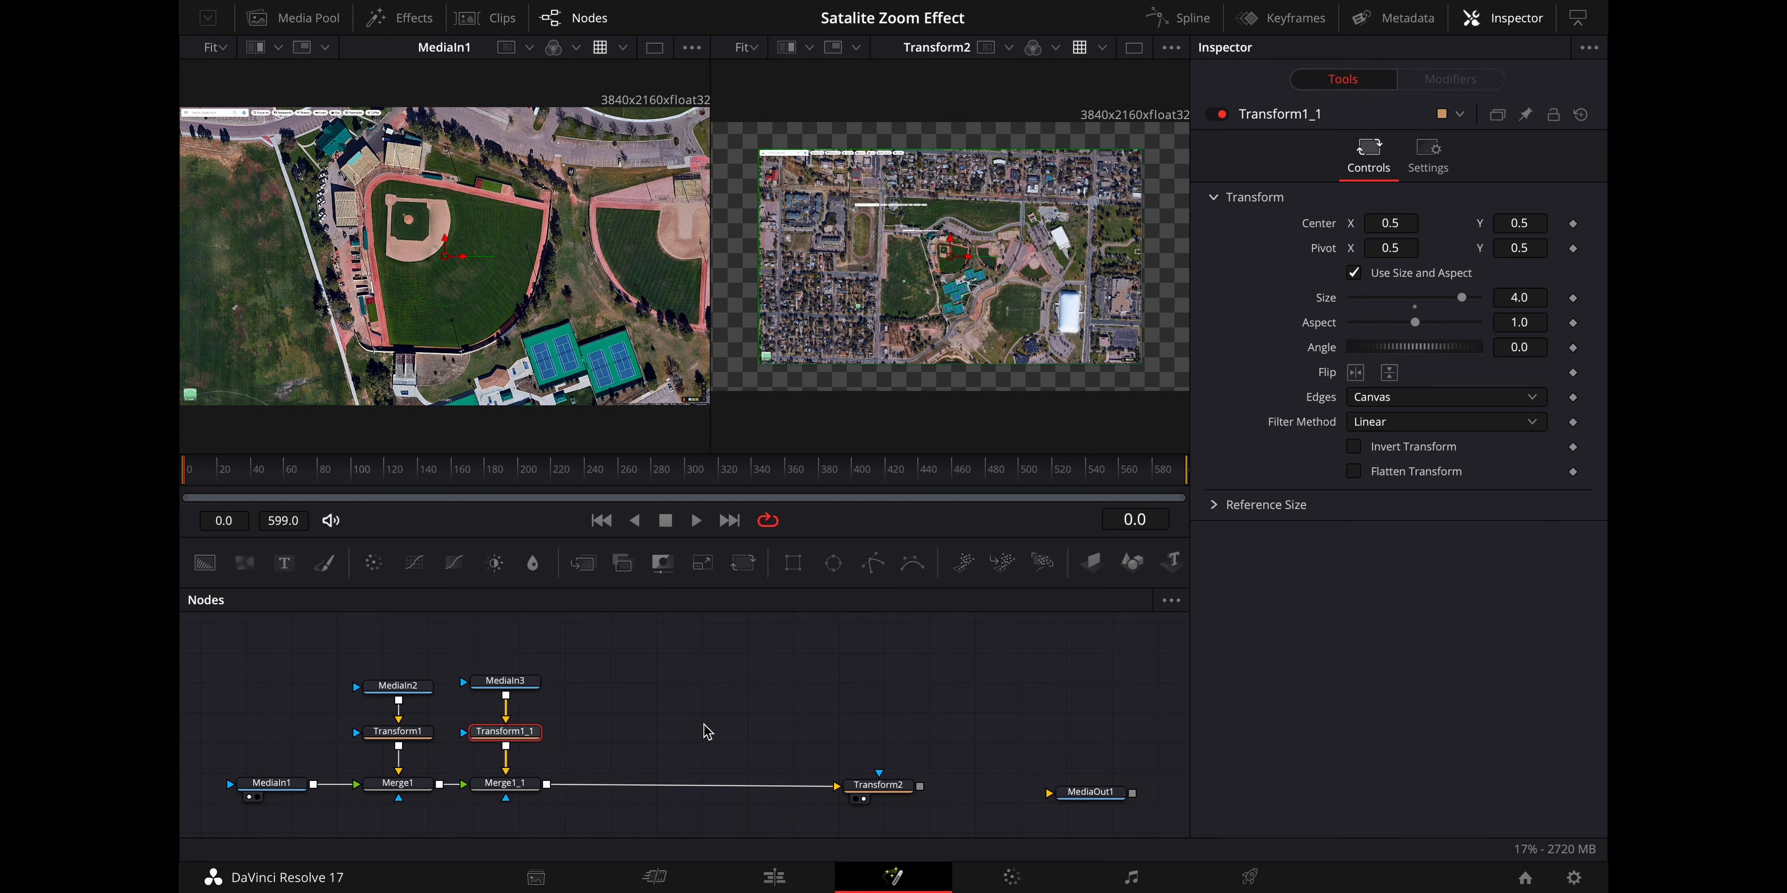
{"action": "left_click_drag", "start_coordinate": [875, 793], "coordinate": [978, 779]}
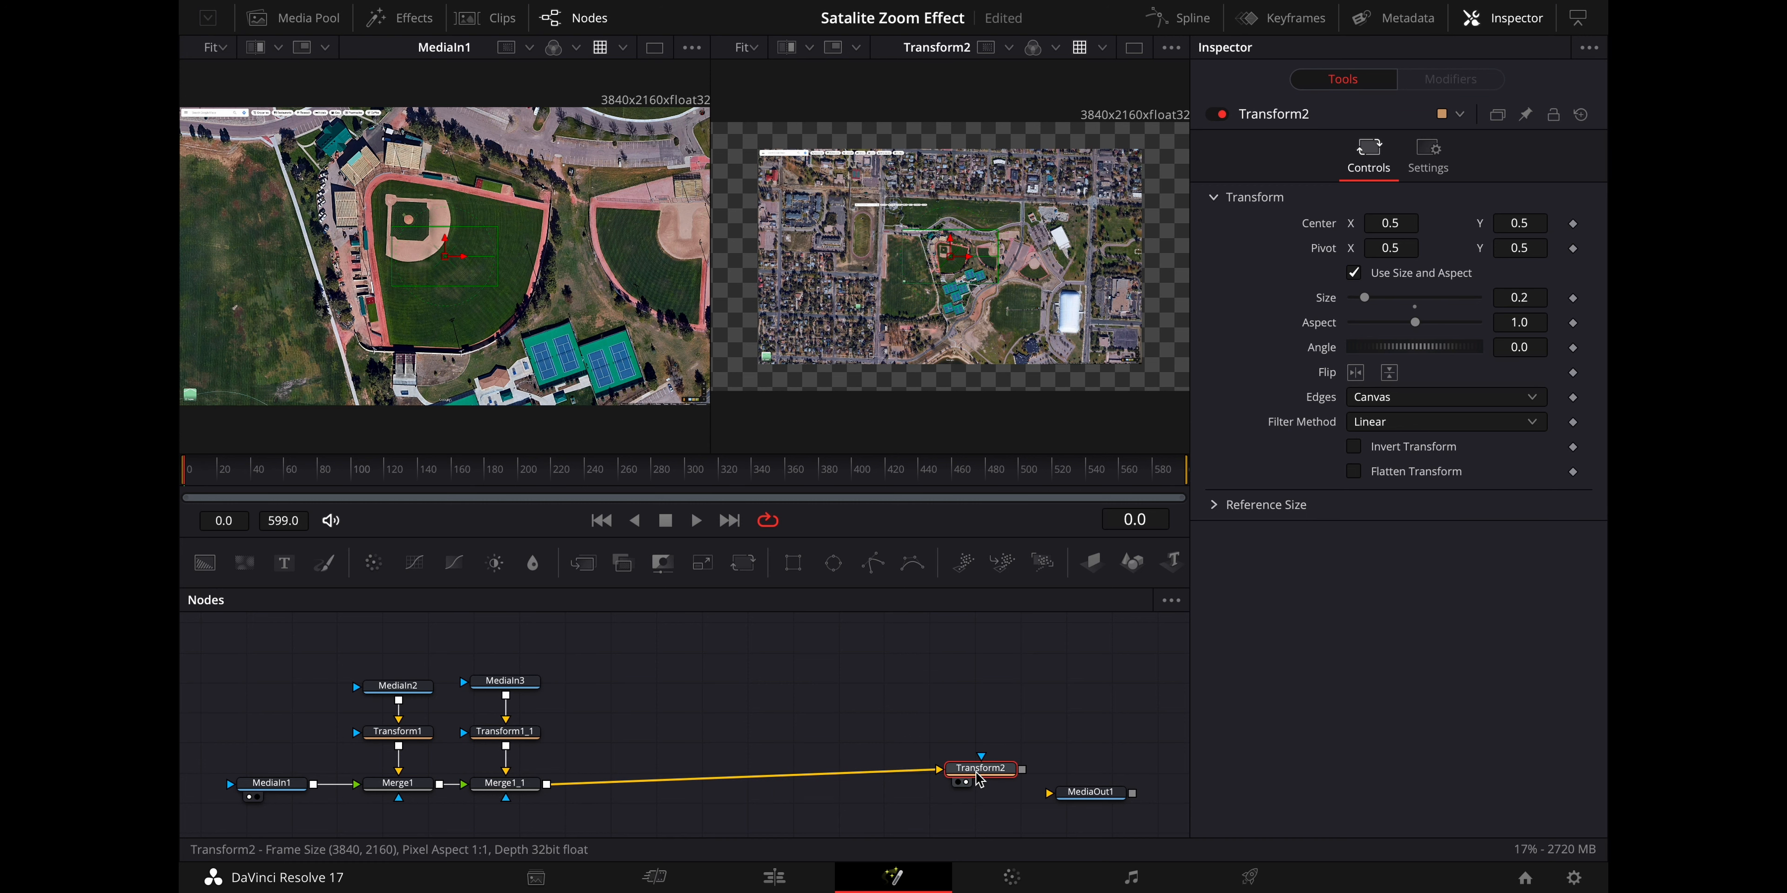
{"action": "left_click_drag", "start_coordinate": [978, 778], "coordinate": [961, 803]}
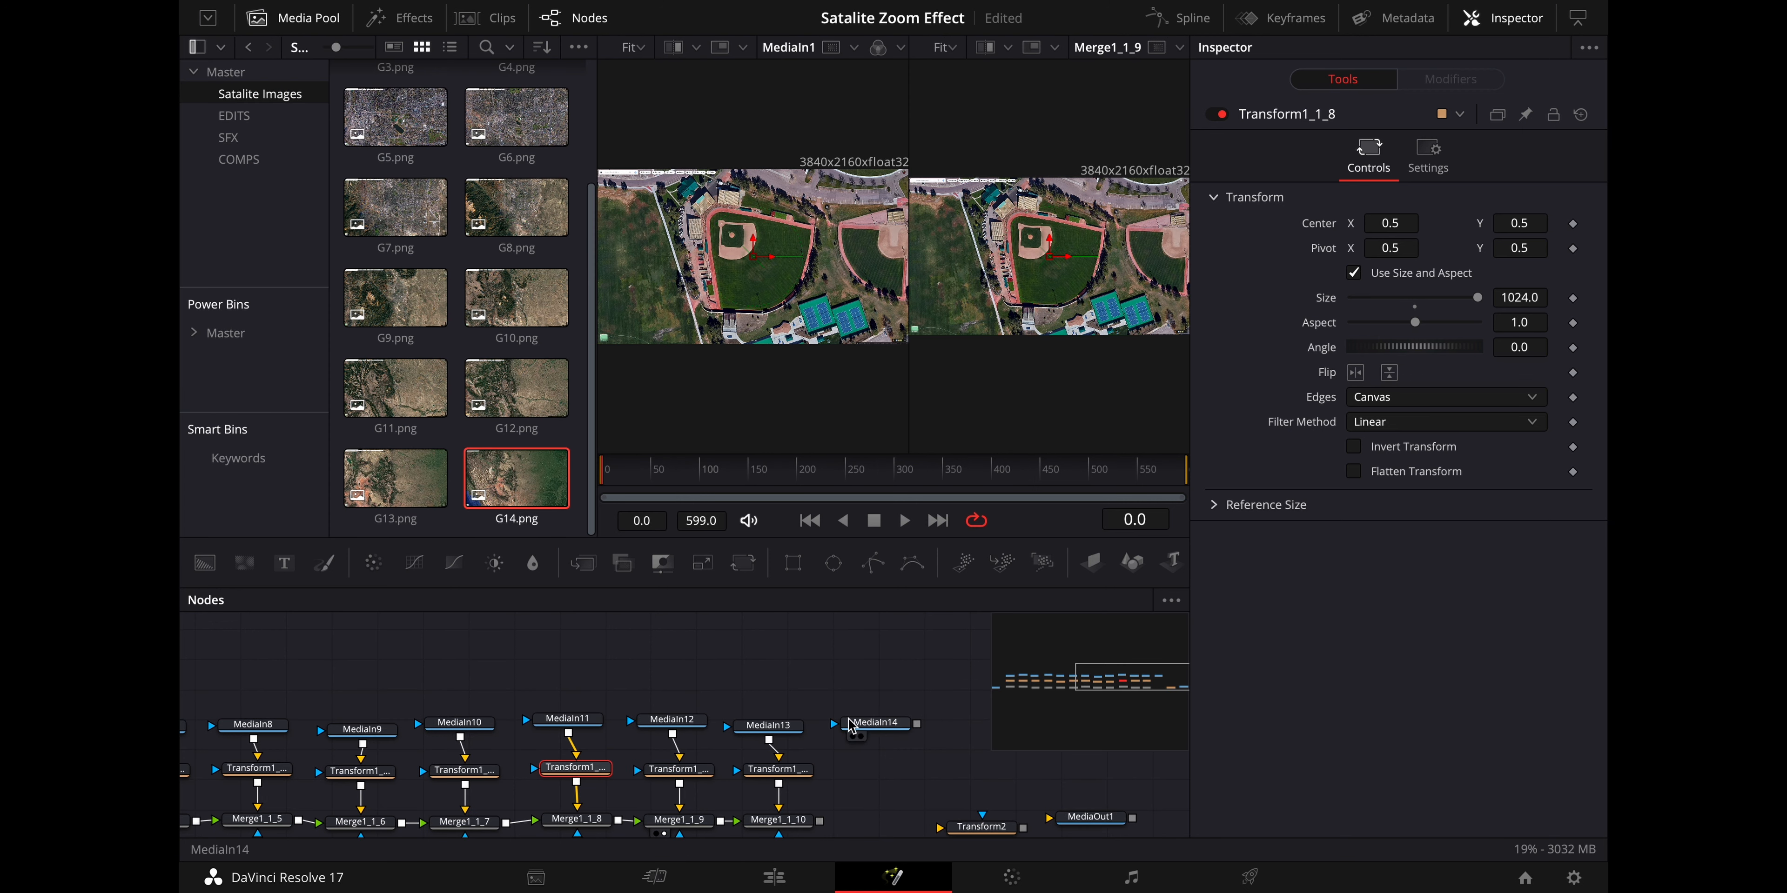
Compare the size values of the transforms below MediaIn11 and MediaIn12
{"action": "left_click", "coordinate": [867, 725]}
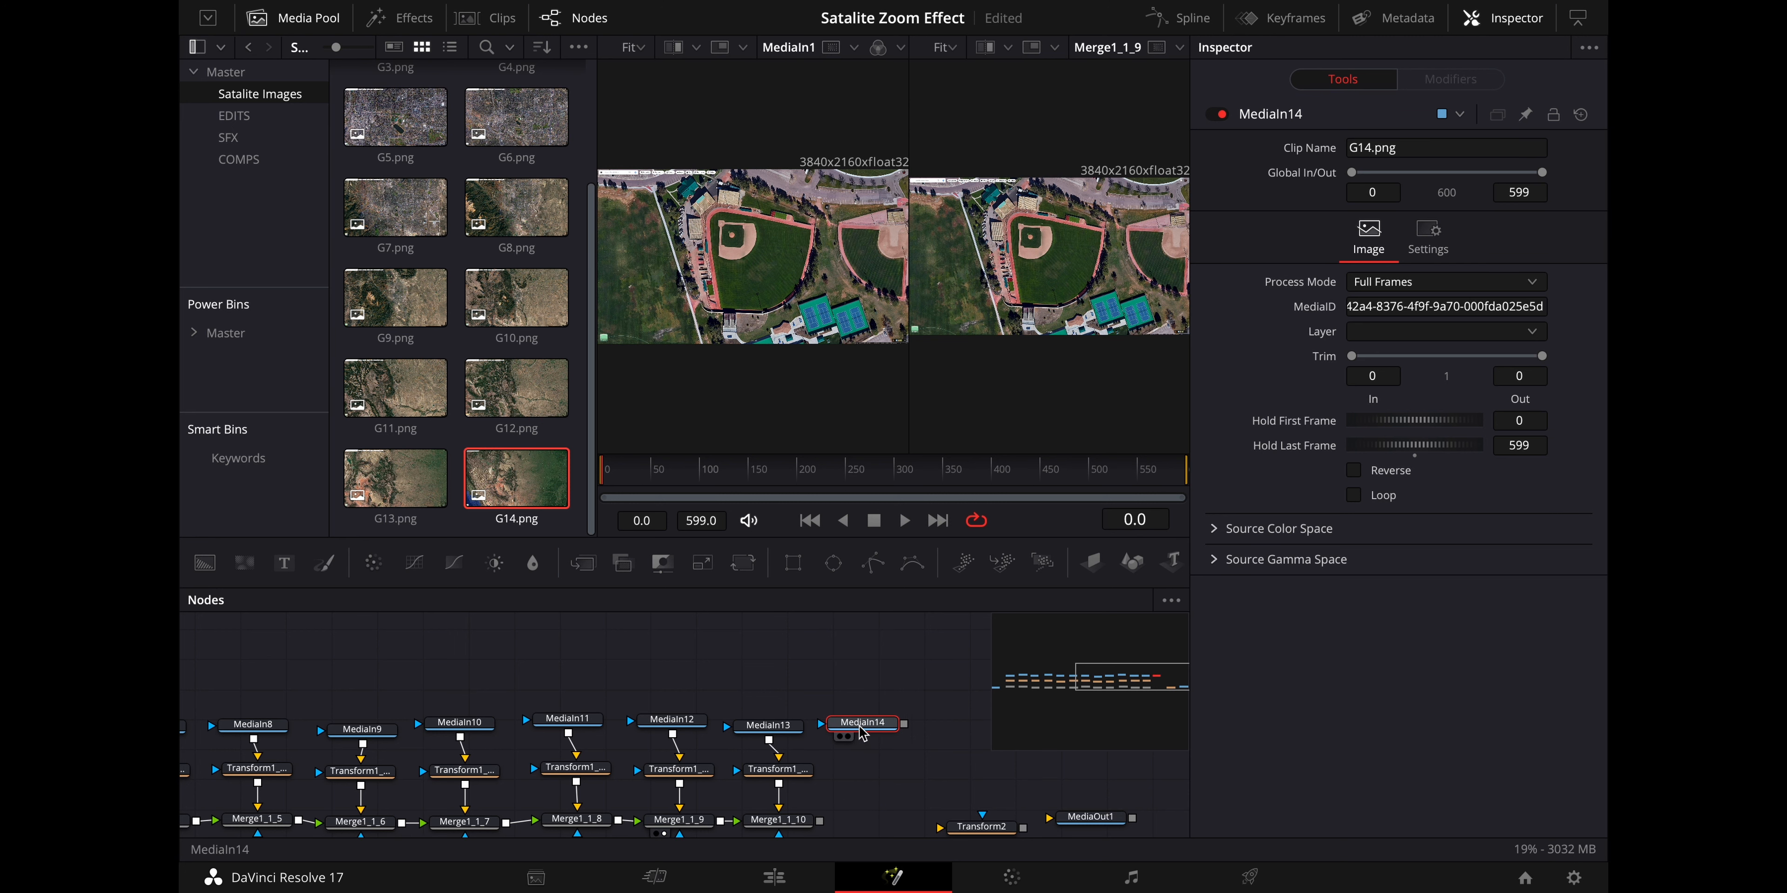
{"action": "left_click", "coordinate": [575, 768]}
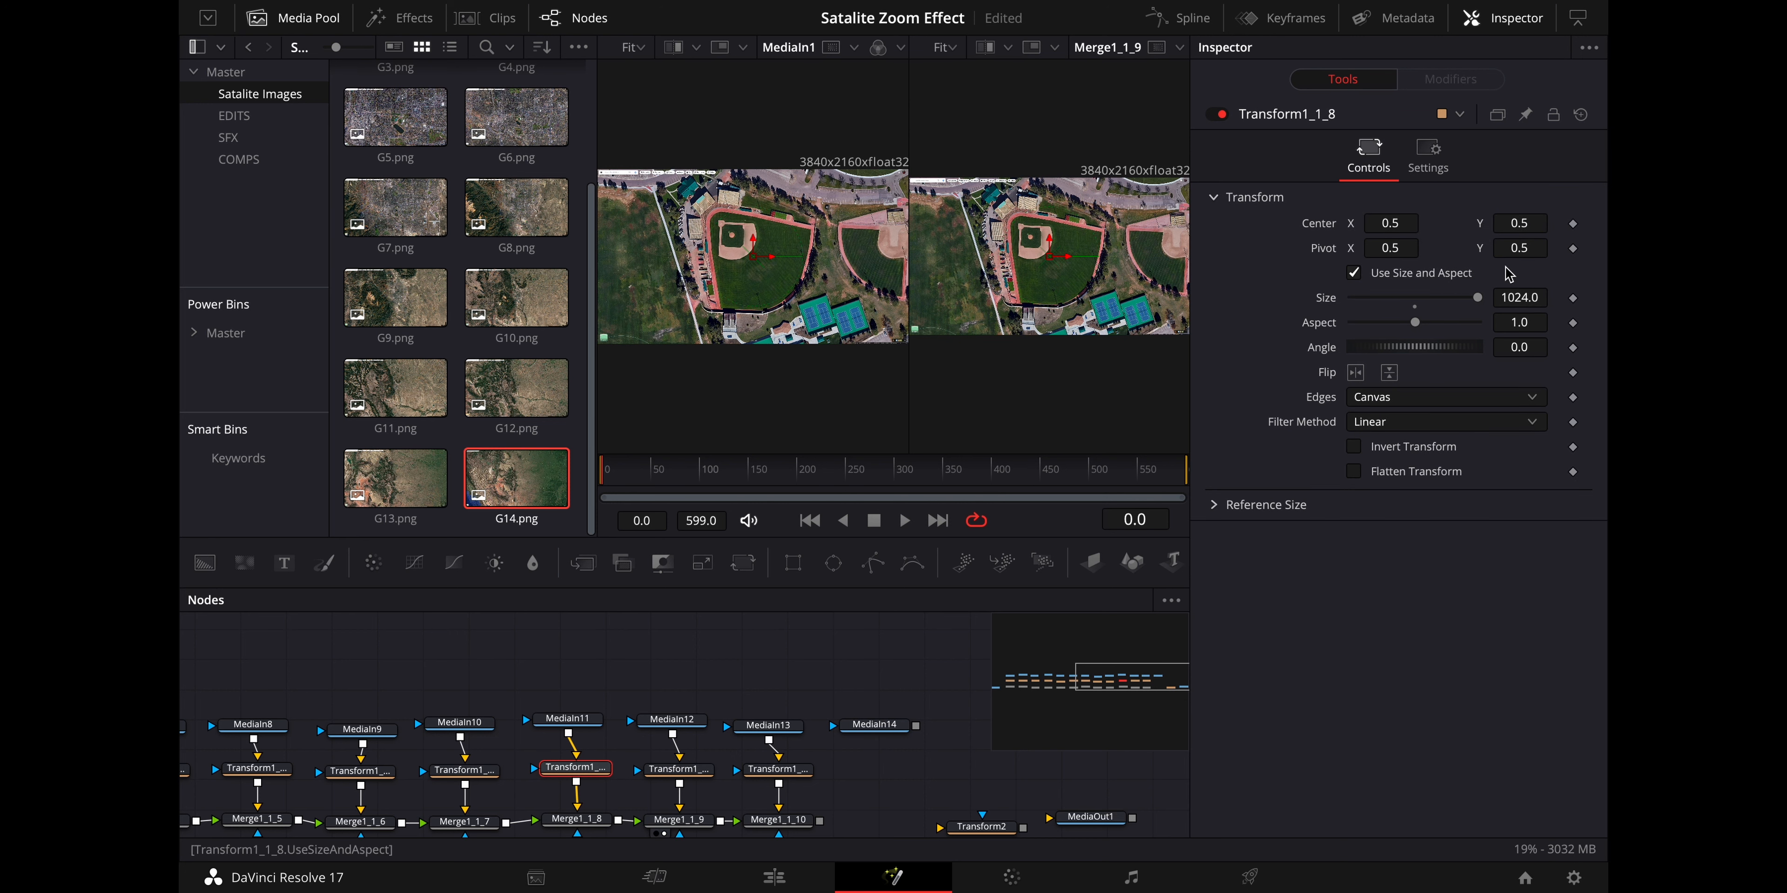
{"action": "left_click", "coordinate": [676, 774]}
{"action": "left_click", "coordinate": [581, 768]}
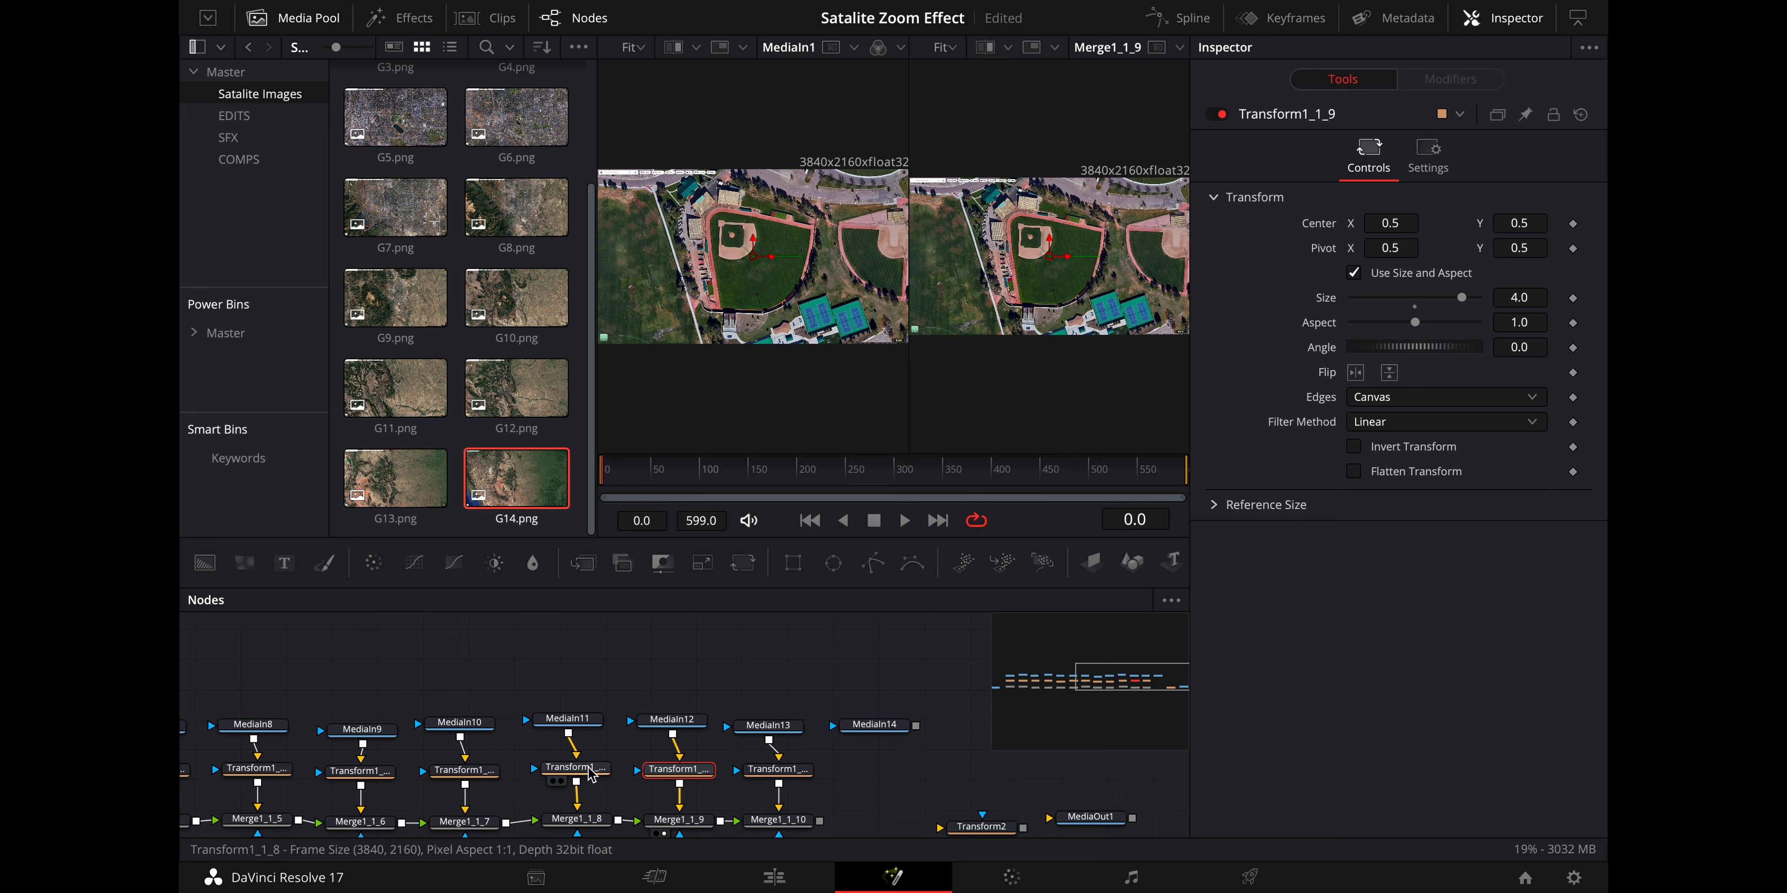
{"action": "left_click", "coordinate": [679, 769]}
{"action": "left_click", "coordinate": [570, 768]}
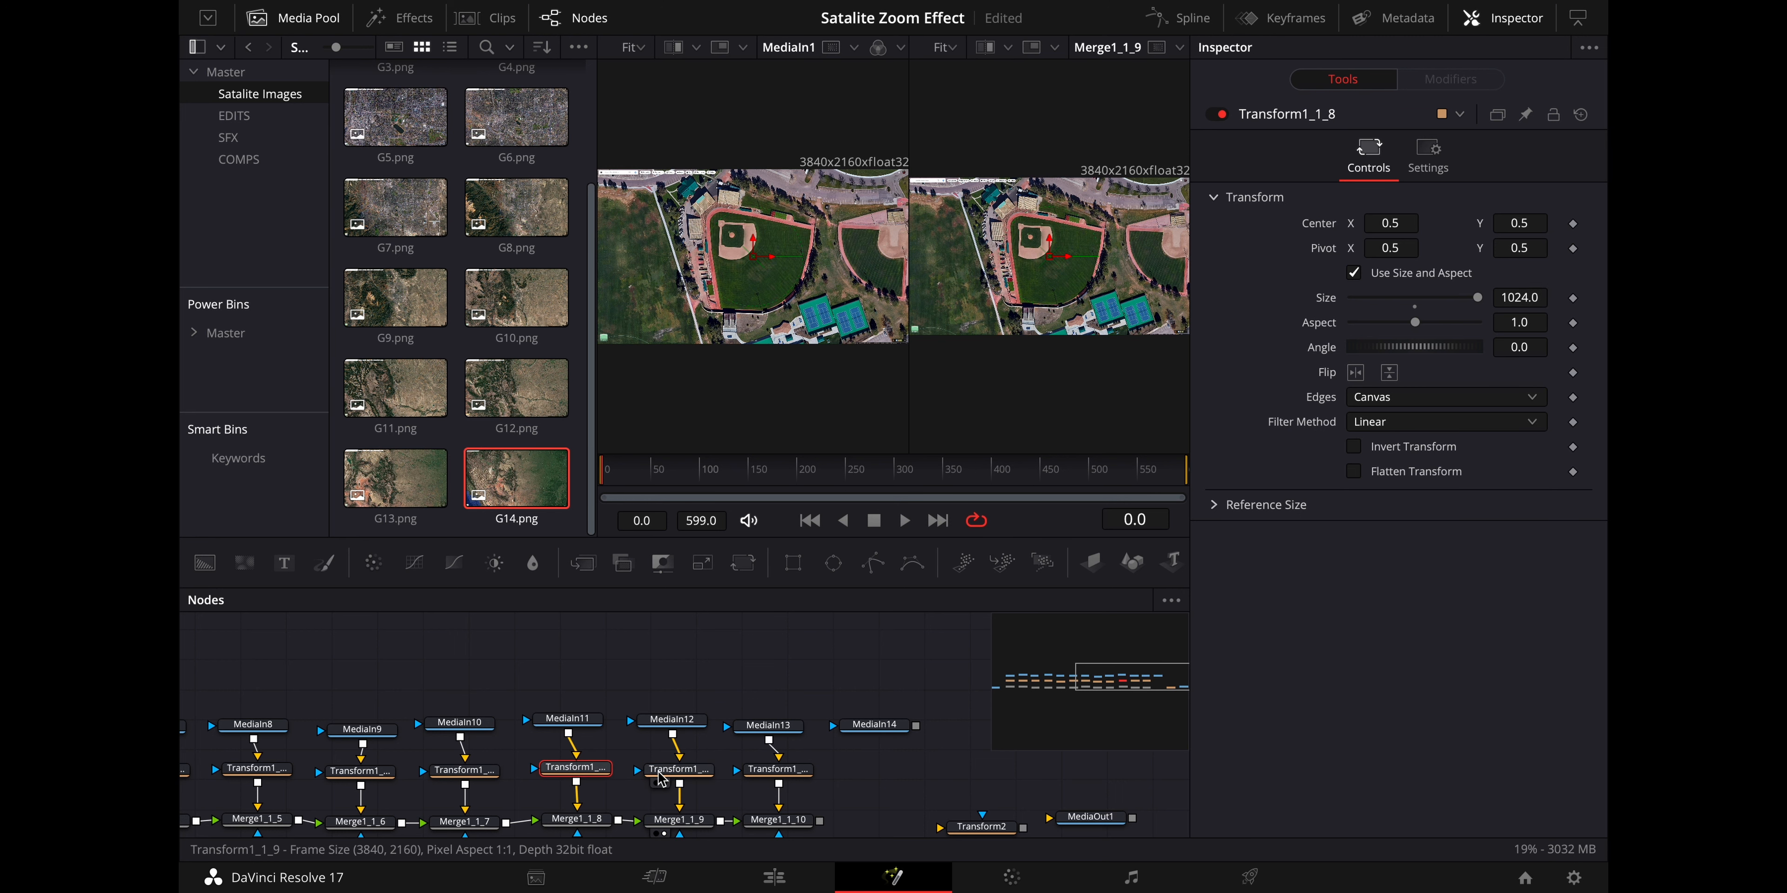
{"action": "left_click", "coordinate": [670, 772]}
{"action": "left_click", "coordinate": [586, 771]}
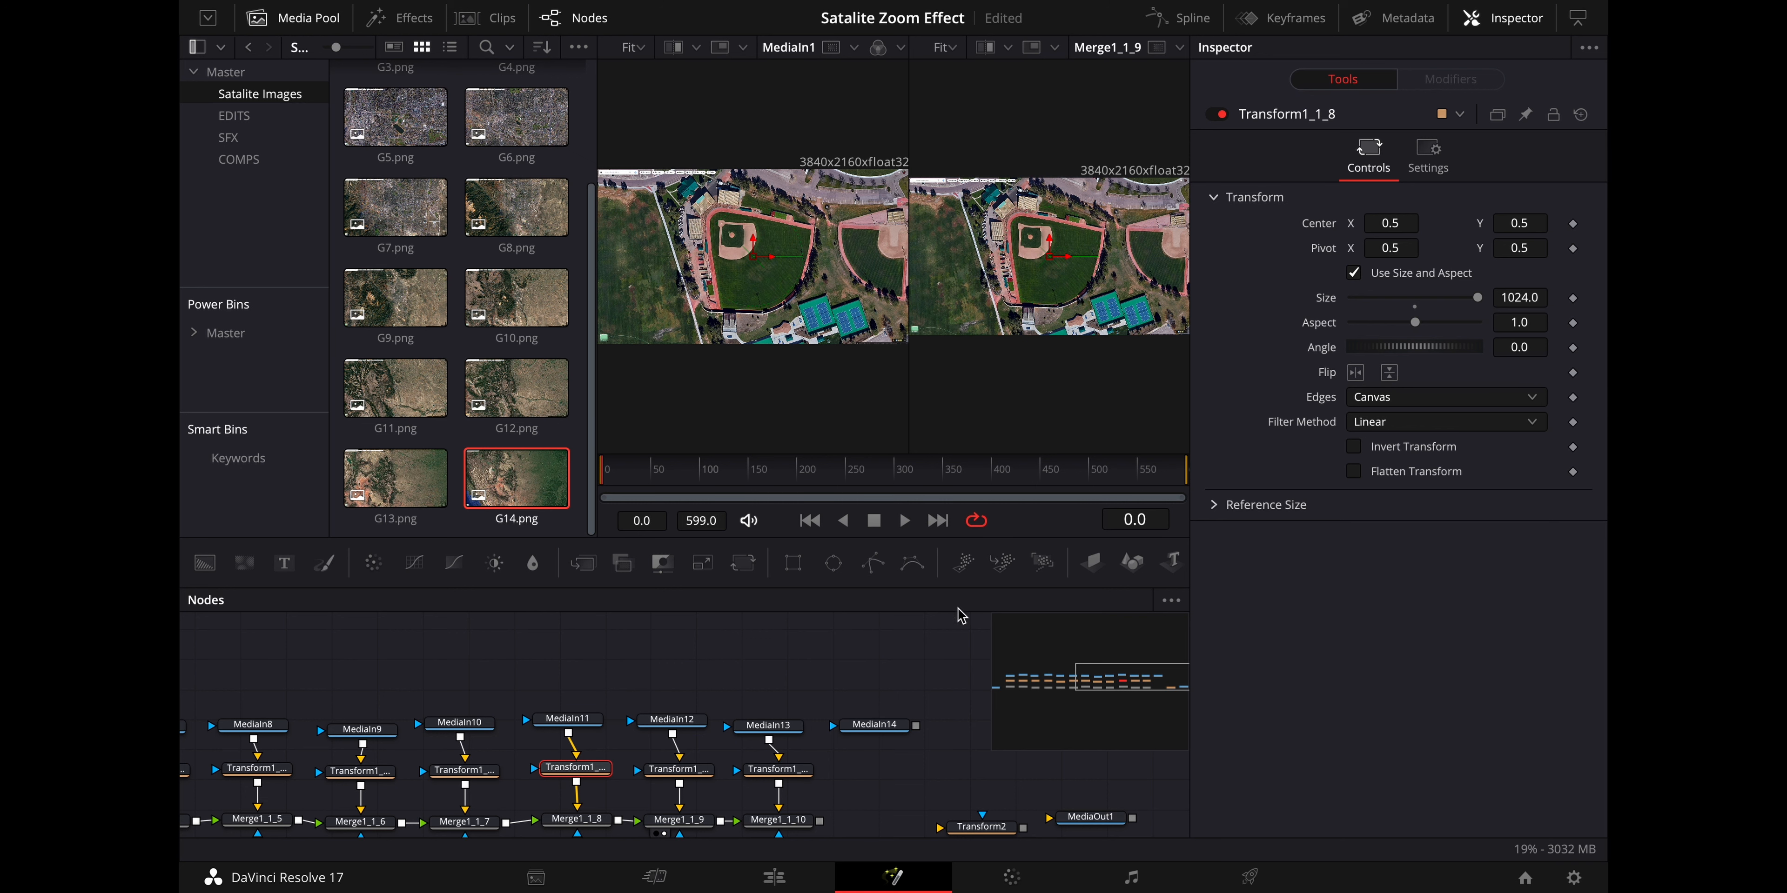
Set the size of MediaIn12's transform, Transform1_1_9, to 1024*2
{"action": "left_click", "coordinate": [679, 769]}
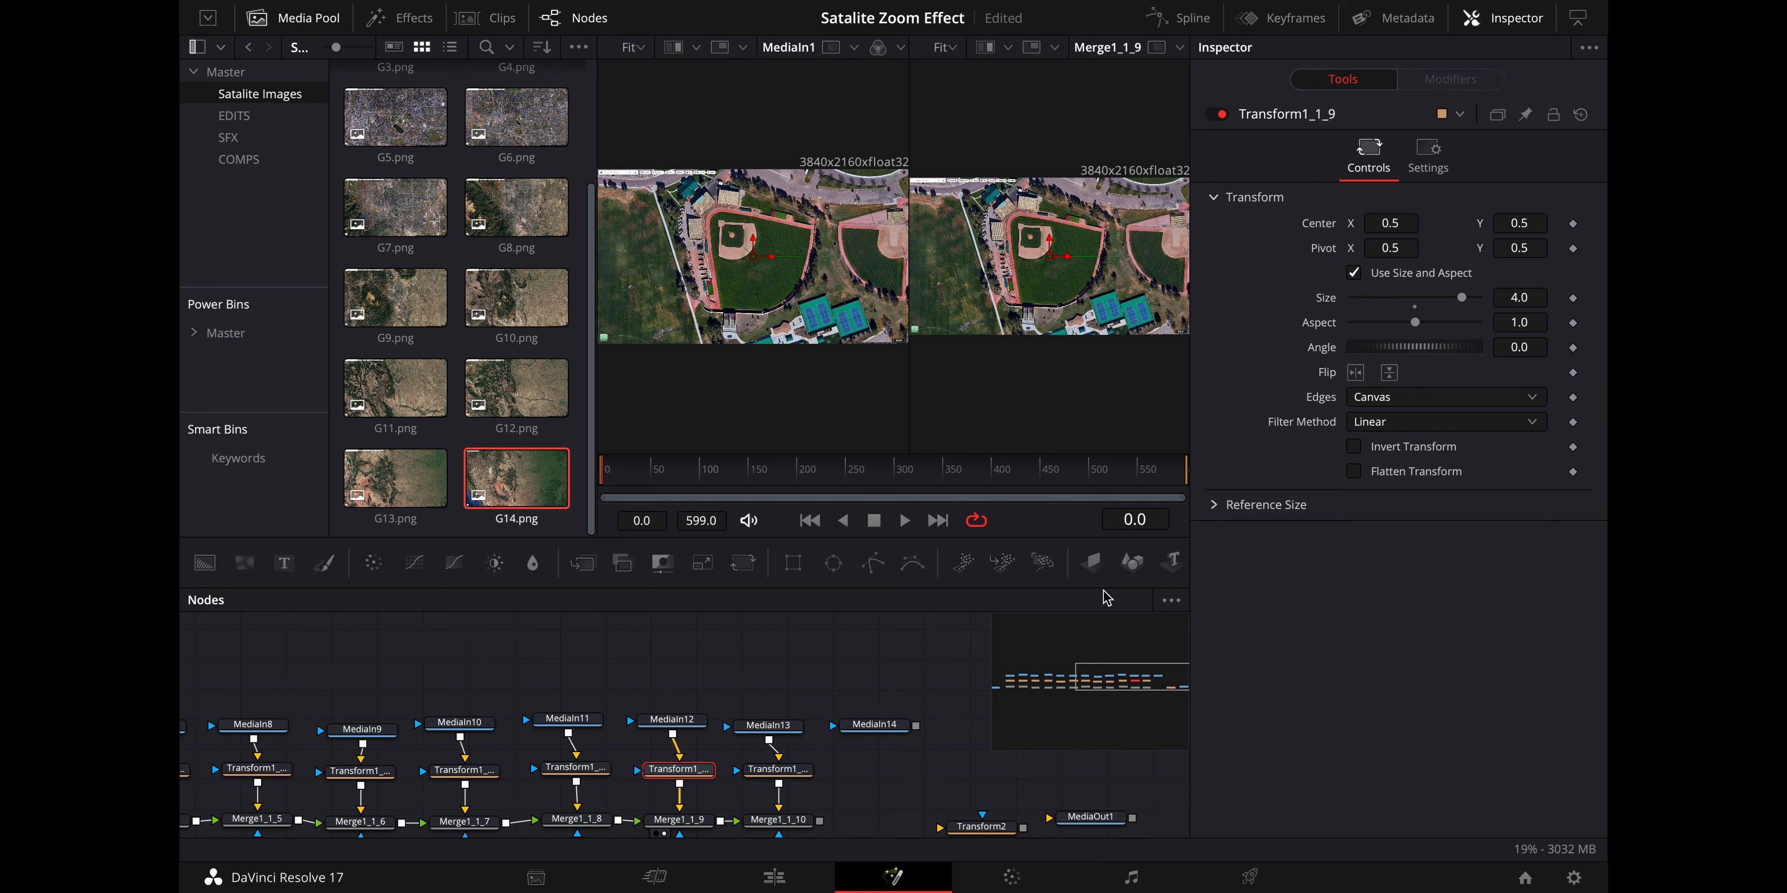
{"action": "left_click", "coordinate": [1520, 298]}
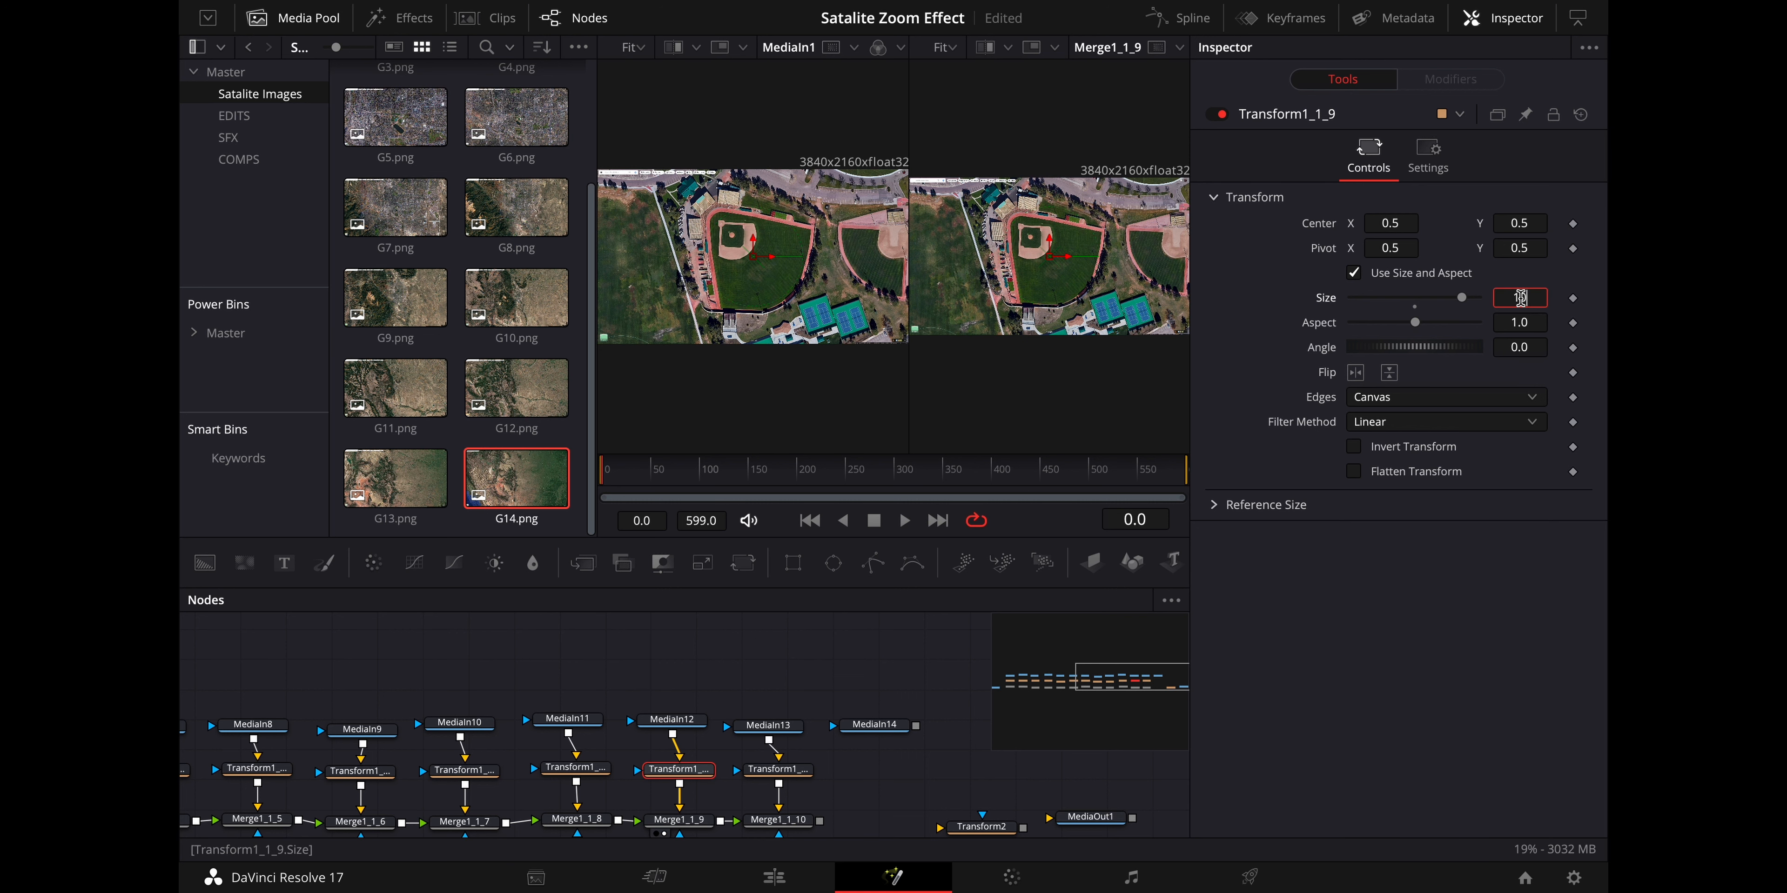
{"action": "type", "text": "1024*2"}
{"action": "key", "text": "Tab"}
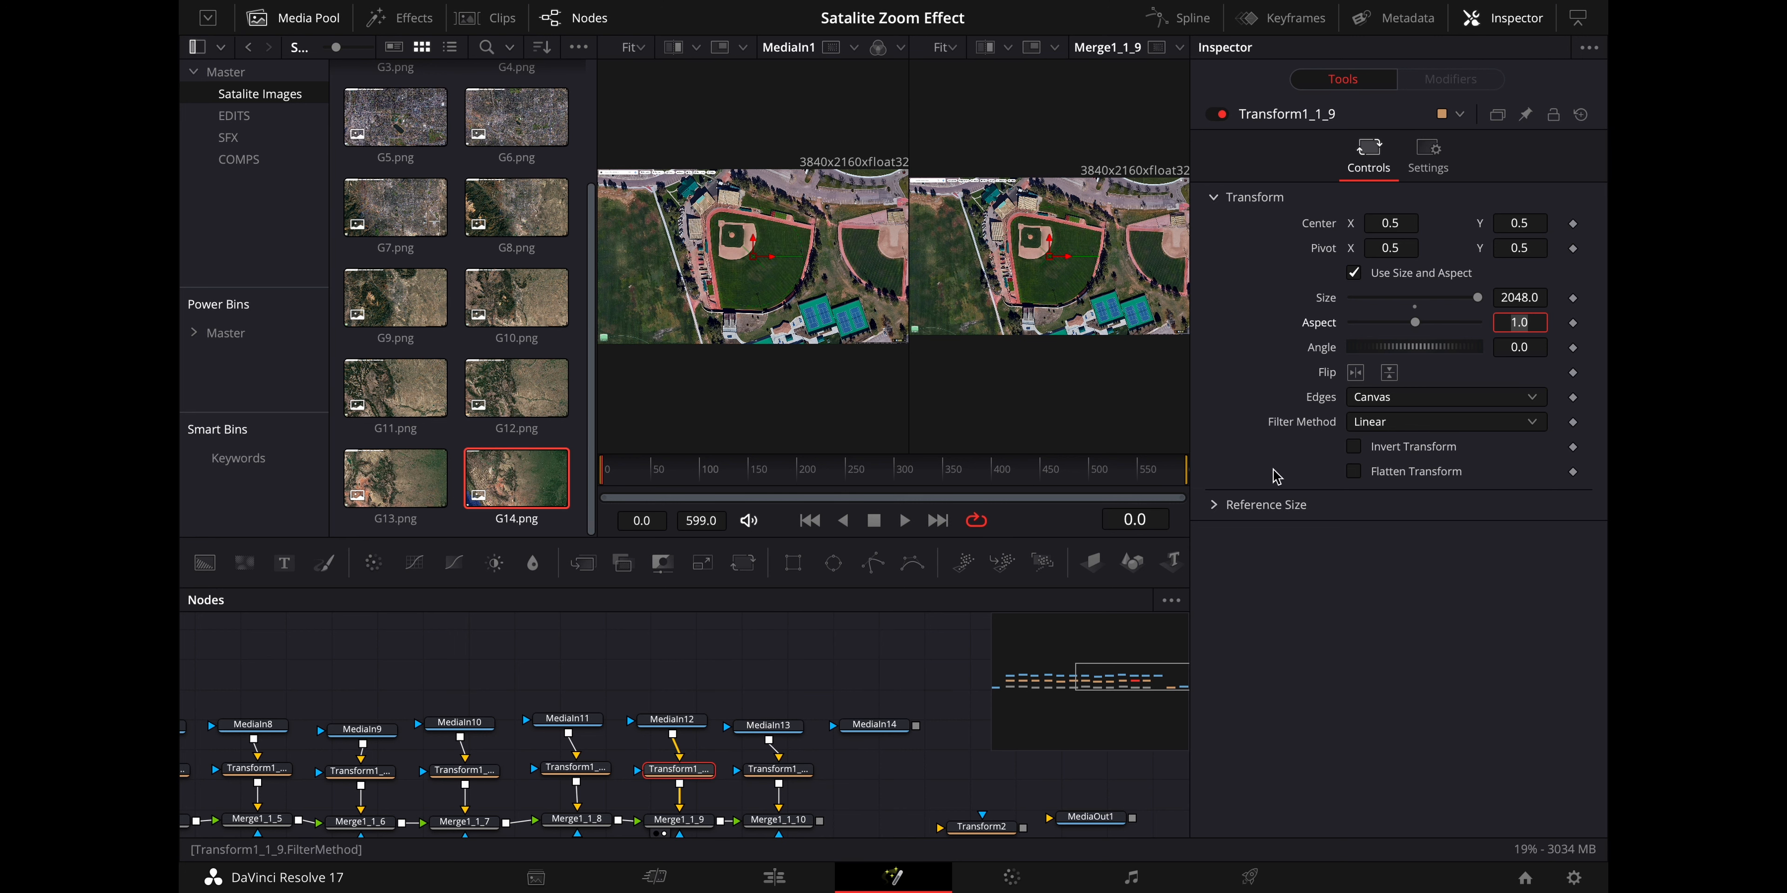
Set the size of MediaIn13's transform, Transform1_1_10, to 4096, double that of Transform1_1_9
{"action": "left_click", "coordinate": [778, 770]}
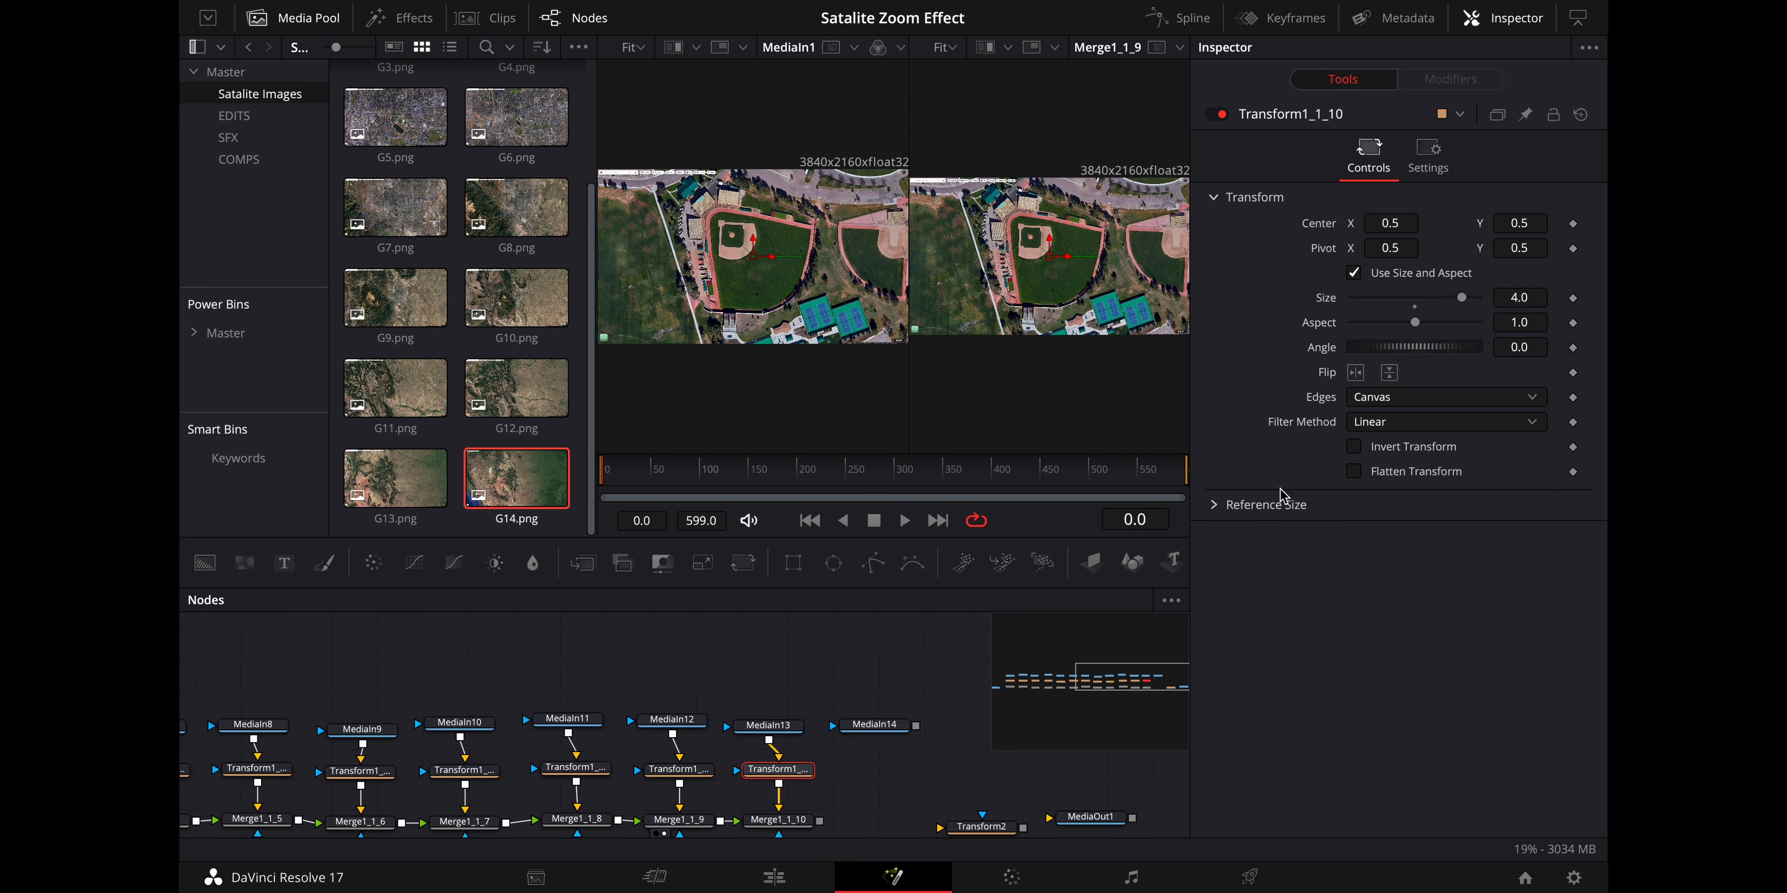
{"action": "left_click", "coordinate": [1521, 297]}
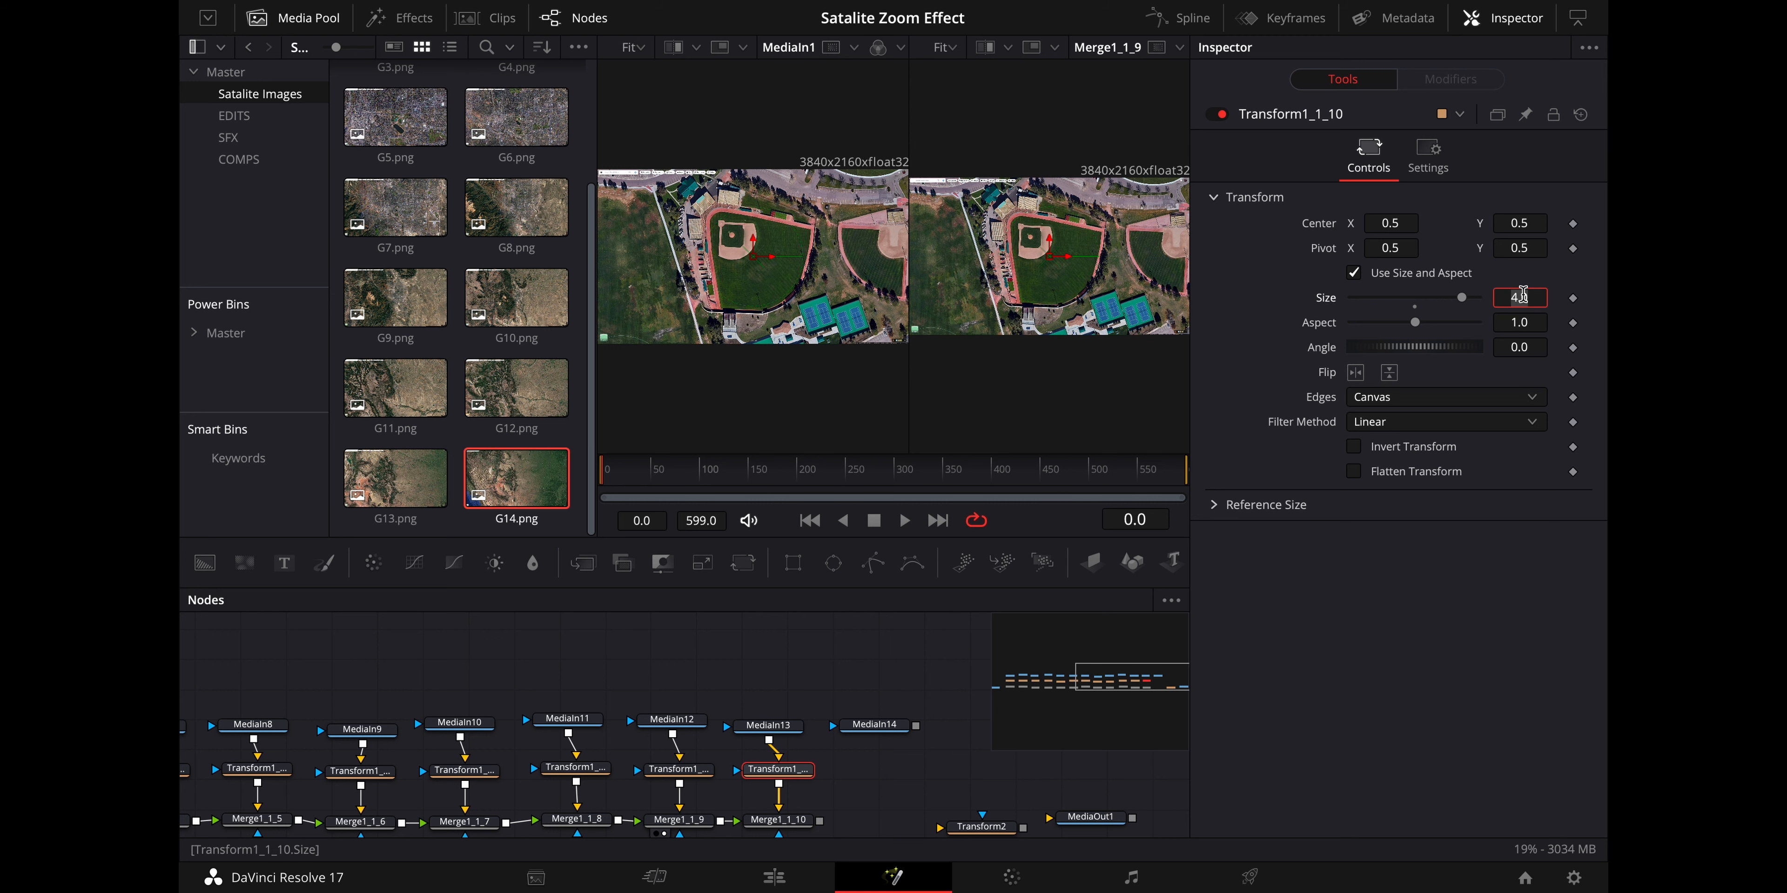
{"action": "type", "text": "20.48*2"}
{"action": "key", "text": "Tab"}
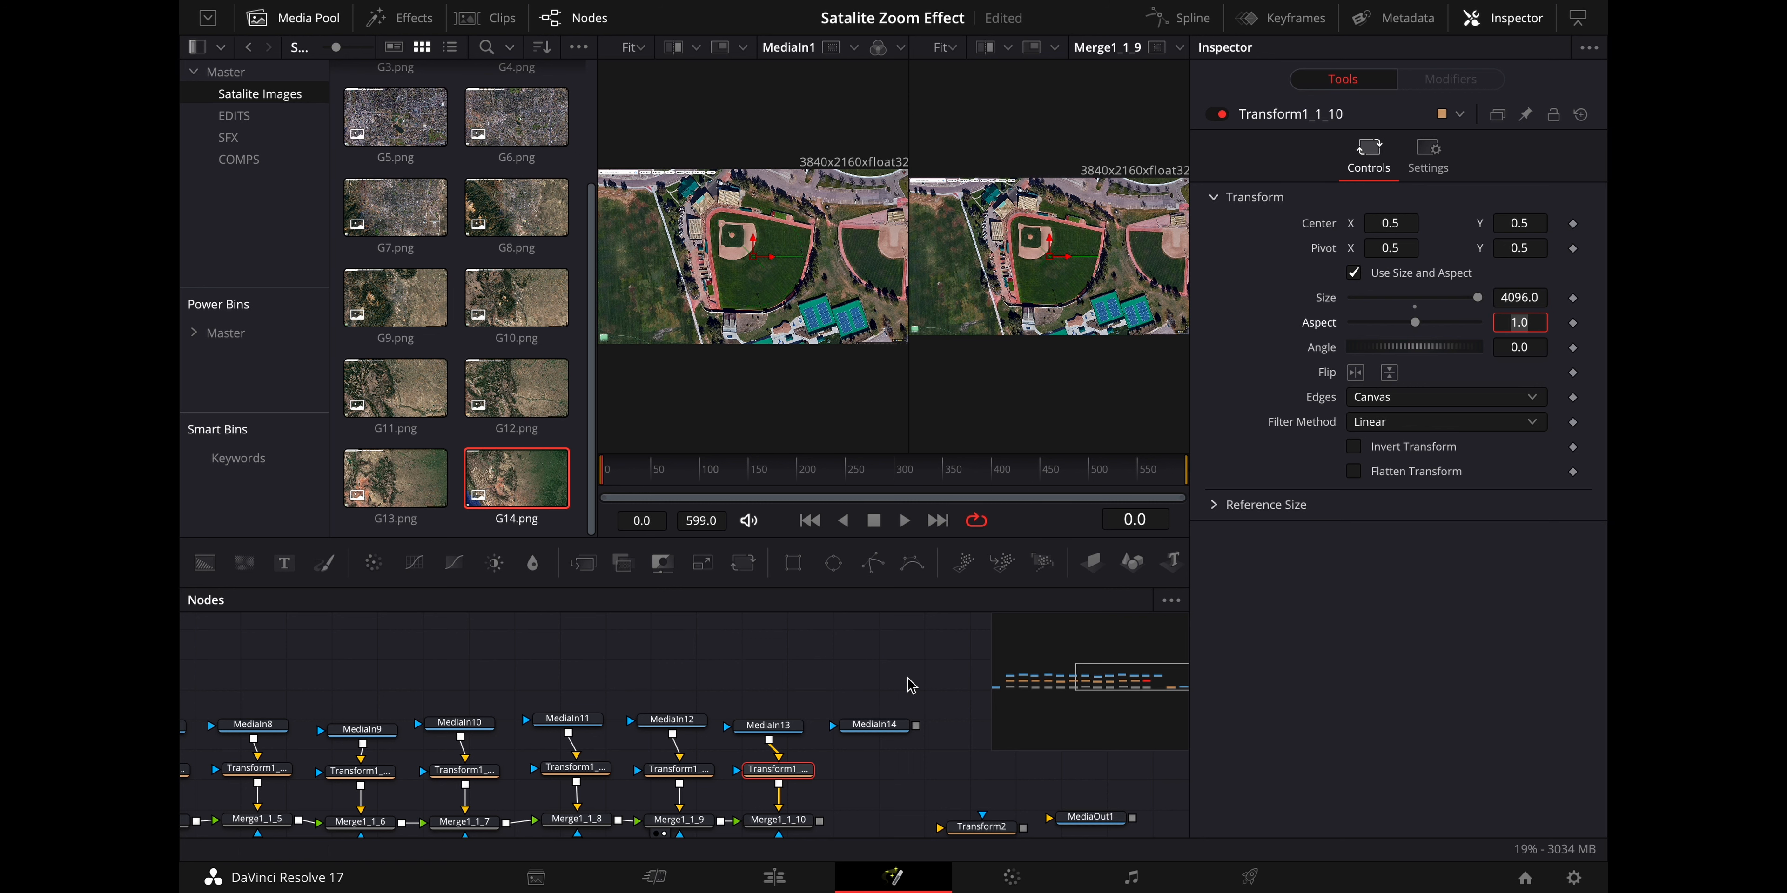
Paste another Transform and Merge pair below MediaIn14, linking MediaIn14 to the transform and Merge1_1_10 to the new merge
{"action": "scroll", "coordinate": [923, 773], "scroll_direction": "right", "scroll_amount": 3}
{"action": "scroll", "coordinate": [923, 773], "scroll_direction": "right", "scroll_amount": 1}
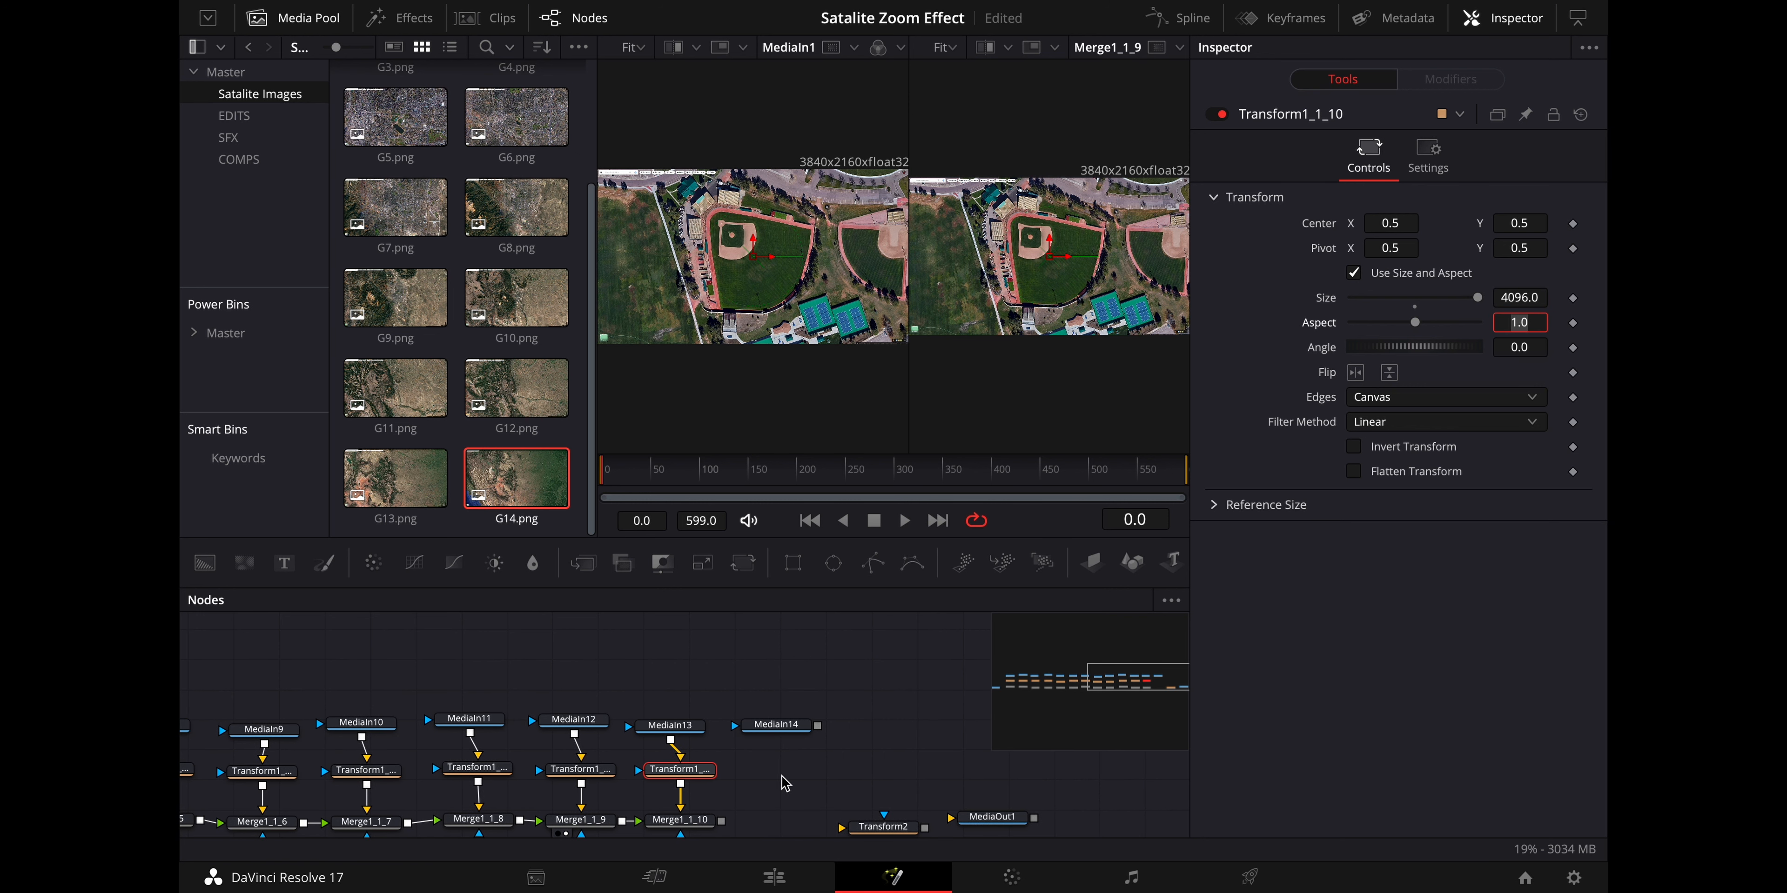
{"action": "key", "text": "ctrl+v"}
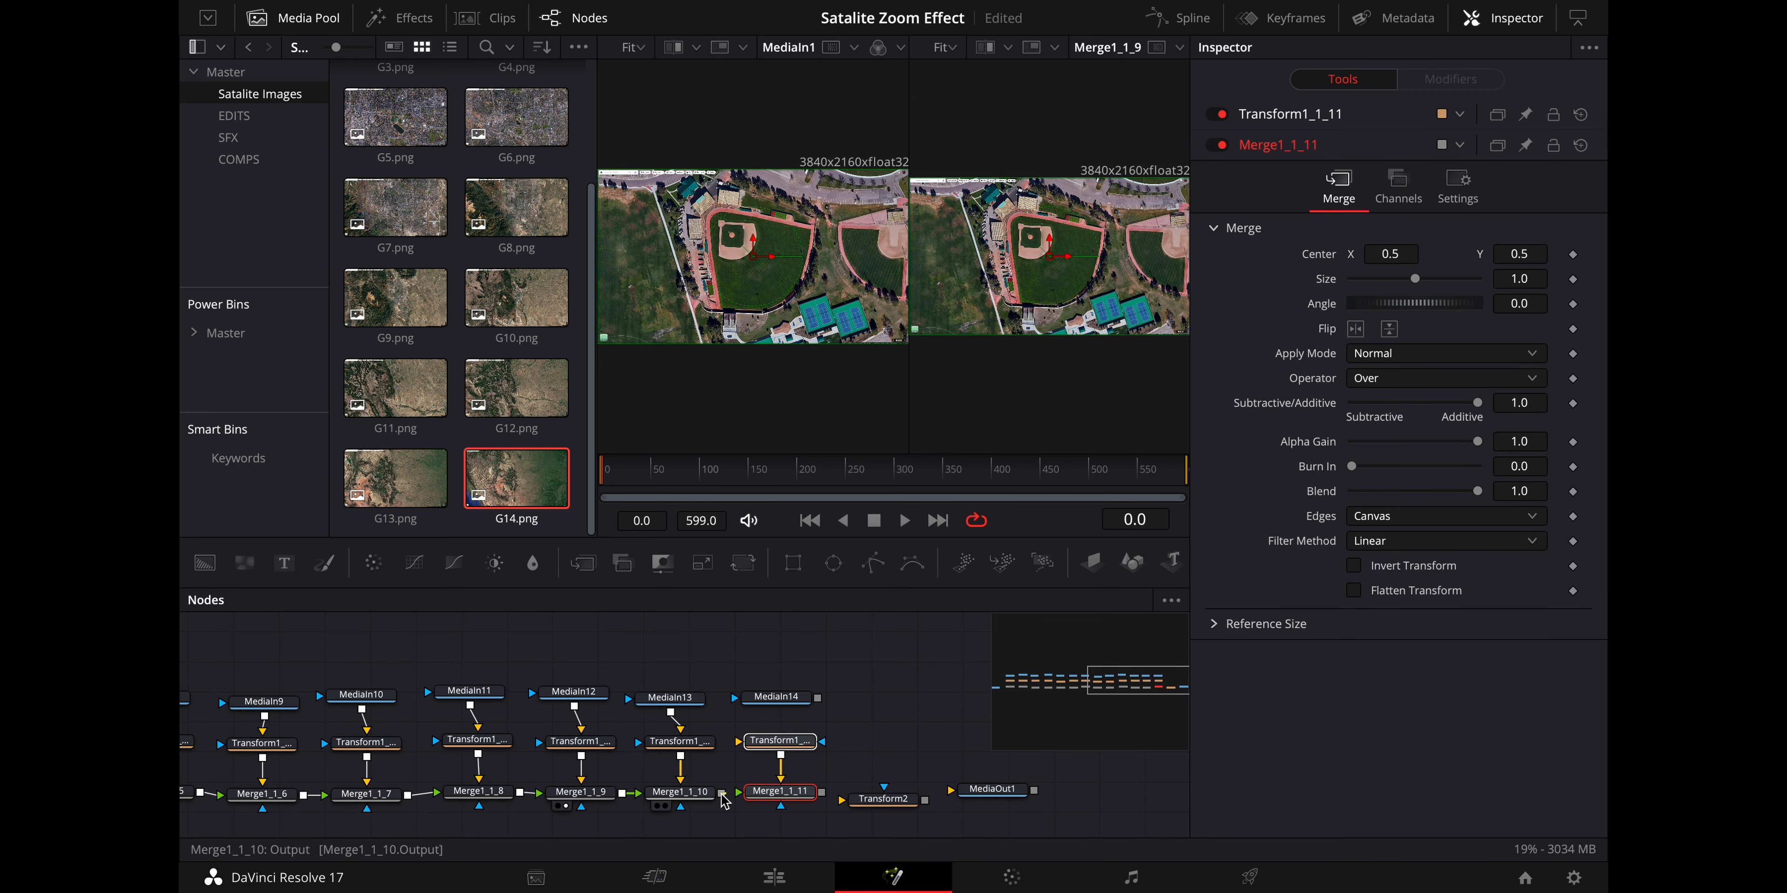
{"action": "left_click", "coordinate": [767, 749]}
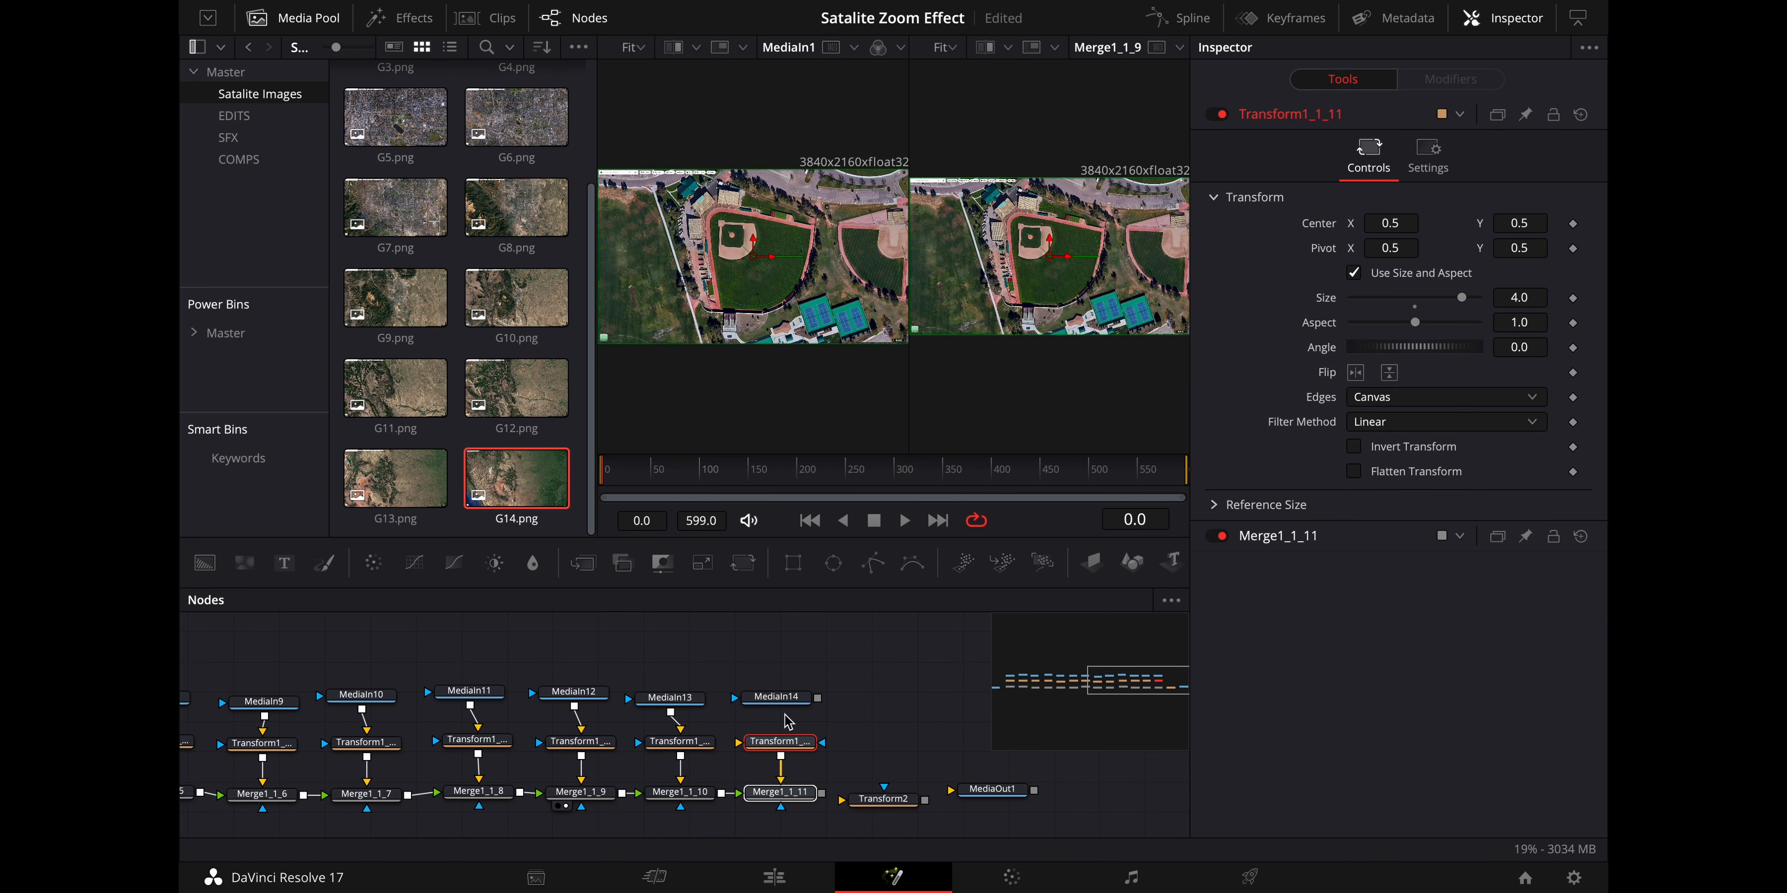
{"action": "left_click_drag", "start_coordinate": [818, 697], "coordinate": [780, 741]}
Set the size of MediaIn14's transform, Transform1_1_11, to 4096*2
{"action": "left_click", "coordinate": [1517, 297]}
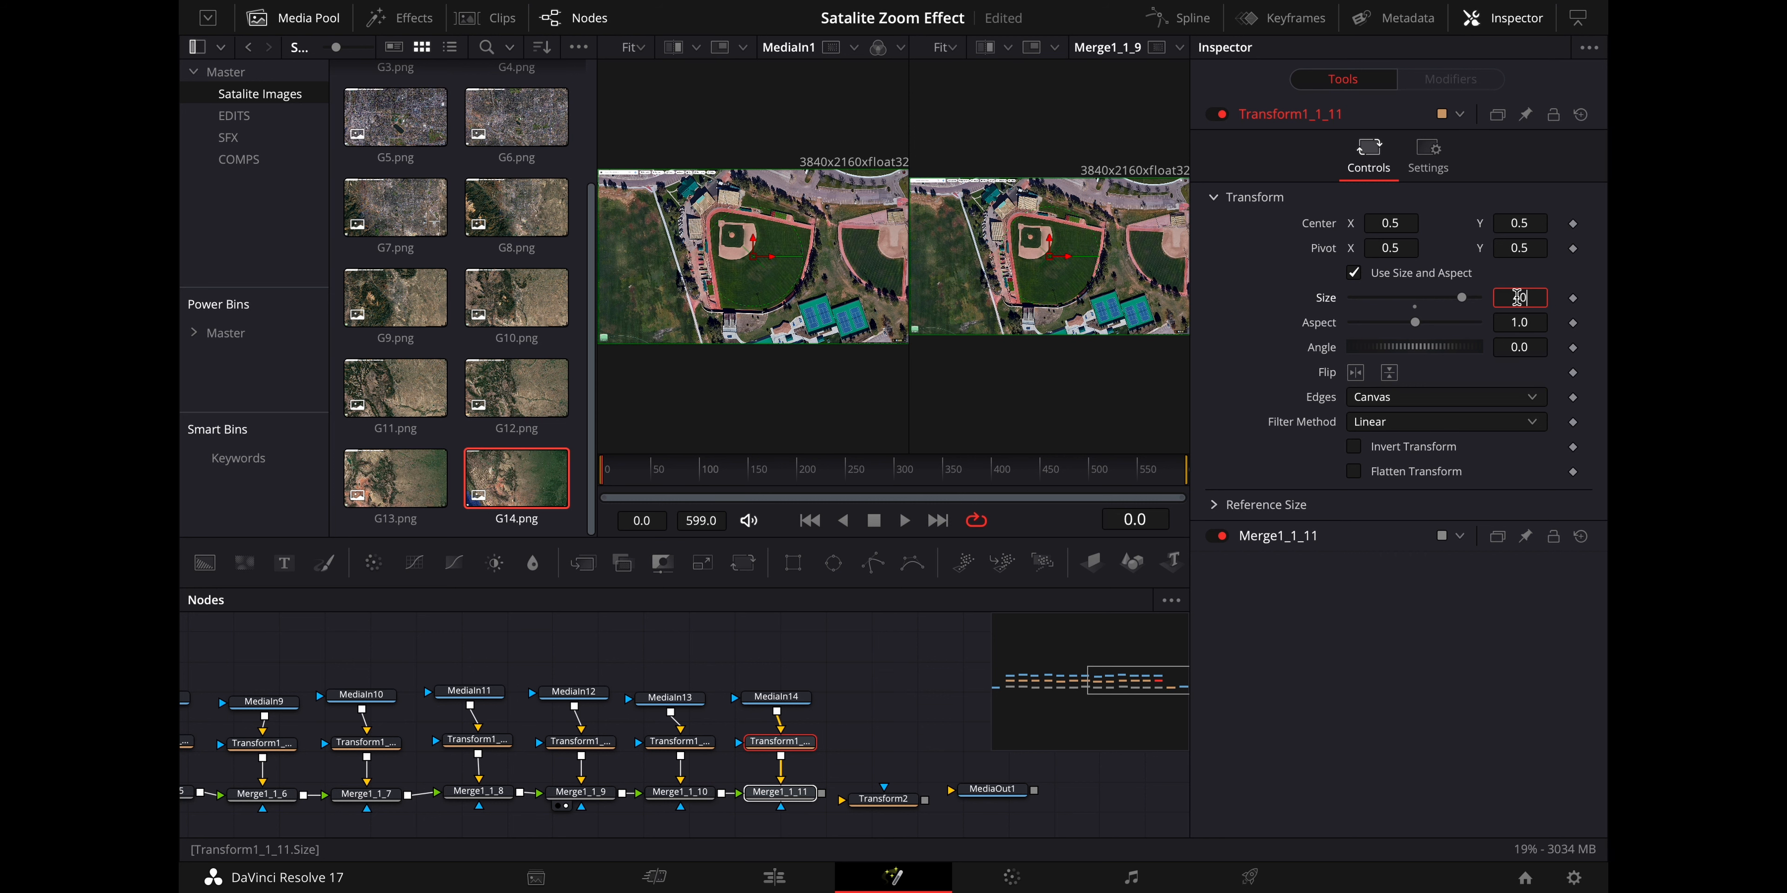
{"action": "type", "text": "4096*2"}
{"action": "key", "text": "Tab"}
{"action": "left_click", "coordinate": [681, 743]}
{"action": "left_click", "coordinate": [780, 742]}
Arrange the composition's nodes into evenly spaced, aligned rows with Arrange Tools
{"action": "scroll", "coordinate": [645, 721], "scroll_direction": "left", "scroll_amount": 2}
{"action": "scroll", "coordinate": [645, 721], "scroll_direction": "left", "scroll_amount": 10}
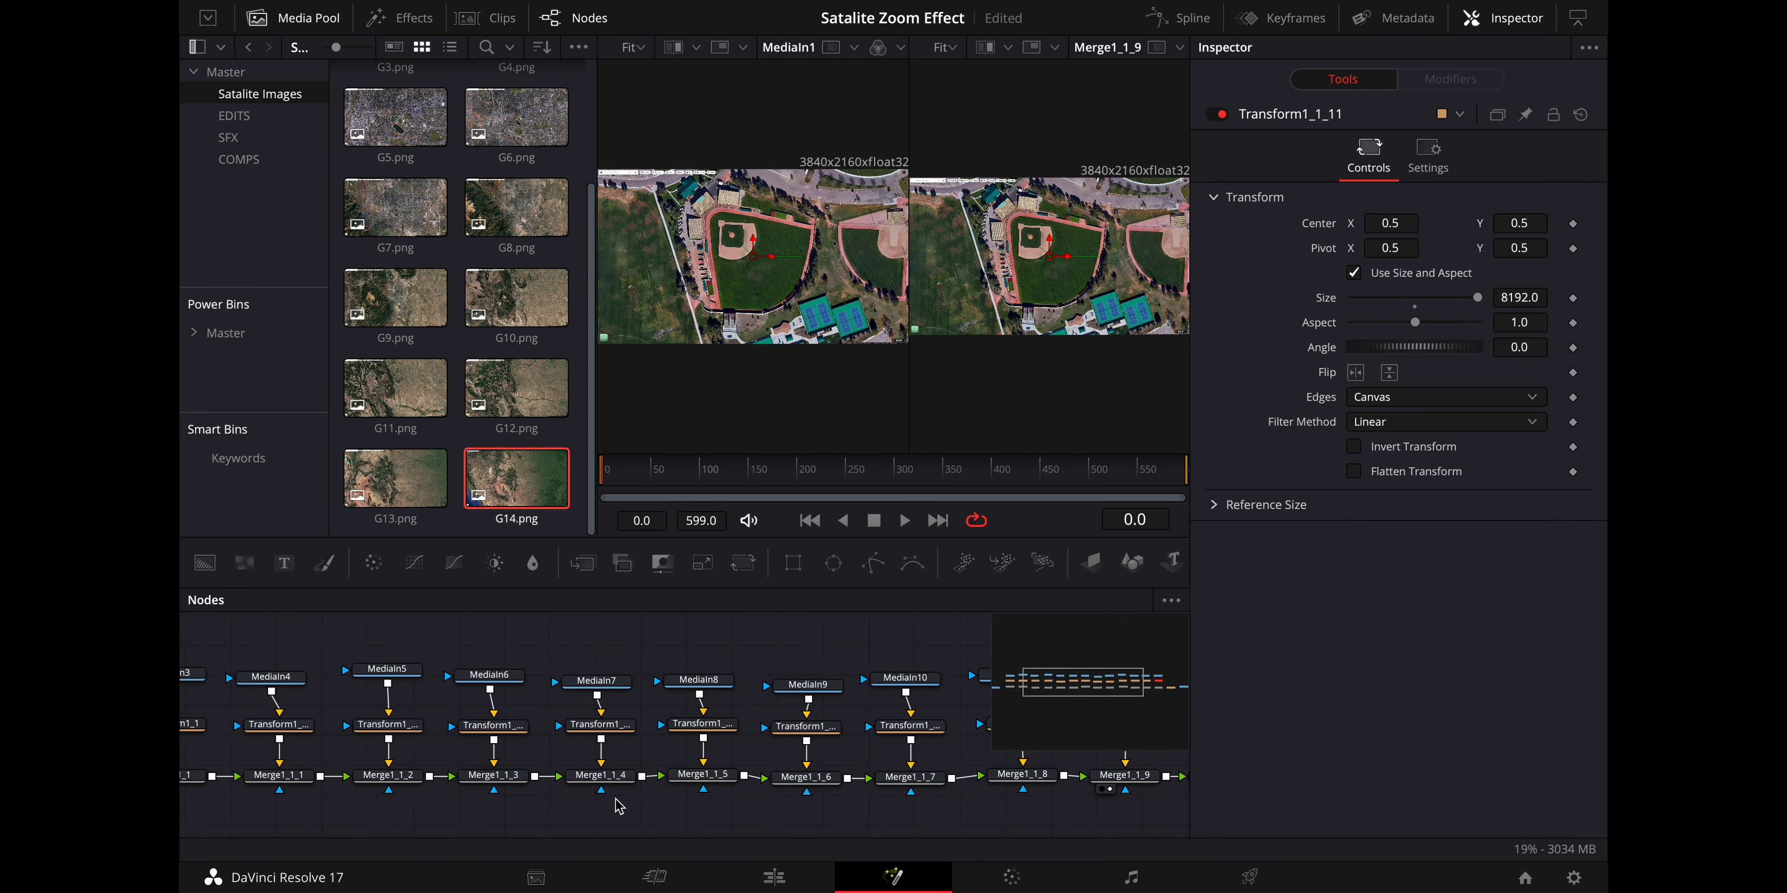
{"action": "scroll", "coordinate": [714, 815], "scroll_direction": "right", "scroll_amount": 5}
{"action": "right_click", "coordinate": [716, 819]}
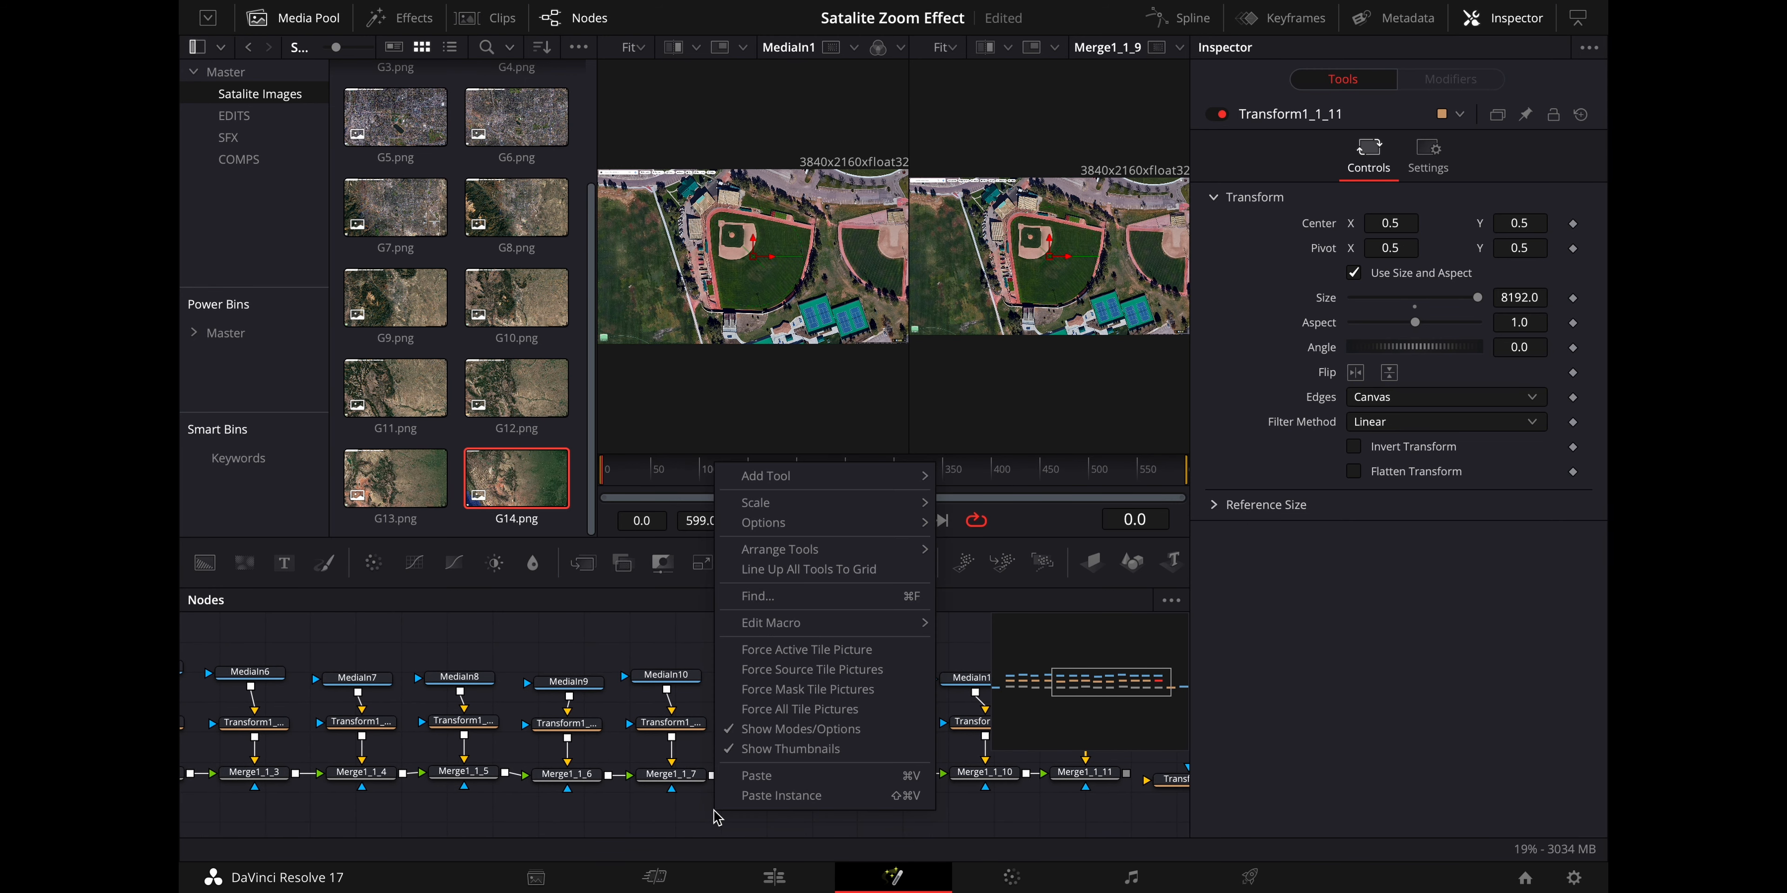
{"action": "mouse_move", "coordinate": [794, 634]}
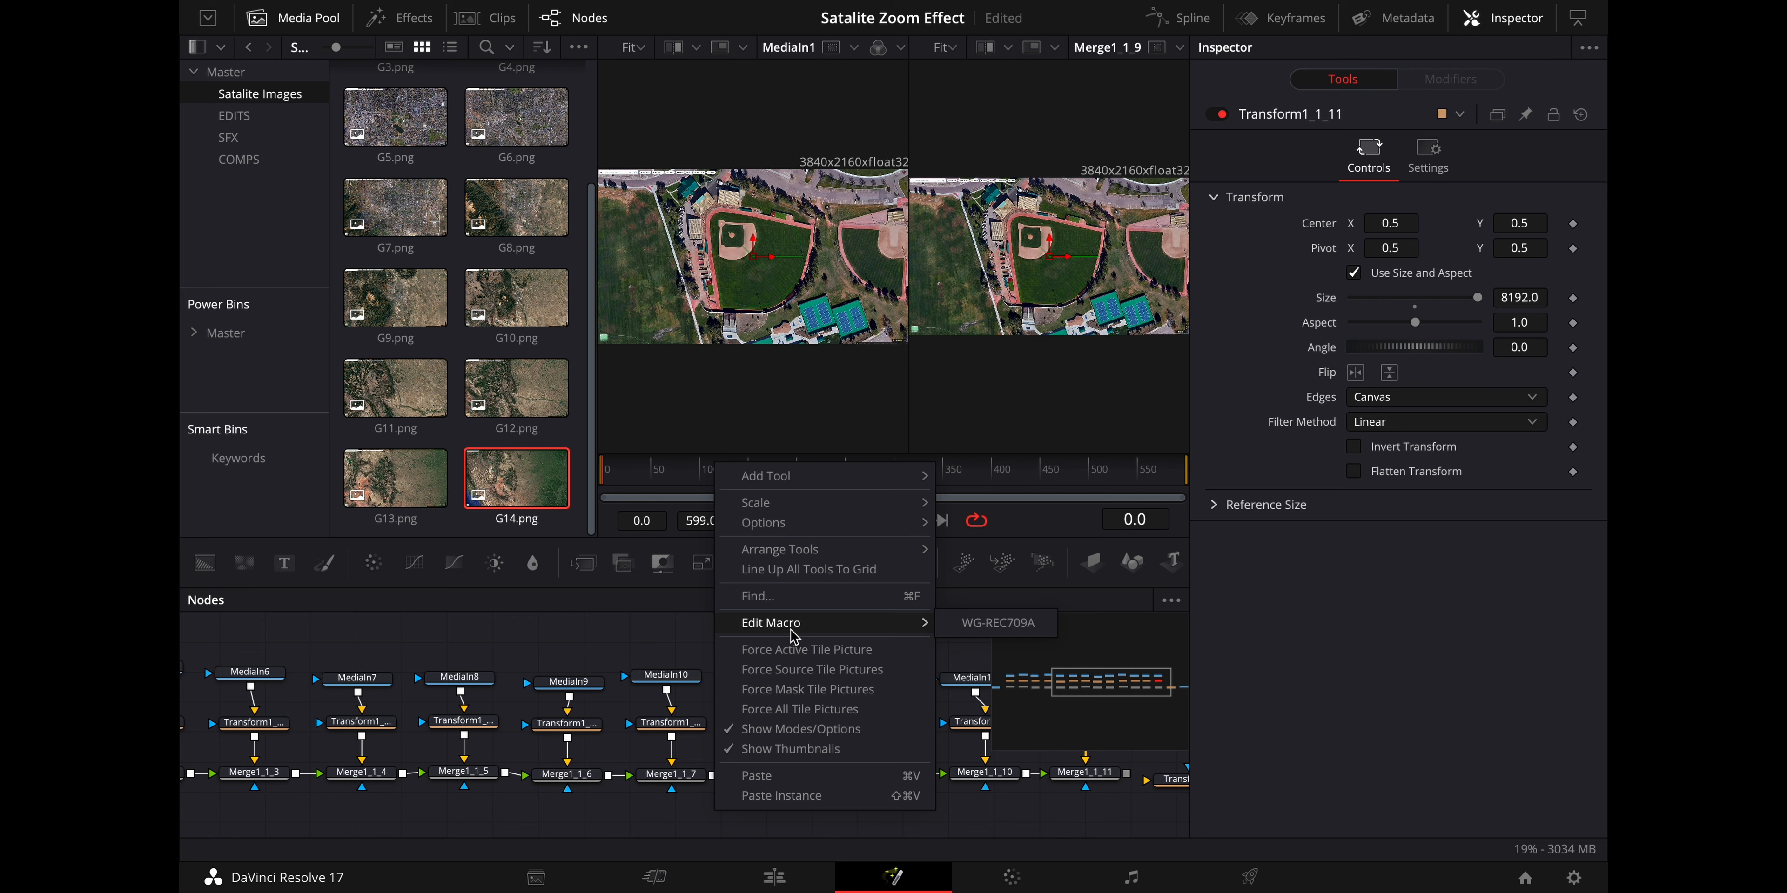
{"action": "mouse_move", "coordinate": [780, 550]}
{"action": "left_click", "coordinate": [971, 565]}
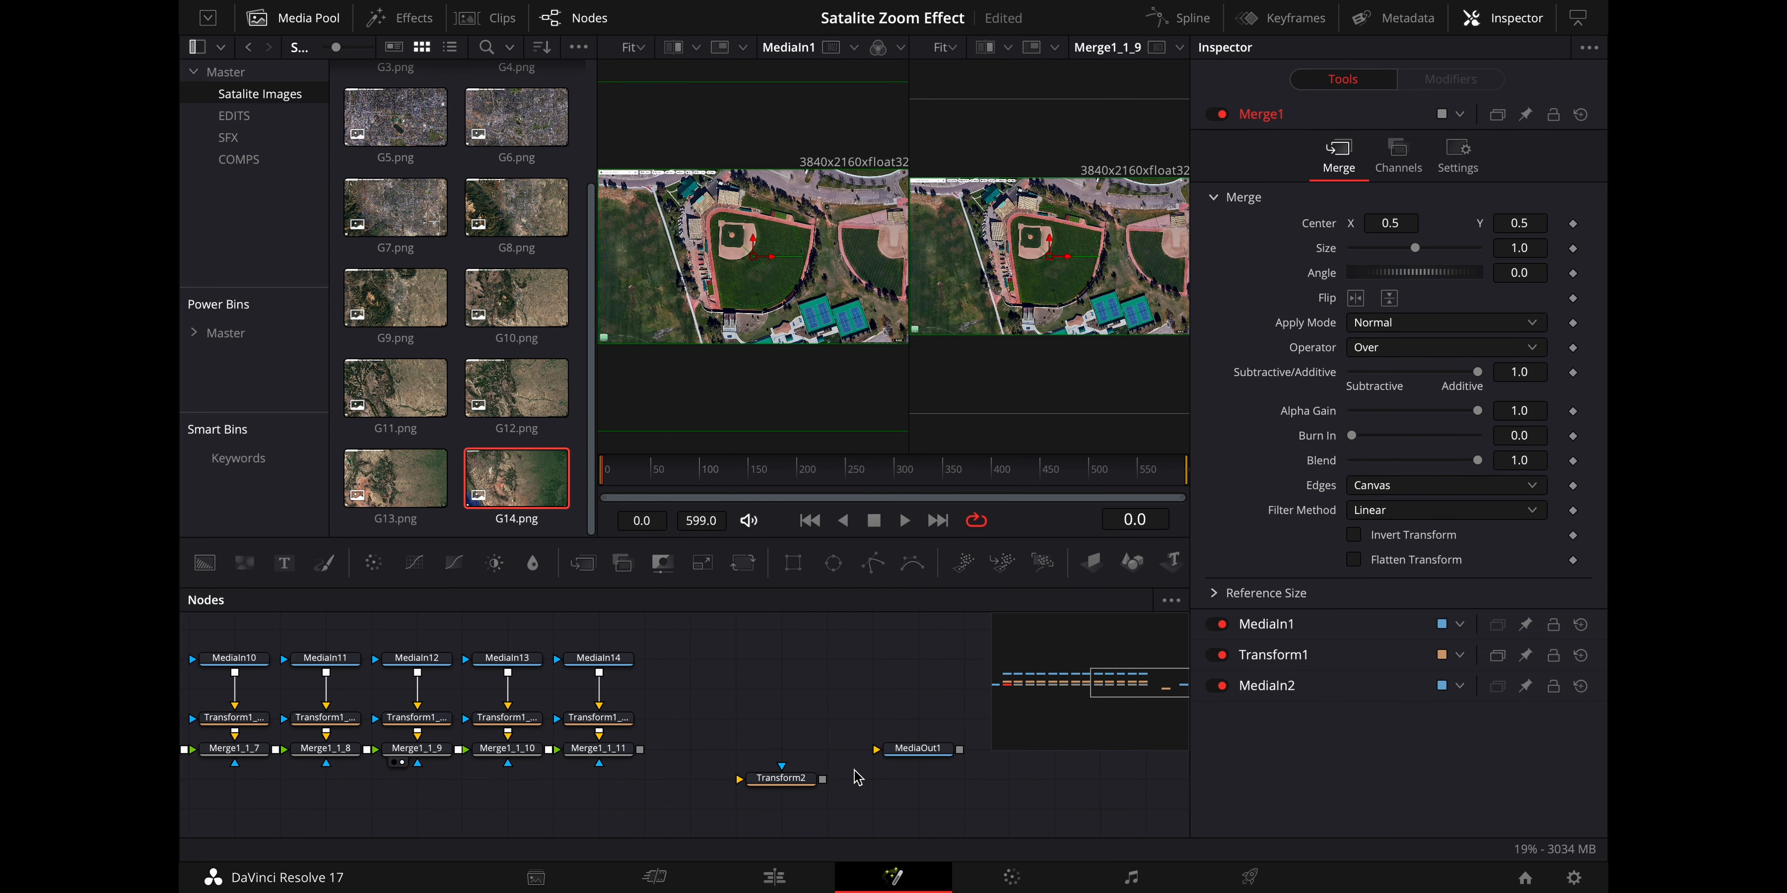
Line up the MediaOut1 node with the row of merge nodes at the end of the composition
{"action": "left_click", "coordinate": [905, 758]}
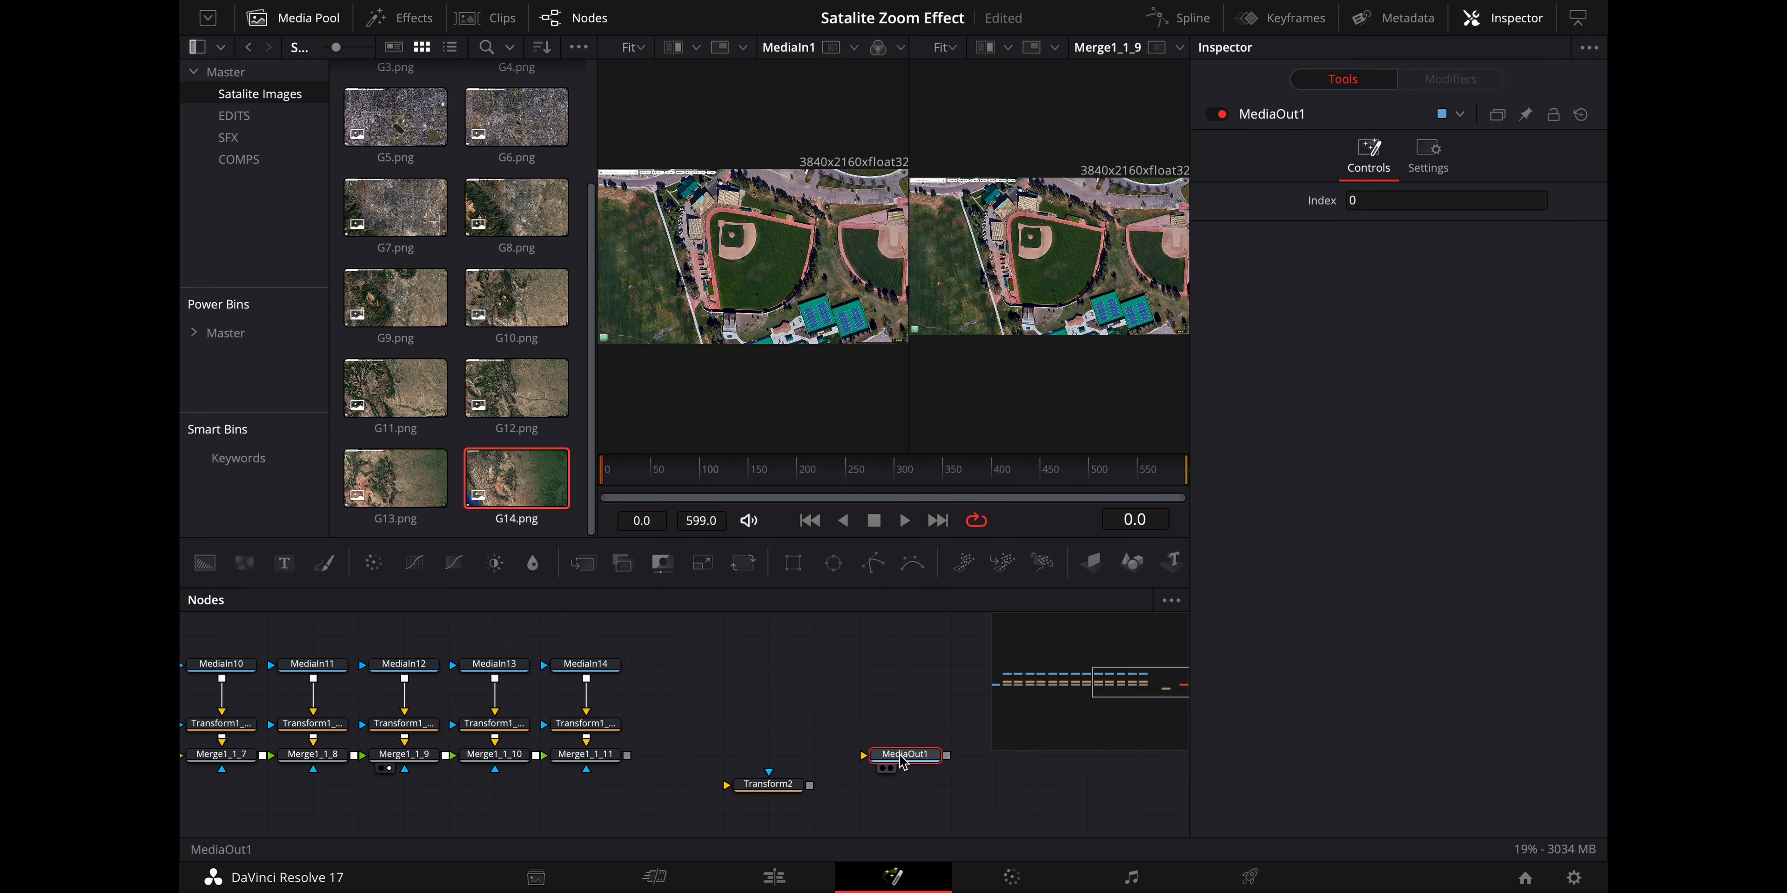
{"action": "left_click_drag", "start_coordinate": [908, 758], "coordinate": [913, 732]}
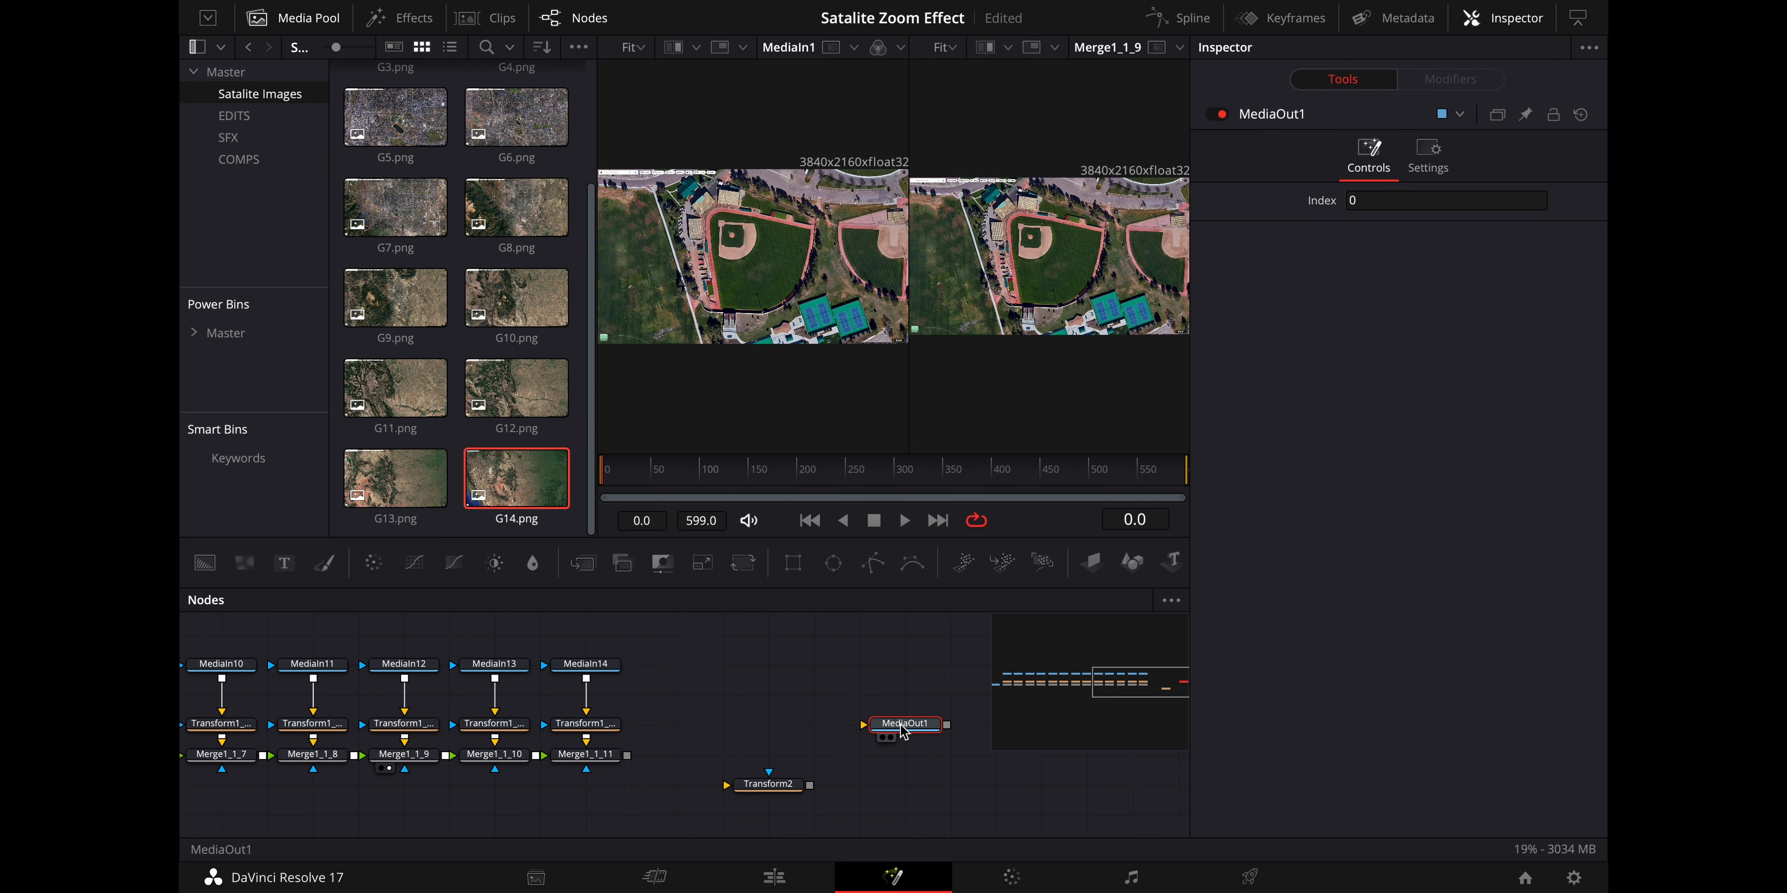
{"action": "left_click_drag", "start_coordinate": [903, 732], "coordinate": [906, 761]}
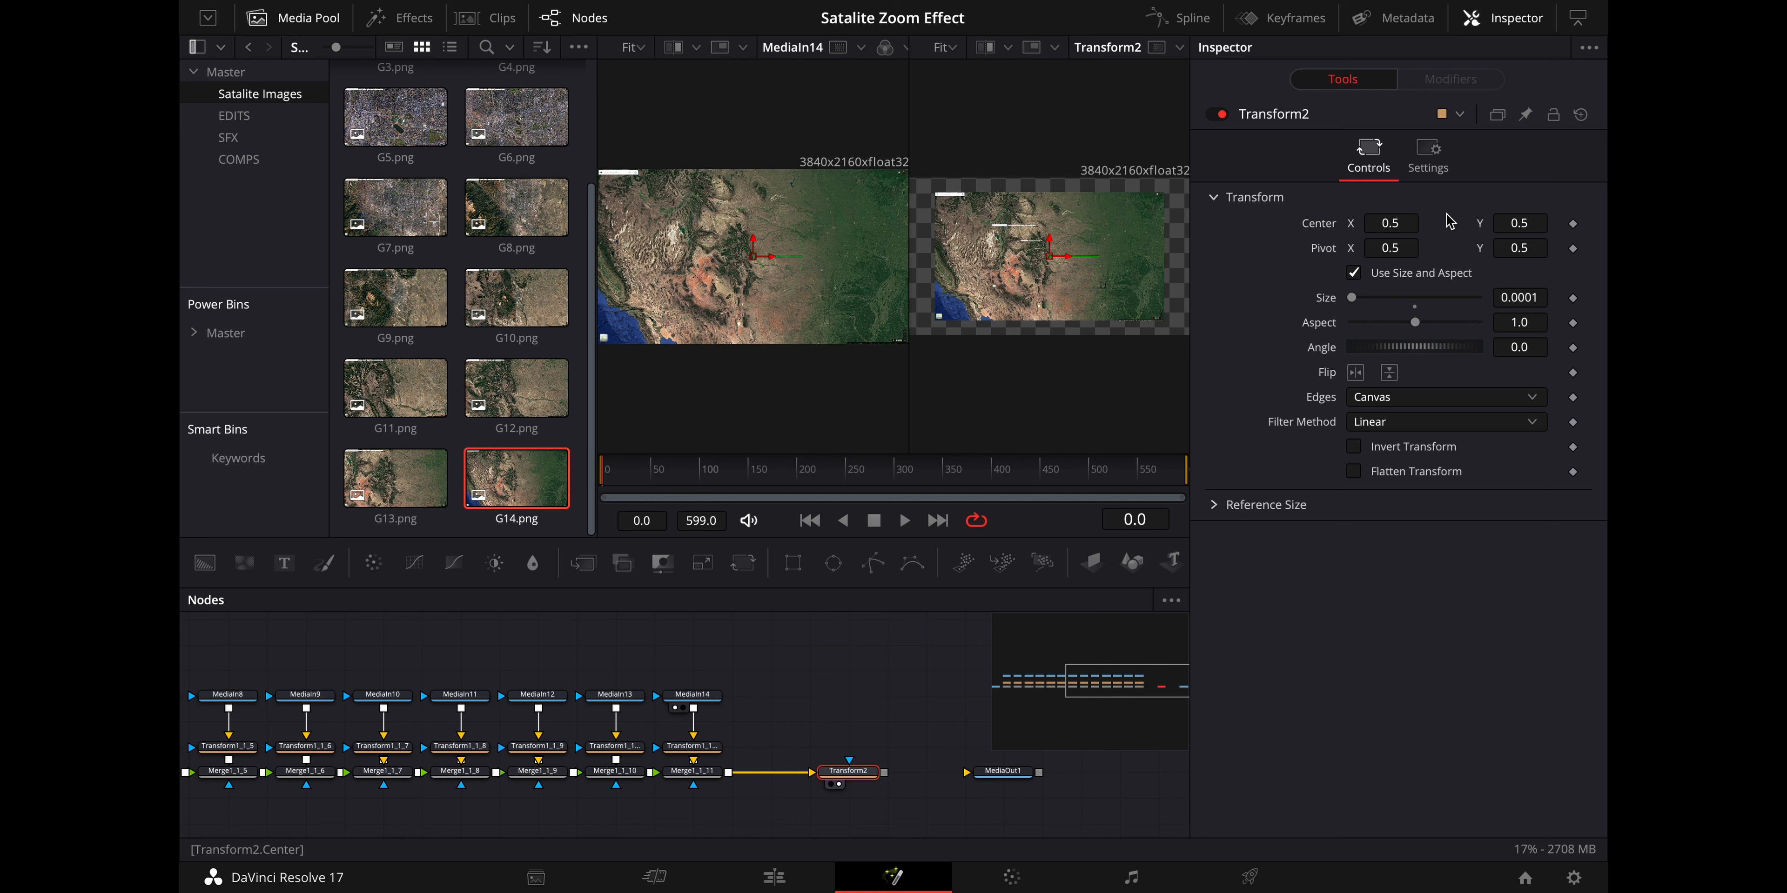
{"action": "scroll", "coordinate": [587, 651], "scroll_direction": "right", "scroll_amount": 1}
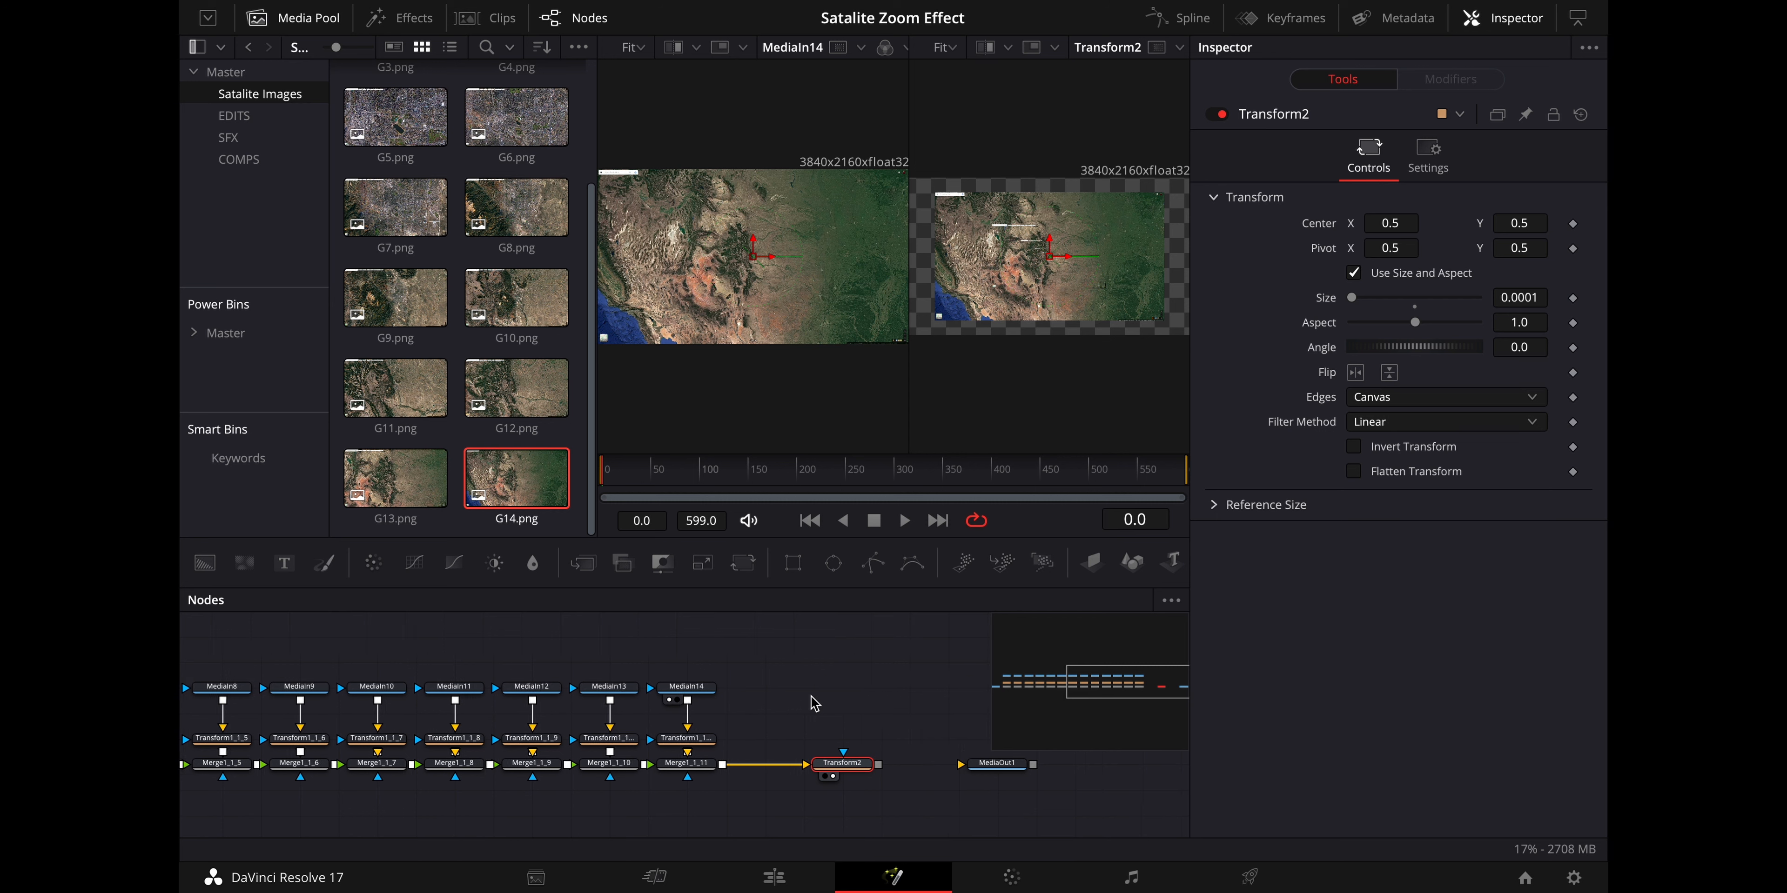
{"action": "left_click", "coordinate": [764, 683]}
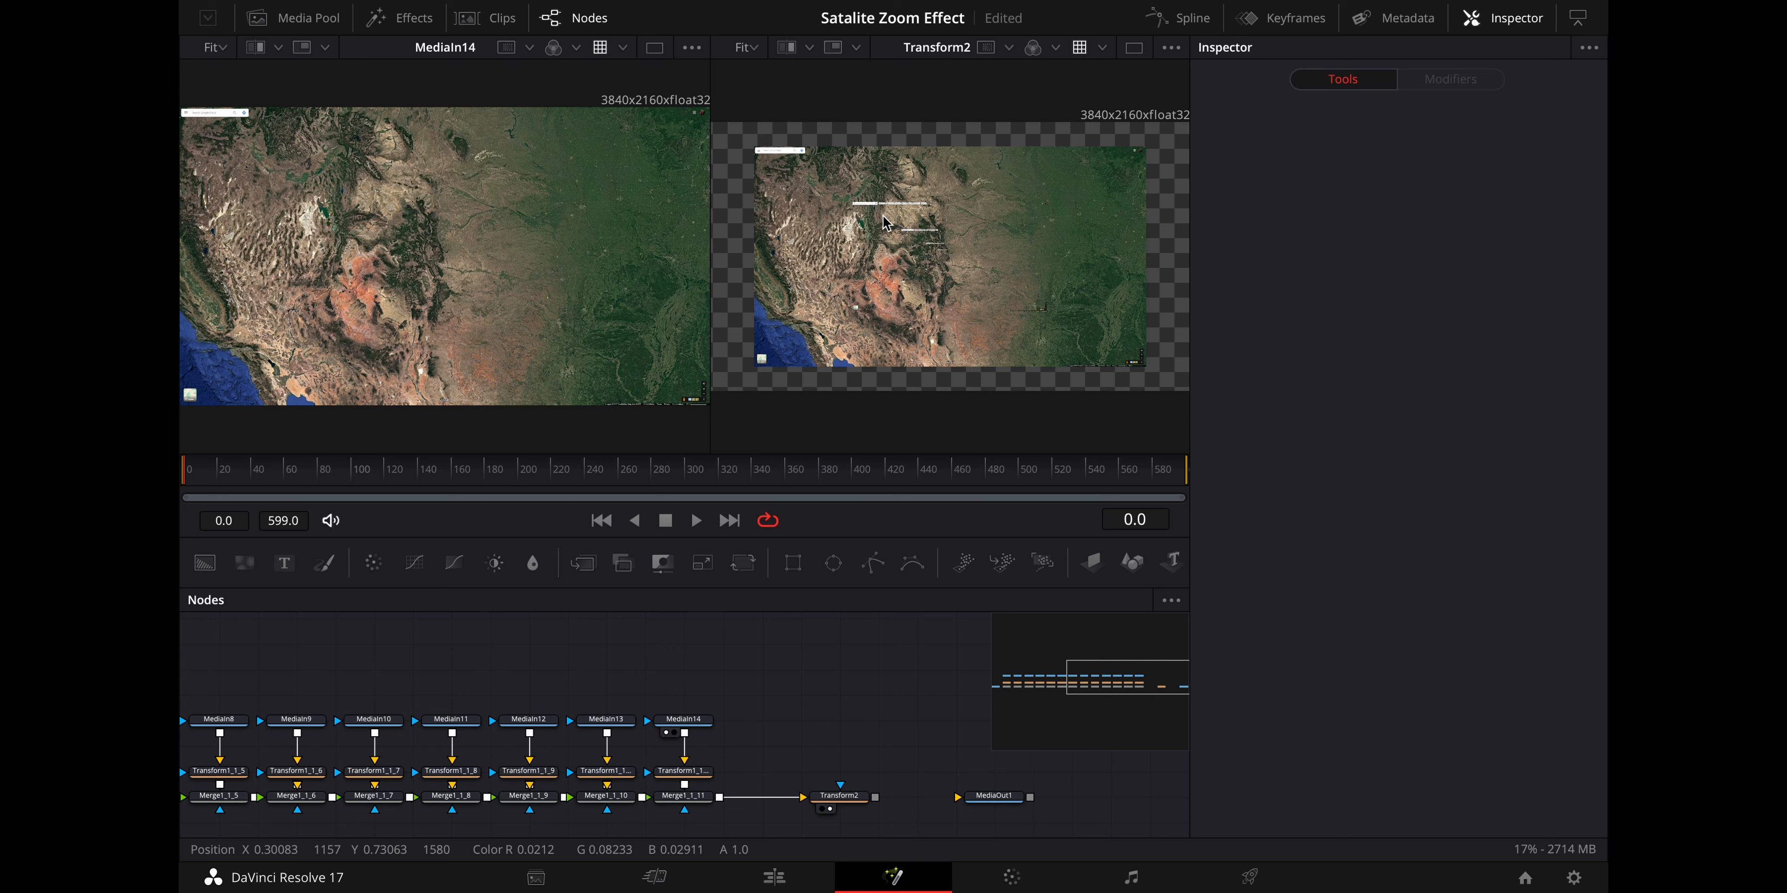
Add a Rectangle mask to MediaIn1, place the mask node above it and show MediaIn1 in the first viewer
{"action": "scroll", "coordinate": [360, 651], "scroll_direction": "left", "scroll_amount": 10}
{"action": "scroll", "coordinate": [360, 651], "scroll_direction": "right", "scroll_amount": 5}
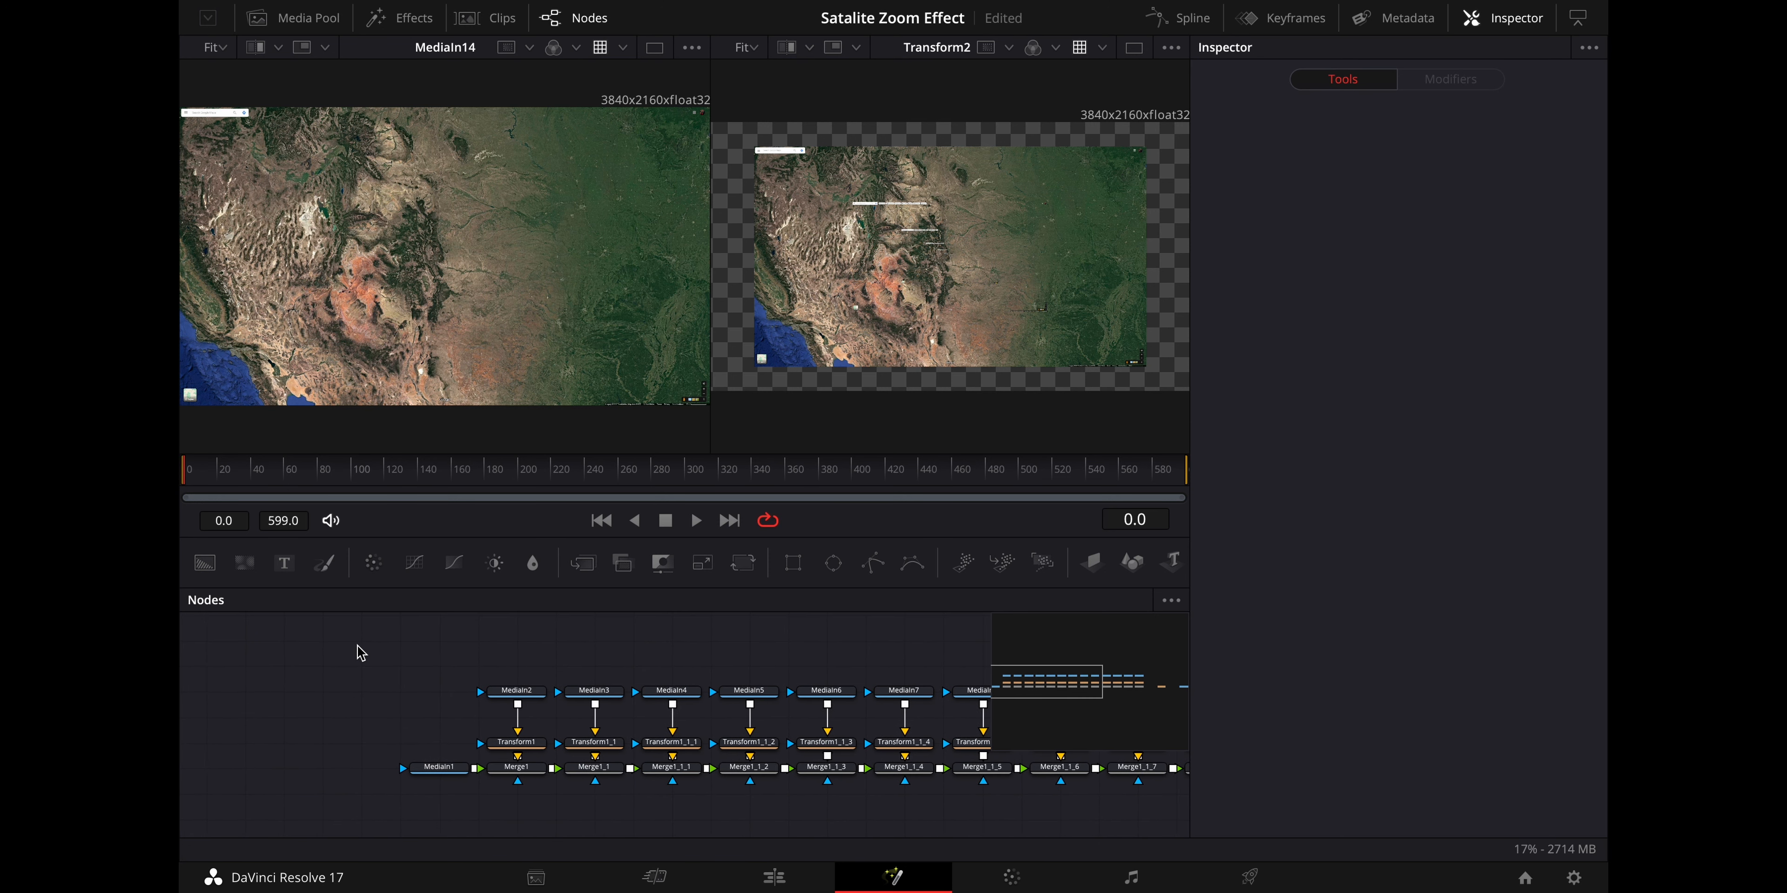
{"action": "left_click", "coordinate": [431, 768]}
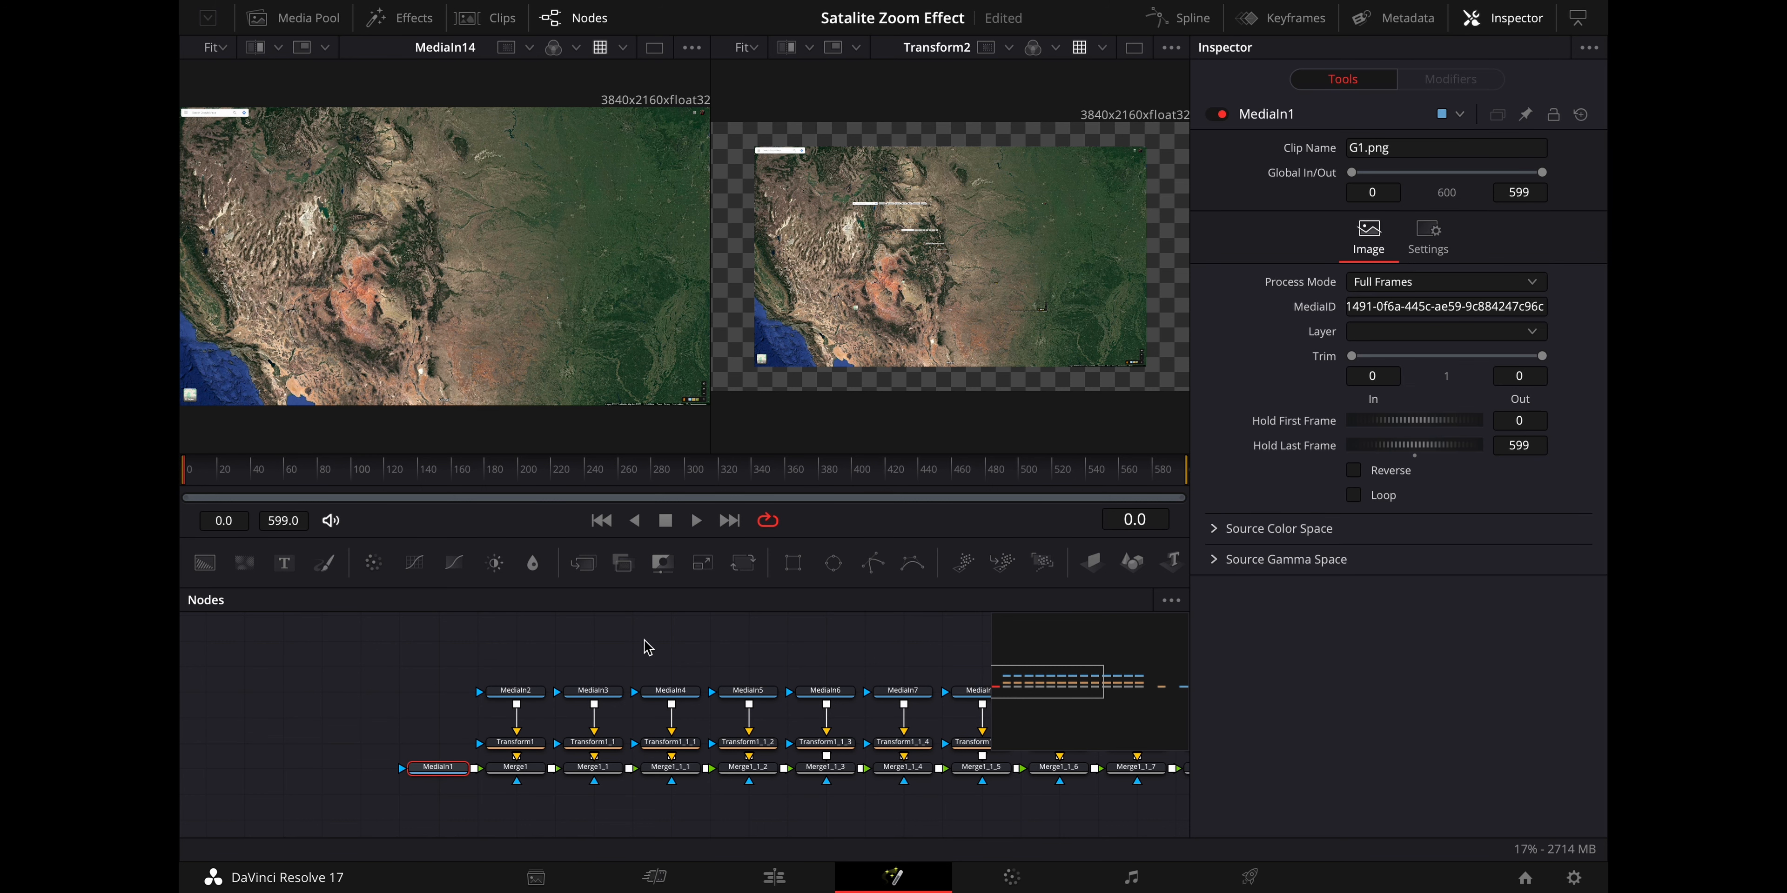
{"action": "left_click", "coordinate": [793, 568]}
{"action": "left_click_drag", "start_coordinate": [447, 749], "coordinate": [402, 663]}
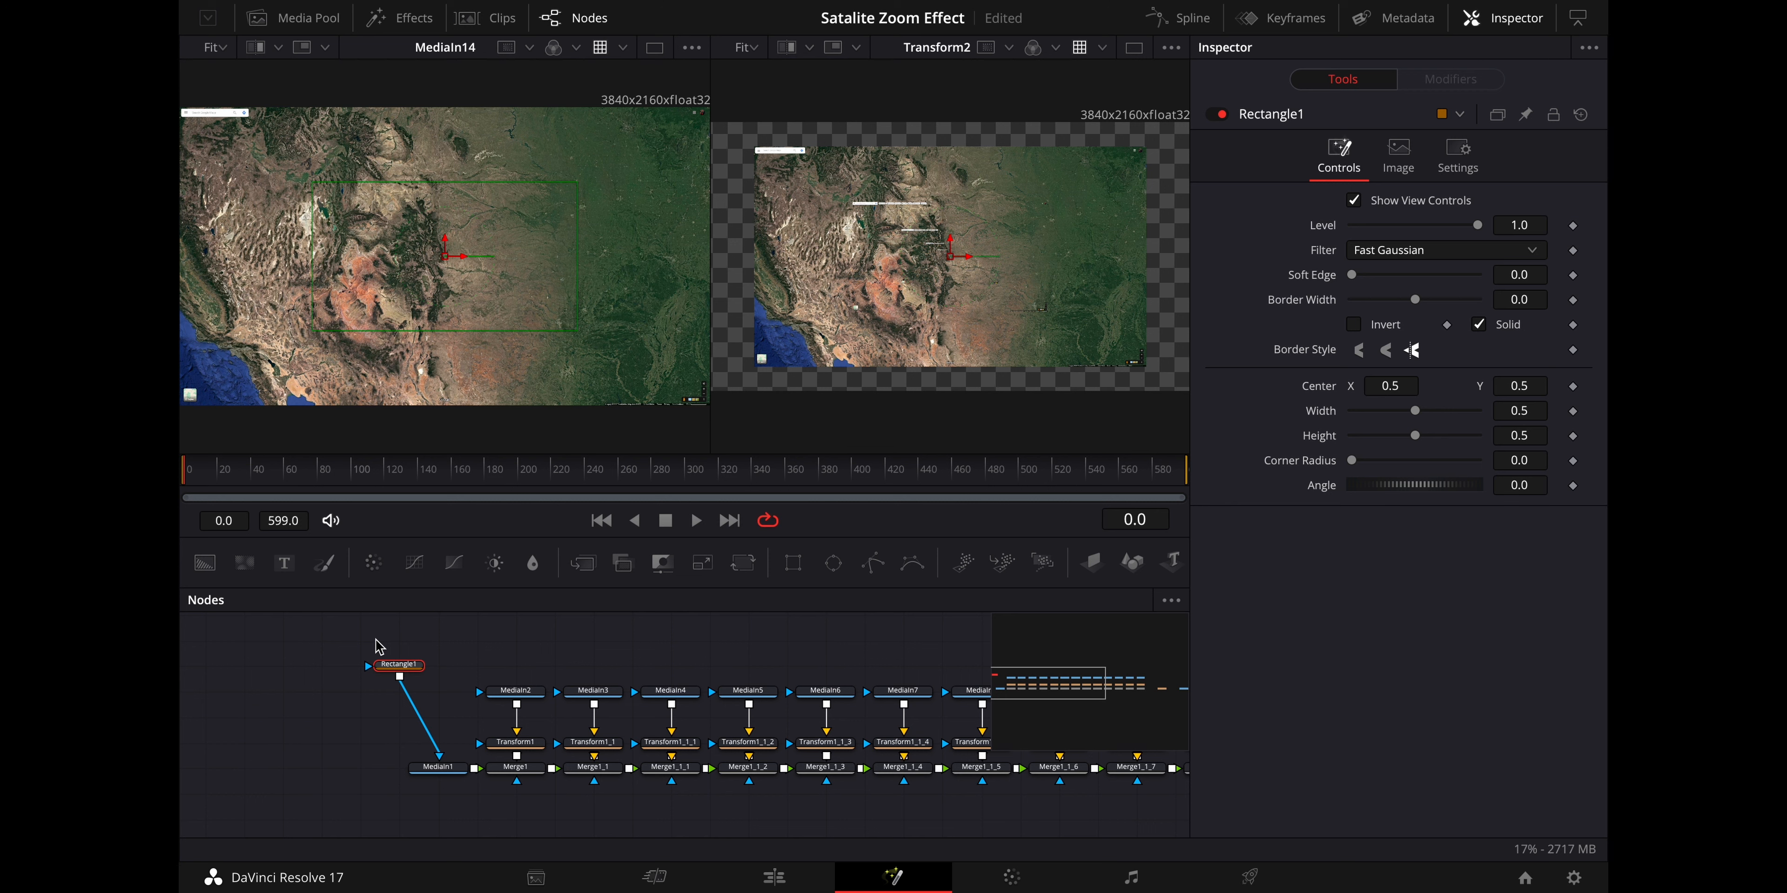
{"action": "left_click", "coordinate": [422, 782]}
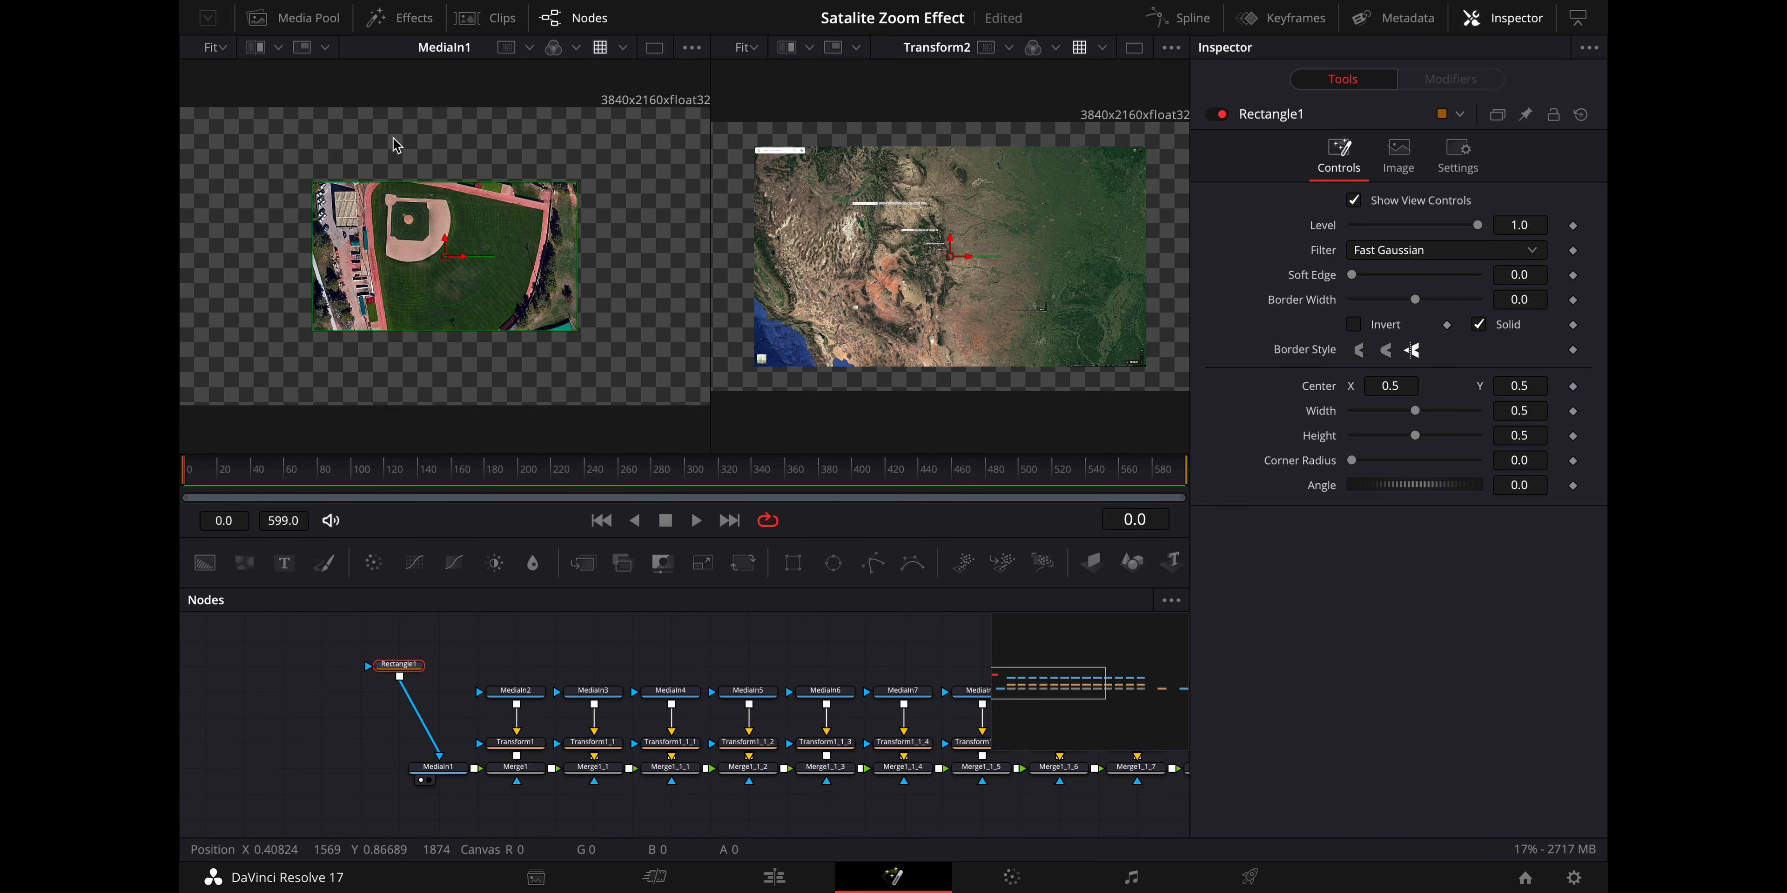
Resize the Rectangle1 mask to about 1.0 wide and 0.9 high, shift its center Y to about 0.52, and save the project
{"action": "left_click_drag", "start_coordinate": [447, 331], "coordinate": [447, 381]}
{"action": "left_click_drag", "start_coordinate": [314, 262], "coordinate": [183, 257]}
{"action": "left_click_drag", "start_coordinate": [351, 132], "coordinate": [349, 128]}
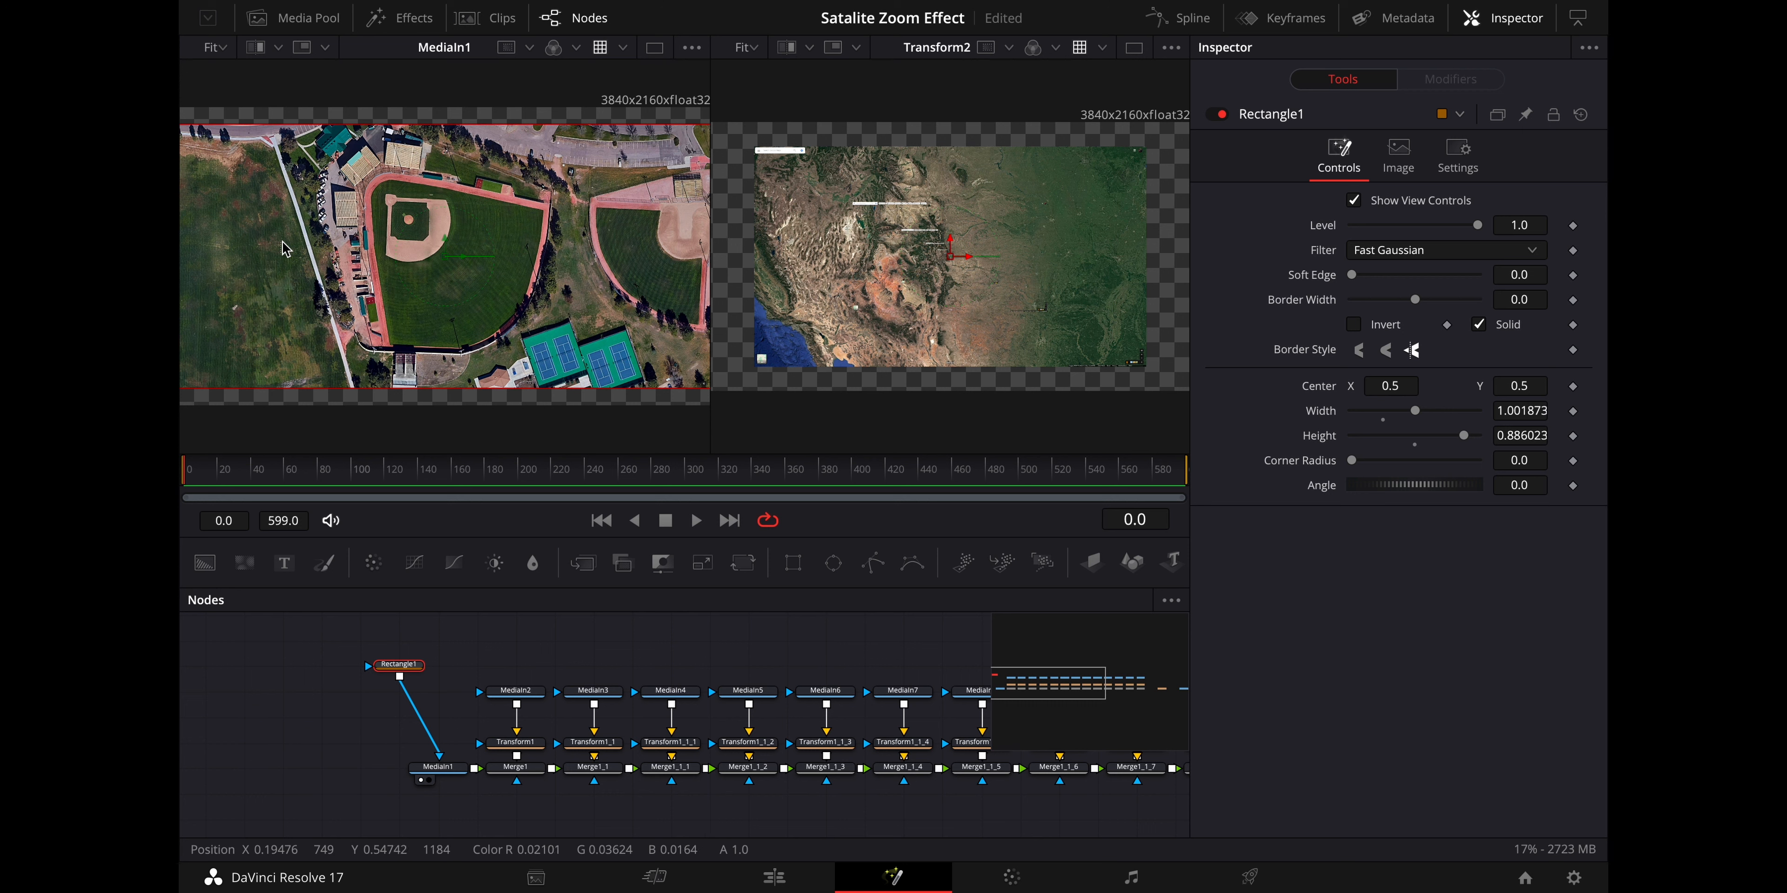
{"action": "left_click_drag", "start_coordinate": [447, 262], "coordinate": [447, 242]}
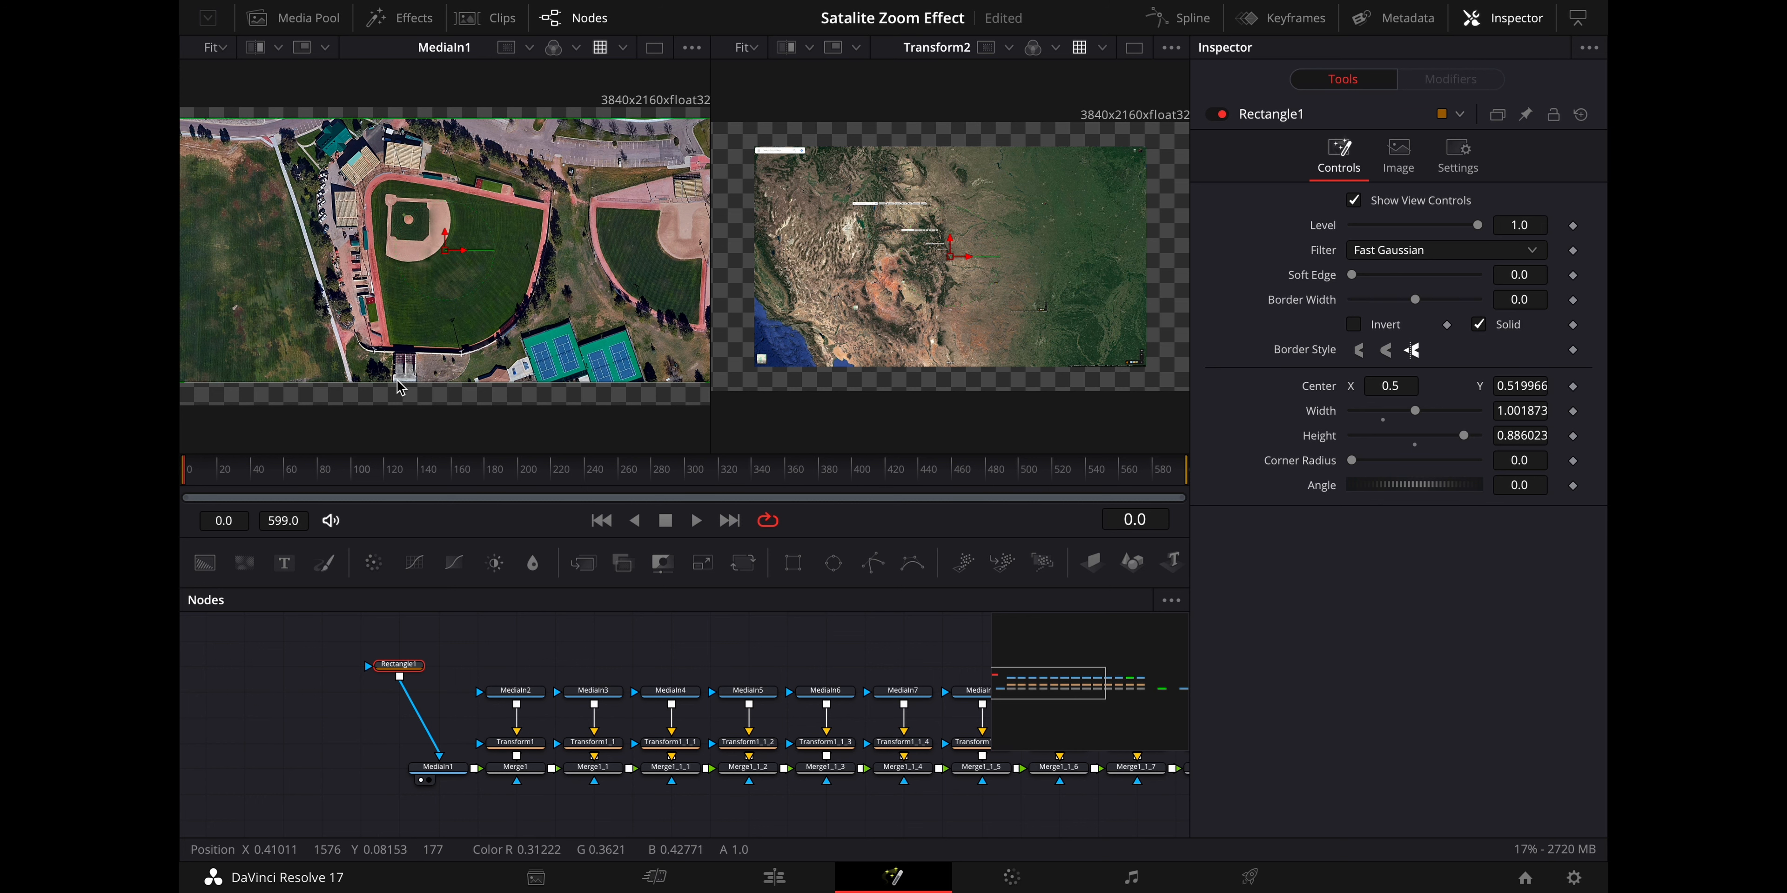
{"action": "left_click_drag", "start_coordinate": [401, 389], "coordinate": [401, 390]}
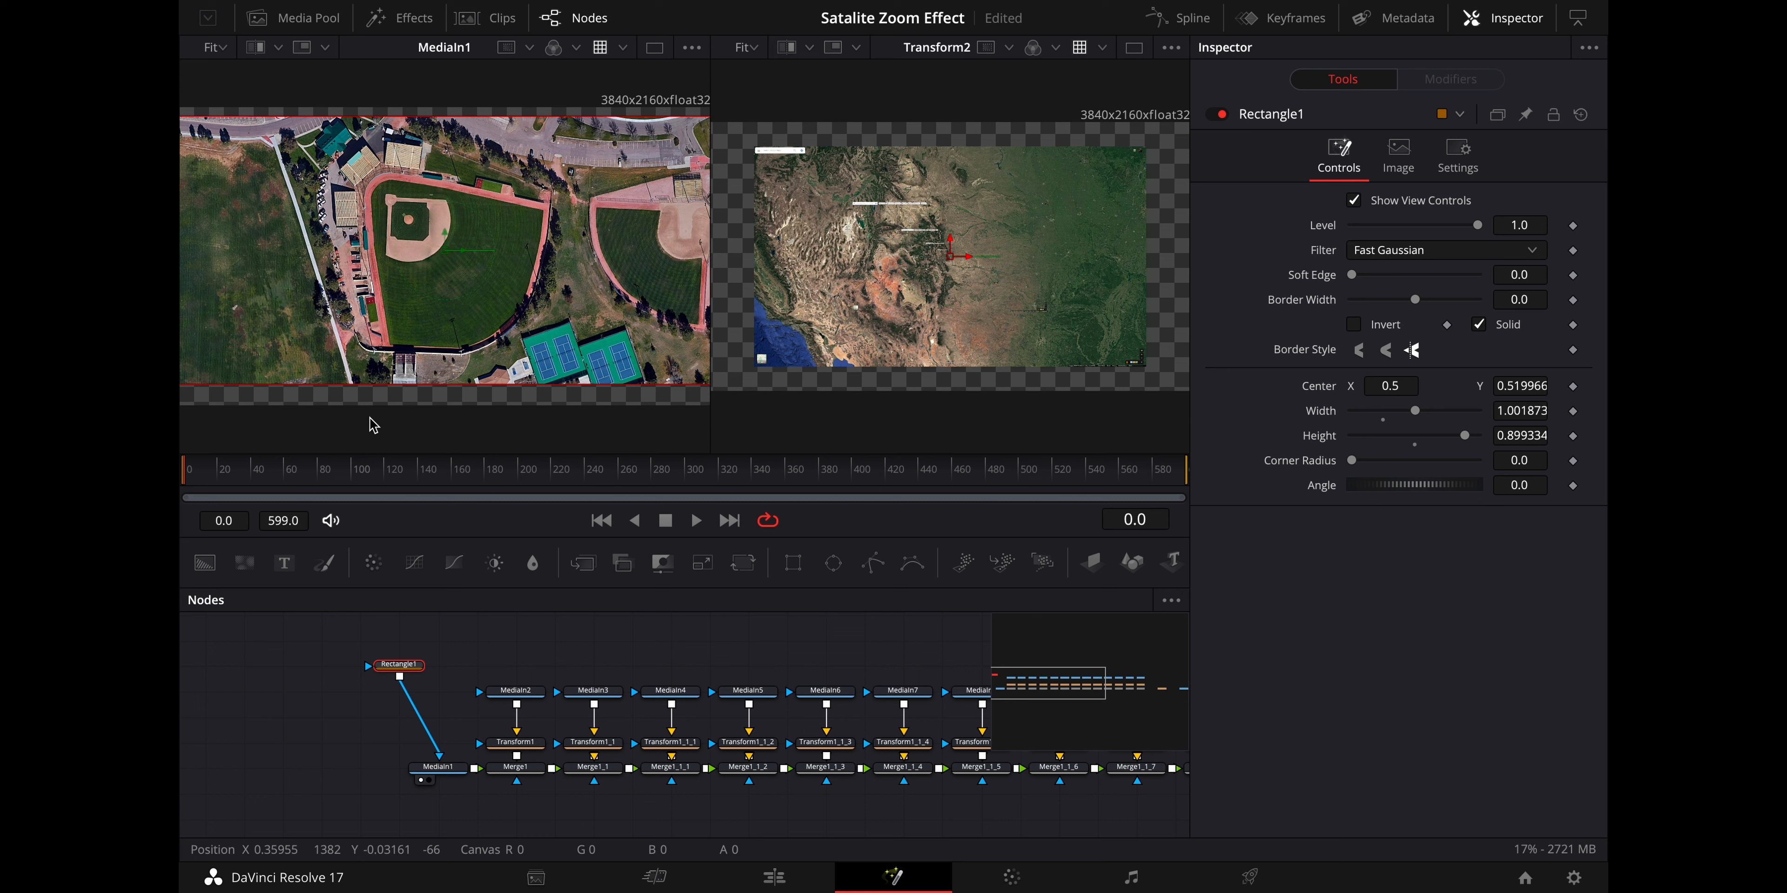
{"action": "key", "text": "ctrl+s"}
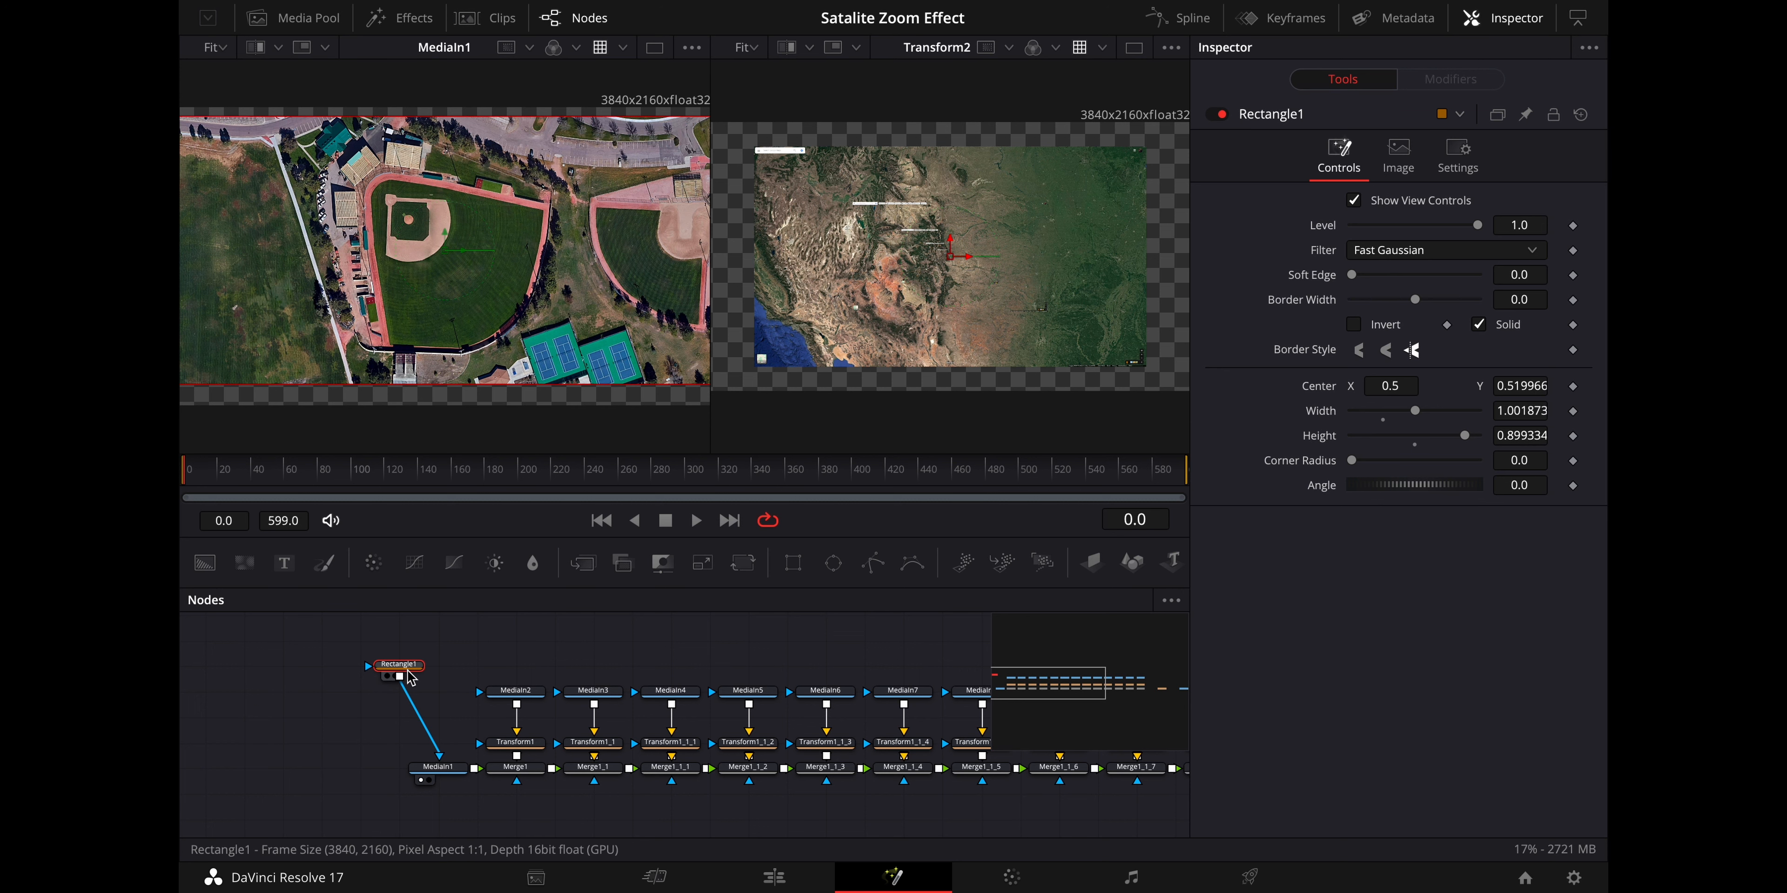
Raise the Rectangle1 node and connect its mask output to the effect masks of MediaIn2 through MediaIn6
{"action": "left_click_drag", "start_coordinate": [408, 667], "coordinate": [408, 642]}
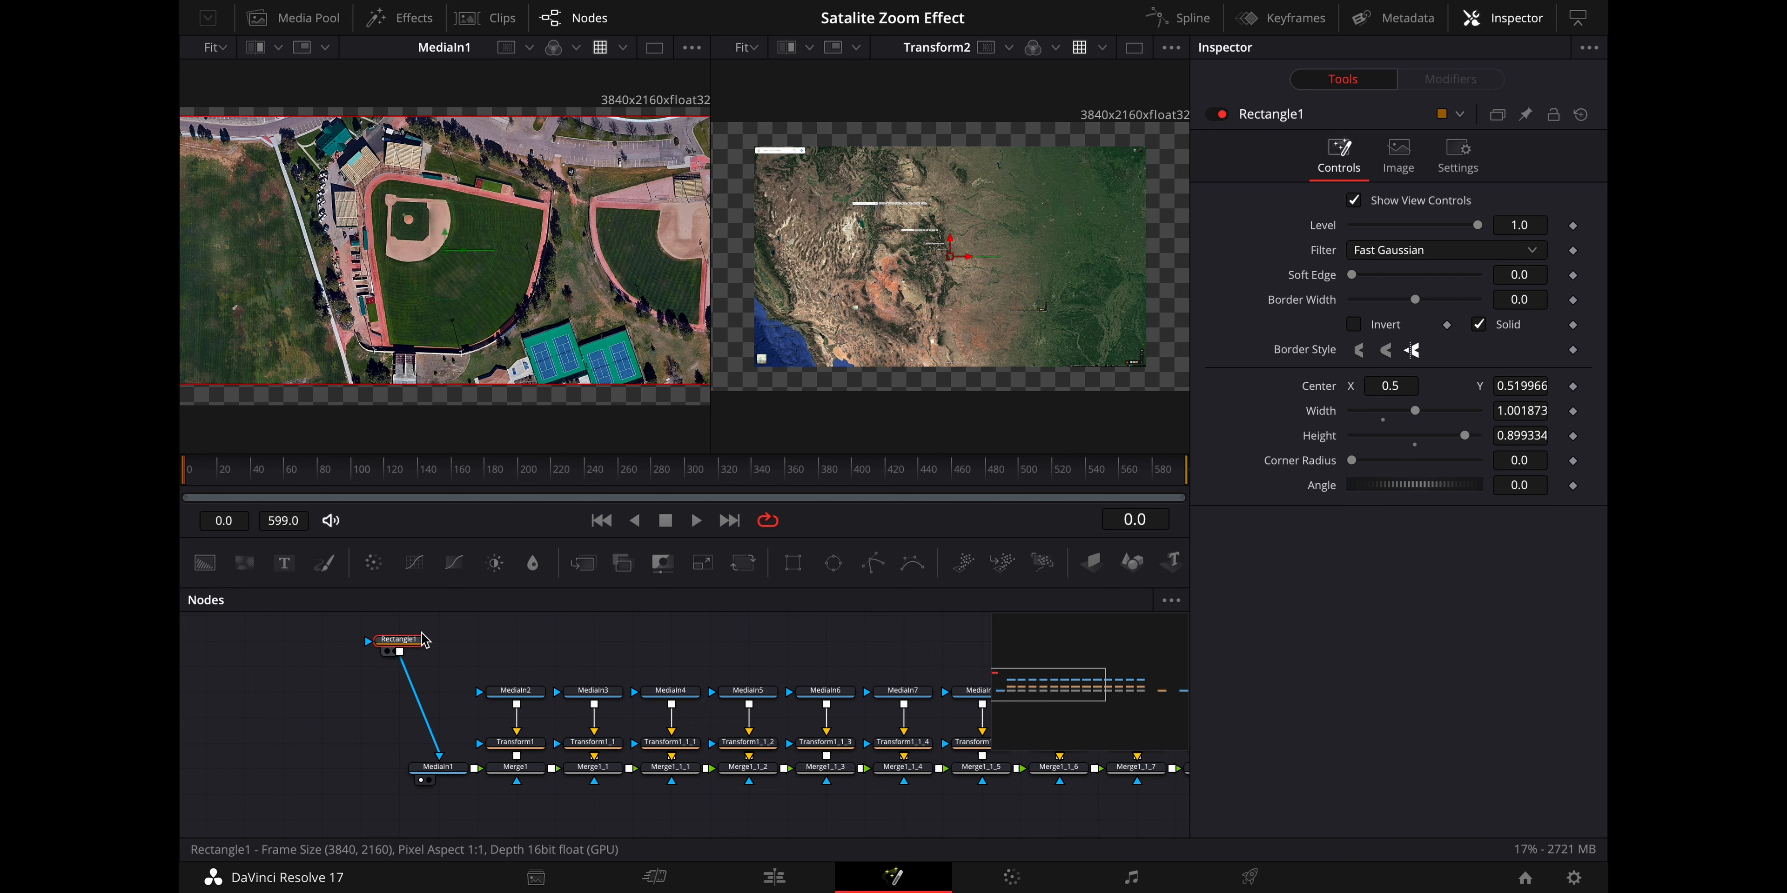
{"action": "scroll", "coordinate": [486, 666], "scroll_direction": "up", "scroll_amount": 4}
{"action": "scroll", "coordinate": [486, 666], "scroll_direction": "right", "scroll_amount": 4}
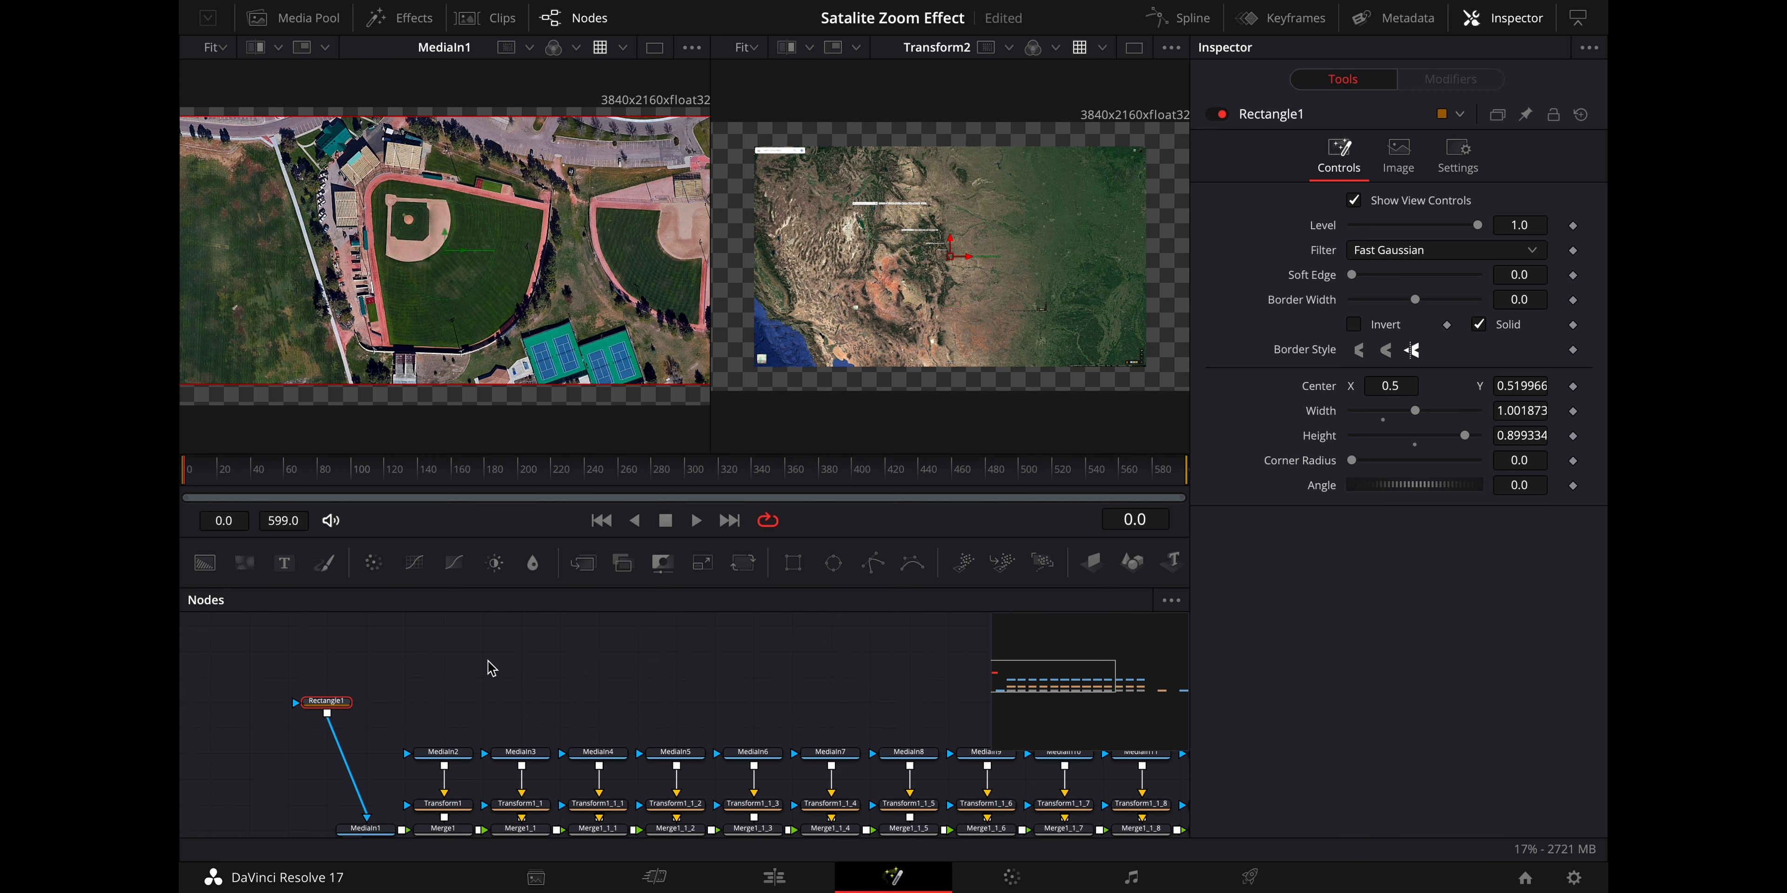
{"action": "left_click_drag", "start_coordinate": [330, 714], "coordinate": [409, 761]}
{"action": "left_click_drag", "start_coordinate": [358, 703], "coordinate": [487, 759]}
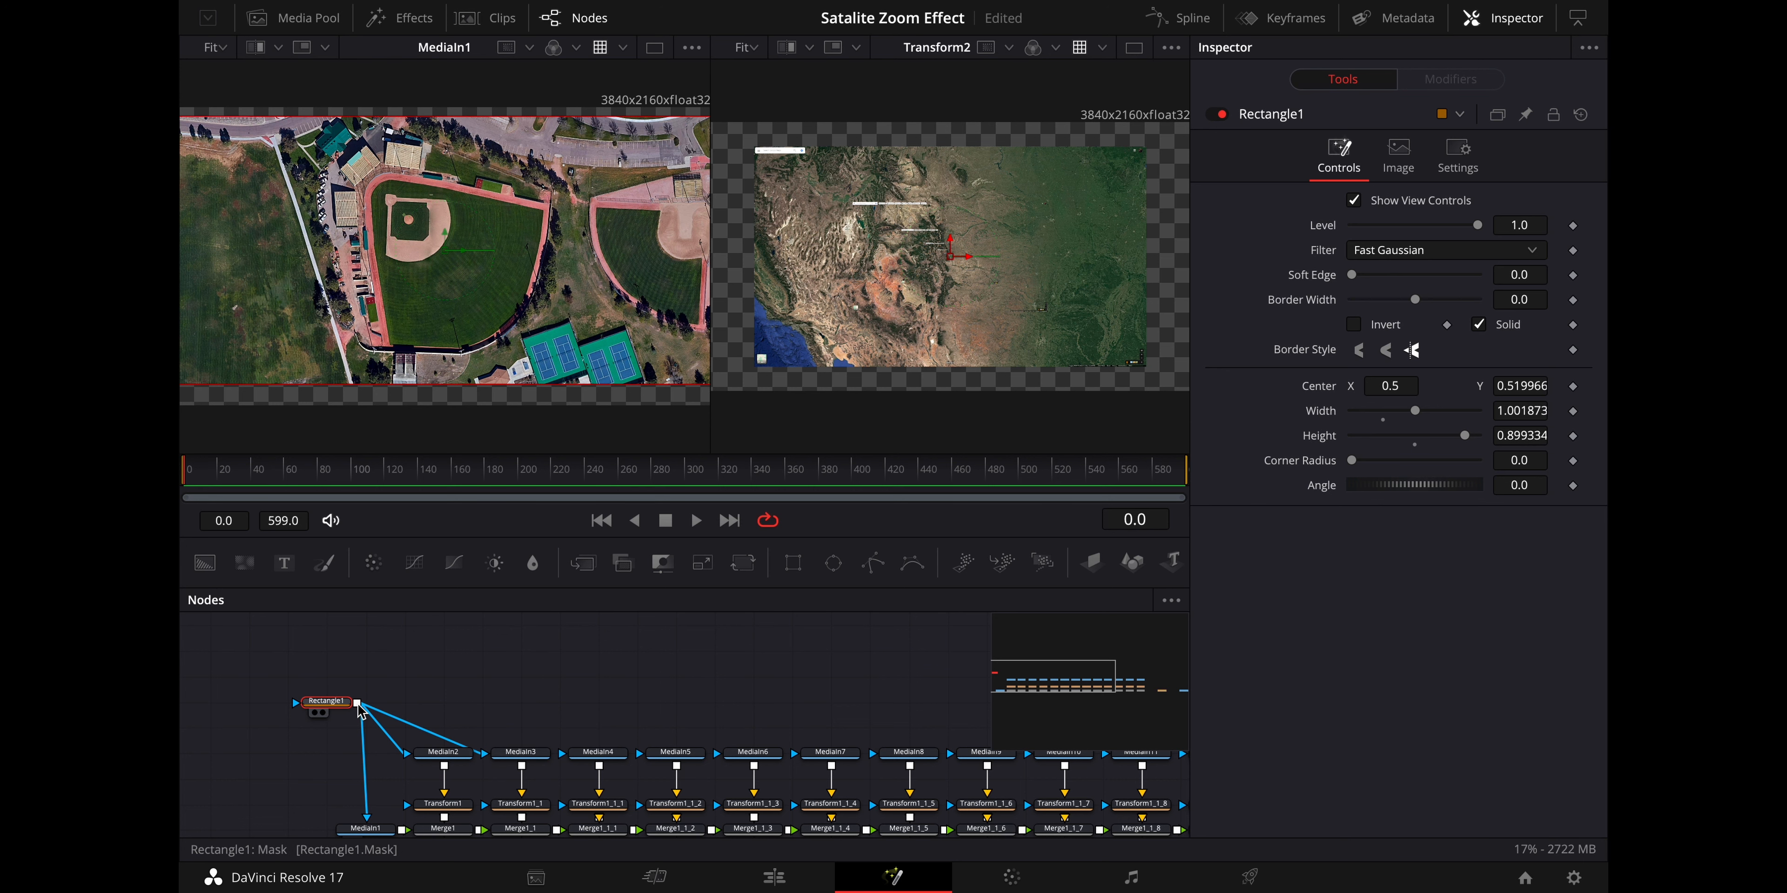
{"action": "left_click_drag", "start_coordinate": [359, 704], "coordinate": [562, 760]}
{"action": "left_click_drag", "start_coordinate": [360, 711], "coordinate": [638, 754]}
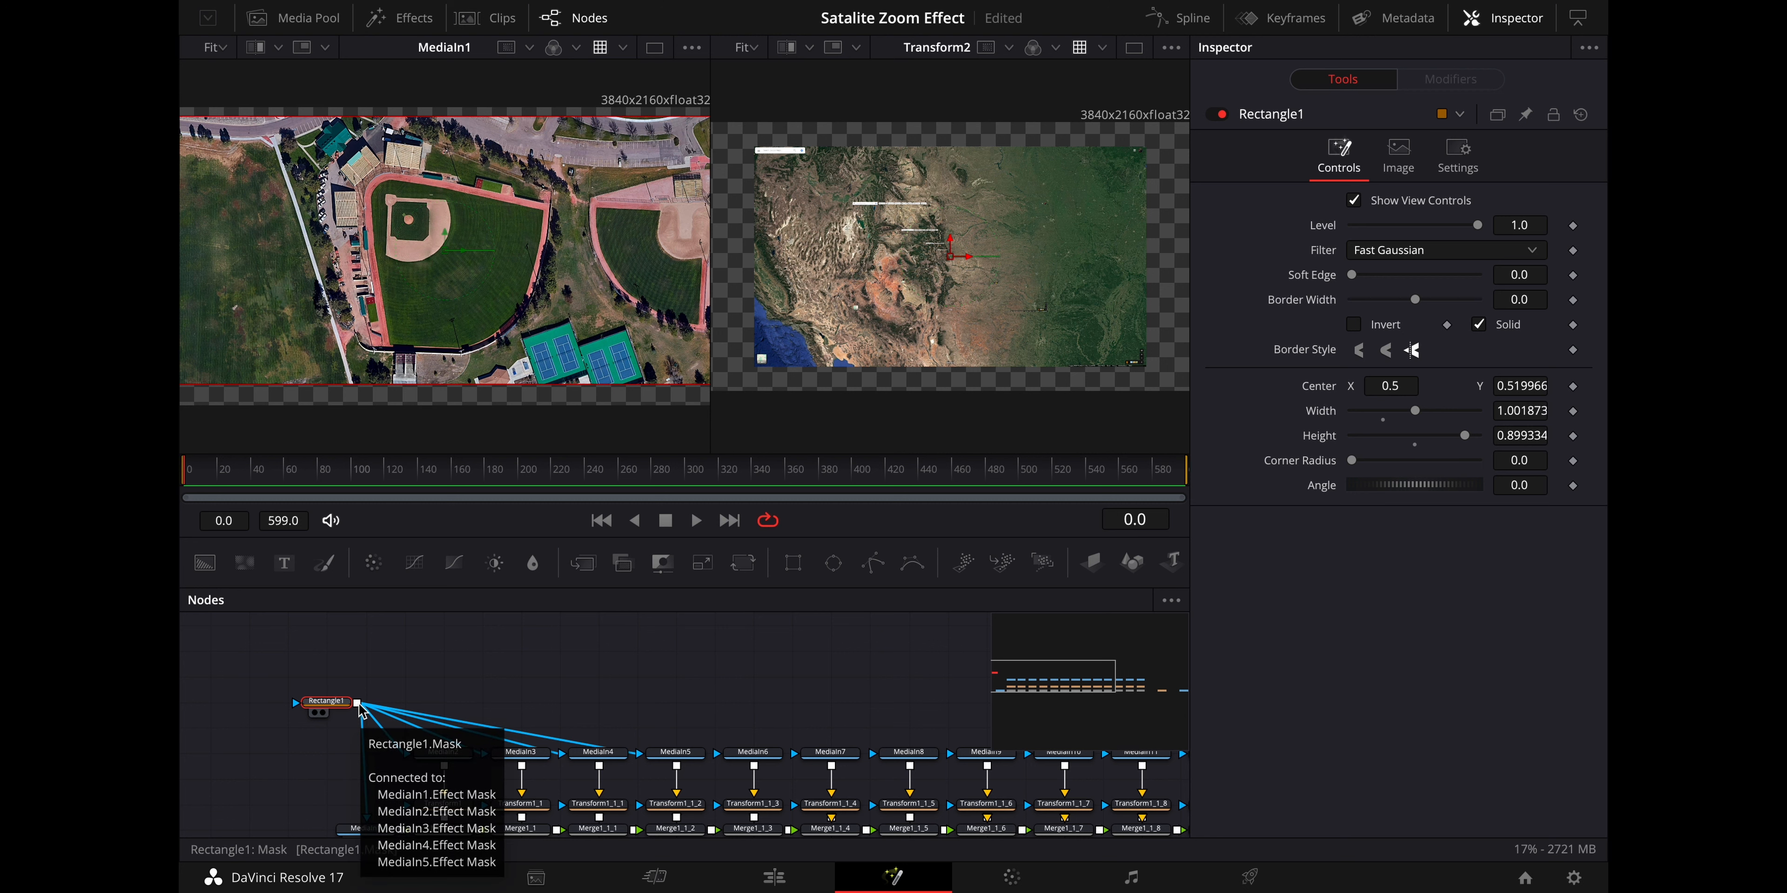
{"action": "left_click_drag", "start_coordinate": [360, 711], "coordinate": [715, 753]}
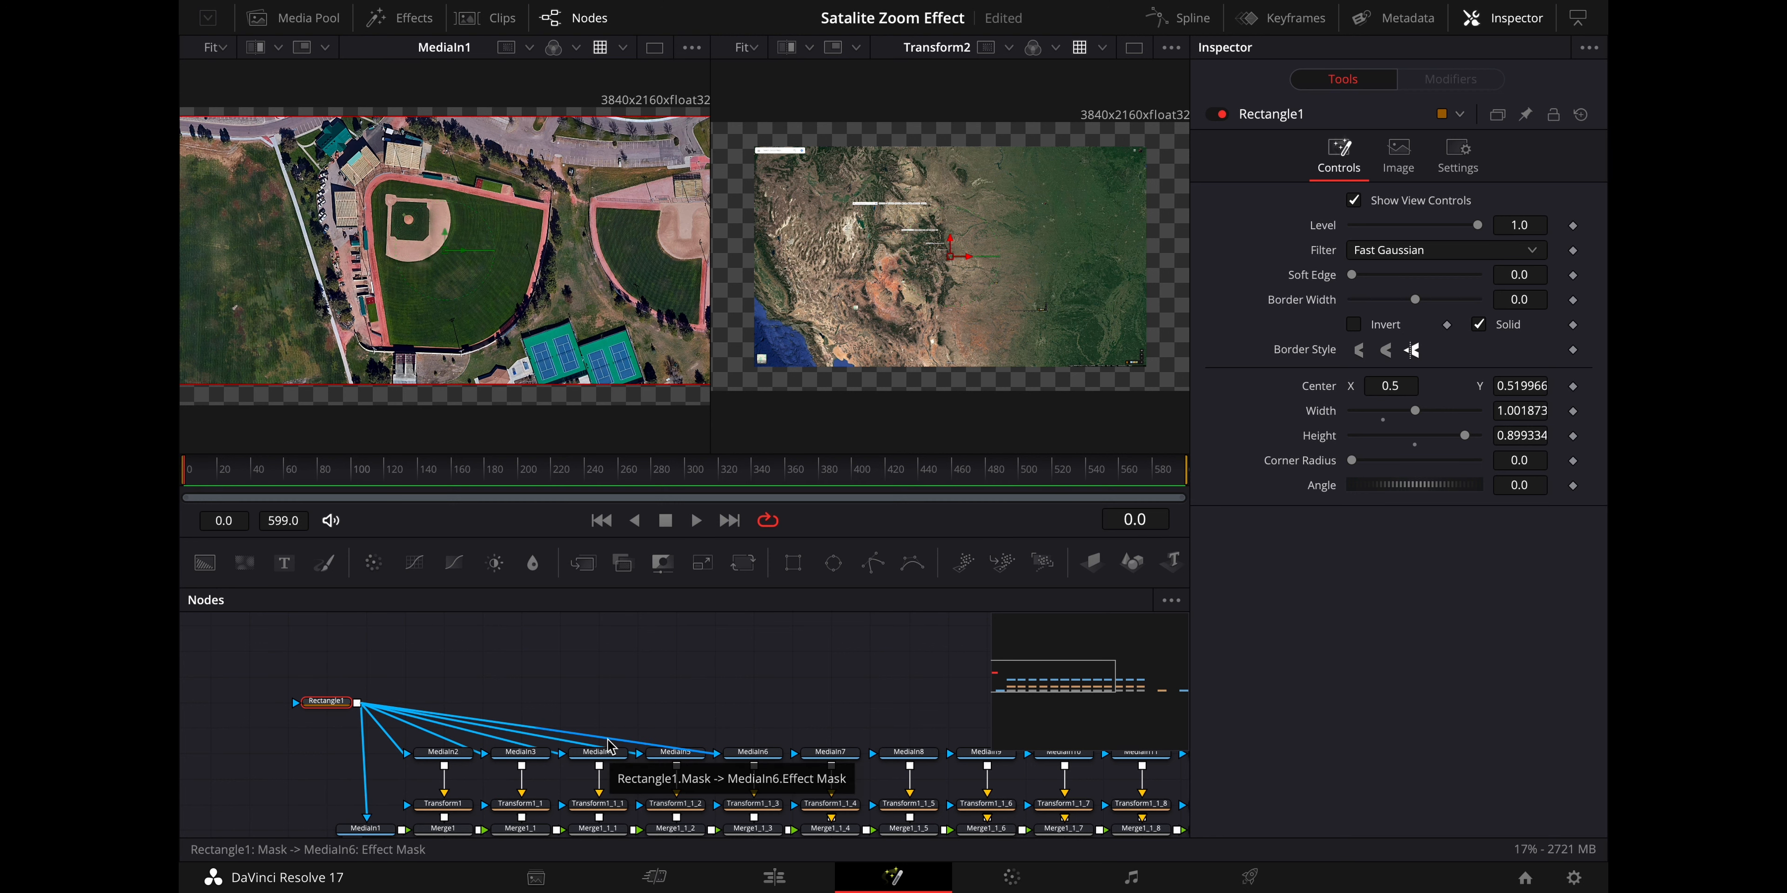
Insert a pipe router on the link between Rectangle1 and MediaIn6, placing it above the row of media nodes
{"action": "left_click_drag", "start_coordinate": [609, 747], "coordinate": [686, 694]}
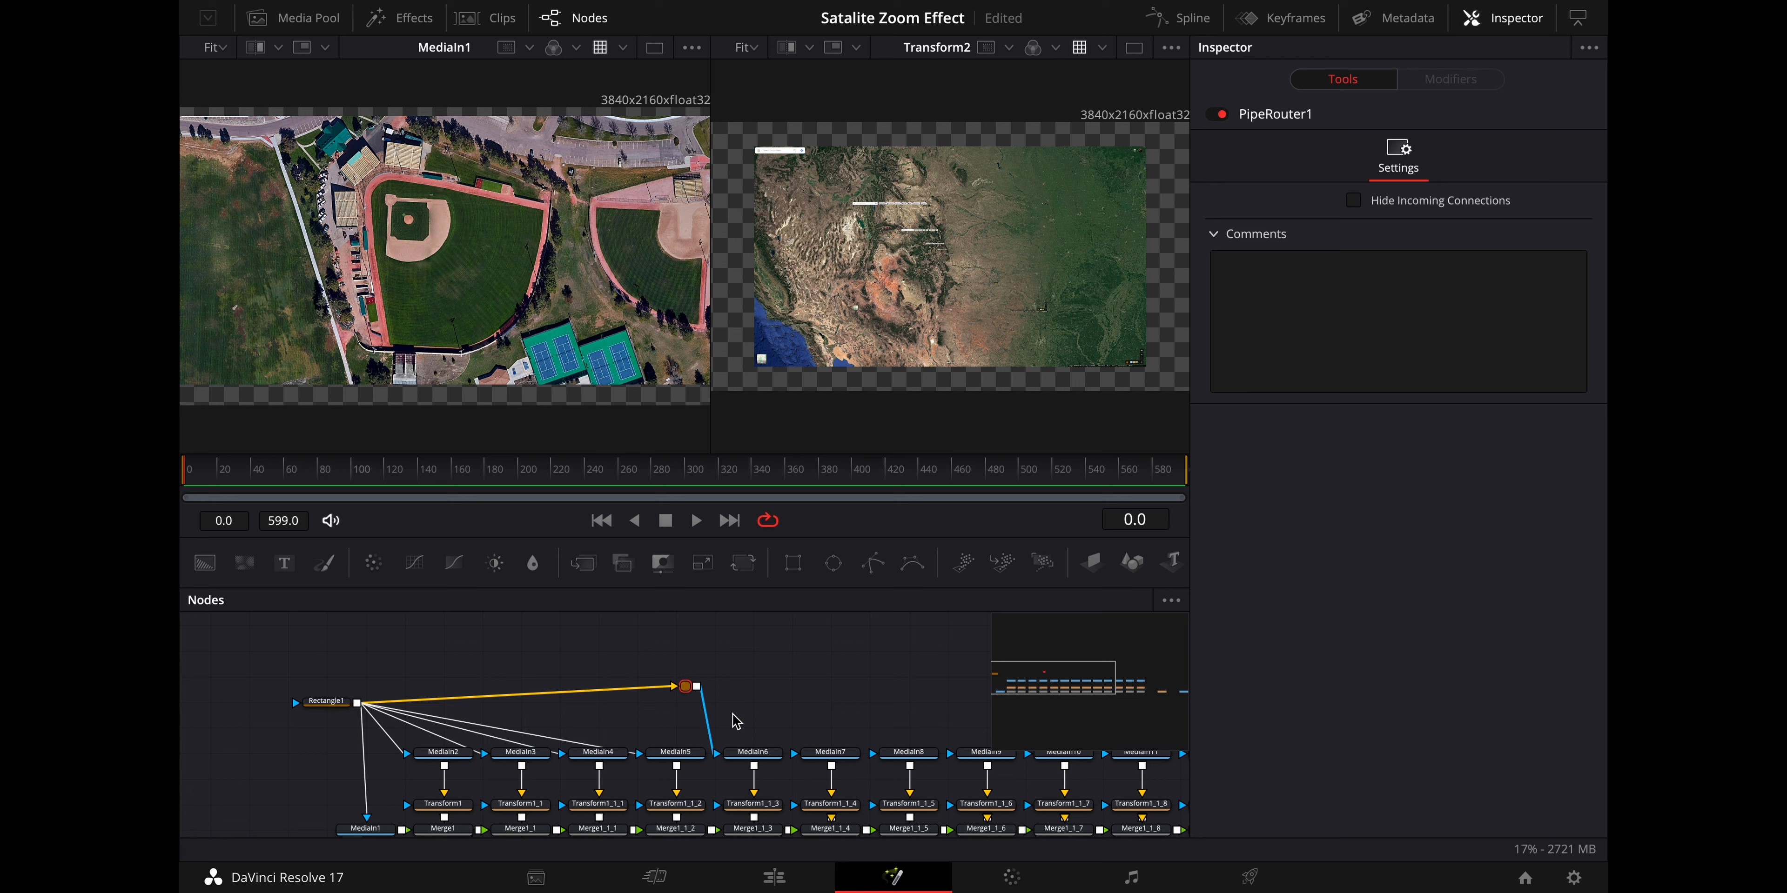
{"action": "scroll", "coordinate": [770, 730], "scroll_direction": "right", "scroll_amount": 3}
{"action": "scroll", "coordinate": [770, 729], "scroll_direction": "right", "scroll_amount": 1}
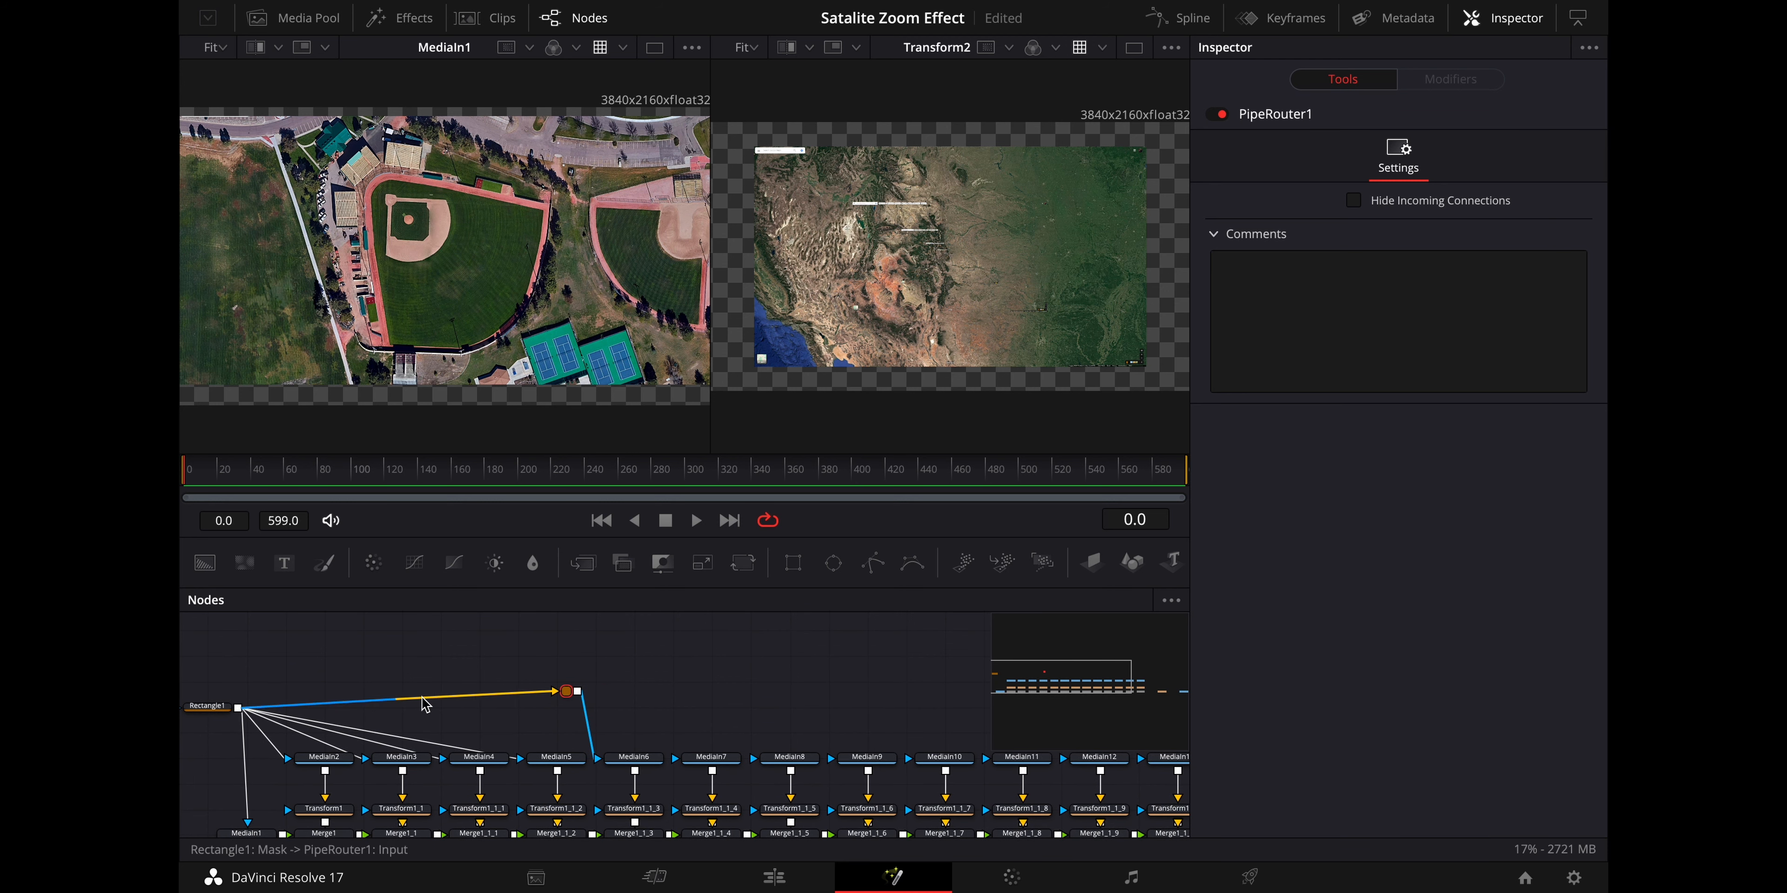
{"action": "scroll", "coordinate": [639, 723], "scroll_direction": "right", "scroll_amount": 2}
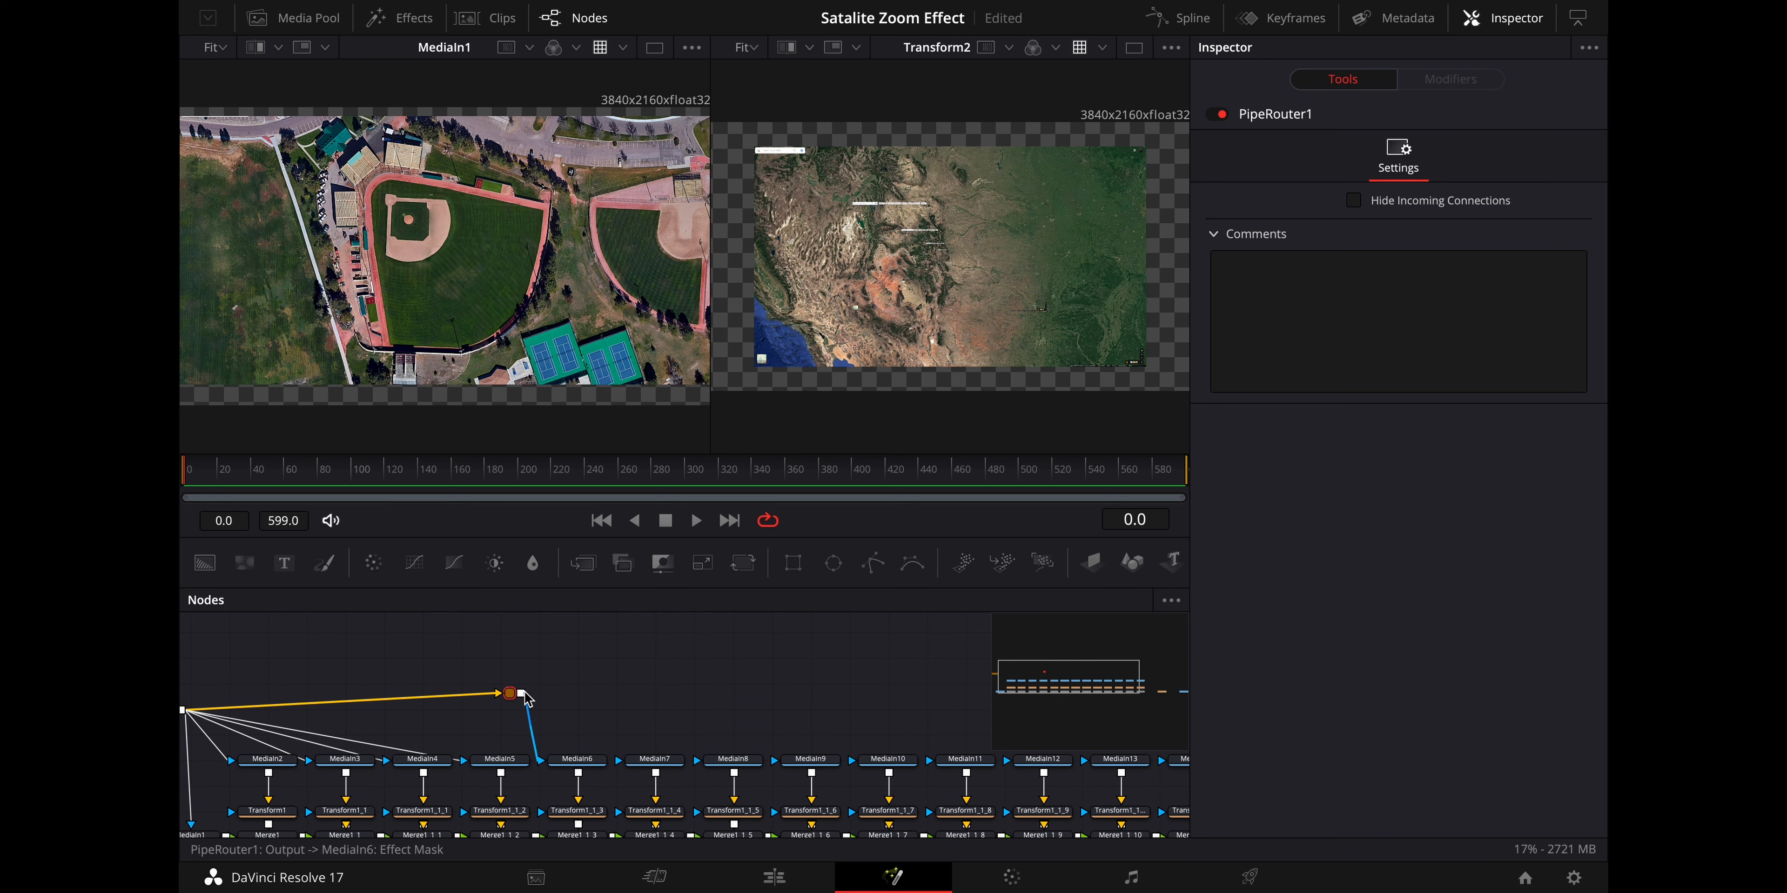
Connect the pipe router's output to the effect masks of MediaIn7 through MediaIn14
{"action": "left_click_drag", "start_coordinate": [520, 701], "coordinate": [616, 761]}
{"action": "left_click_drag", "start_coordinate": [581, 700], "coordinate": [695, 761]}
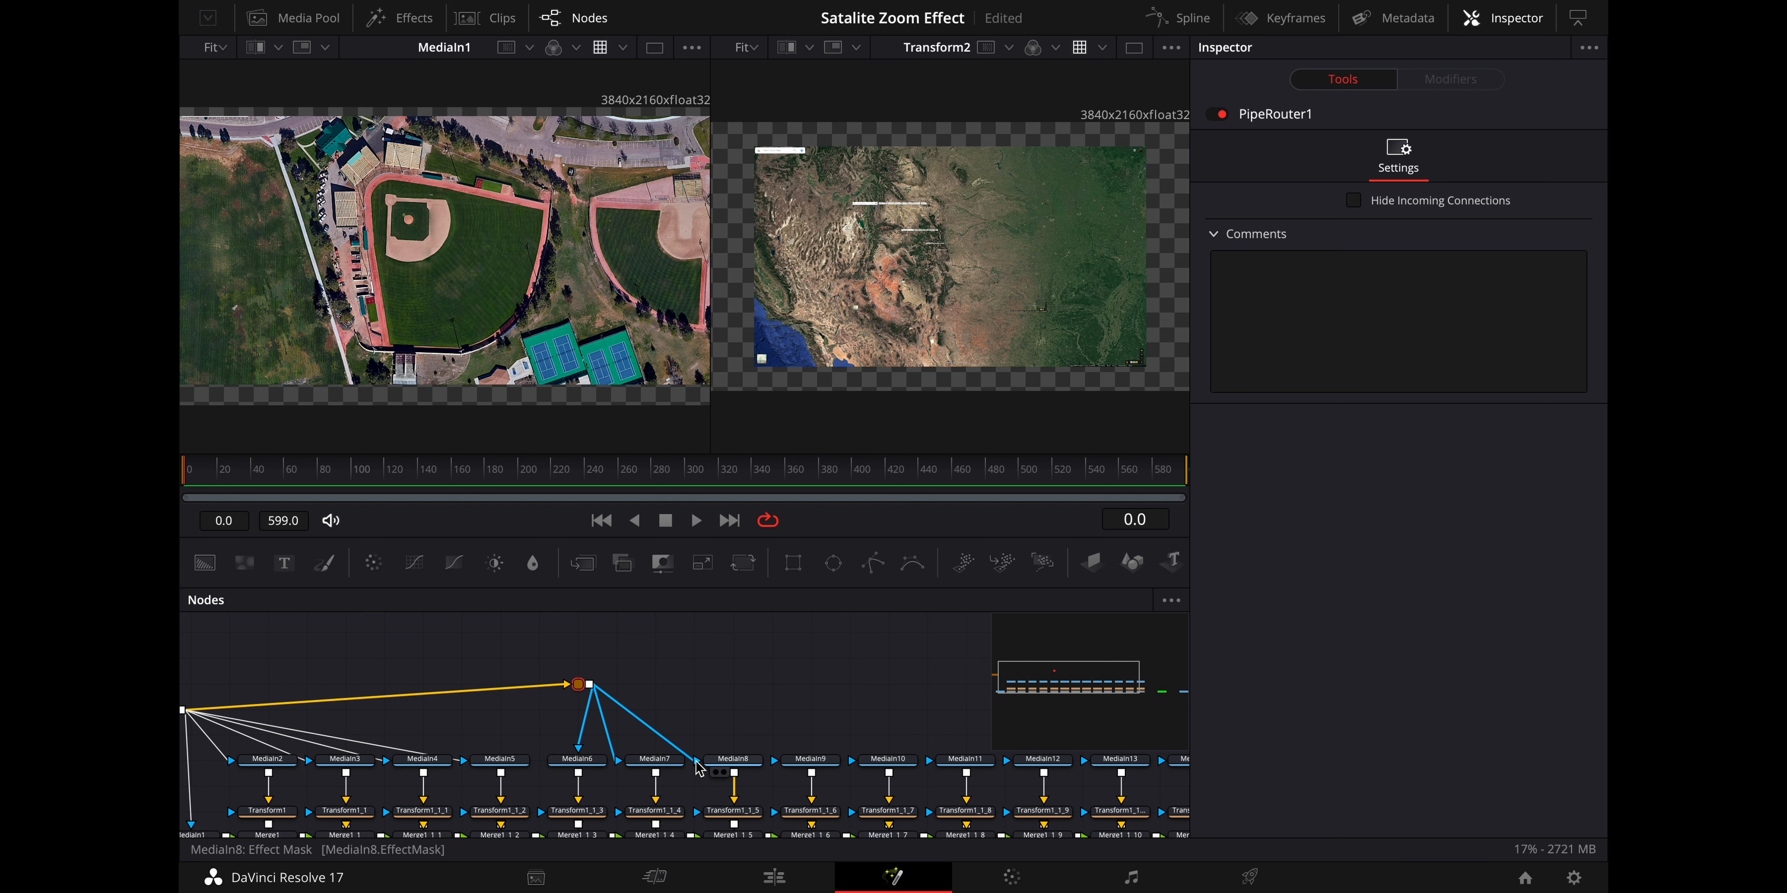
{"action": "left_click_drag", "start_coordinate": [591, 690], "coordinate": [775, 766]}
{"action": "left_click_drag", "start_coordinate": [601, 683], "coordinate": [763, 763]}
{"action": "left_click_drag", "start_coordinate": [486, 693], "coordinate": [763, 729]}
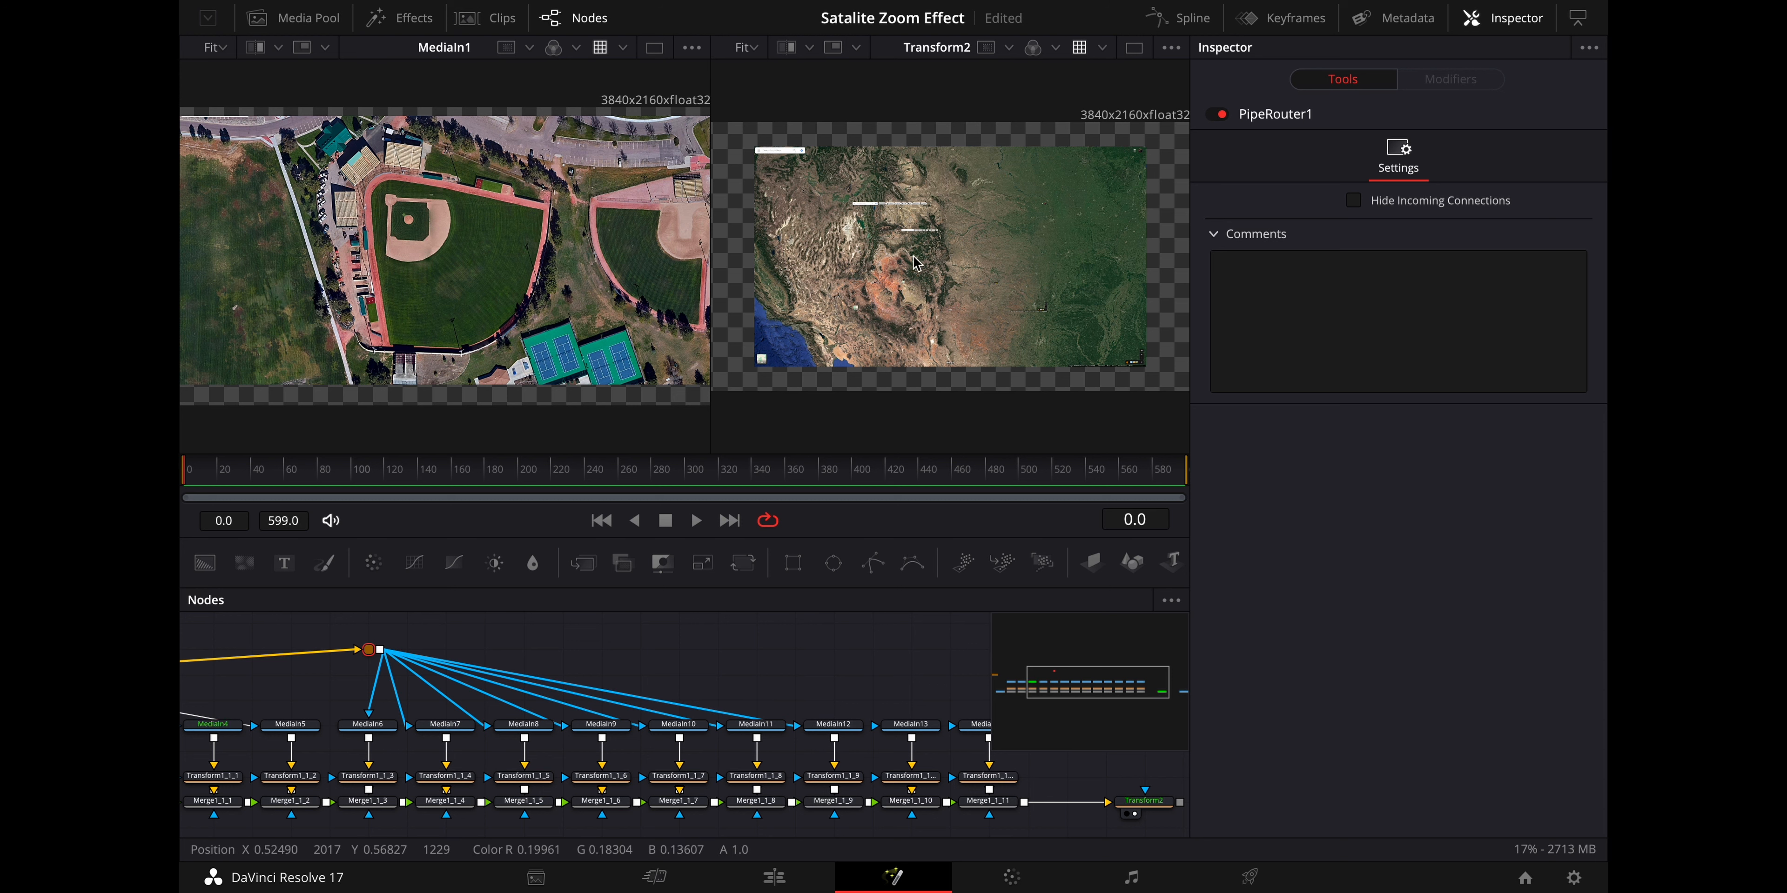
{"action": "left_click_drag", "start_coordinate": [382, 655], "coordinate": [883, 732]}
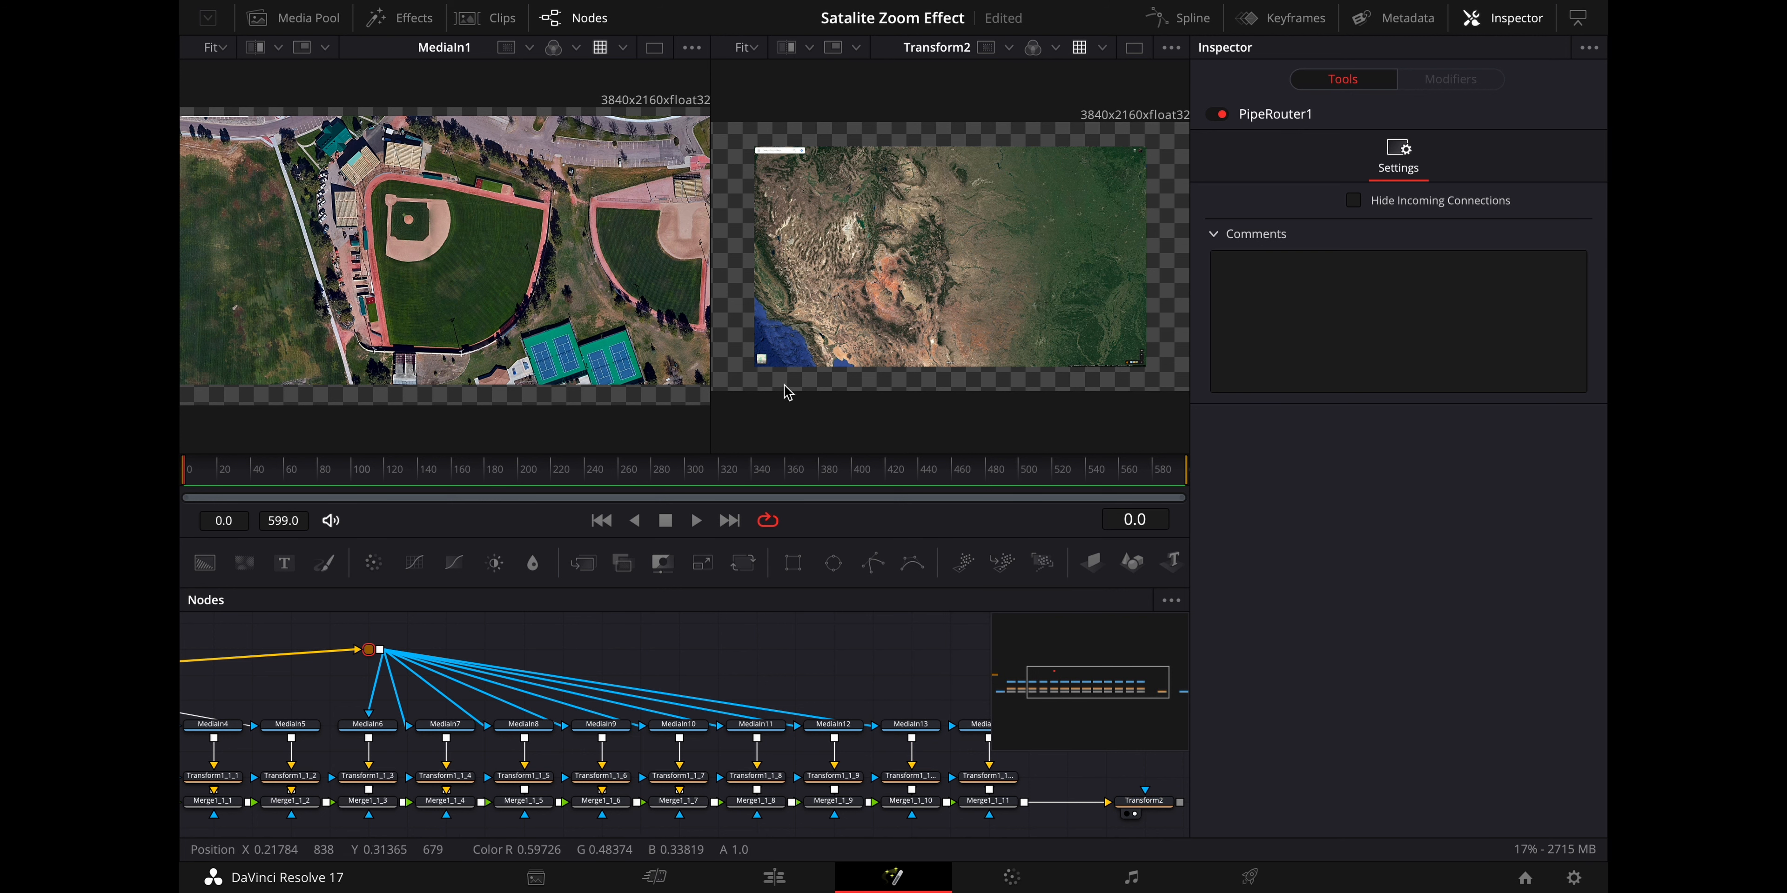
{"action": "mouse_move", "coordinate": [382, 655]}
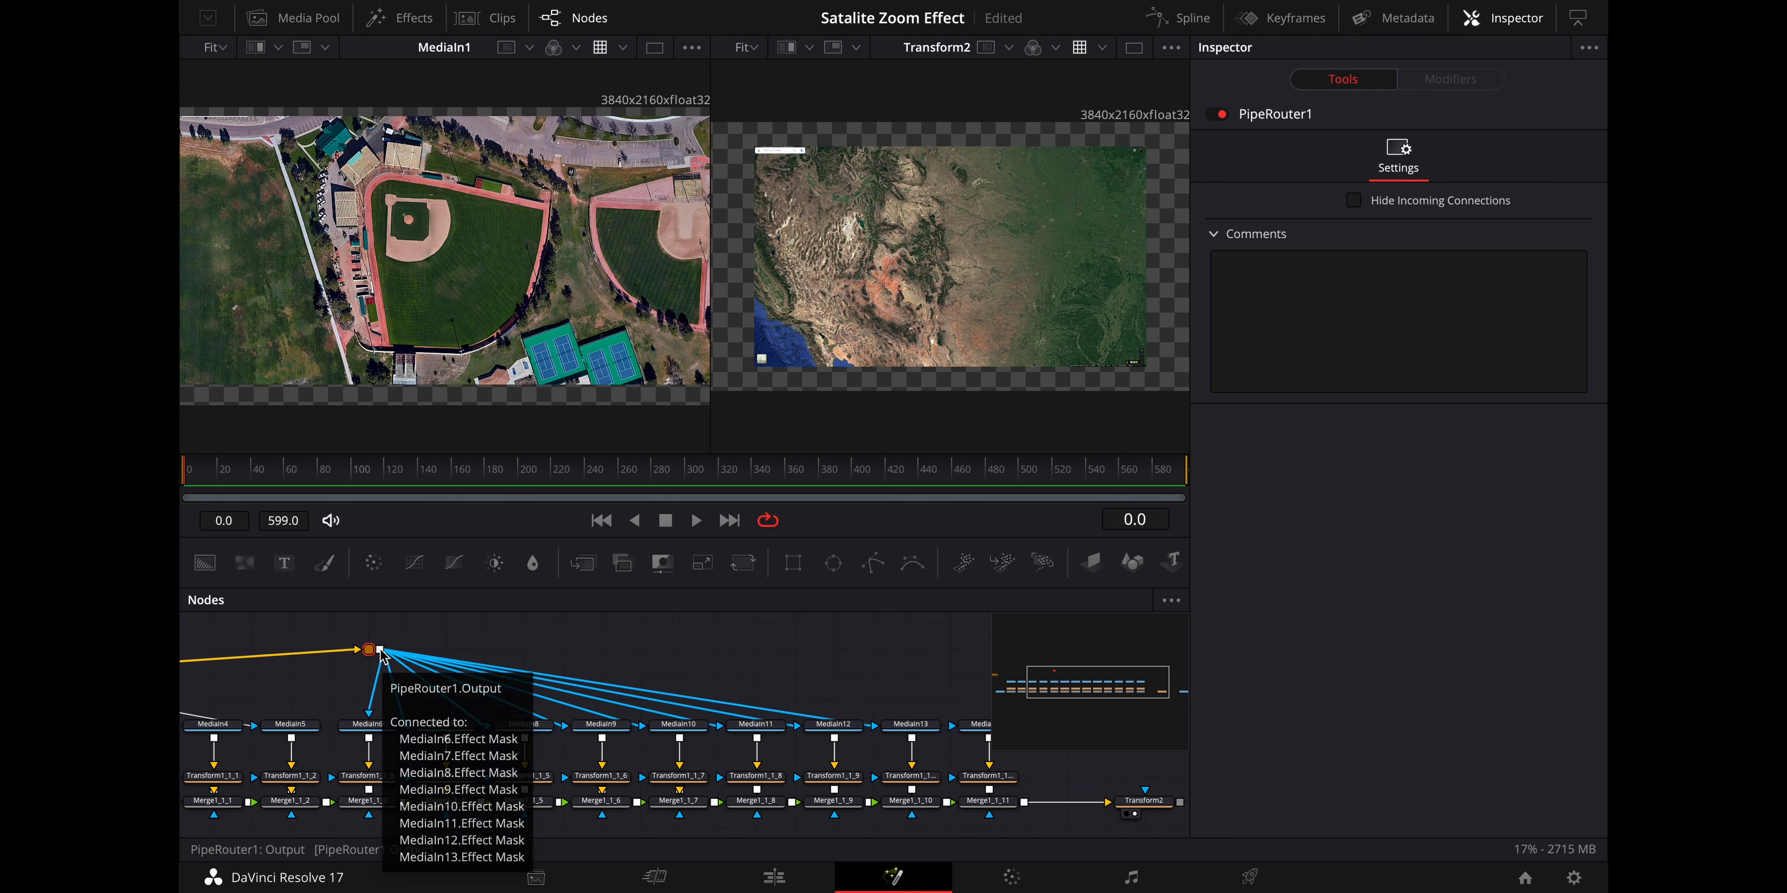
{"action": "left_click_drag", "start_coordinate": [382, 655], "coordinate": [956, 733]}
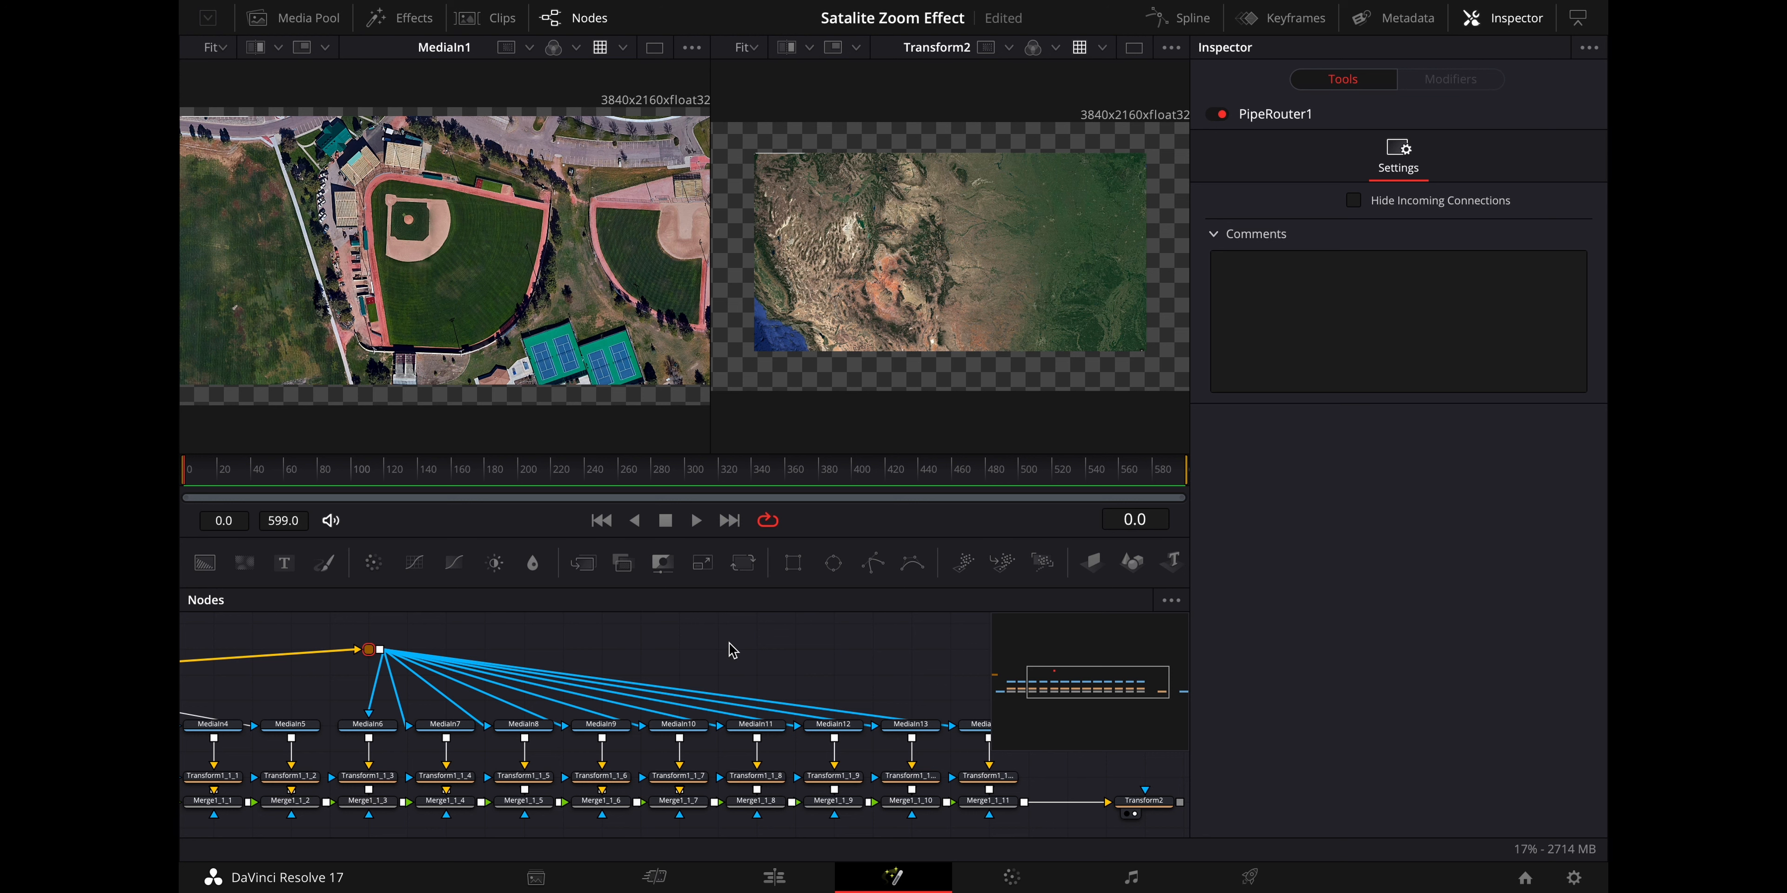
Fine-tune the upper edge of the Rectangle1 mask over the MediaIn1 image
{"action": "scroll", "coordinate": [879, 660], "scroll_direction": "right", "scroll_amount": 3}
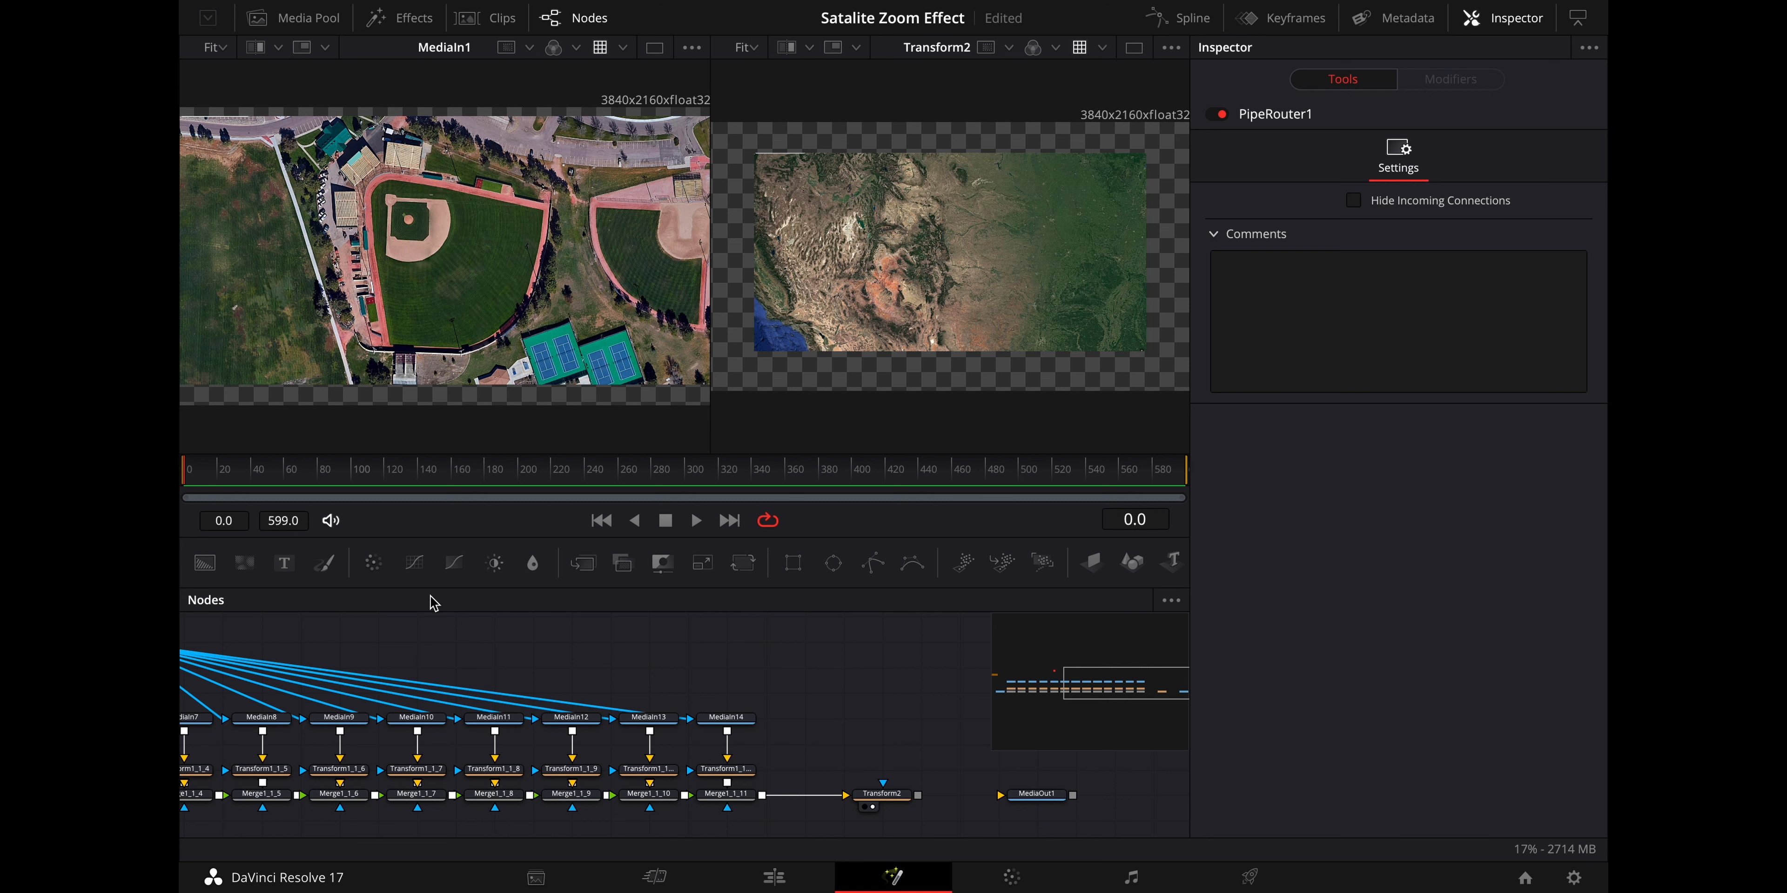
{"action": "scroll", "coordinate": [435, 632], "scroll_direction": "left", "scroll_amount": 15}
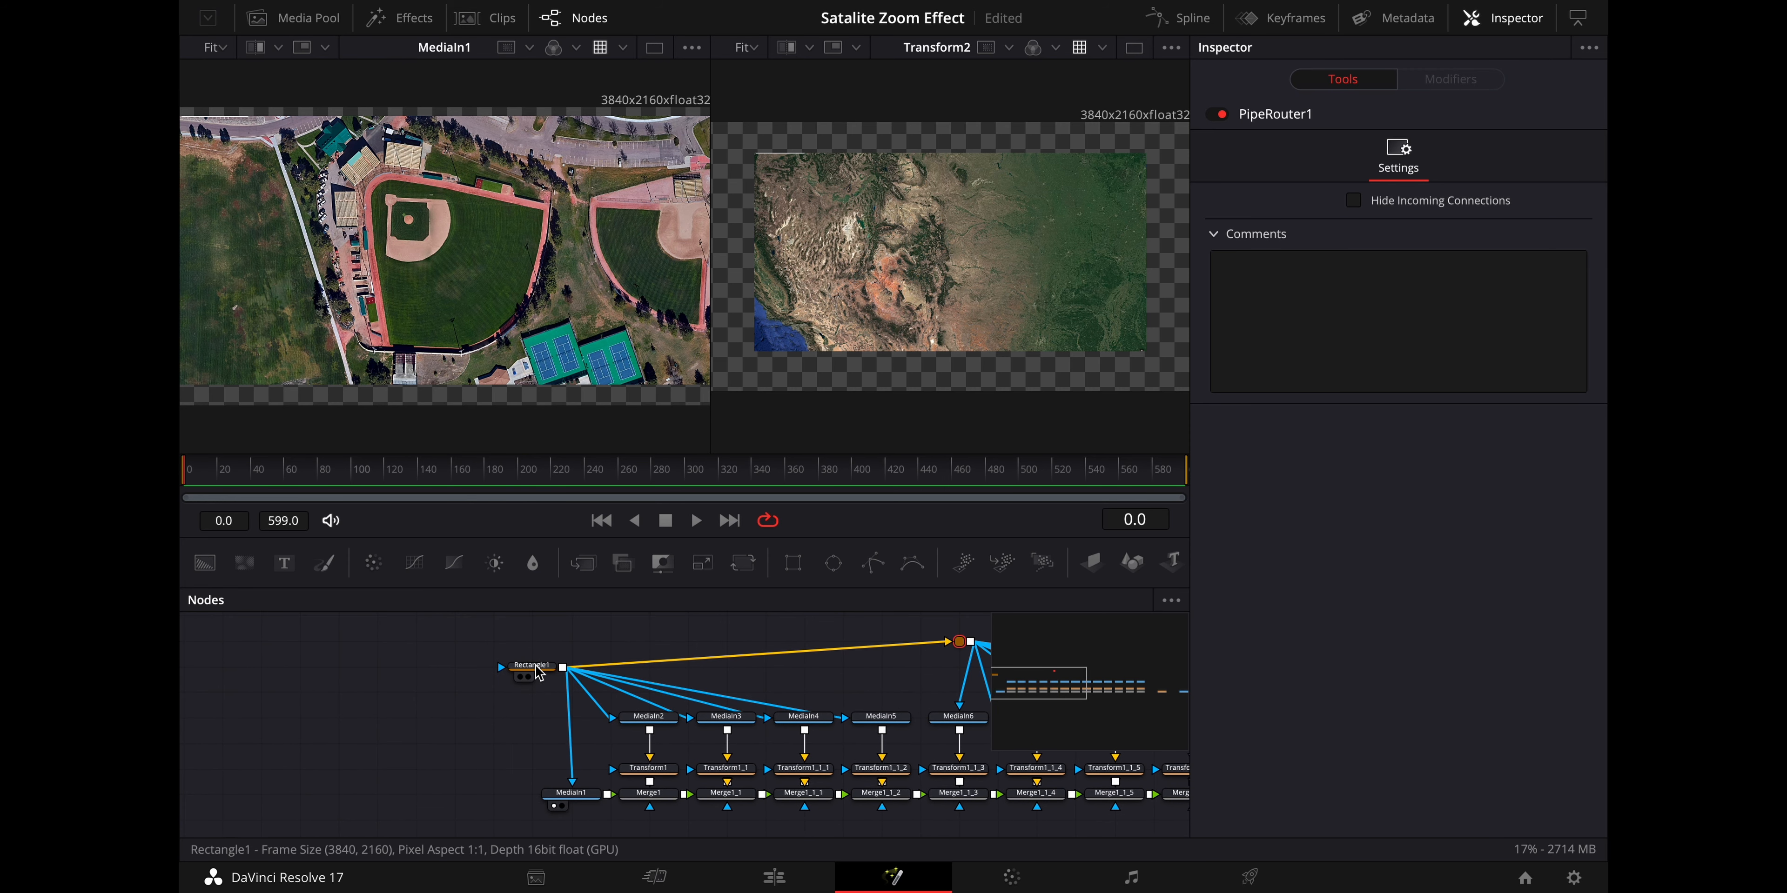
{"action": "left_click", "coordinate": [533, 666]}
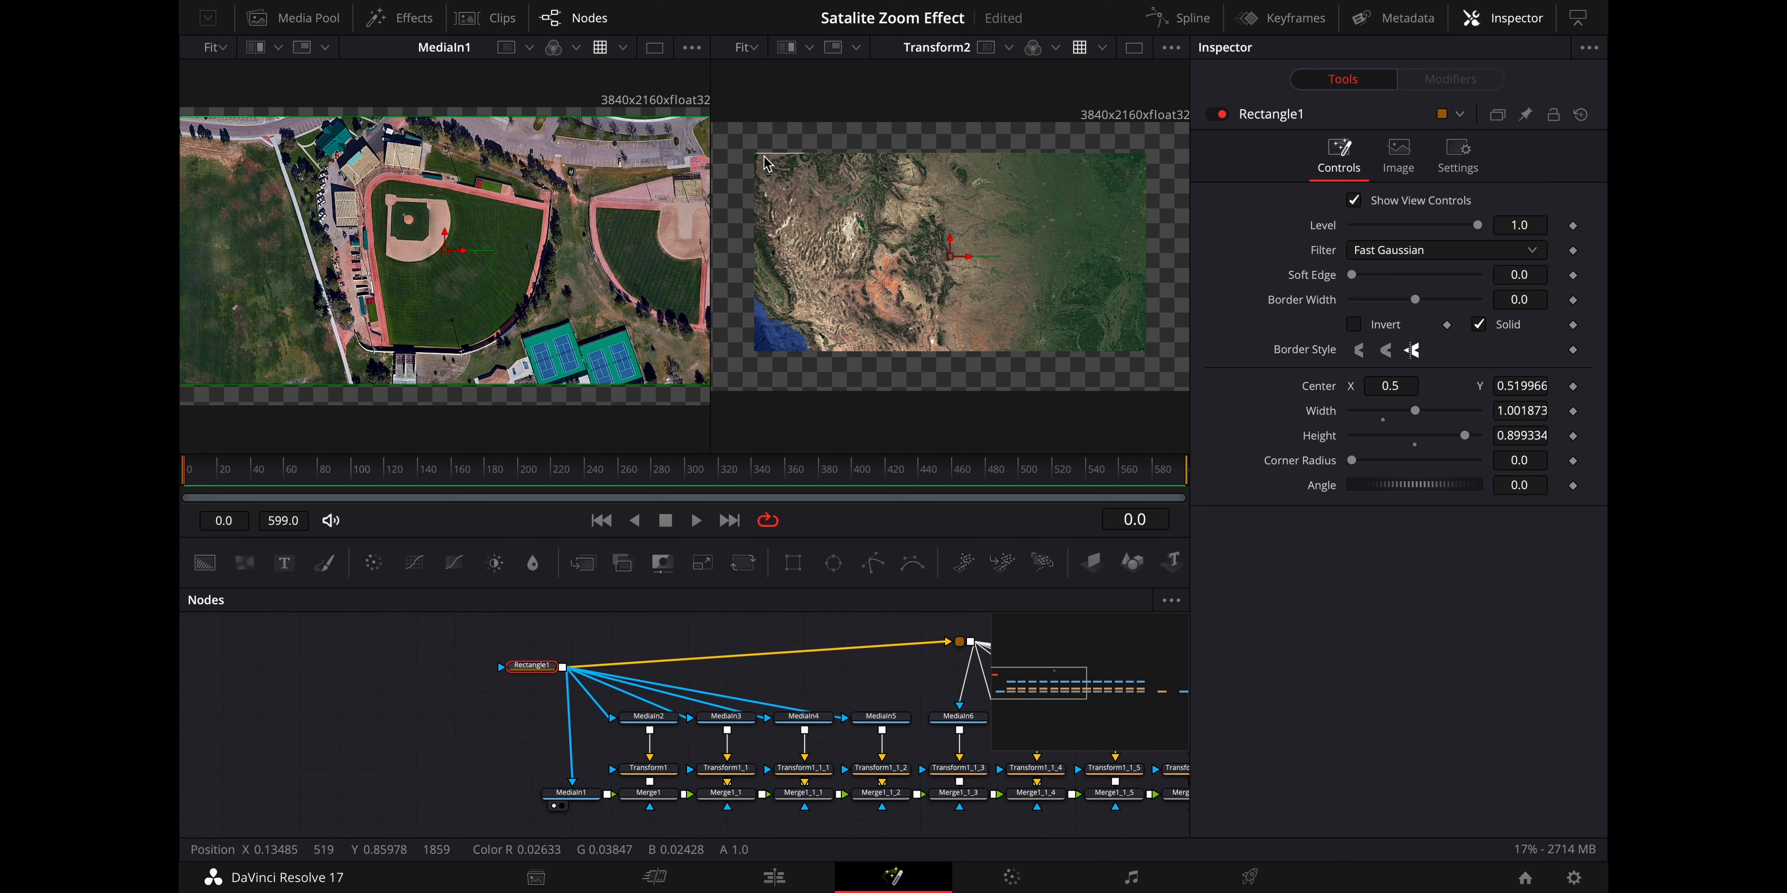
{"action": "left_click_drag", "start_coordinate": [334, 119], "coordinate": [334, 117]}
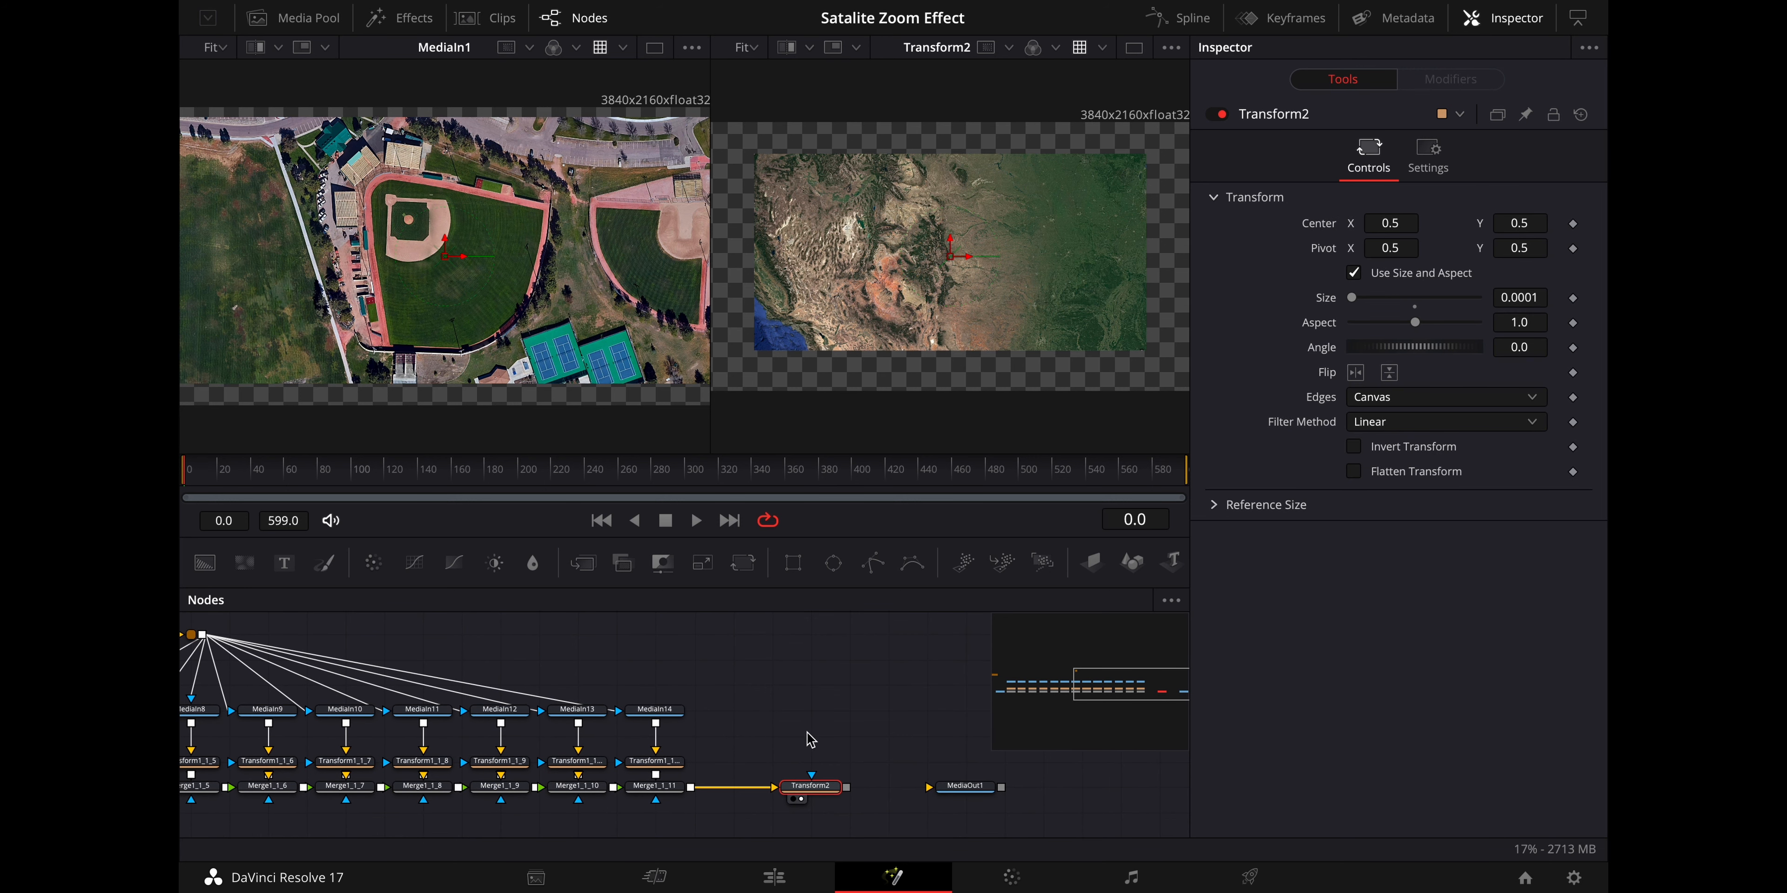
Move Transform2 closer to Merge1_1_11, modify its size with Anim Curves, and scrub the timeline to preview the zoom
{"action": "left_click_drag", "start_coordinate": [809, 789], "coordinate": [783, 790]}
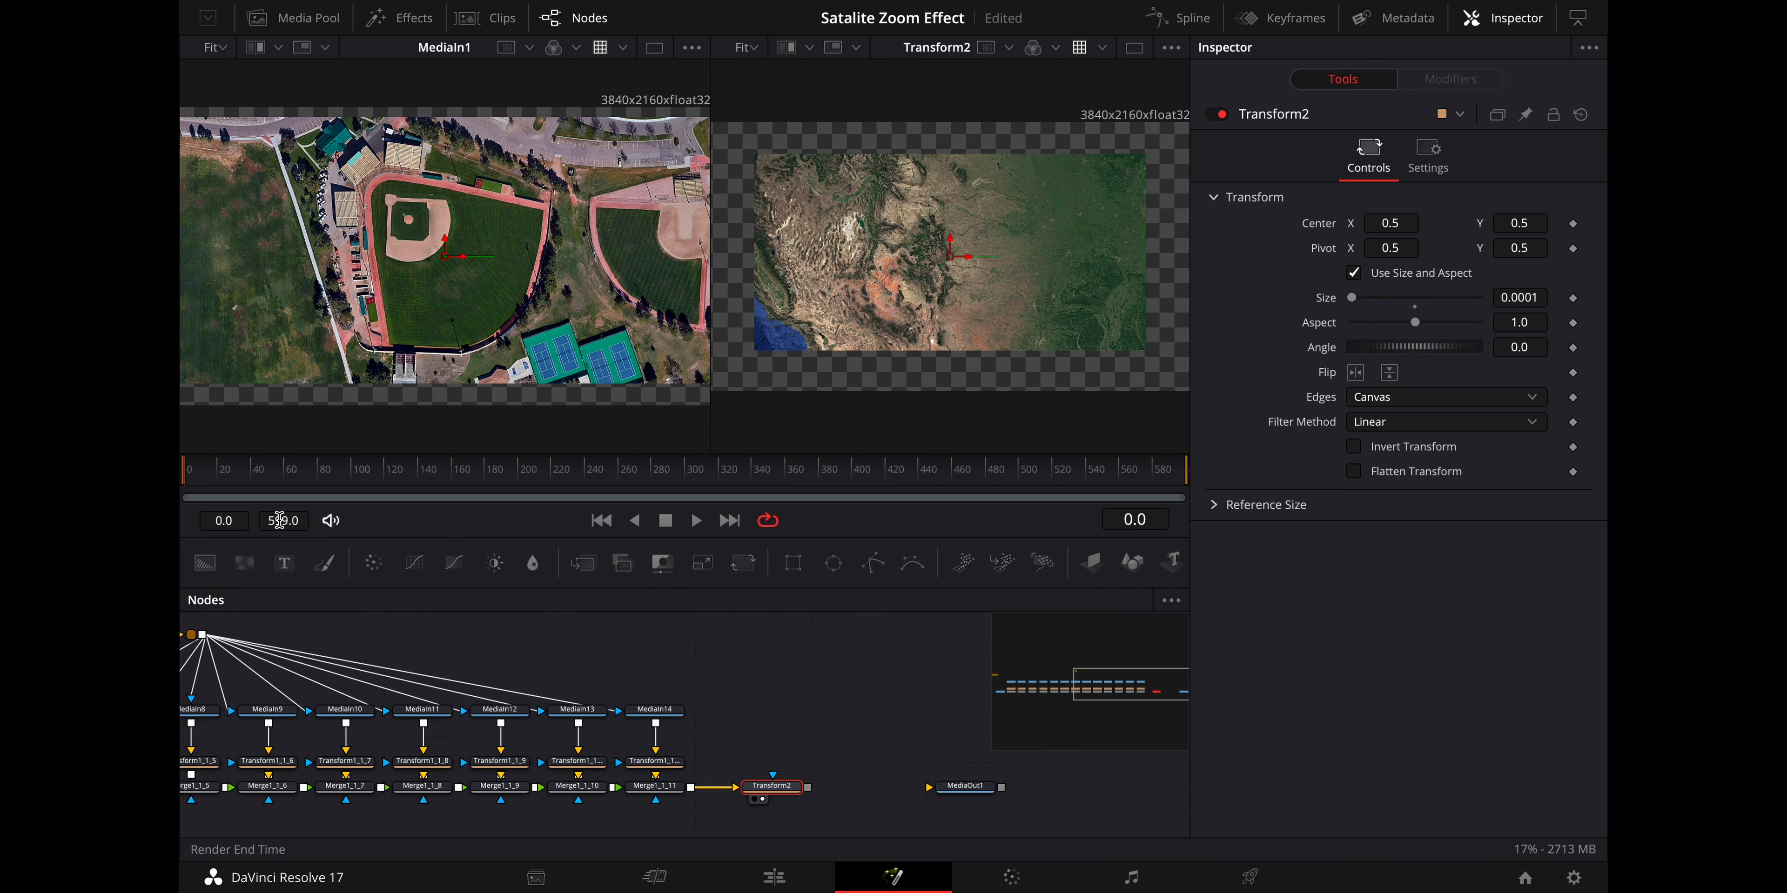
{"action": "key", "text": "Right"}
{"action": "key", "text": "Right"}
{"action": "right_click", "coordinate": [1333, 304]}
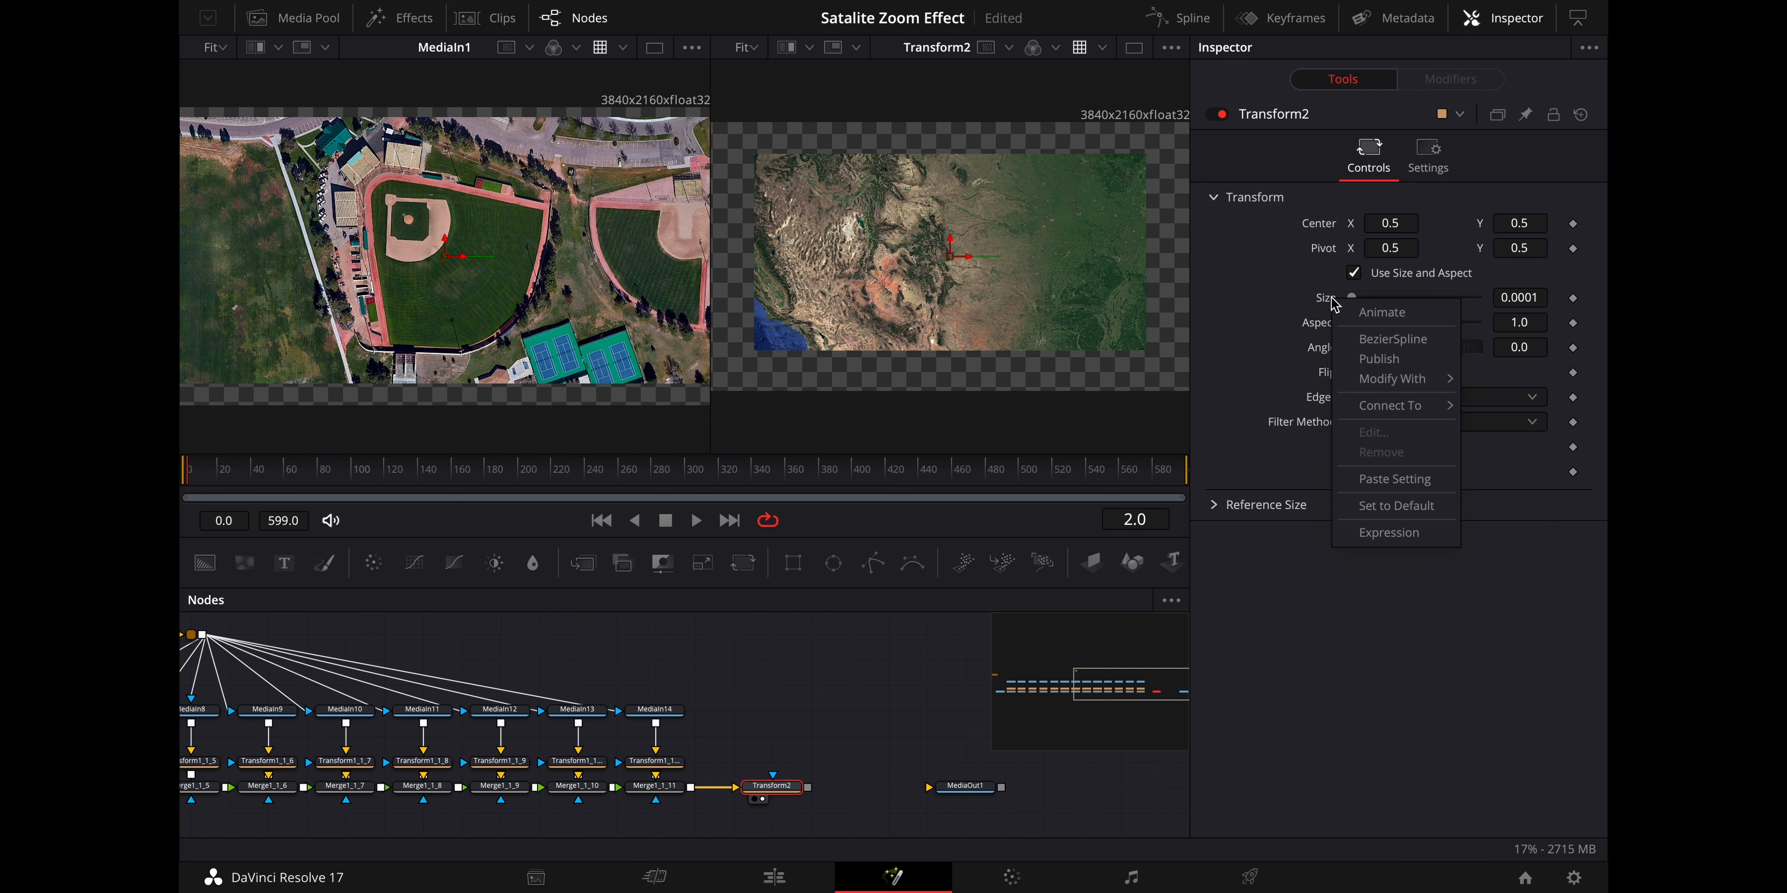
{"action": "mouse_move", "coordinate": [1380, 380]}
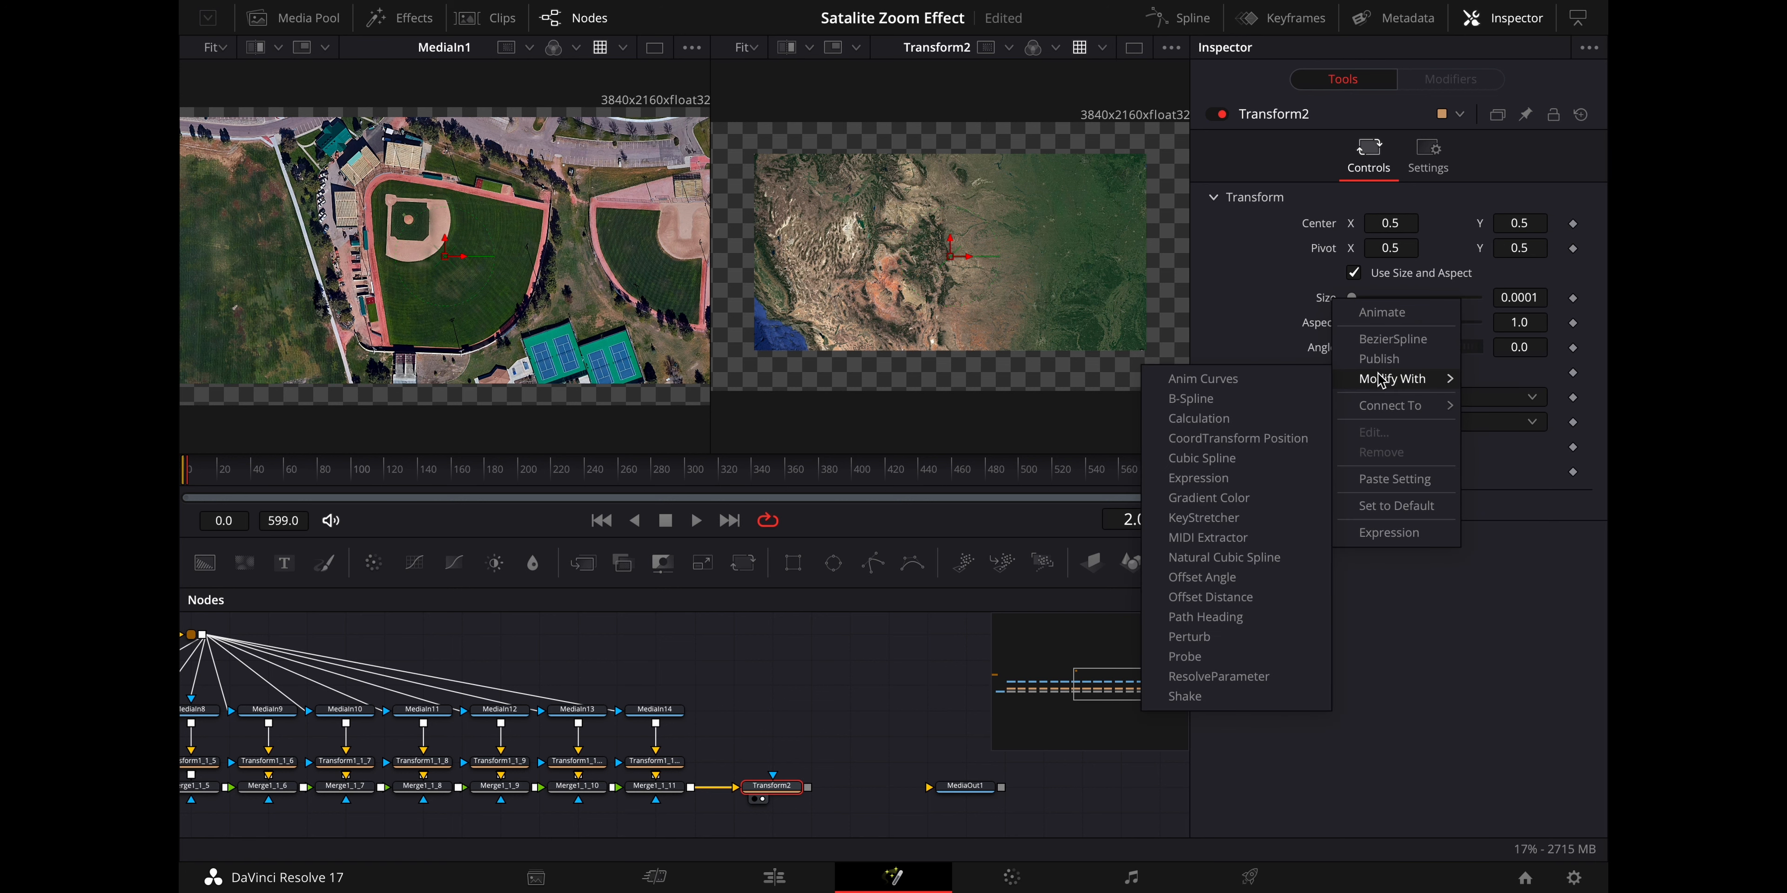
{"action": "left_click", "coordinate": [1231, 380]}
{"action": "left_click", "coordinate": [833, 473]}
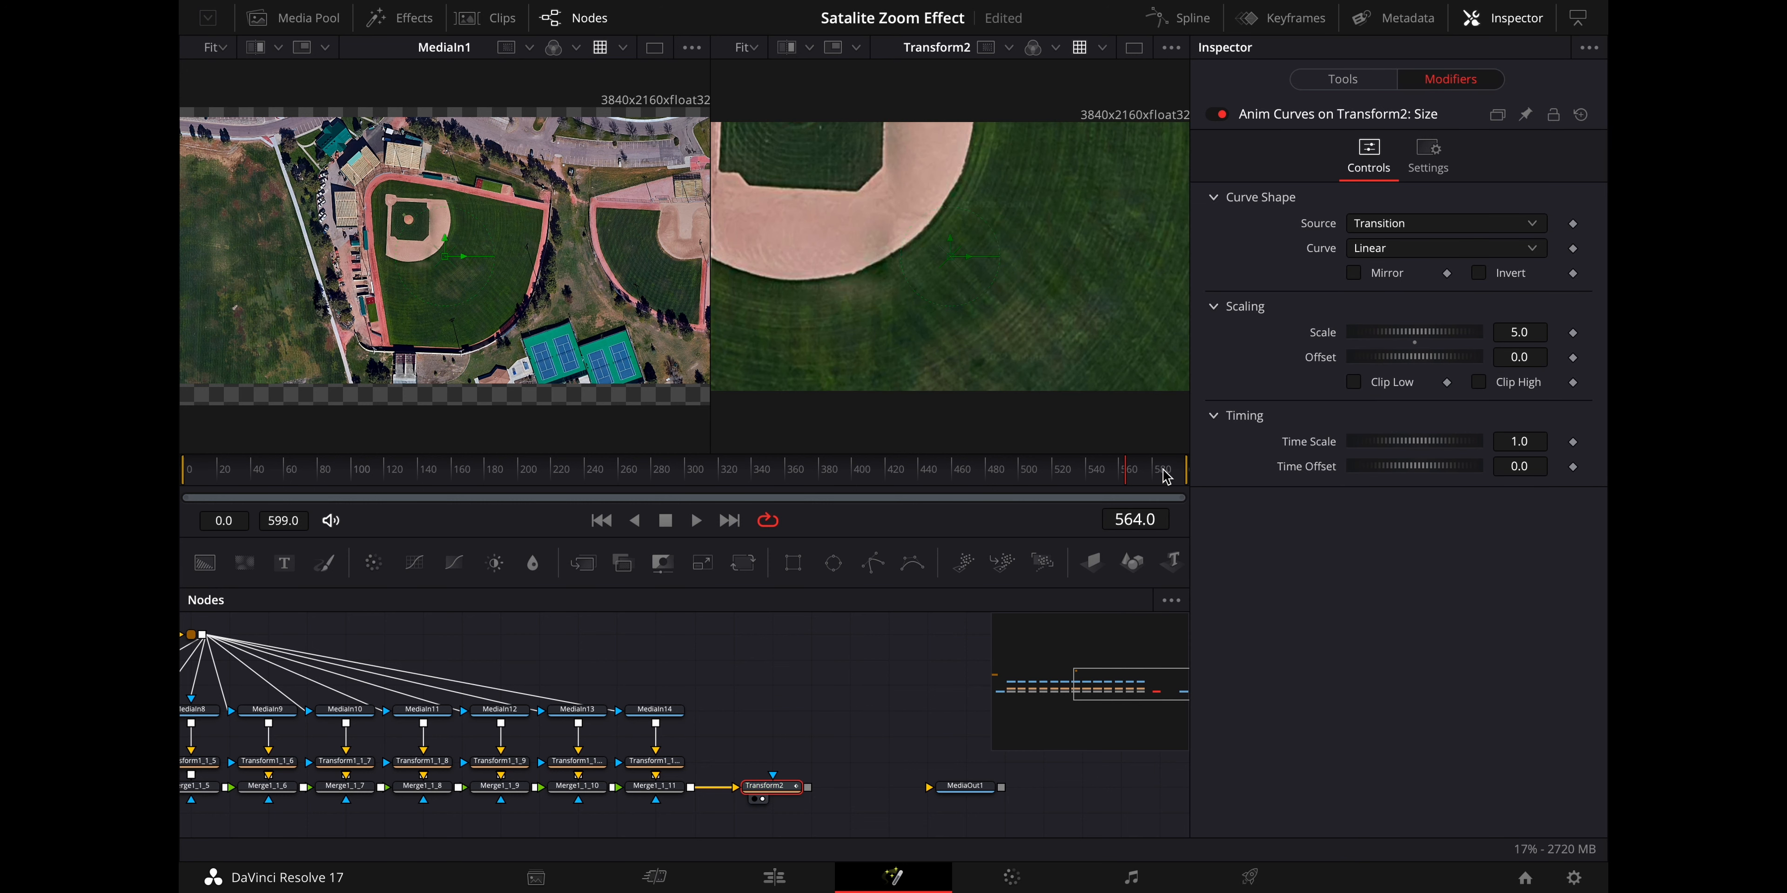
{"action": "left_click", "coordinate": [741, 475]}
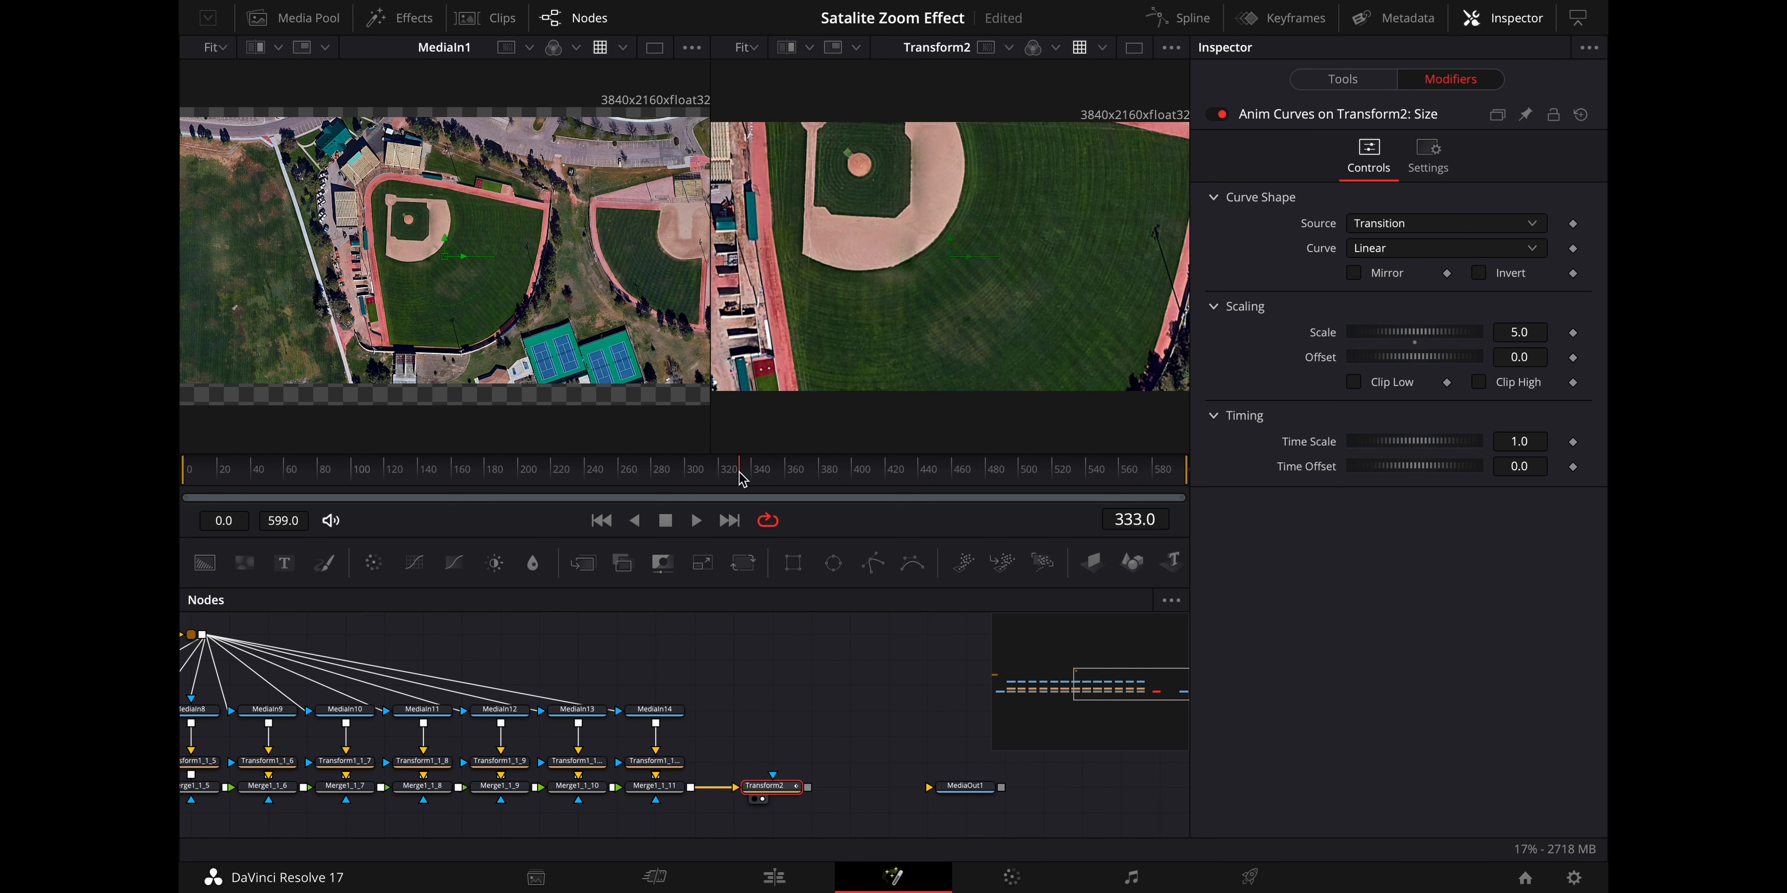
Invert the Anim Curves on Transform2's size, scrub the timeline to check the zoom direction, and return to frame 0
{"action": "left_click_drag", "start_coordinate": [740, 476], "coordinate": [189, 475]}
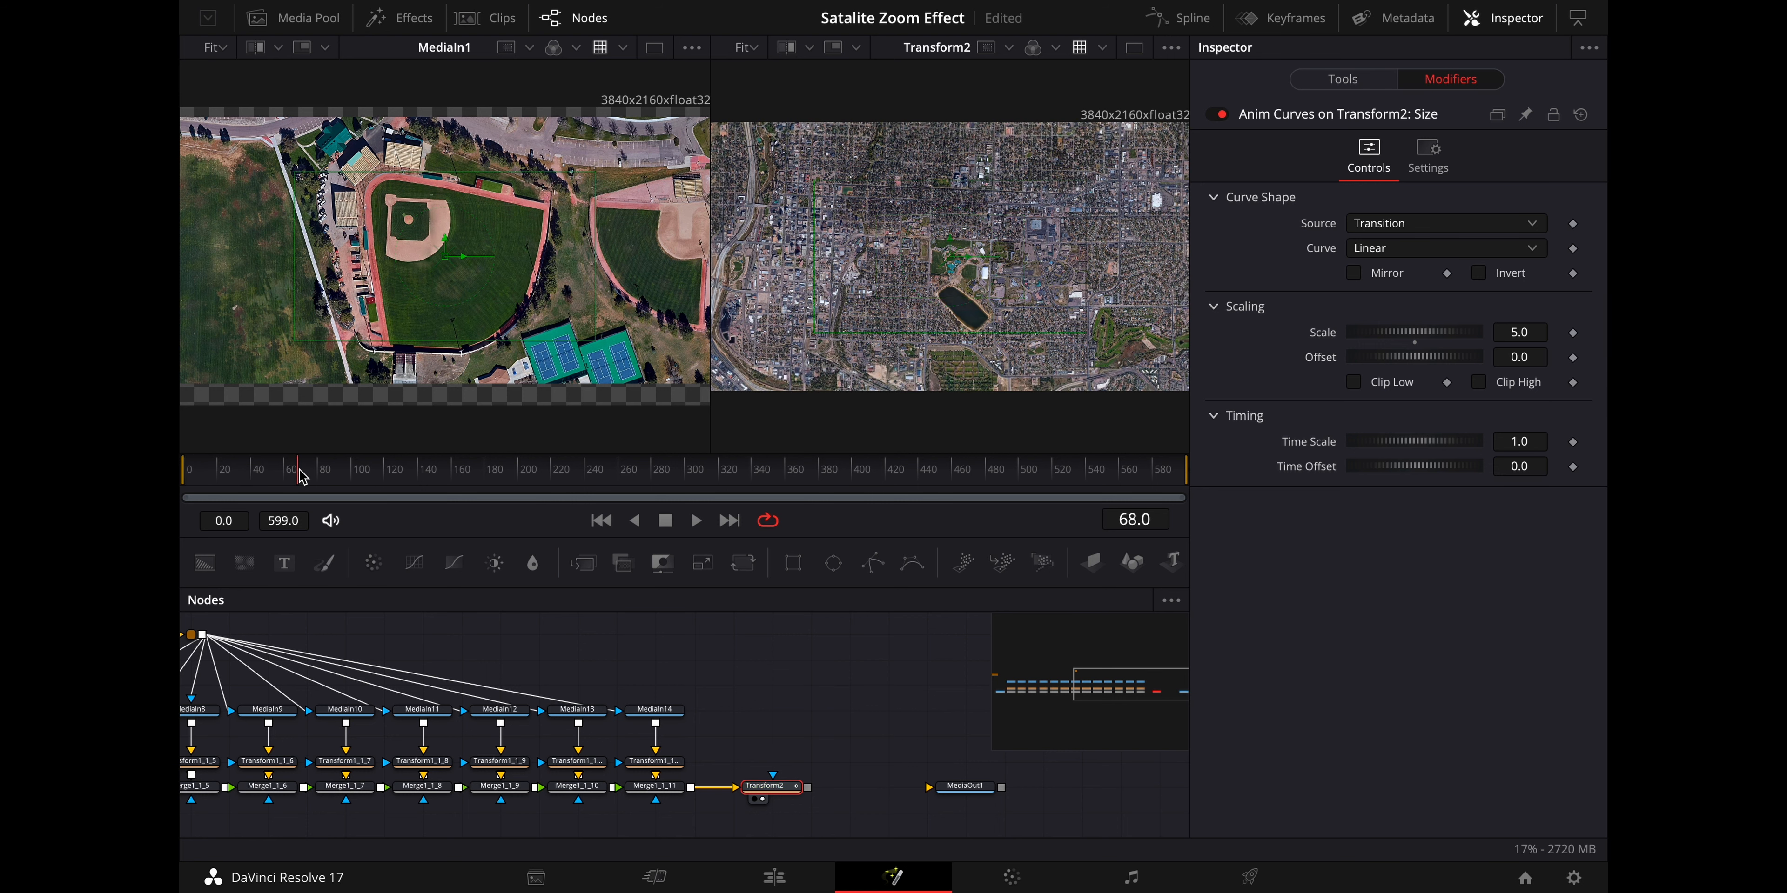
{"action": "left_click_drag", "start_coordinate": [351, 478], "coordinate": [726, 478]}
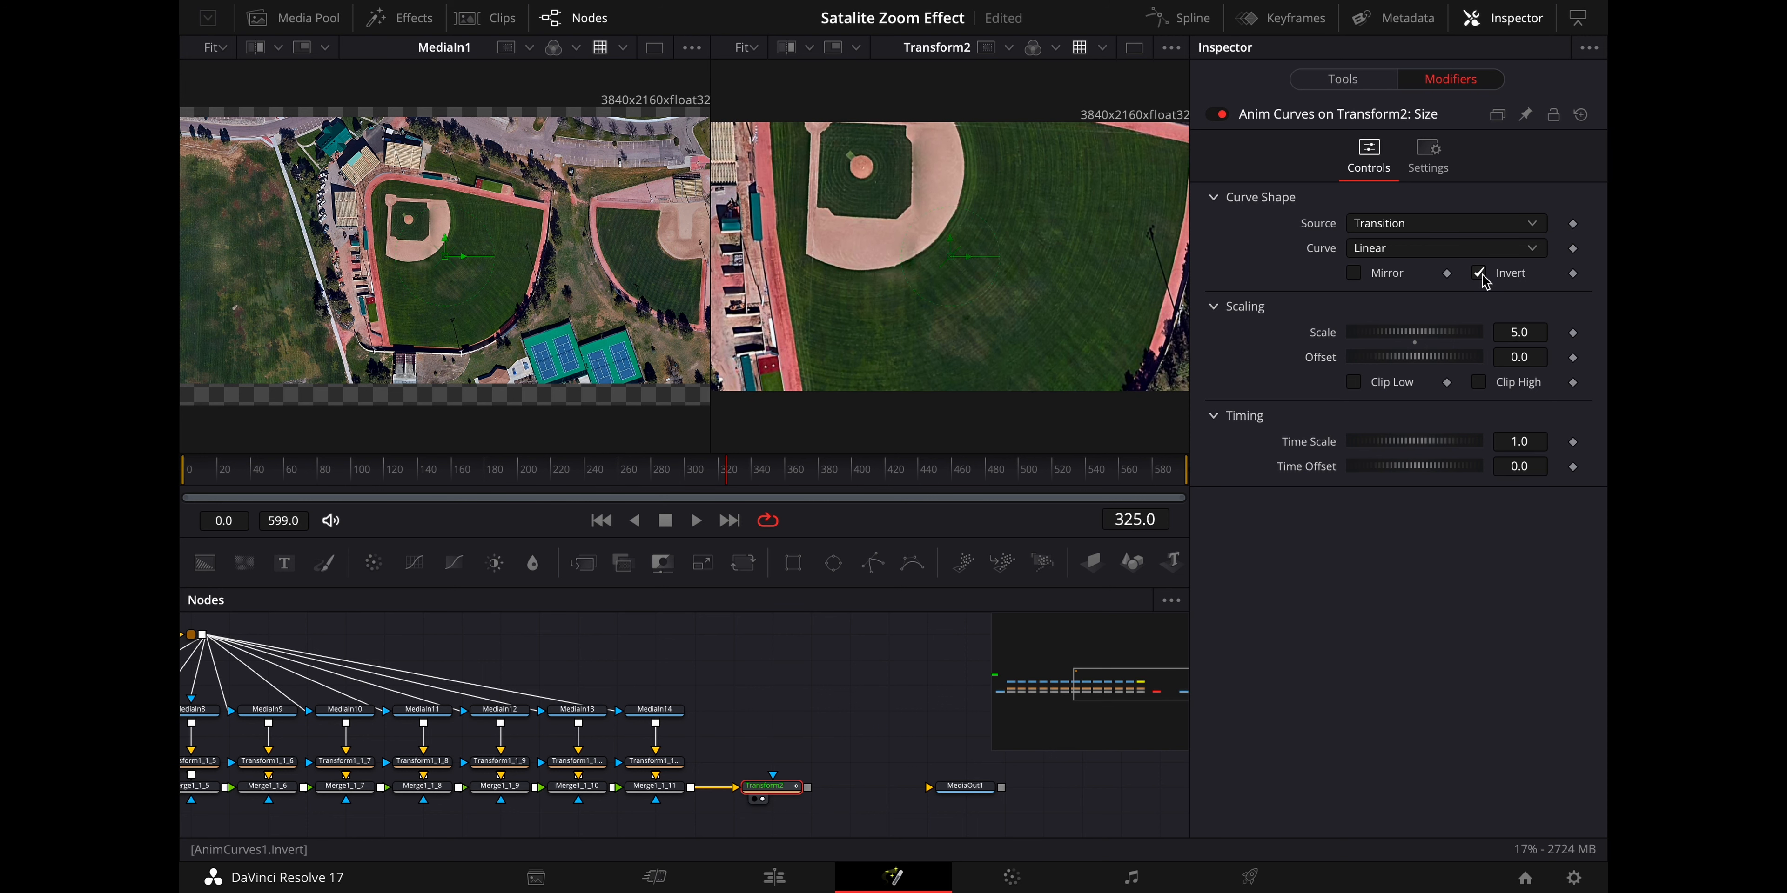
{"action": "left_click_drag", "start_coordinate": [244, 472], "coordinate": [928, 474]}
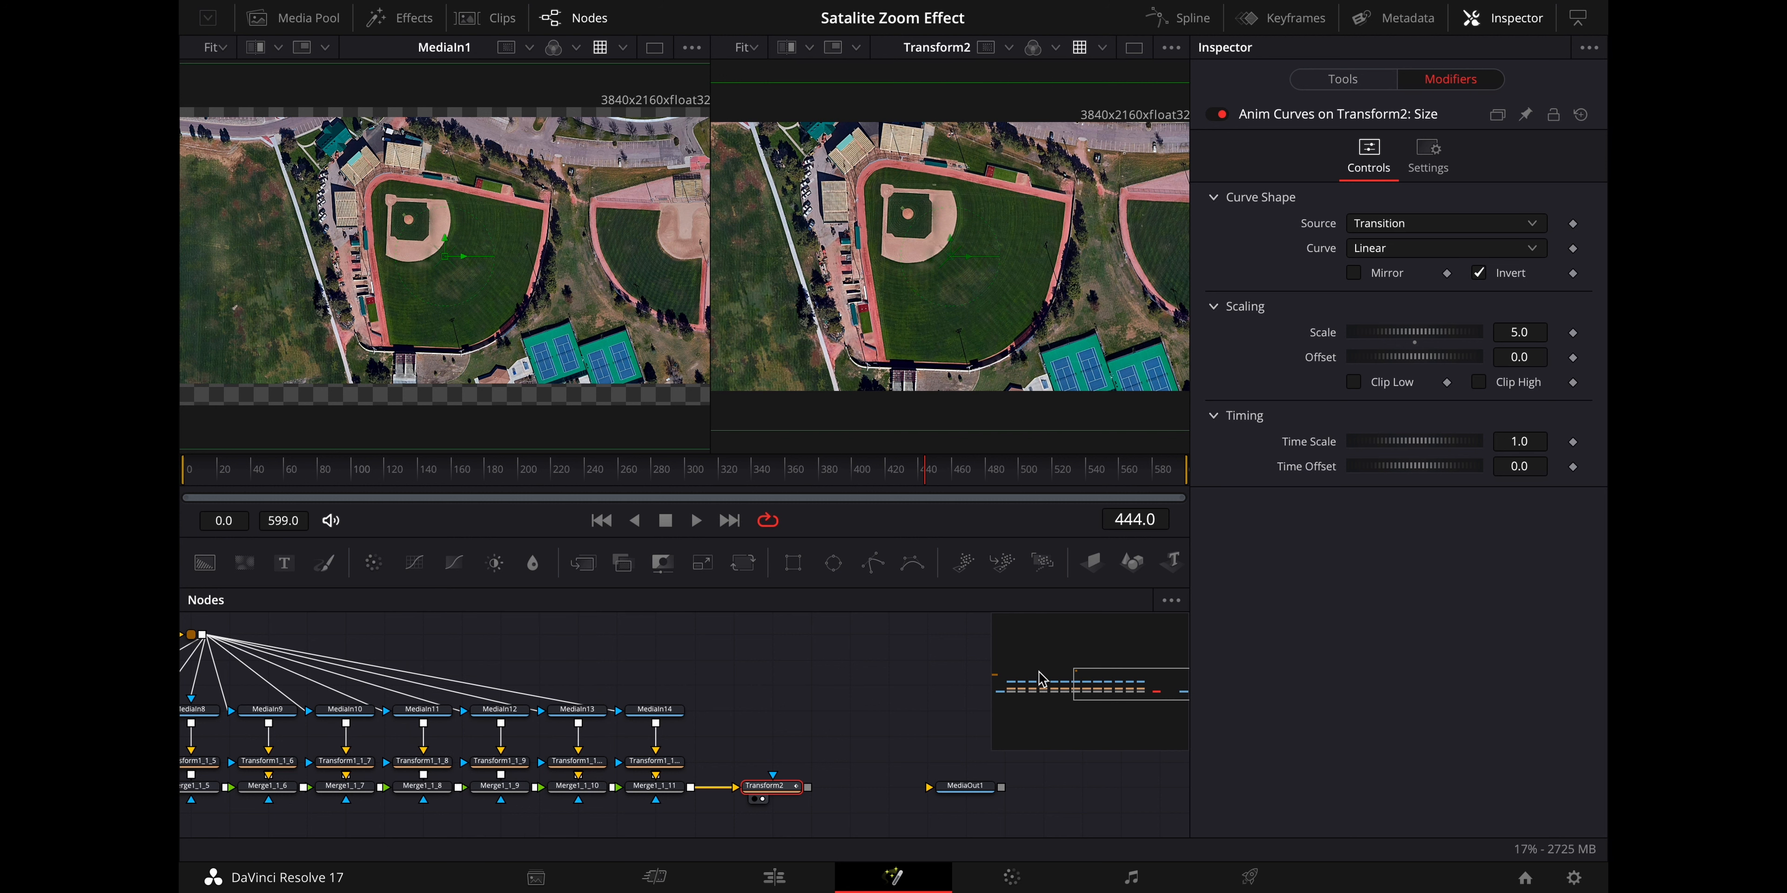
{"action": "left_click", "coordinate": [601, 521]}
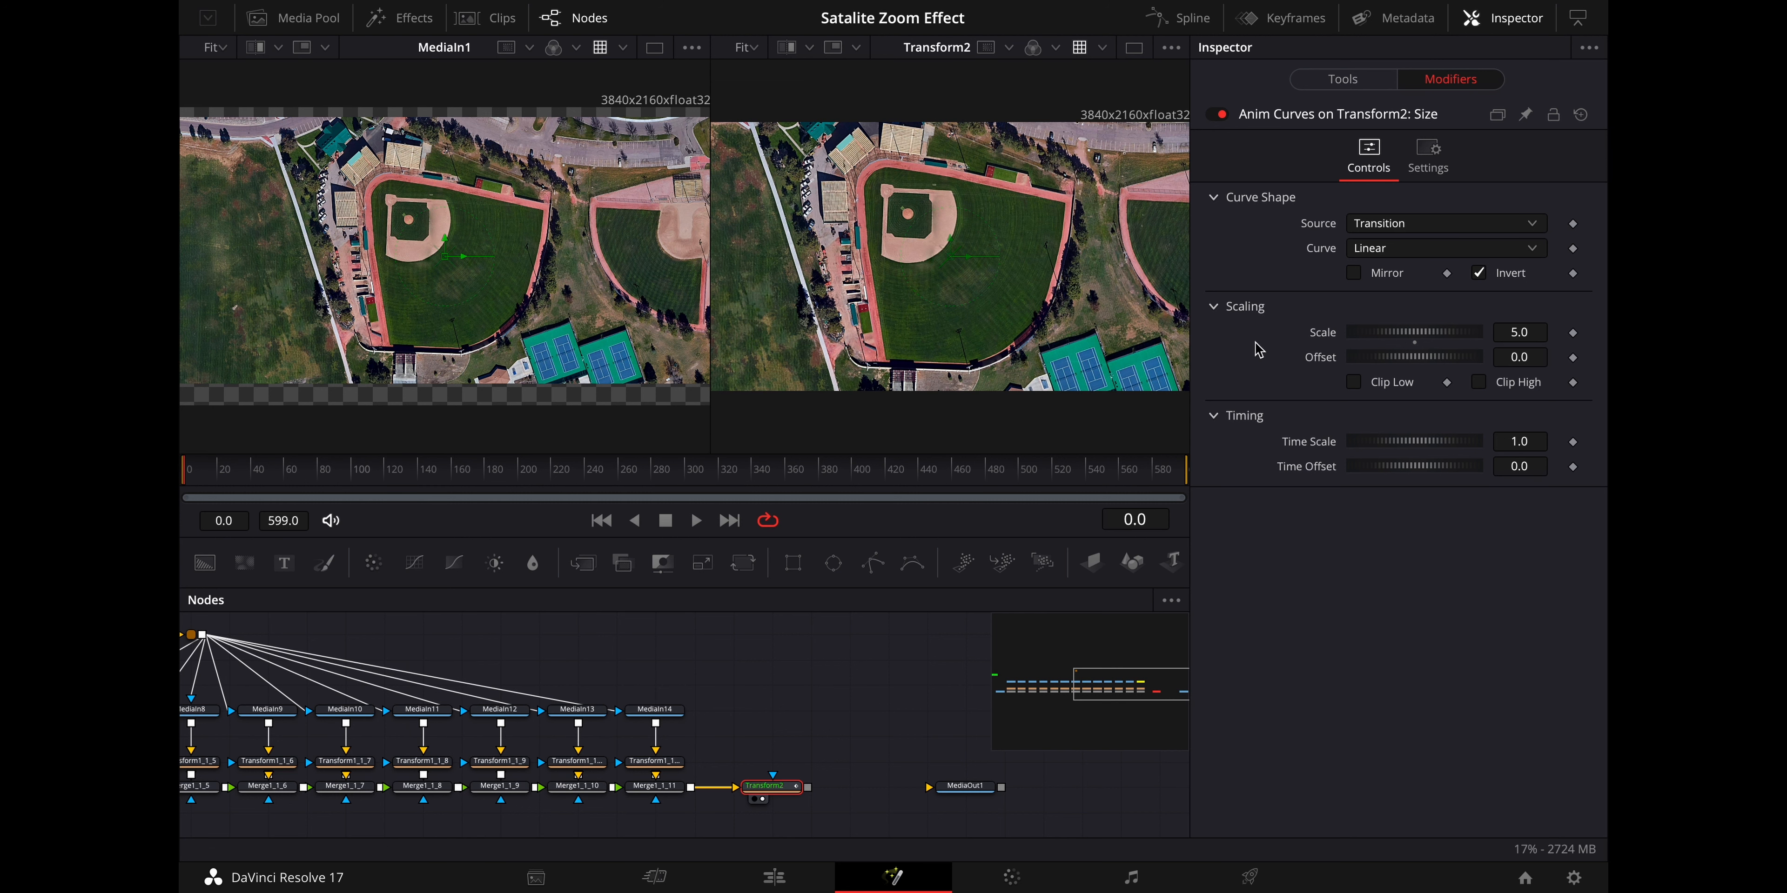
Change the curve type of Transform2's size animation to Easing
{"action": "left_click", "coordinate": [1392, 251]}
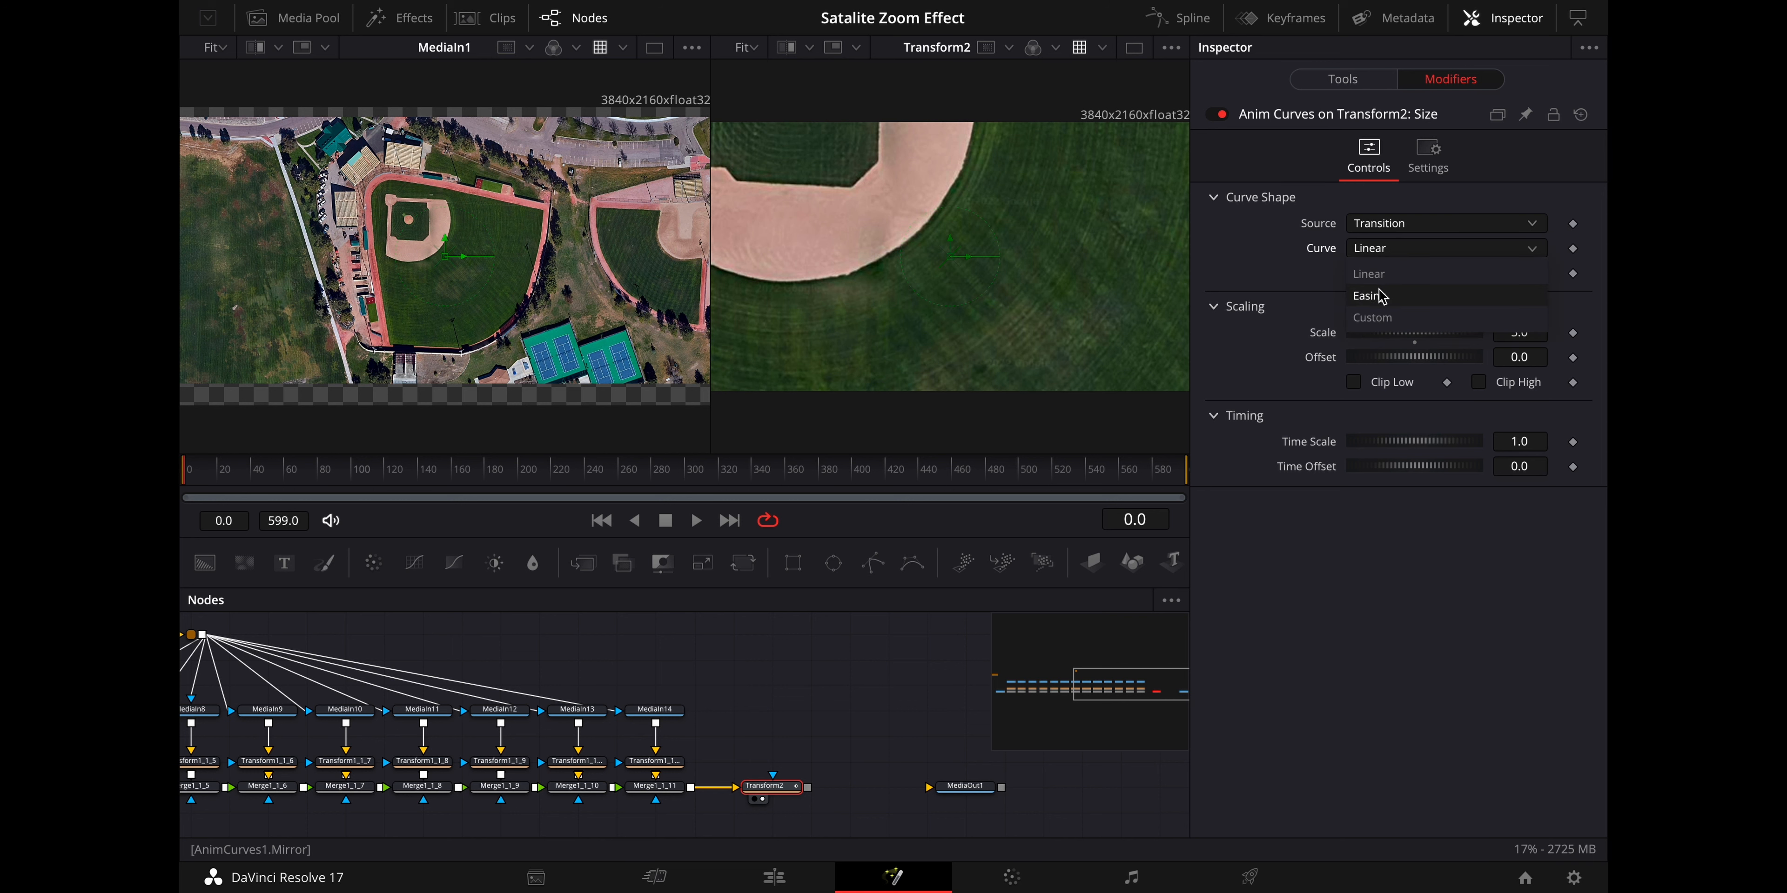
{"action": "left_click", "coordinate": [1377, 317]}
{"action": "left_click", "coordinate": [1396, 249]}
{"action": "left_click", "coordinate": [1390, 296]}
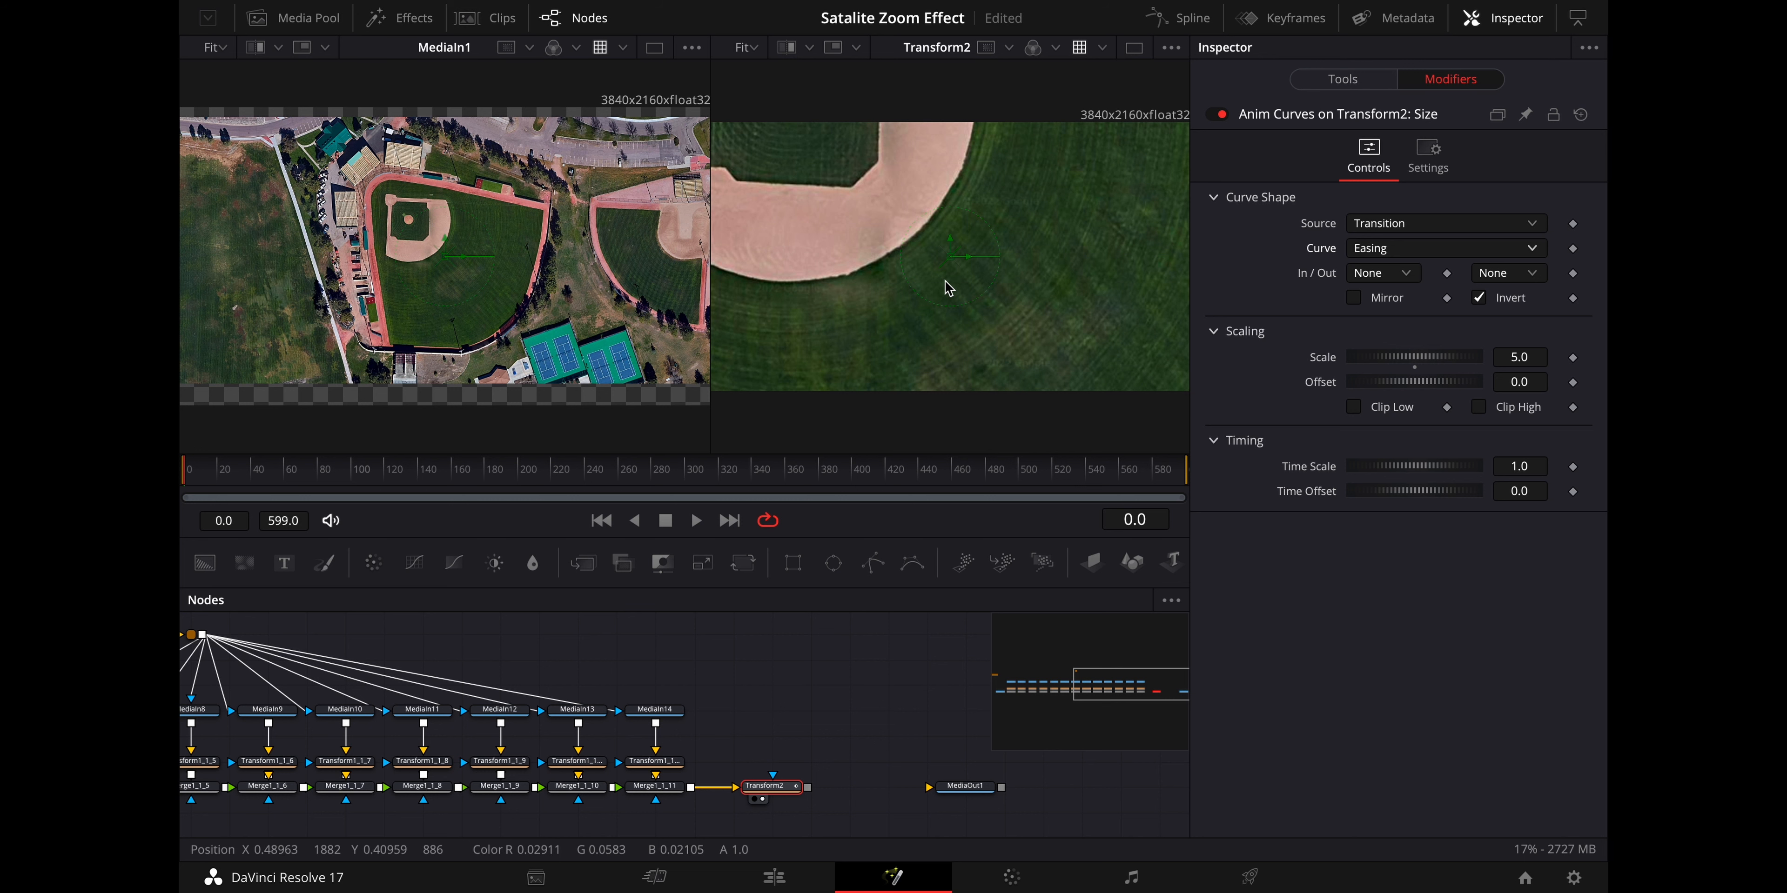
Set the scale of Transform2's size animation curve to 1
{"action": "left_click", "coordinate": [1519, 358]}
{"action": "type", "text": "1"}
{"action": "key", "text": "Tab"}
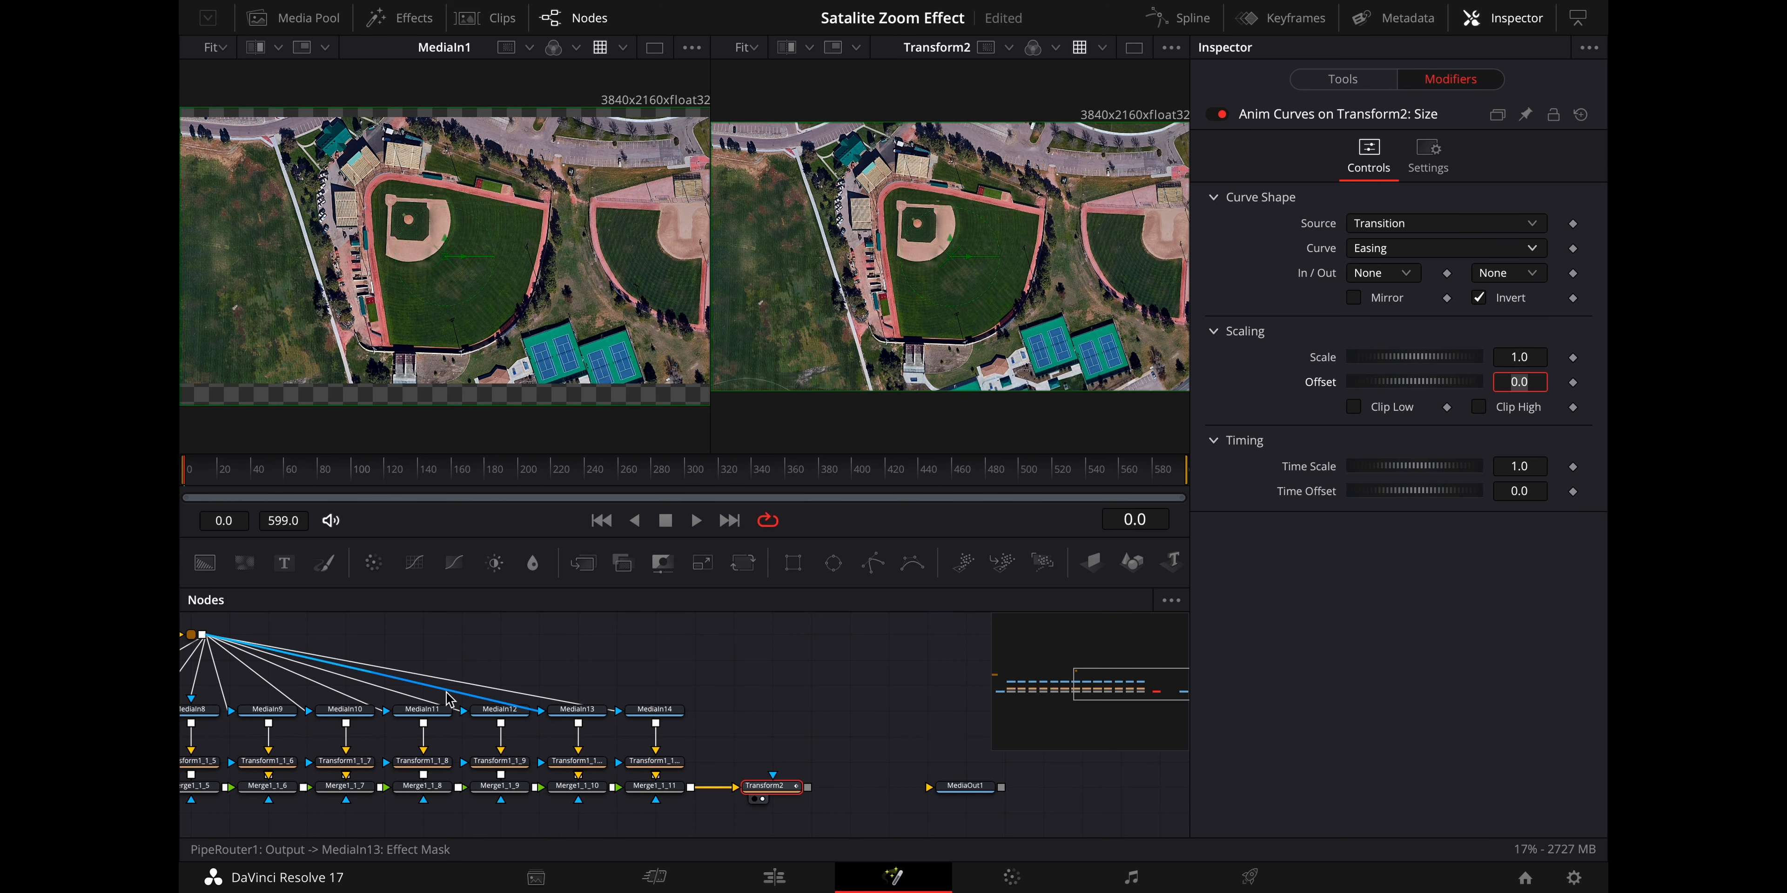
Scrub from the start to the end of the timeline to examine the zoom speed in the Transform2 view
{"action": "scroll", "coordinate": [450, 700], "scroll_direction": "left", "scroll_amount": 10}
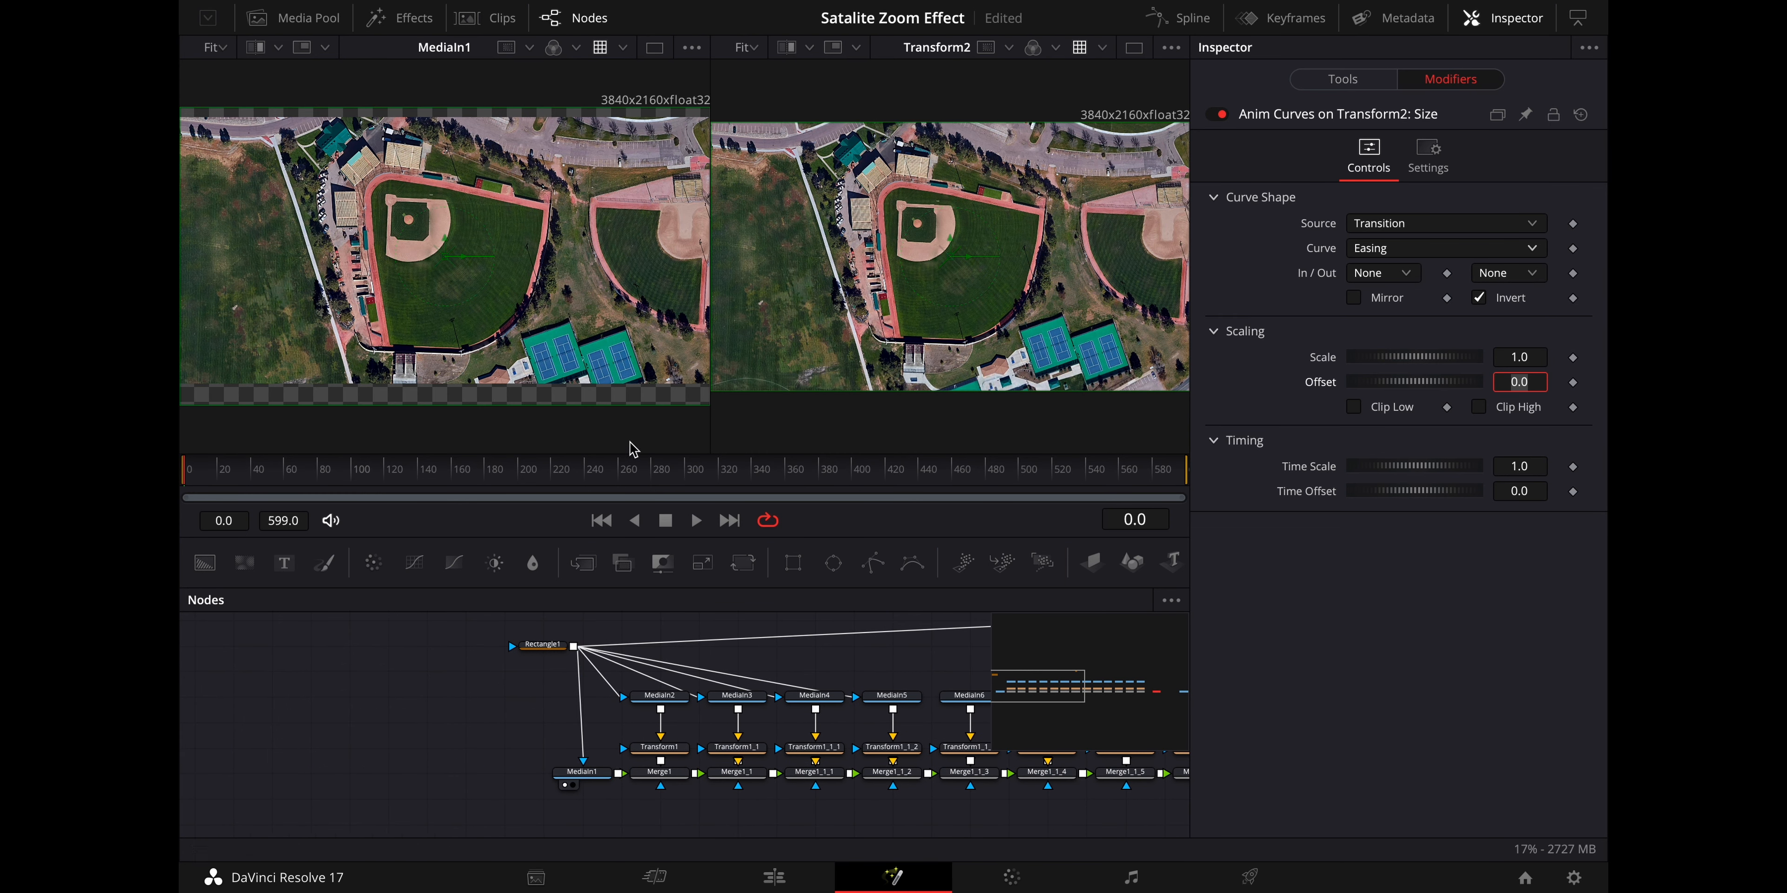
{"action": "left_click", "coordinate": [232, 479]}
{"action": "left_click_drag", "start_coordinate": [232, 479], "coordinate": [490, 477]}
{"action": "left_click", "coordinate": [580, 476]}
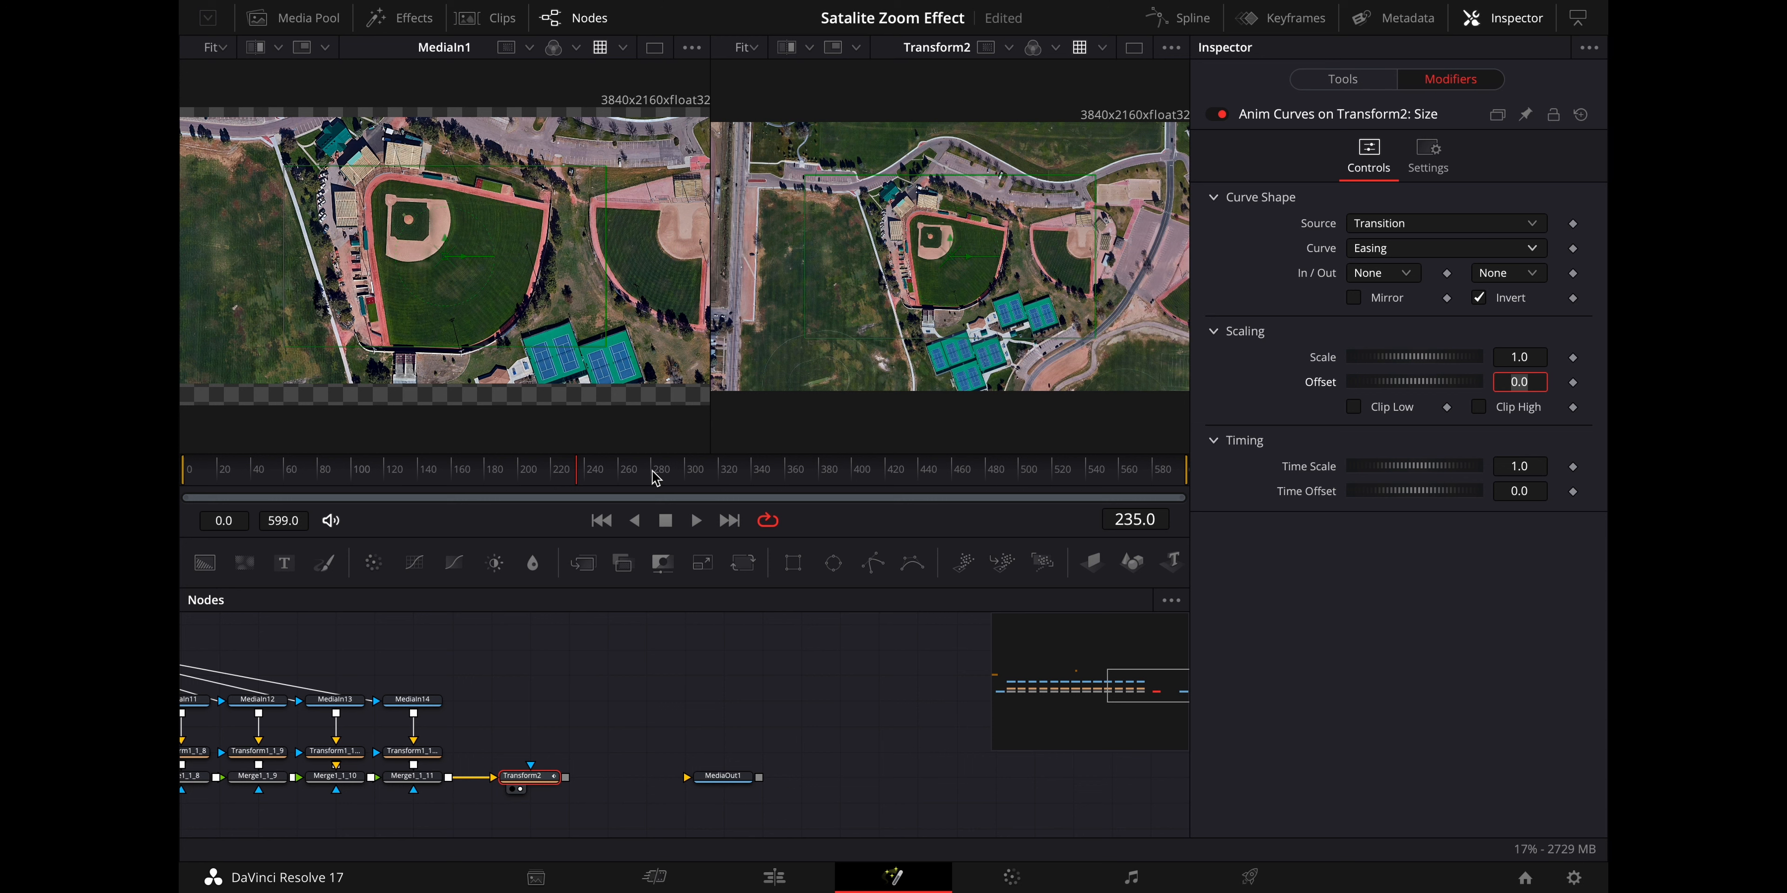
{"action": "left_click", "coordinate": [652, 476]}
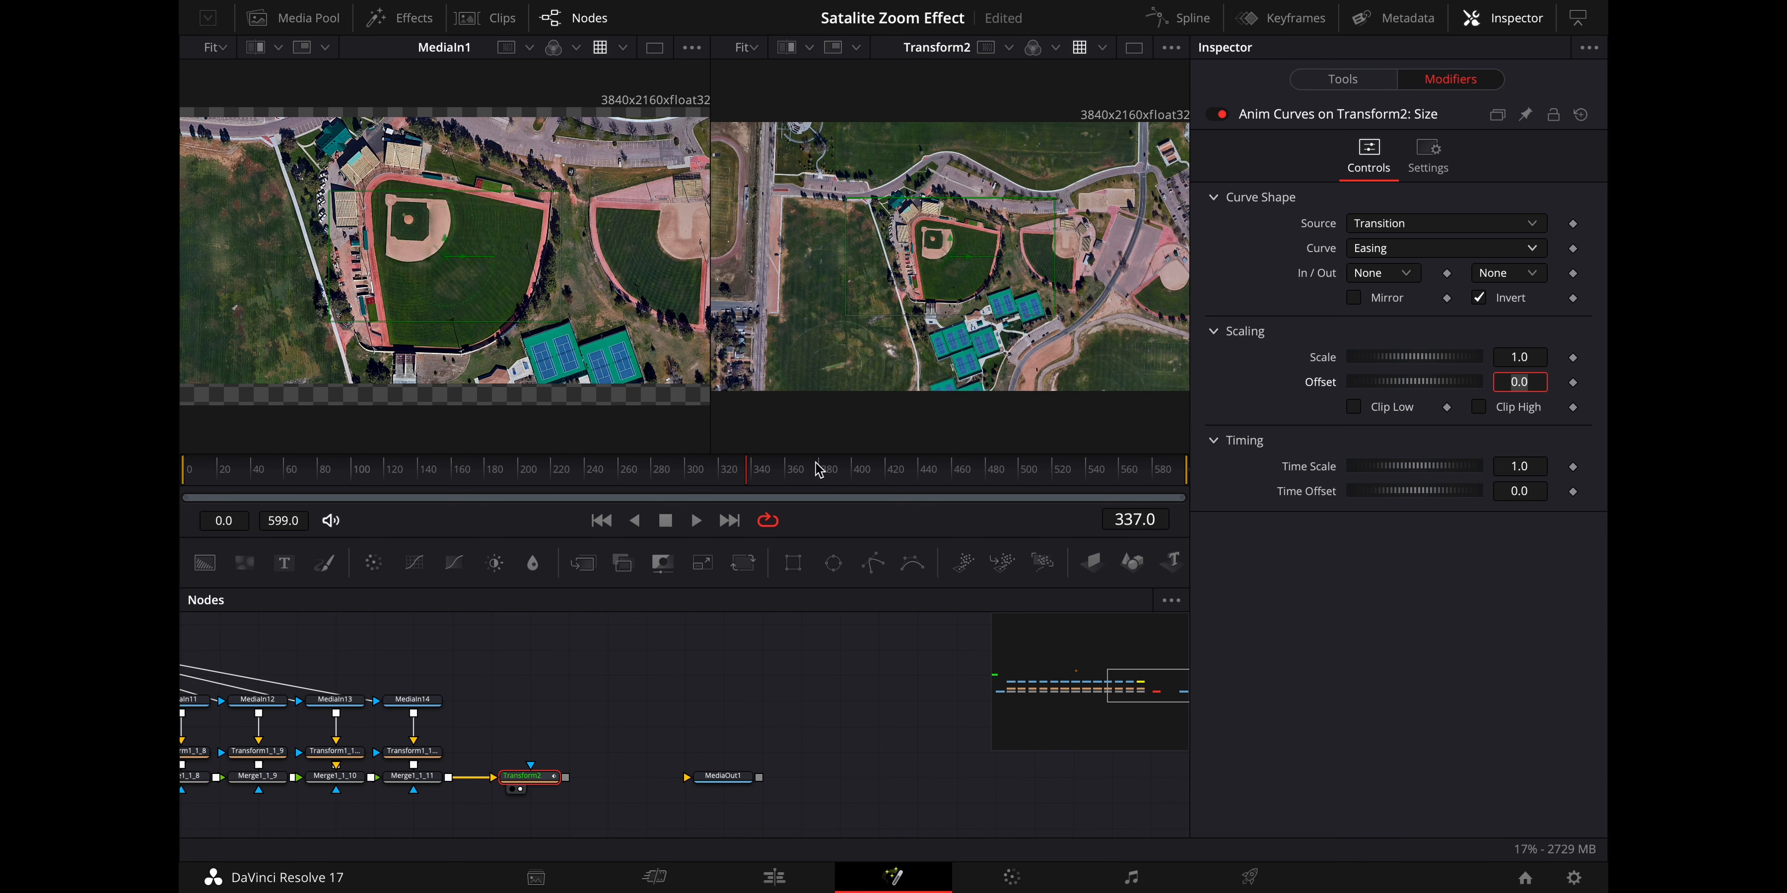
{"action": "left_click", "coordinate": [827, 476]}
{"action": "left_click", "coordinate": [900, 475]}
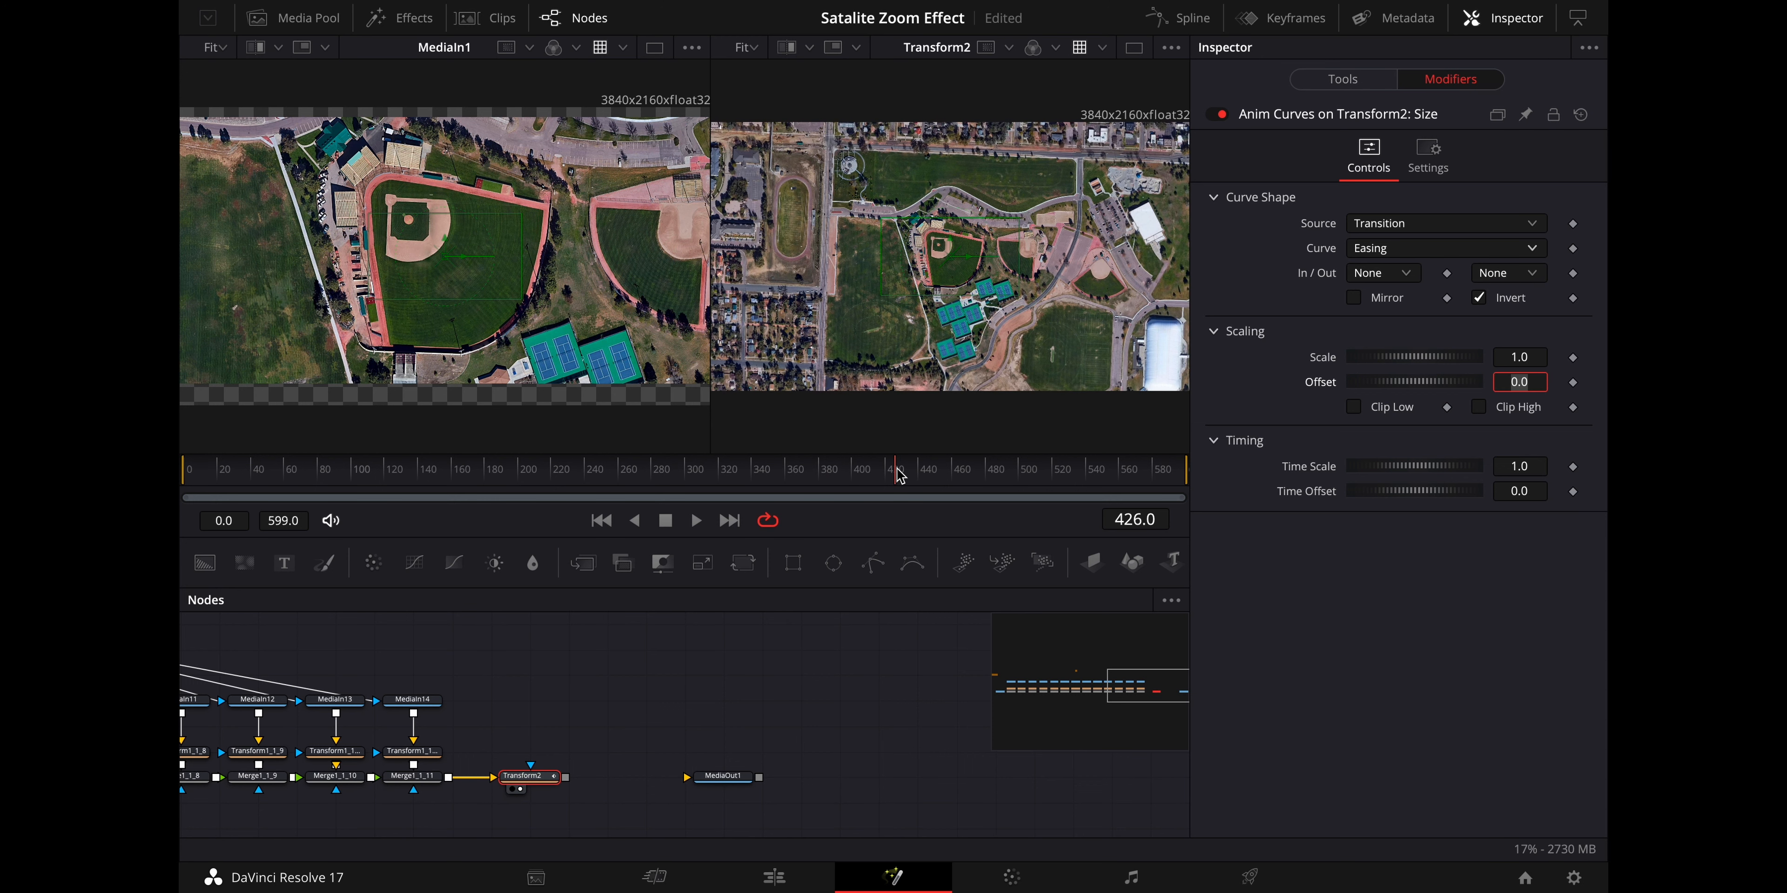
{"action": "left_click", "coordinate": [930, 476]}
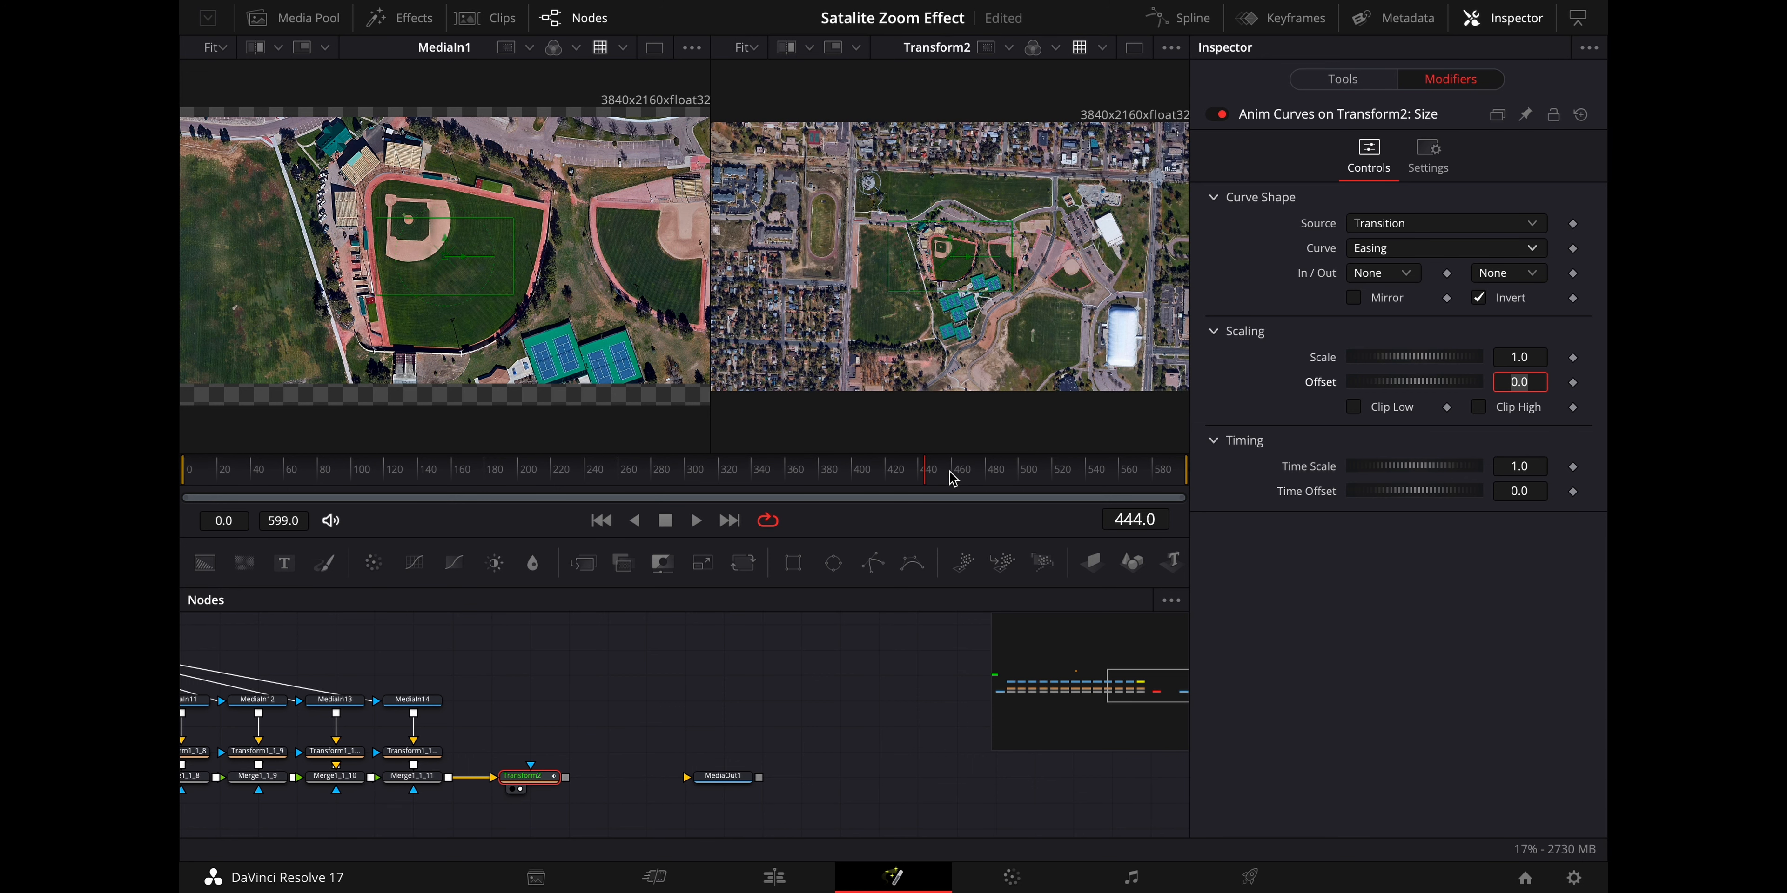
{"action": "left_click", "coordinate": [954, 478]}
{"action": "left_click", "coordinate": [997, 476]}
{"action": "left_click", "coordinate": [1058, 476]}
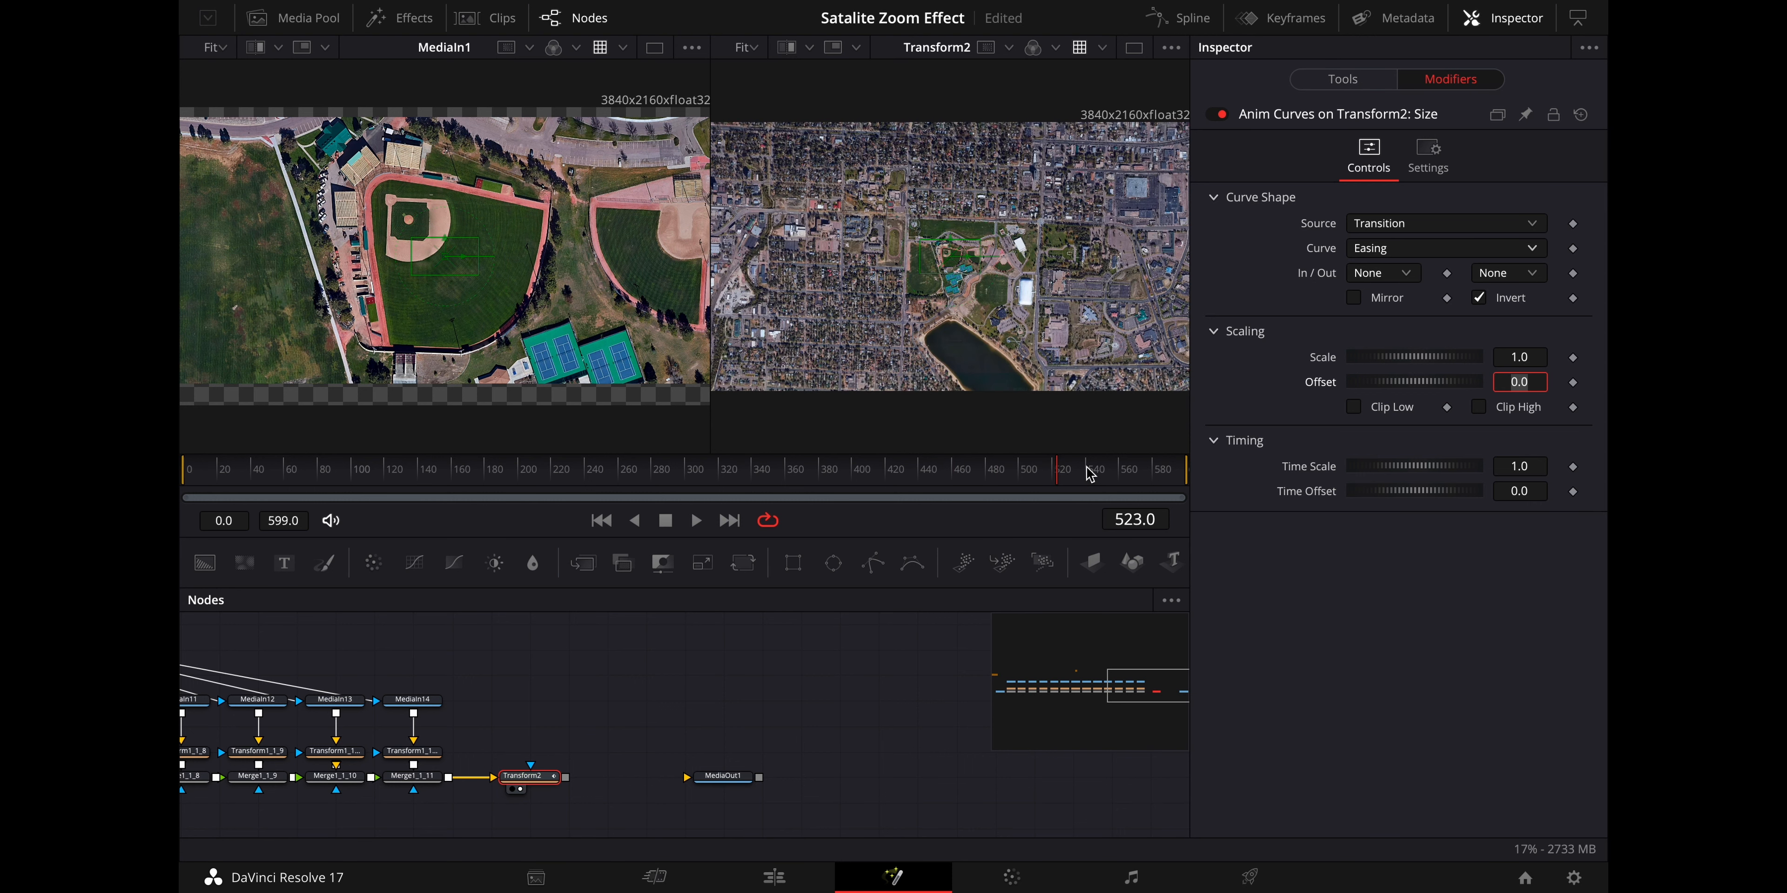
{"action": "left_click", "coordinate": [1106, 476]}
{"action": "left_click", "coordinate": [1138, 478]}
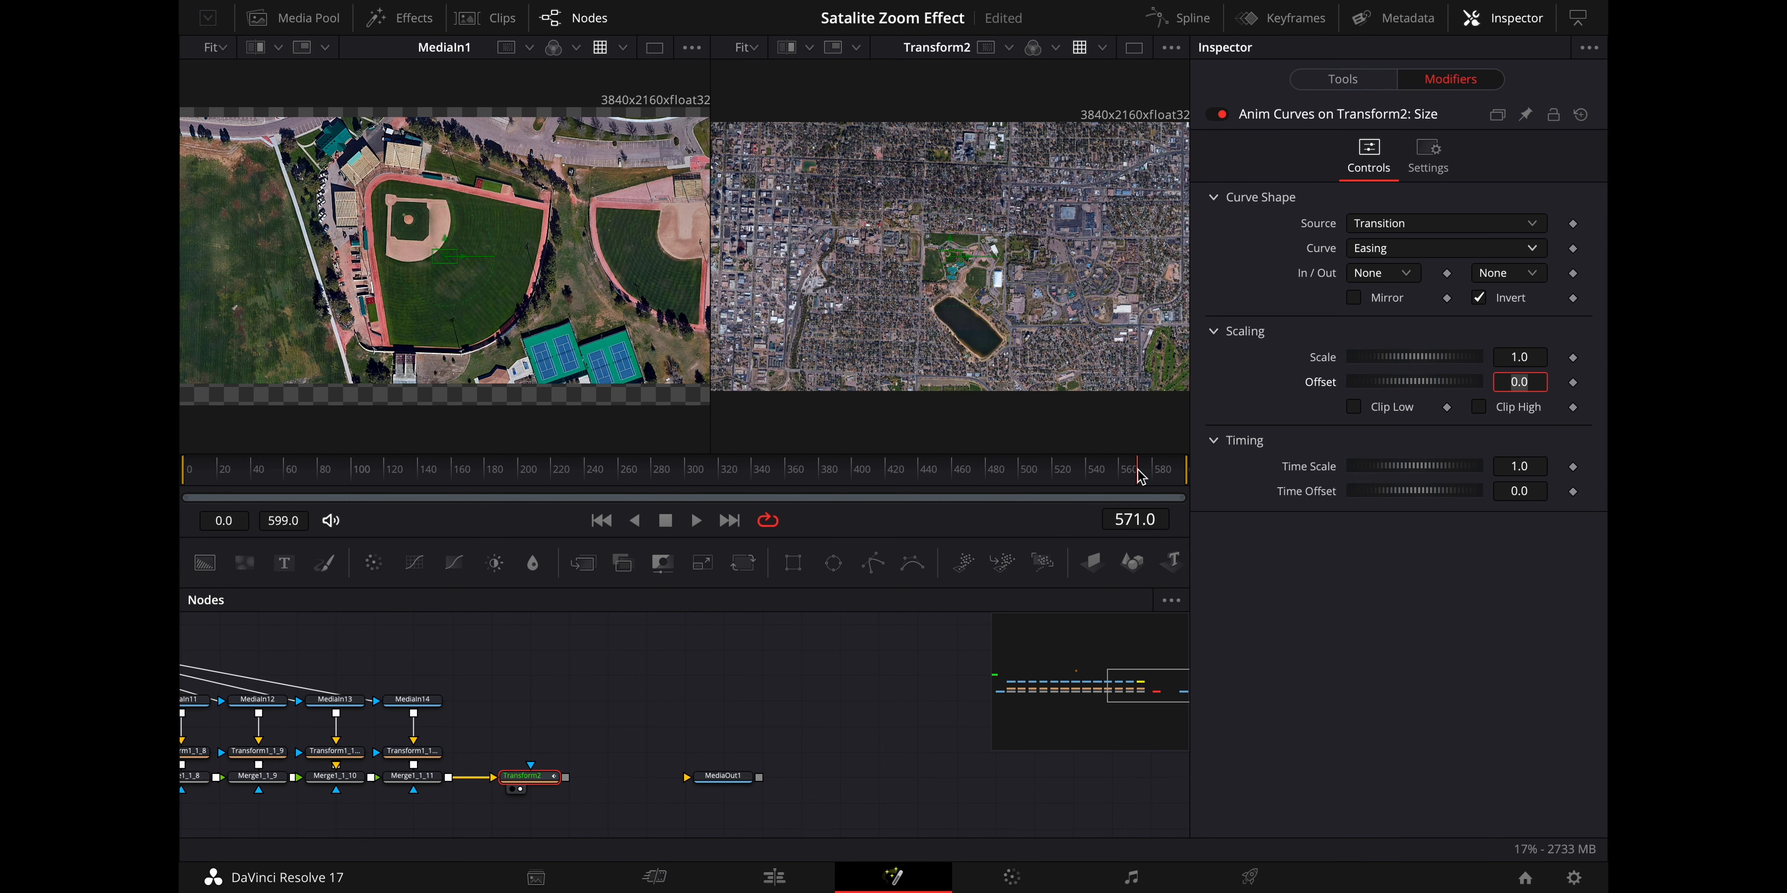
{"action": "left_click", "coordinate": [1158, 478]}
{"action": "left_click", "coordinate": [1170, 477]}
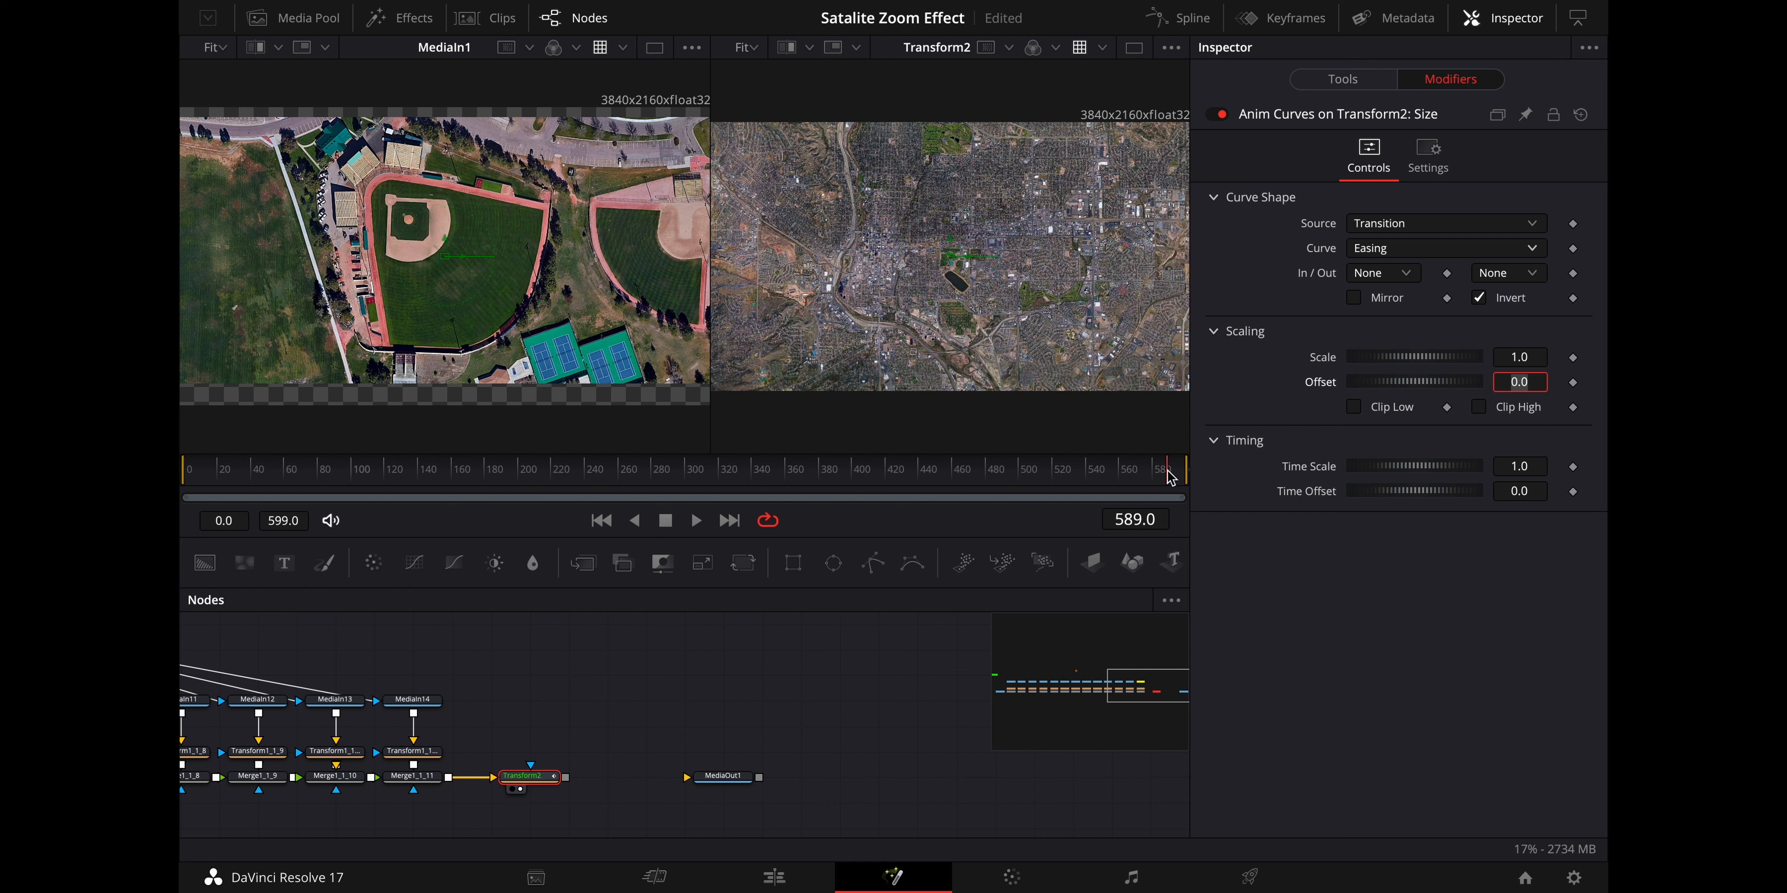
{"action": "left_click", "coordinate": [1177, 478]}
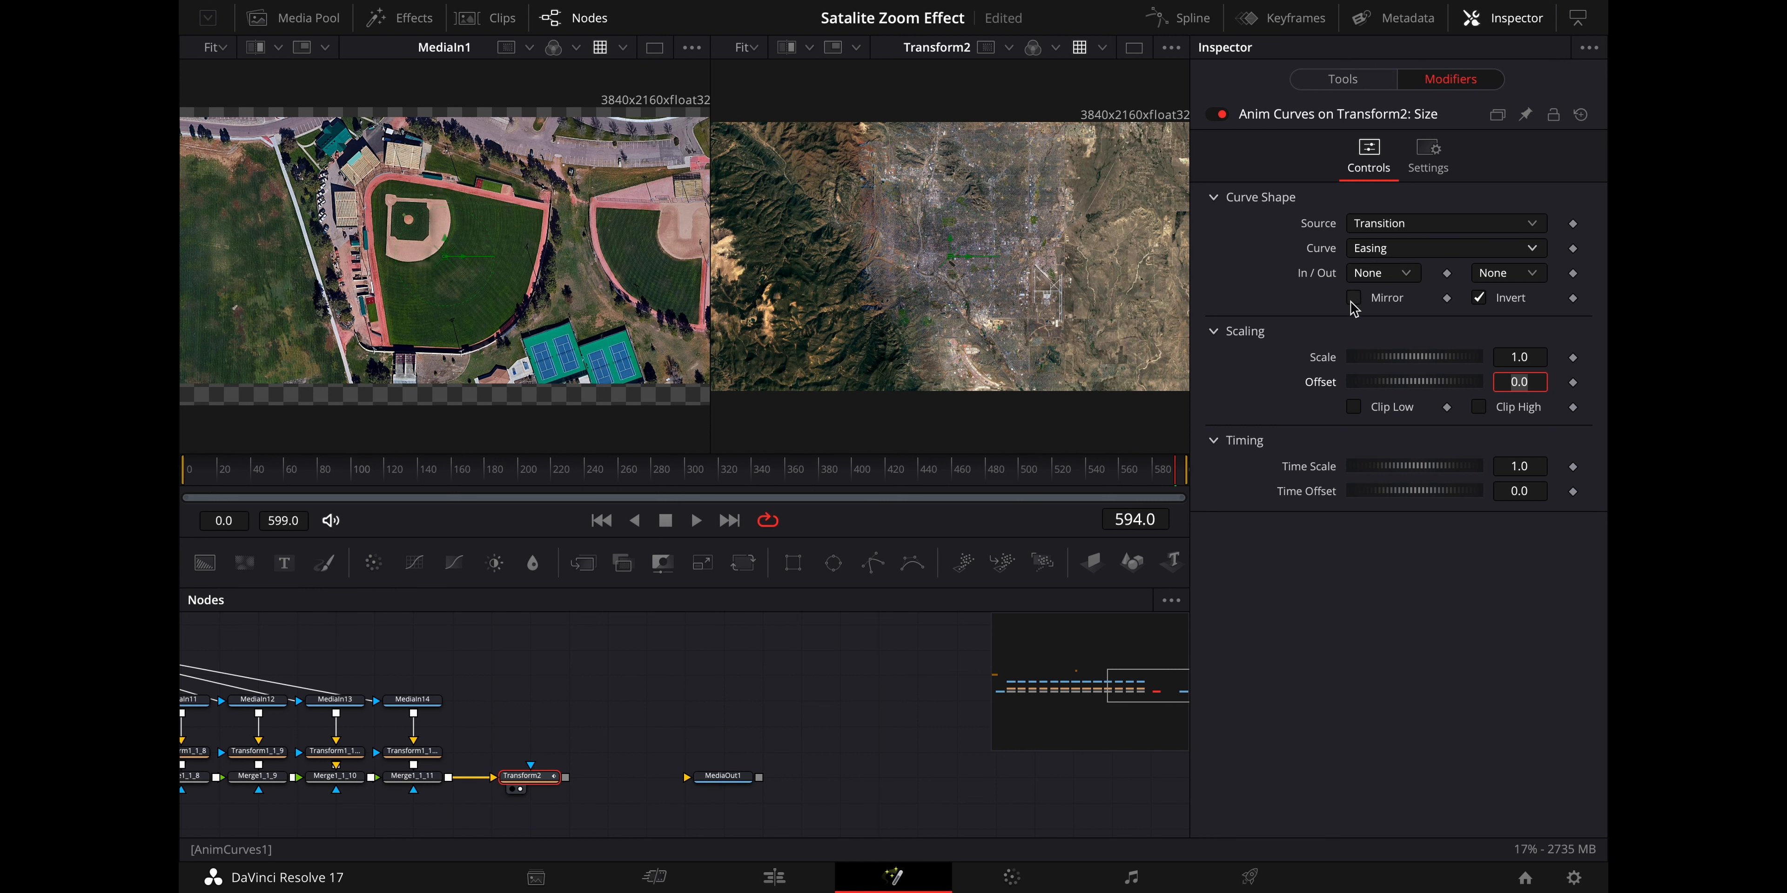
Set the size curve's Out easing to Quart and check the zoom at frame 558
{"action": "left_click", "coordinate": [1532, 277]}
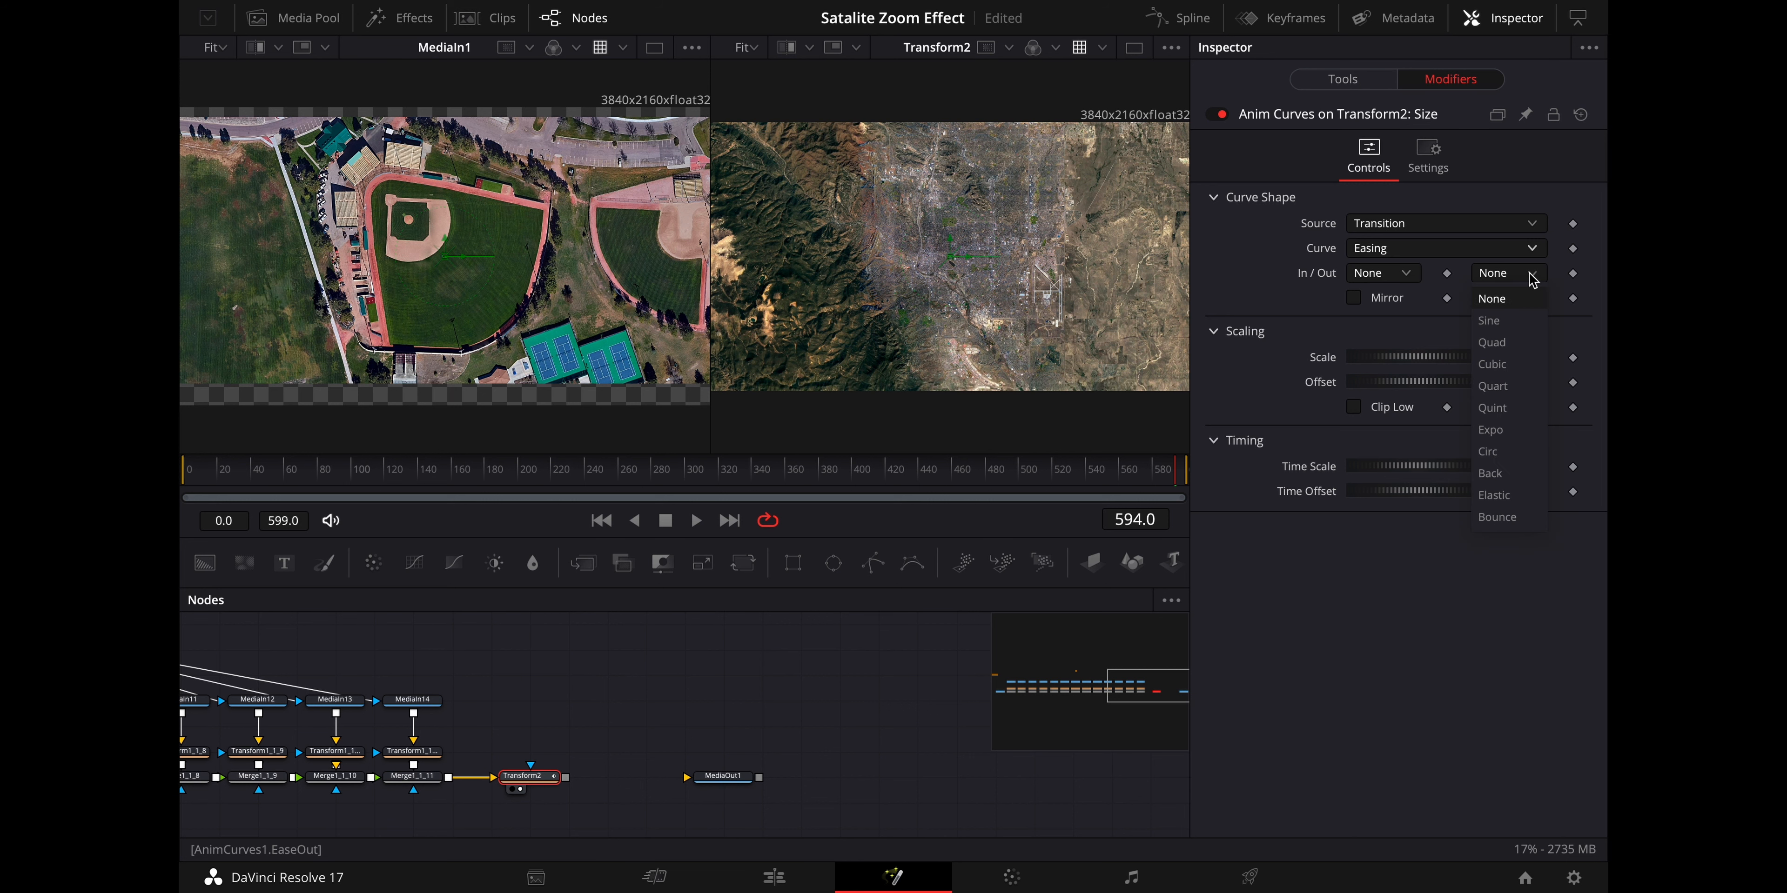
{"action": "left_click", "coordinate": [1507, 389]}
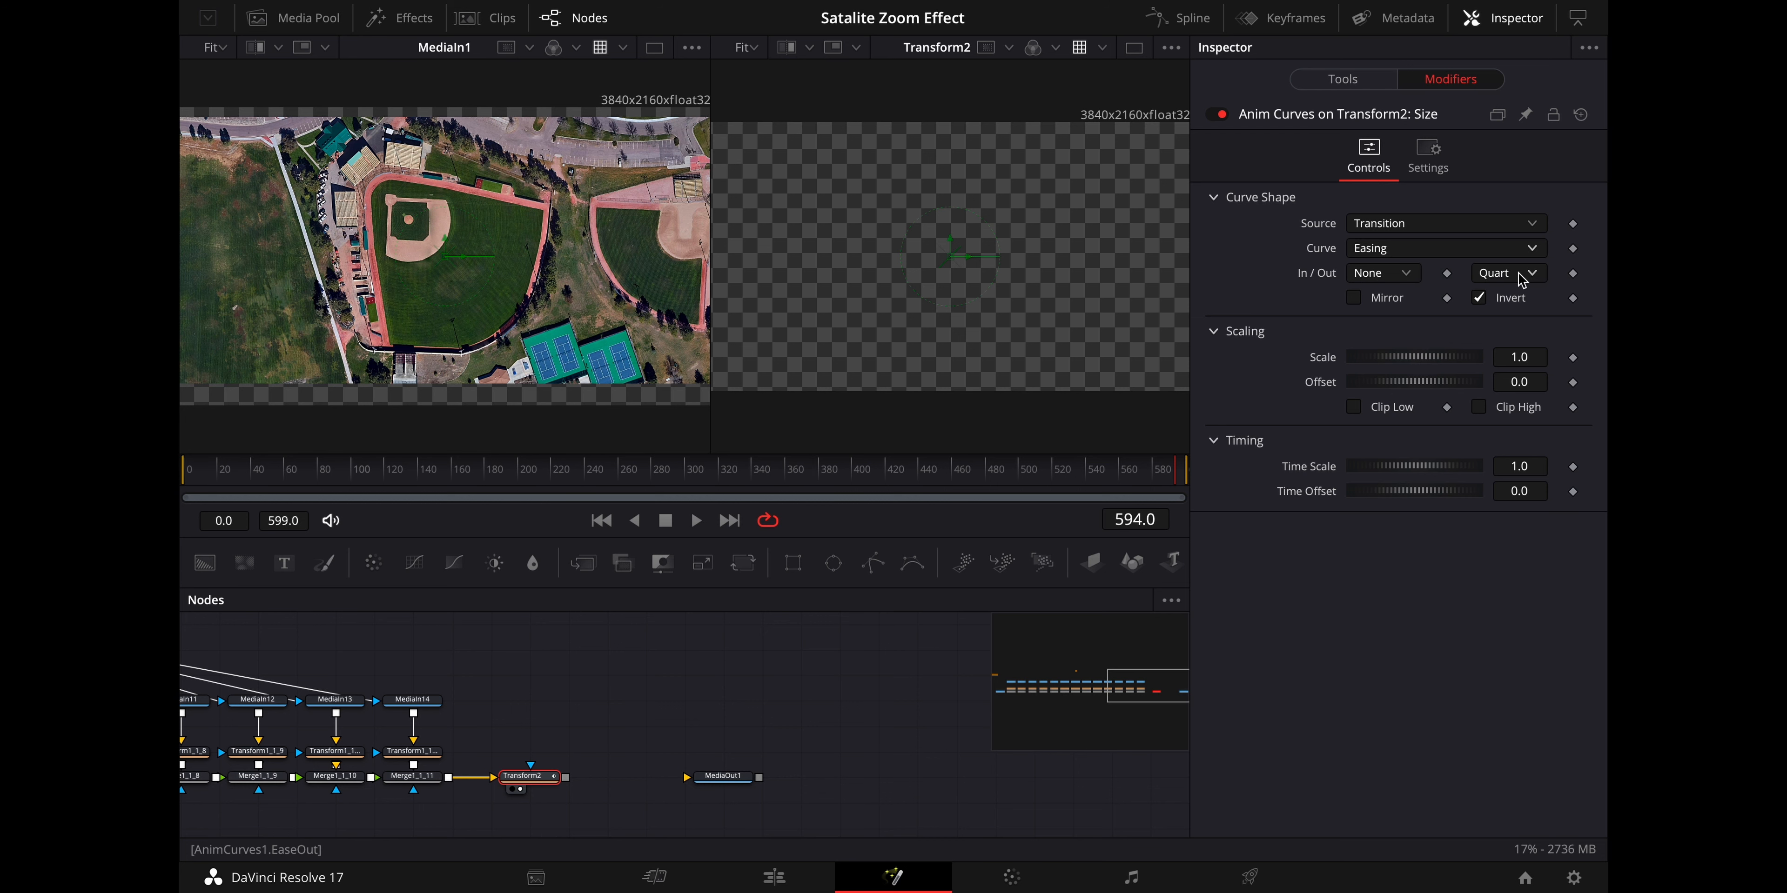
{"action": "left_click", "coordinate": [1118, 472]}
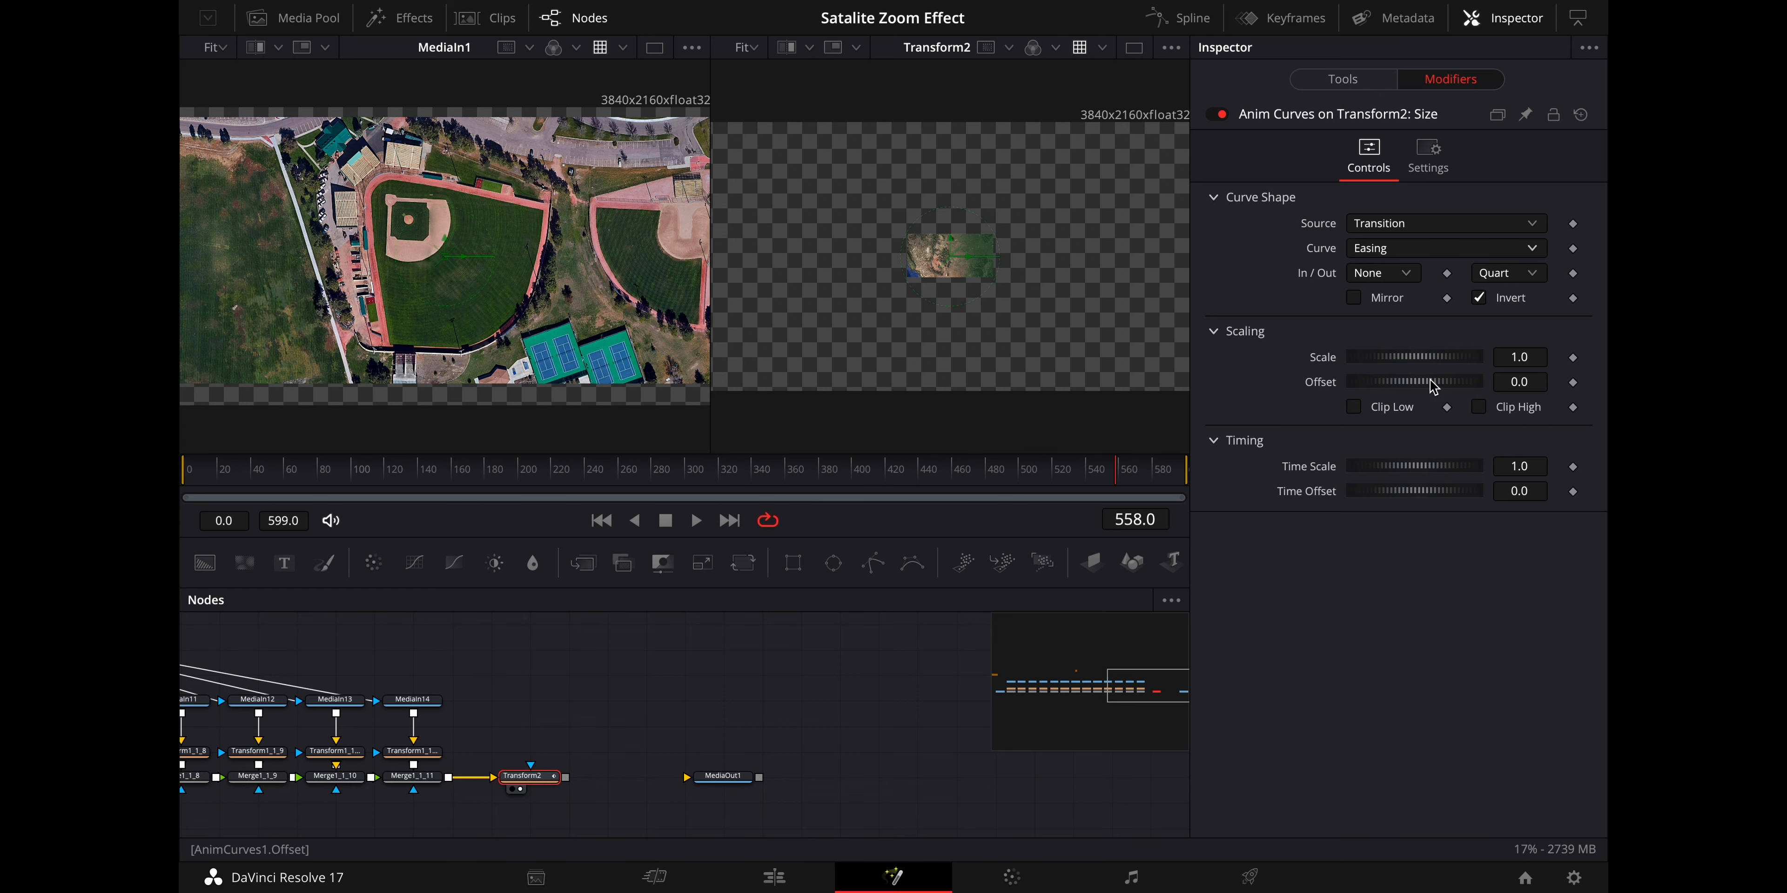
Try offsets of 0.22 and 0.0001 for the size curve near the end of the timeline
{"action": "left_click_drag", "start_coordinate": [1448, 386], "coordinate": [1450, 386]}
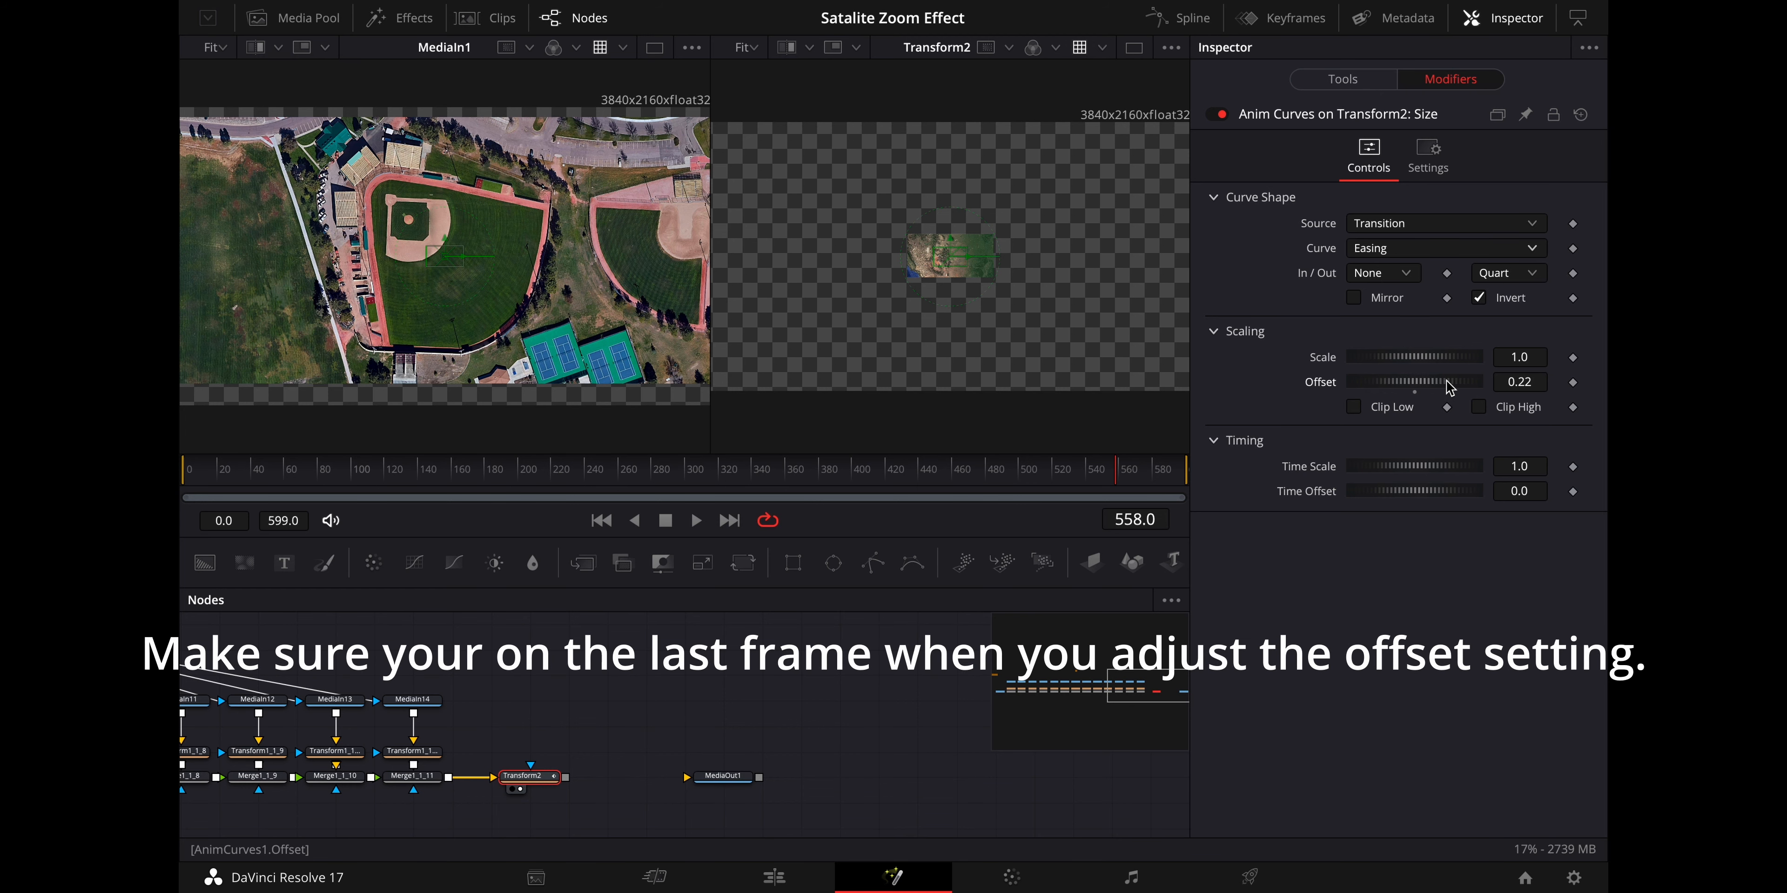
{"action": "left_click", "coordinate": [1172, 473]}
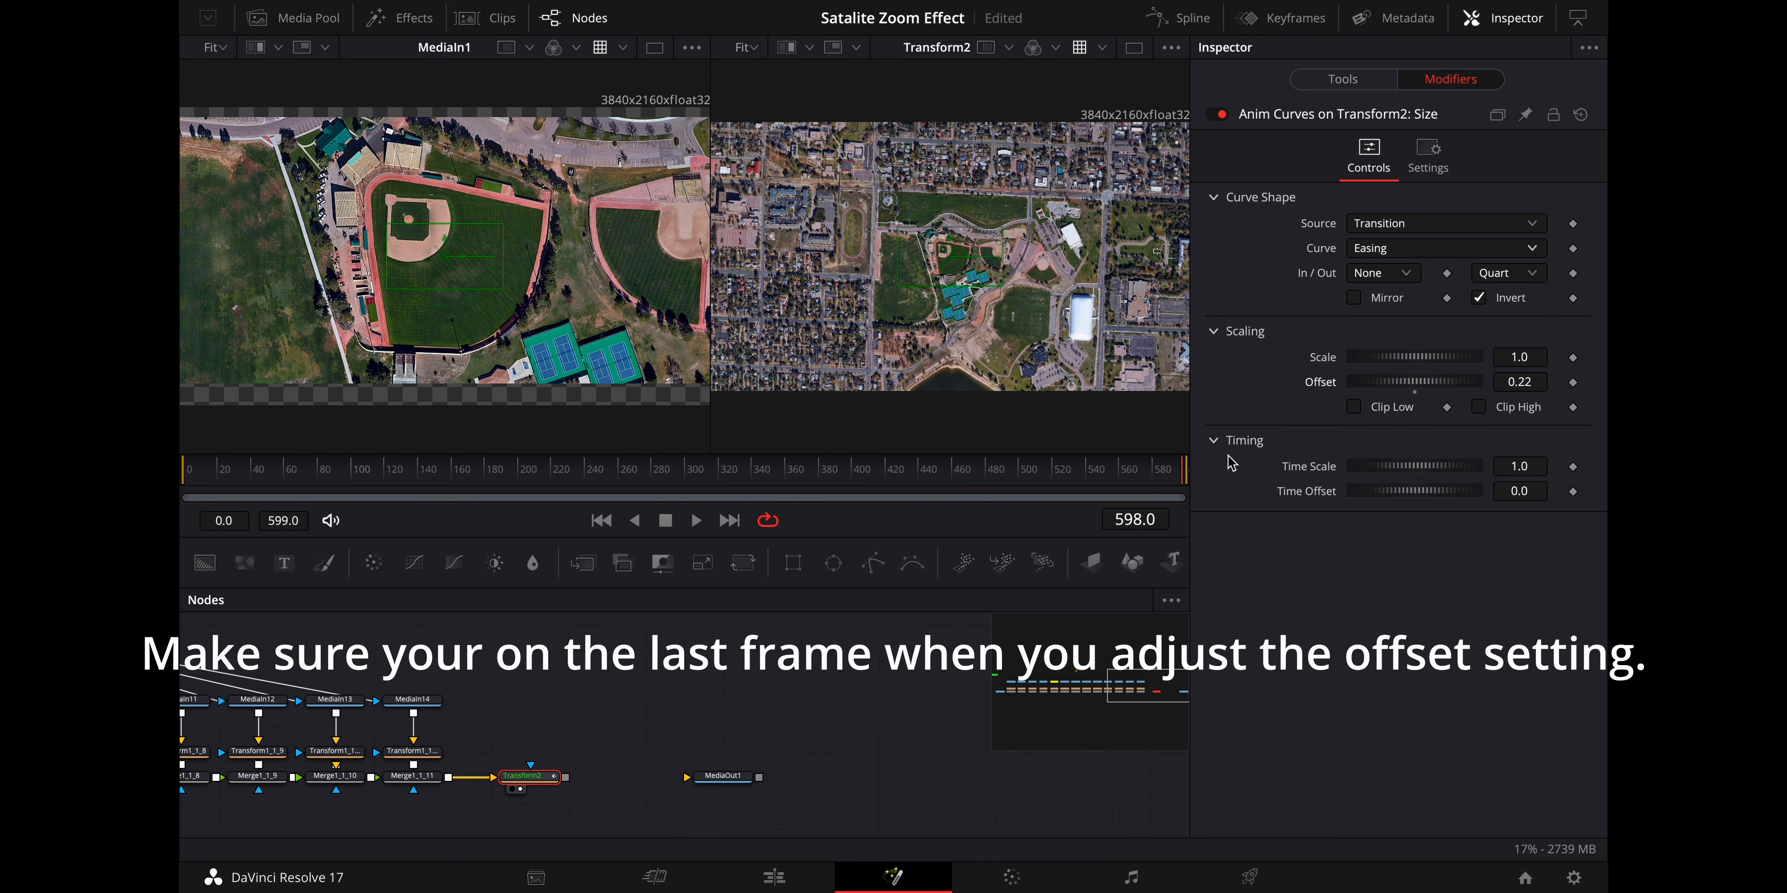
{"action": "left_click", "coordinate": [1520, 382]}
{"action": "key", "text": "BackSpace"}
{"action": "type", "text": ".0001"}
{"action": "key", "text": "Tab"}
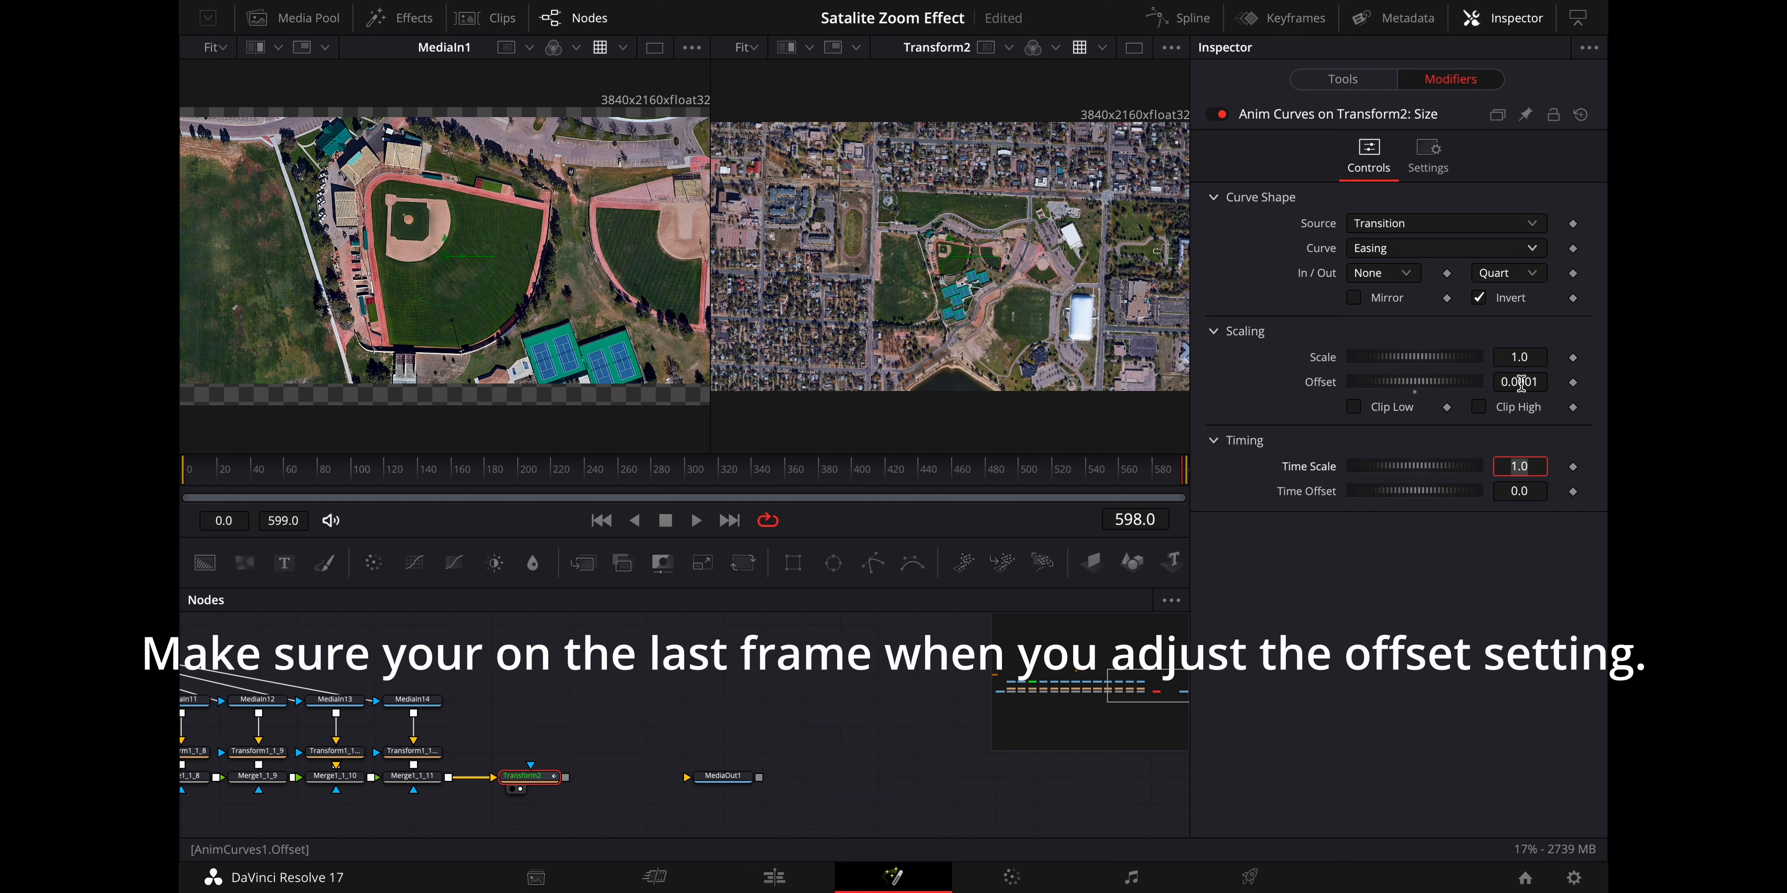
On the last frame, set the size curve's offset to 0.00015
{"action": "left_click", "coordinate": [728, 520]}
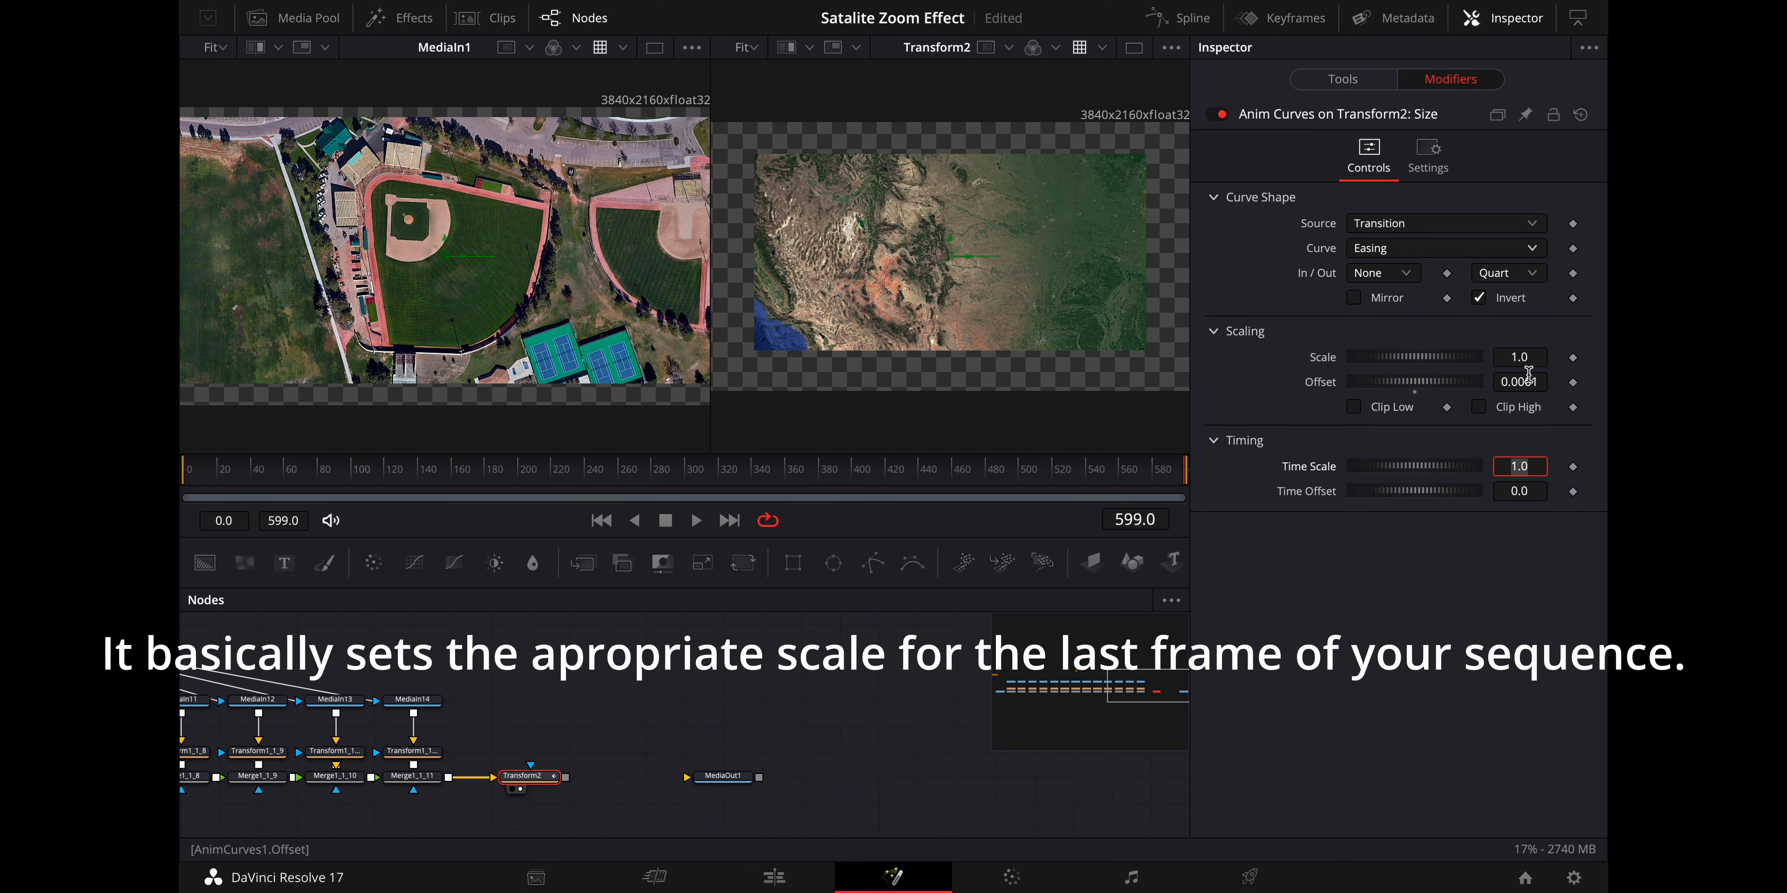
{"action": "left_click", "coordinate": [1522, 382]}
{"action": "key", "text": "BackSpace"}
{"action": "type", "text": ".00015"}
{"action": "key", "text": "Tab"}
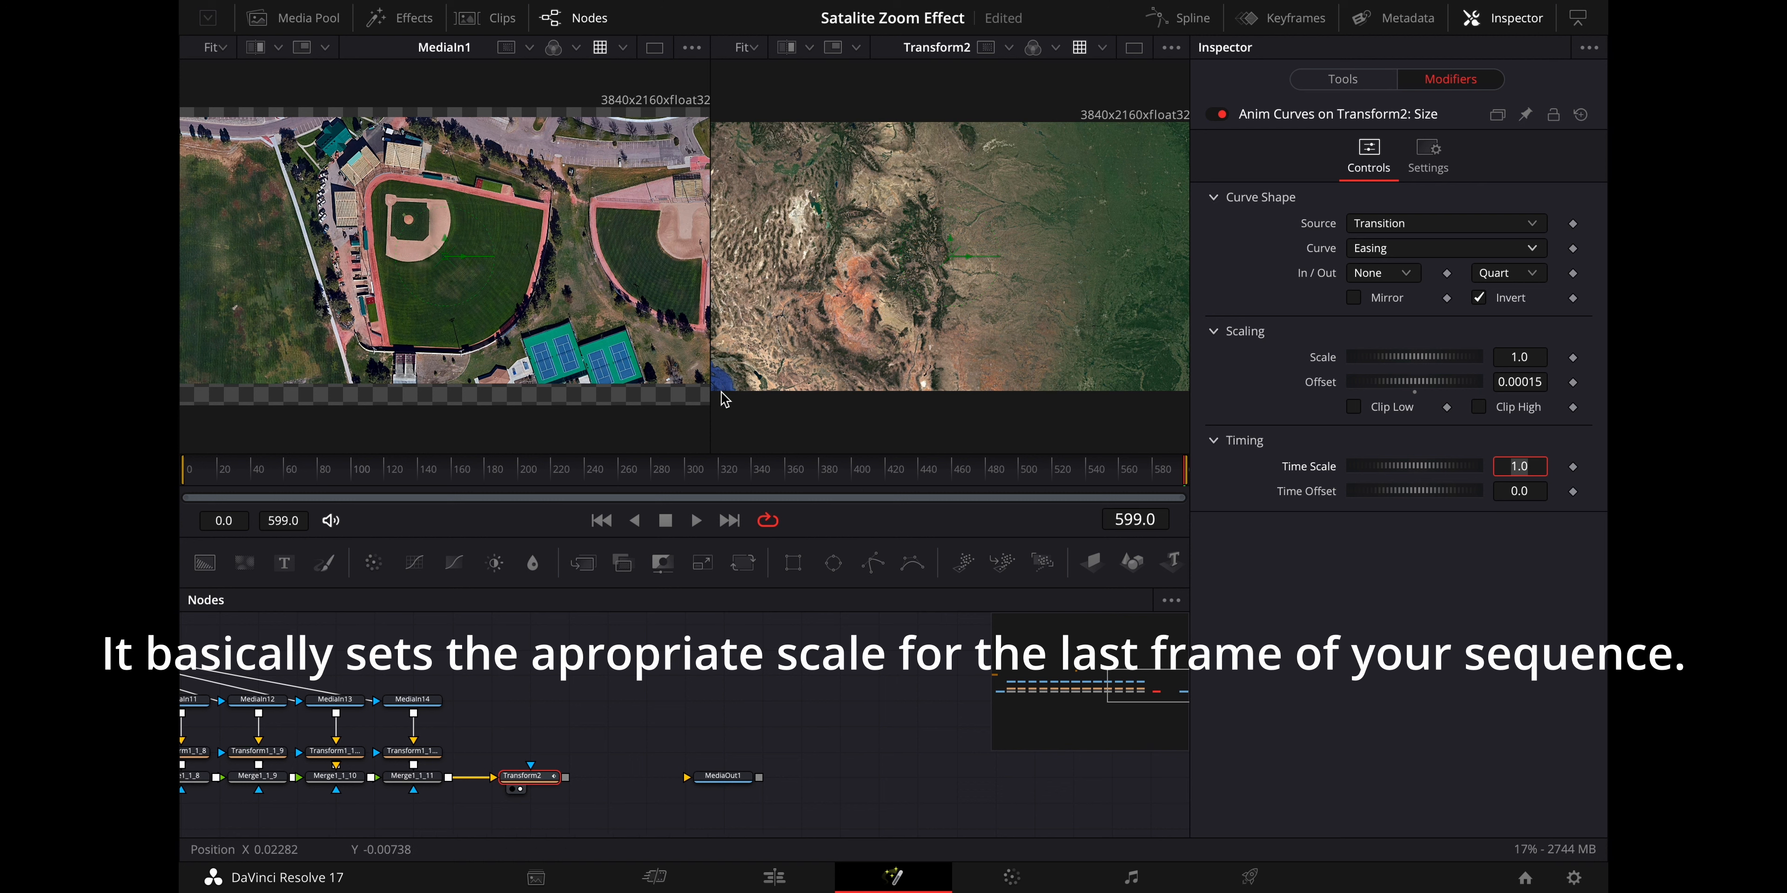
Scrub the timeline to preview the eased zoom and connect Transform2's output to MediaOut1
{"action": "left_click_drag", "start_coordinate": [277, 472], "coordinate": [209, 473]}
{"action": "left_click", "coordinate": [926, 472]}
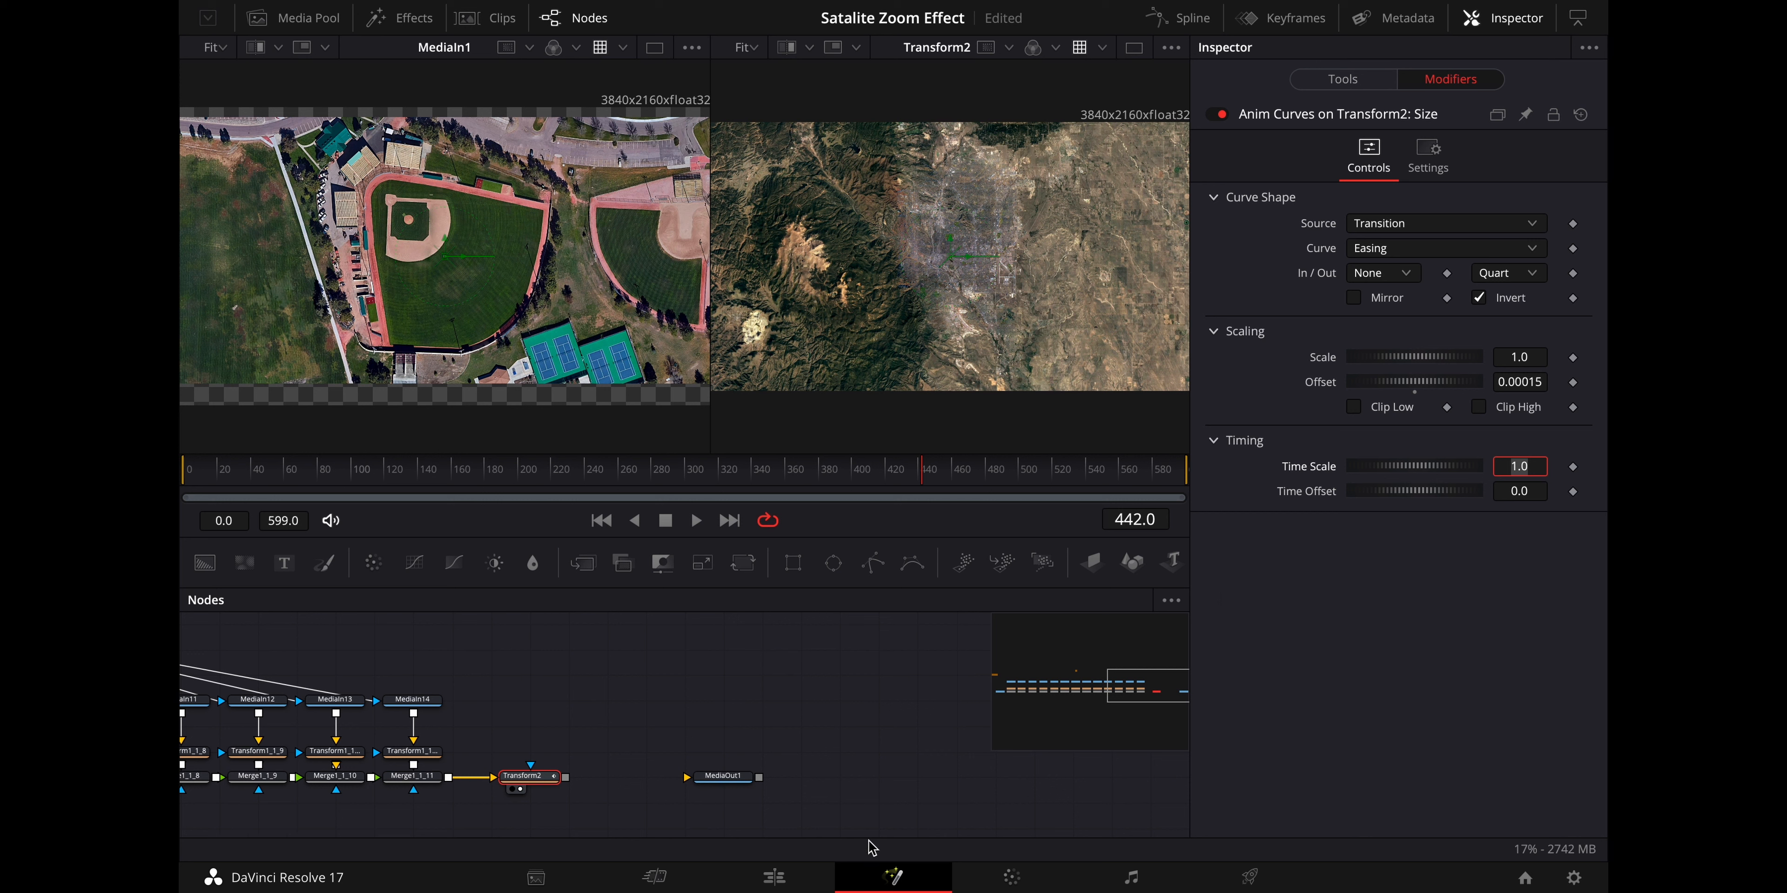
{"action": "left_click_drag", "start_coordinate": [565, 778], "coordinate": [689, 779]}
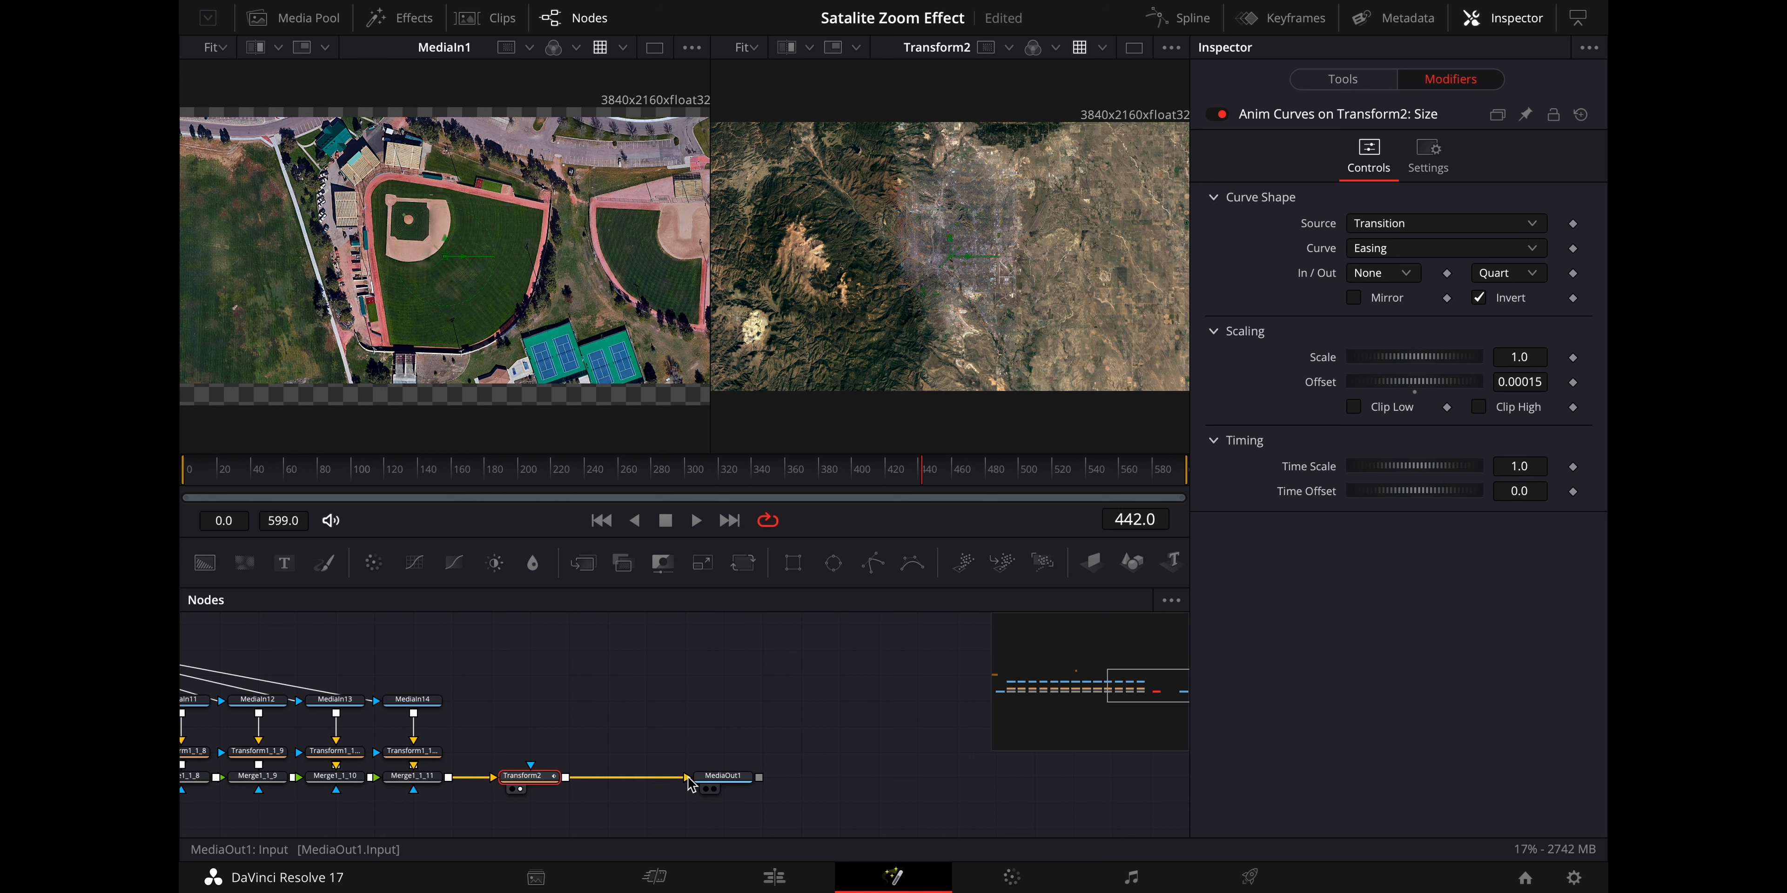
Switch to the Edit page and play the Fusion Composition clip from its beginning
{"action": "left_click", "coordinate": [777, 879]}
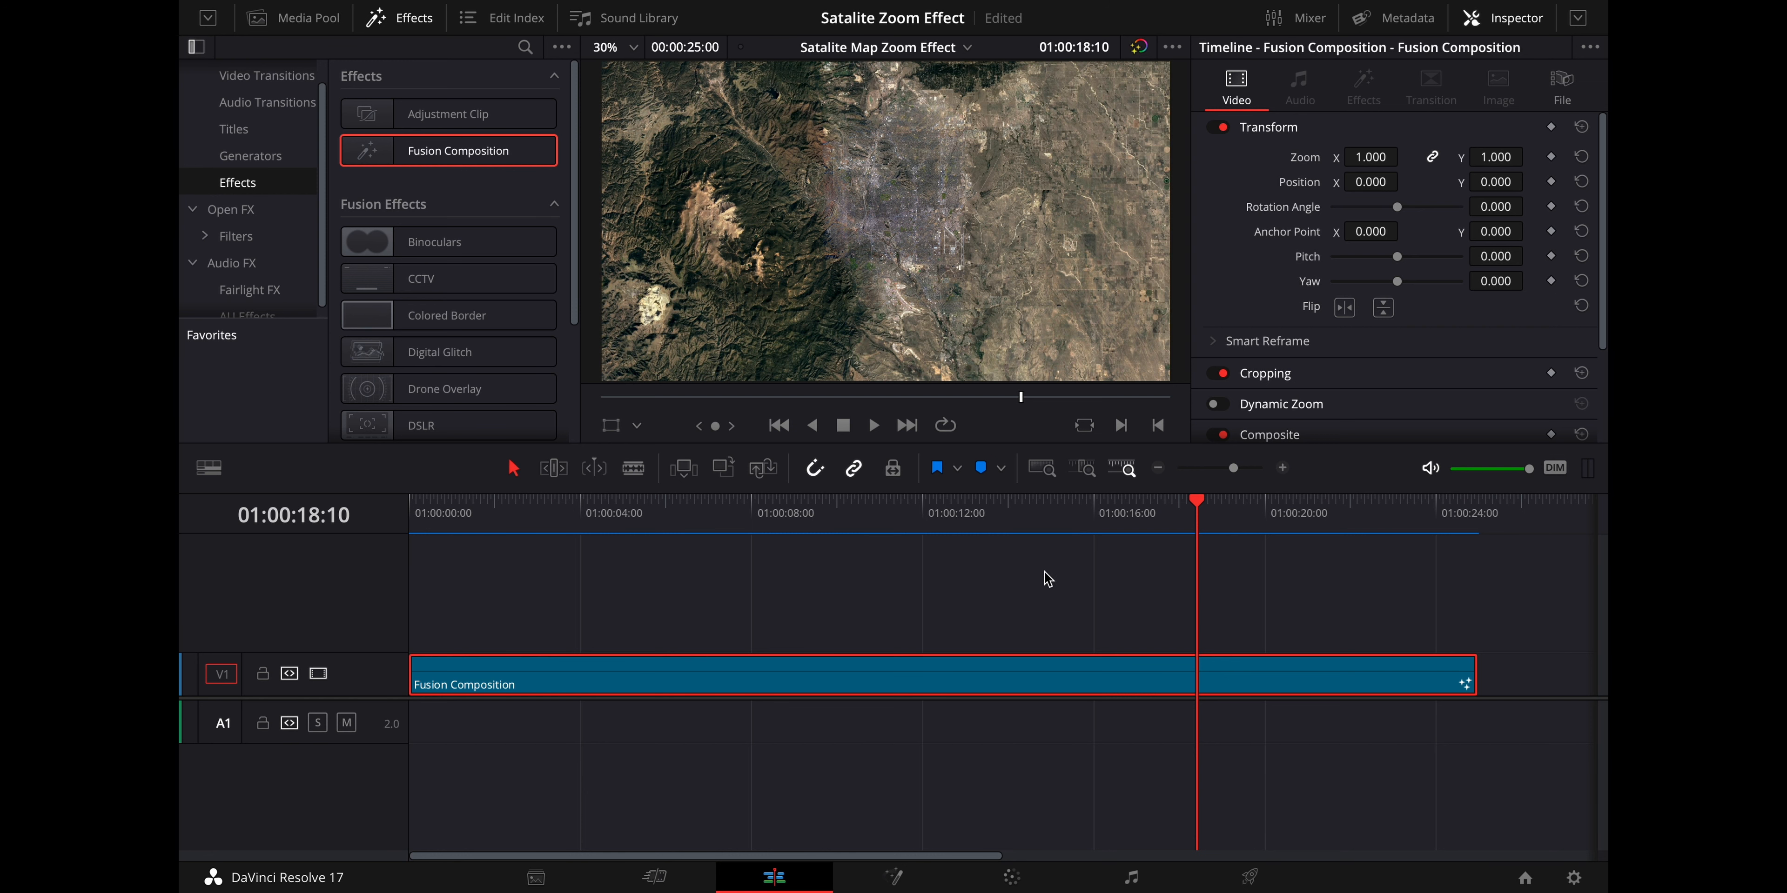
{"action": "left_click", "coordinate": [412, 508]}
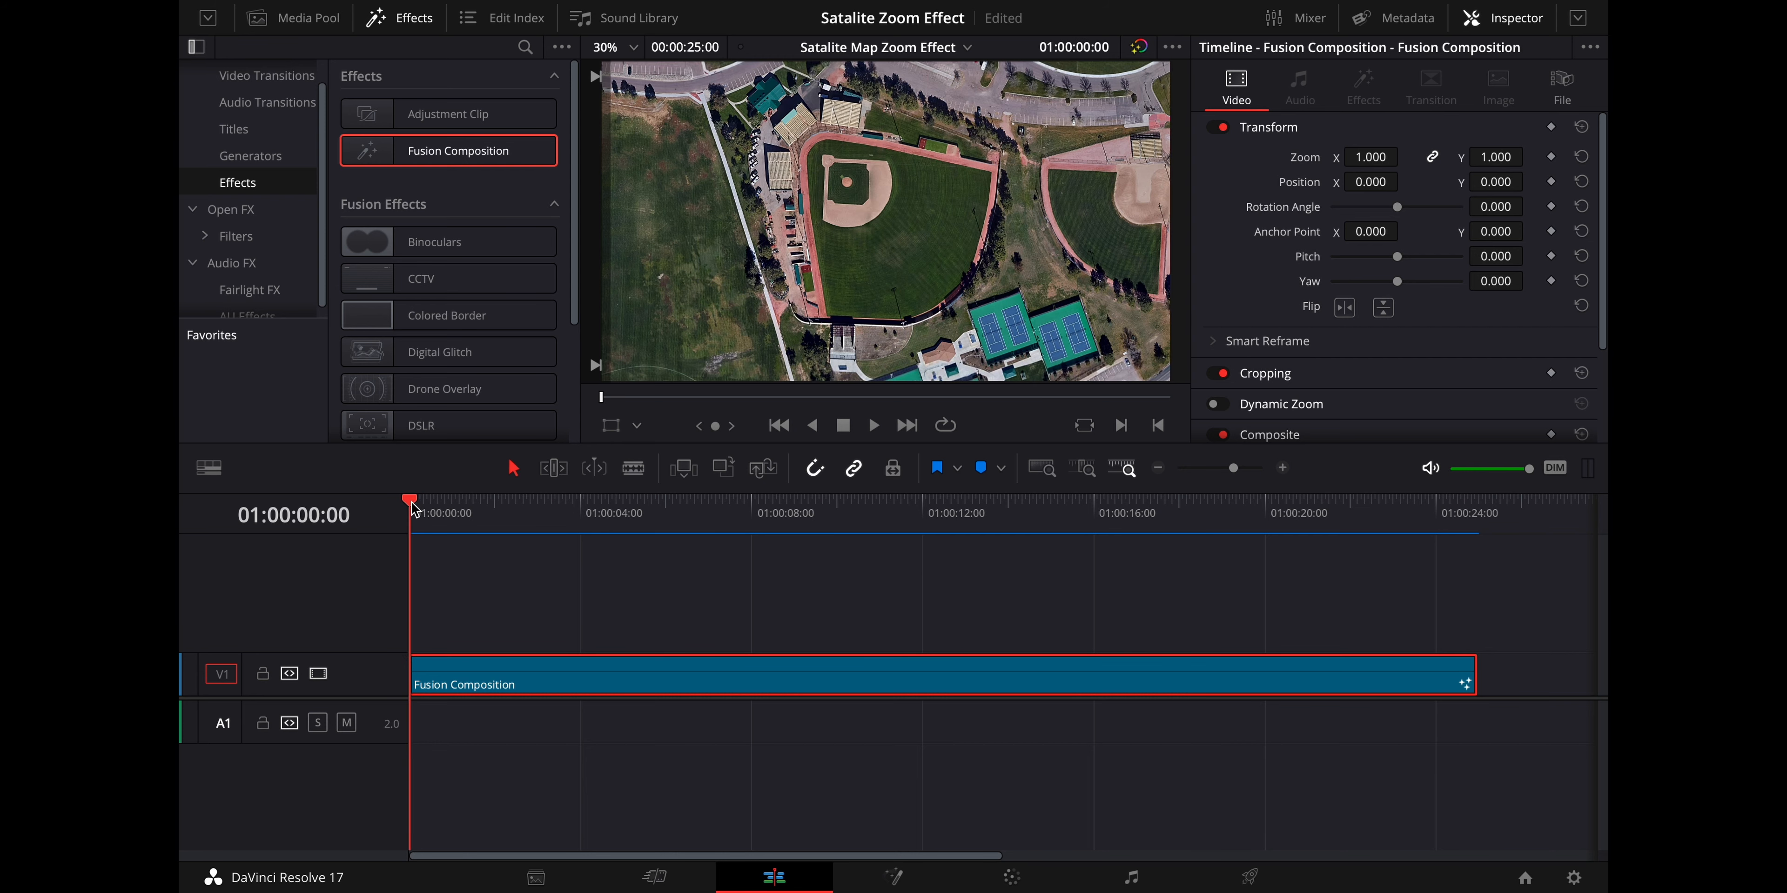
{"action": "key", "text": "space"}
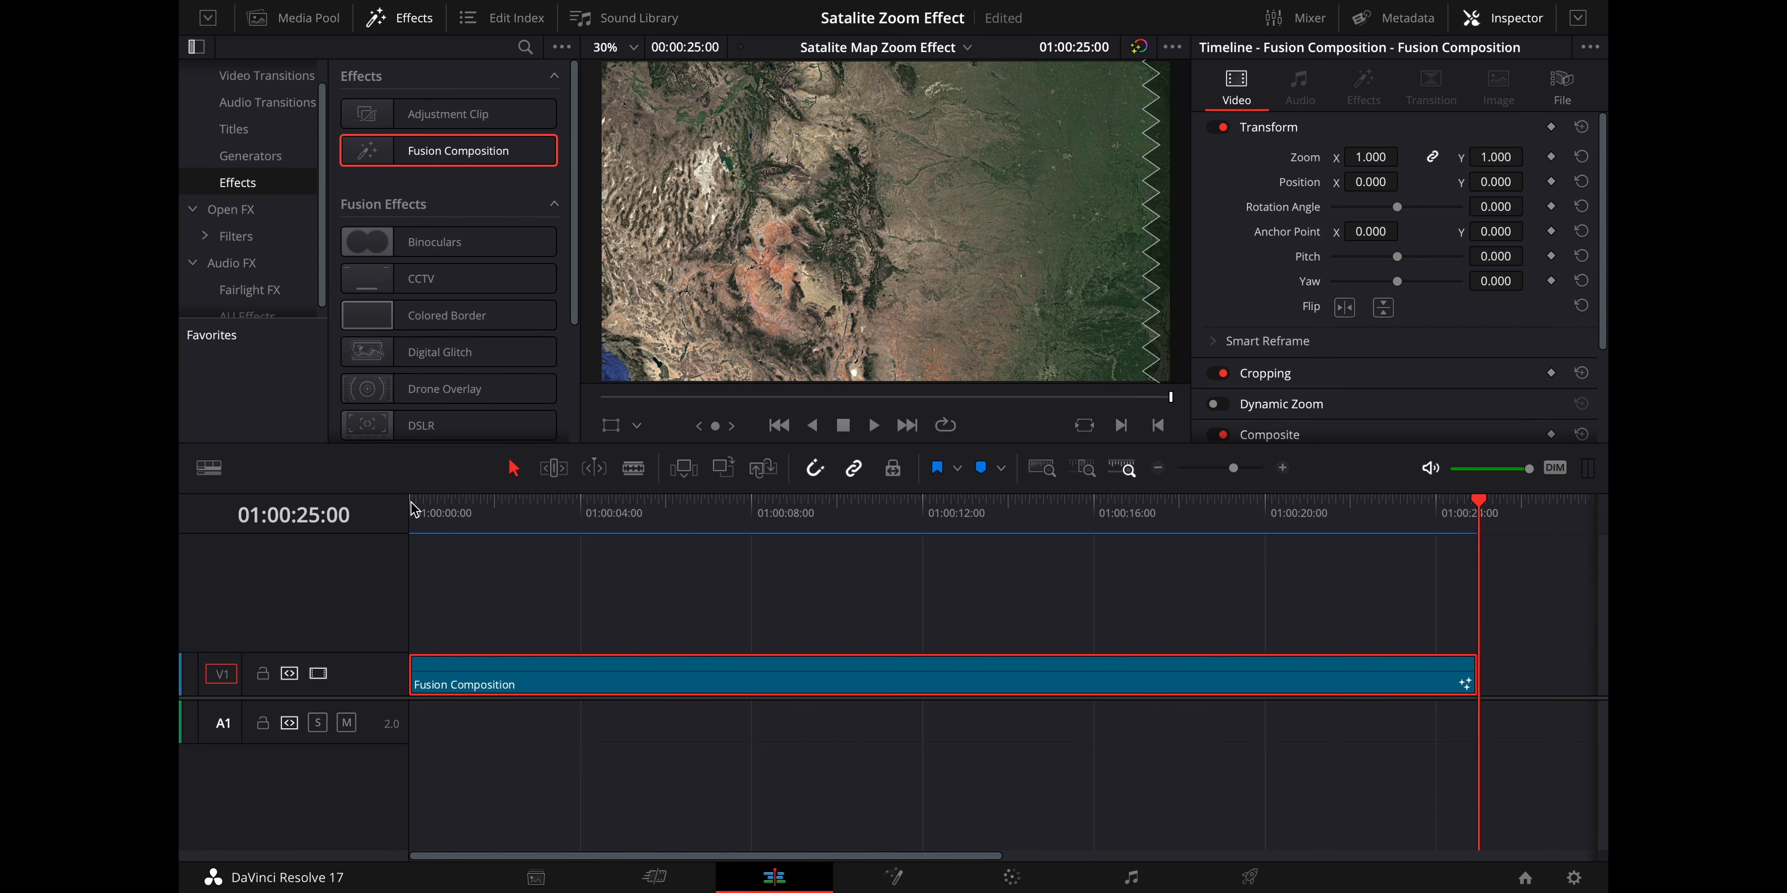
On the Edit page, trim the end of the Fusion Composition clip to a duration of about 20 seconds
{"action": "left_click", "coordinate": [790, 521]}
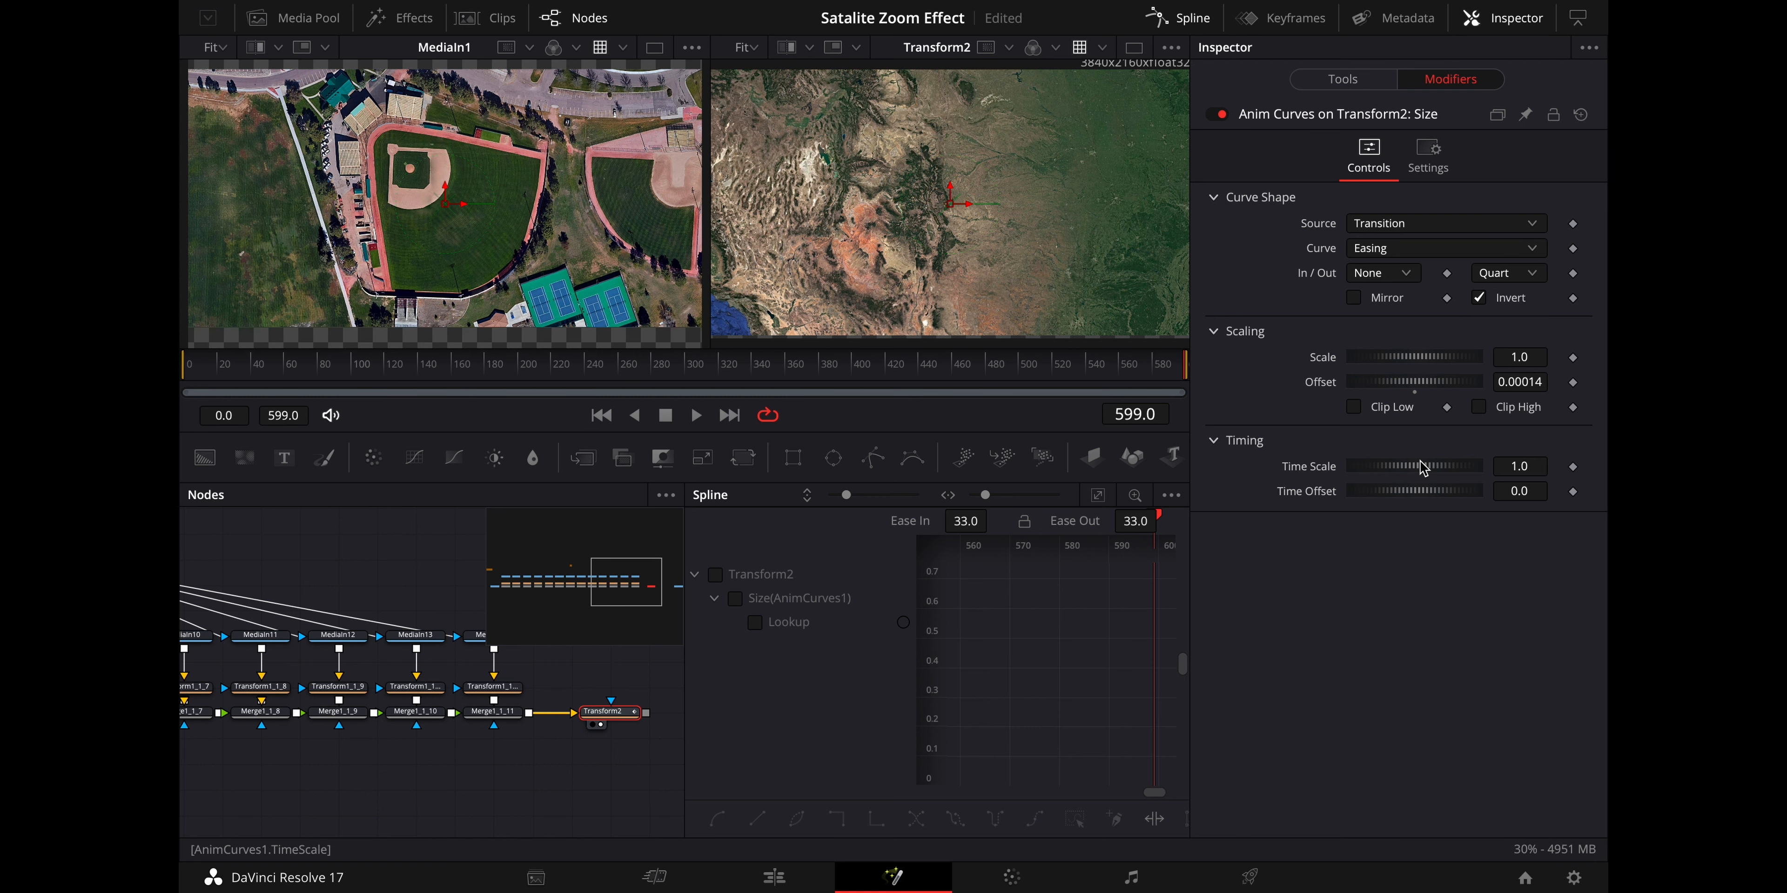
{"action": "left_click", "coordinate": [775, 878]}
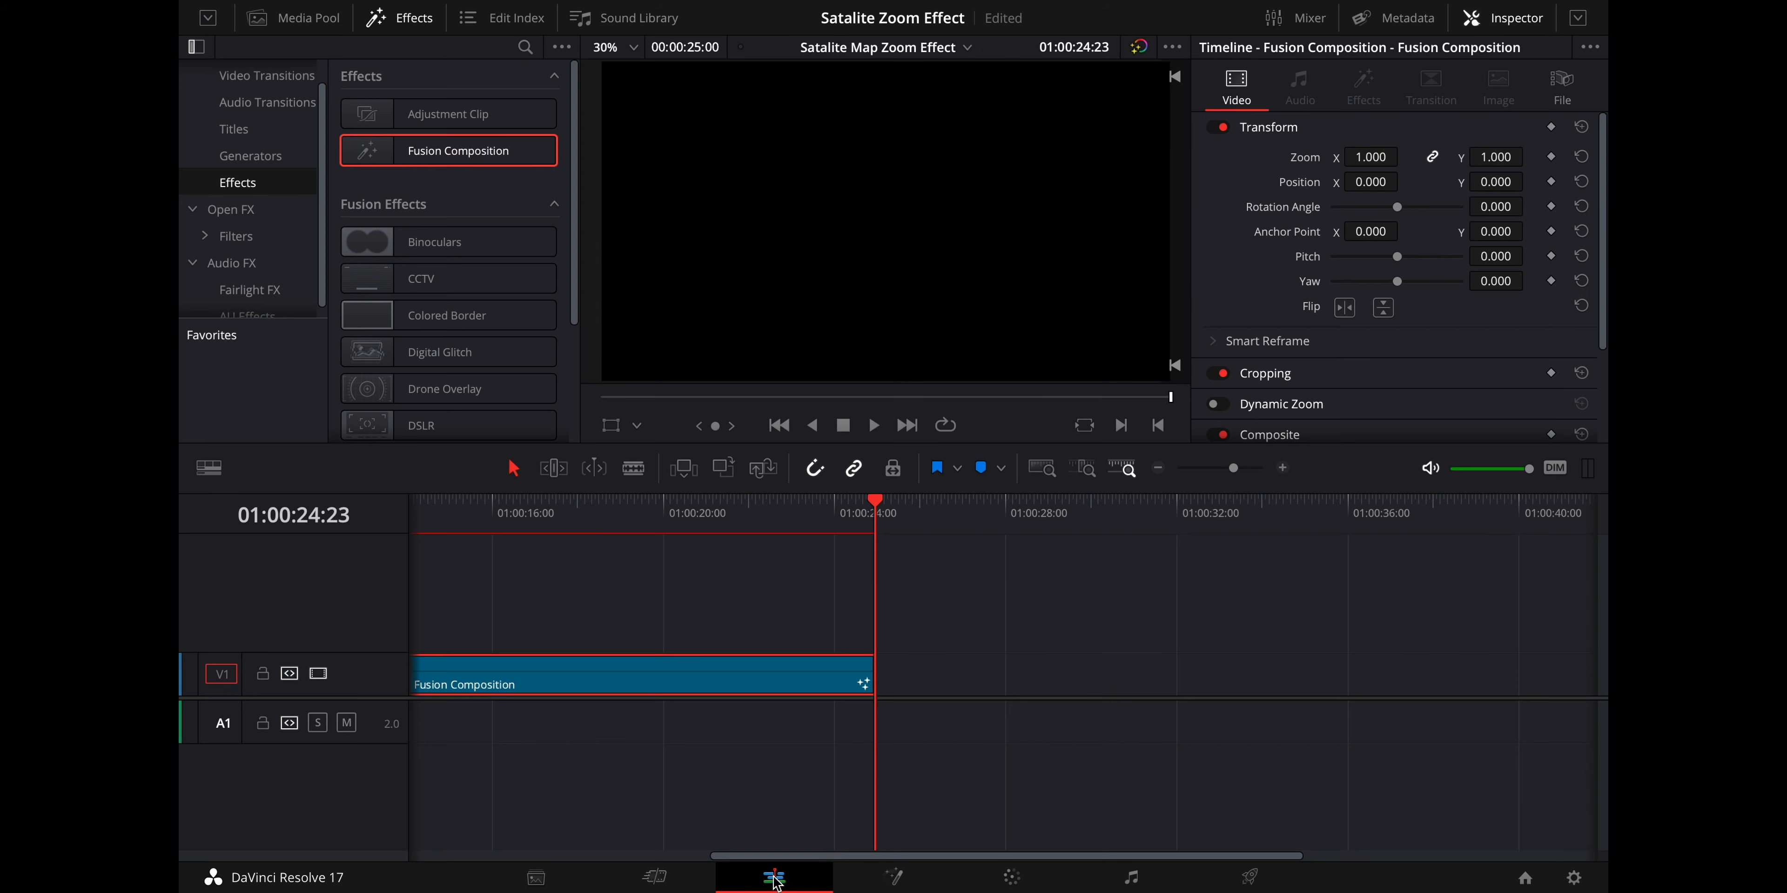
{"action": "scroll", "coordinate": [766, 614], "scroll_direction": "left", "scroll_amount": 5}
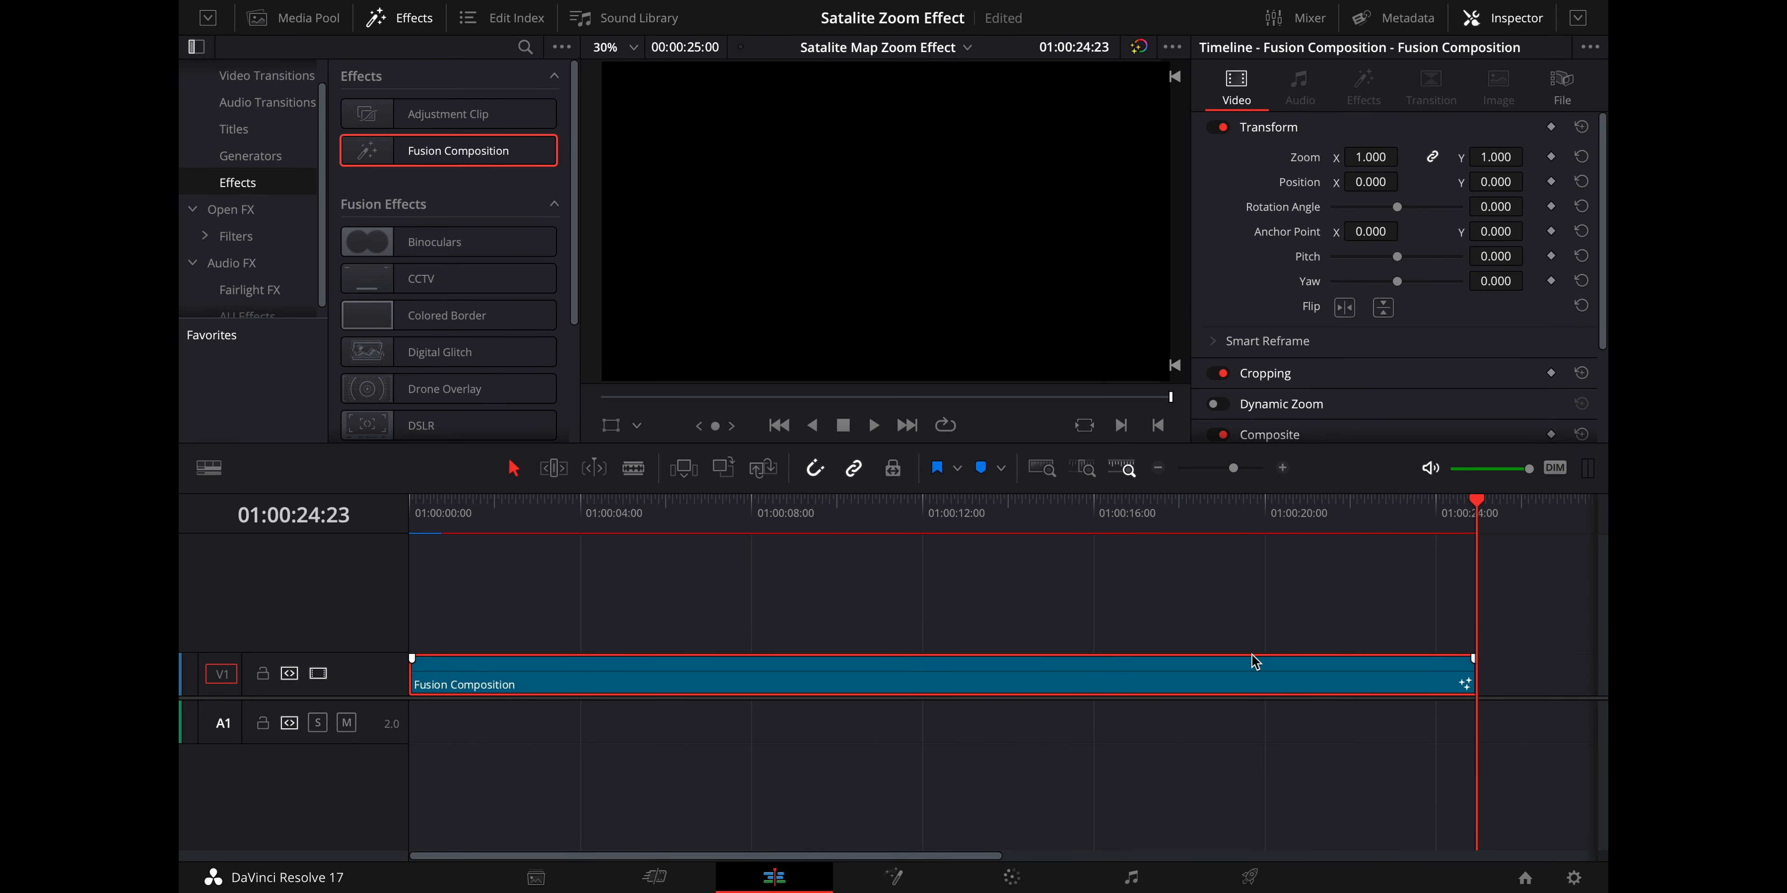
{"action": "left_click_drag", "start_coordinate": [1469, 676], "coordinate": [1261, 683]}
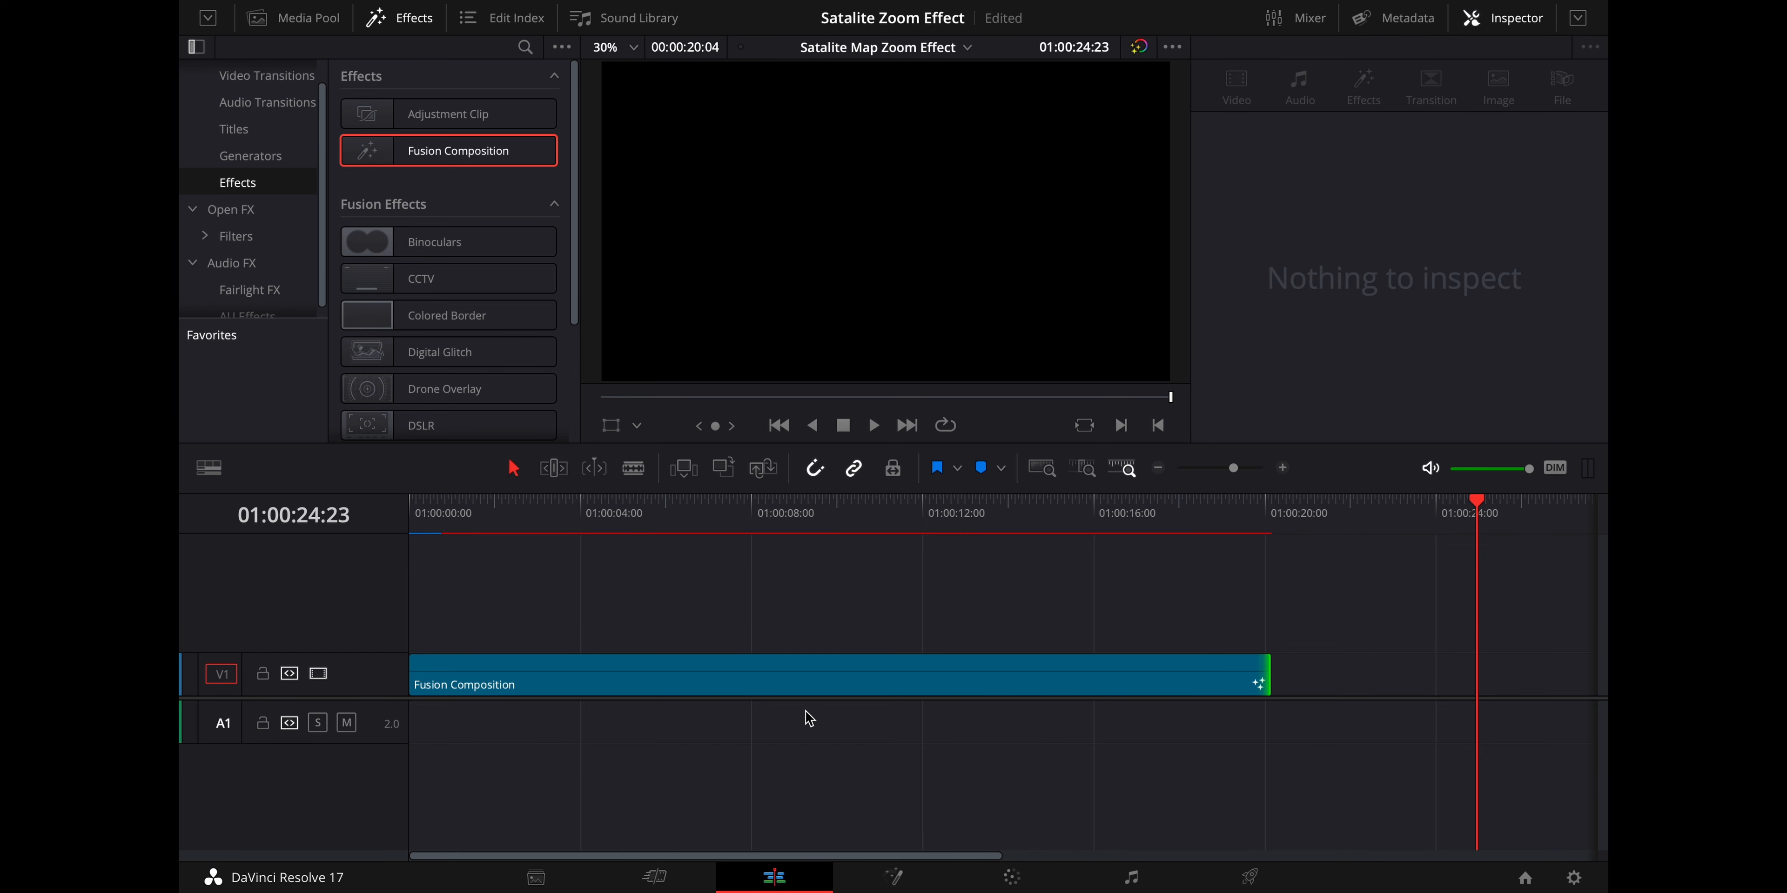
Reopen the trimmed composition in Fusion at frame 0 and show Transform2 in the second viewer
{"action": "left_click", "coordinate": [1216, 526]}
{"action": "left_click", "coordinate": [895, 877]}
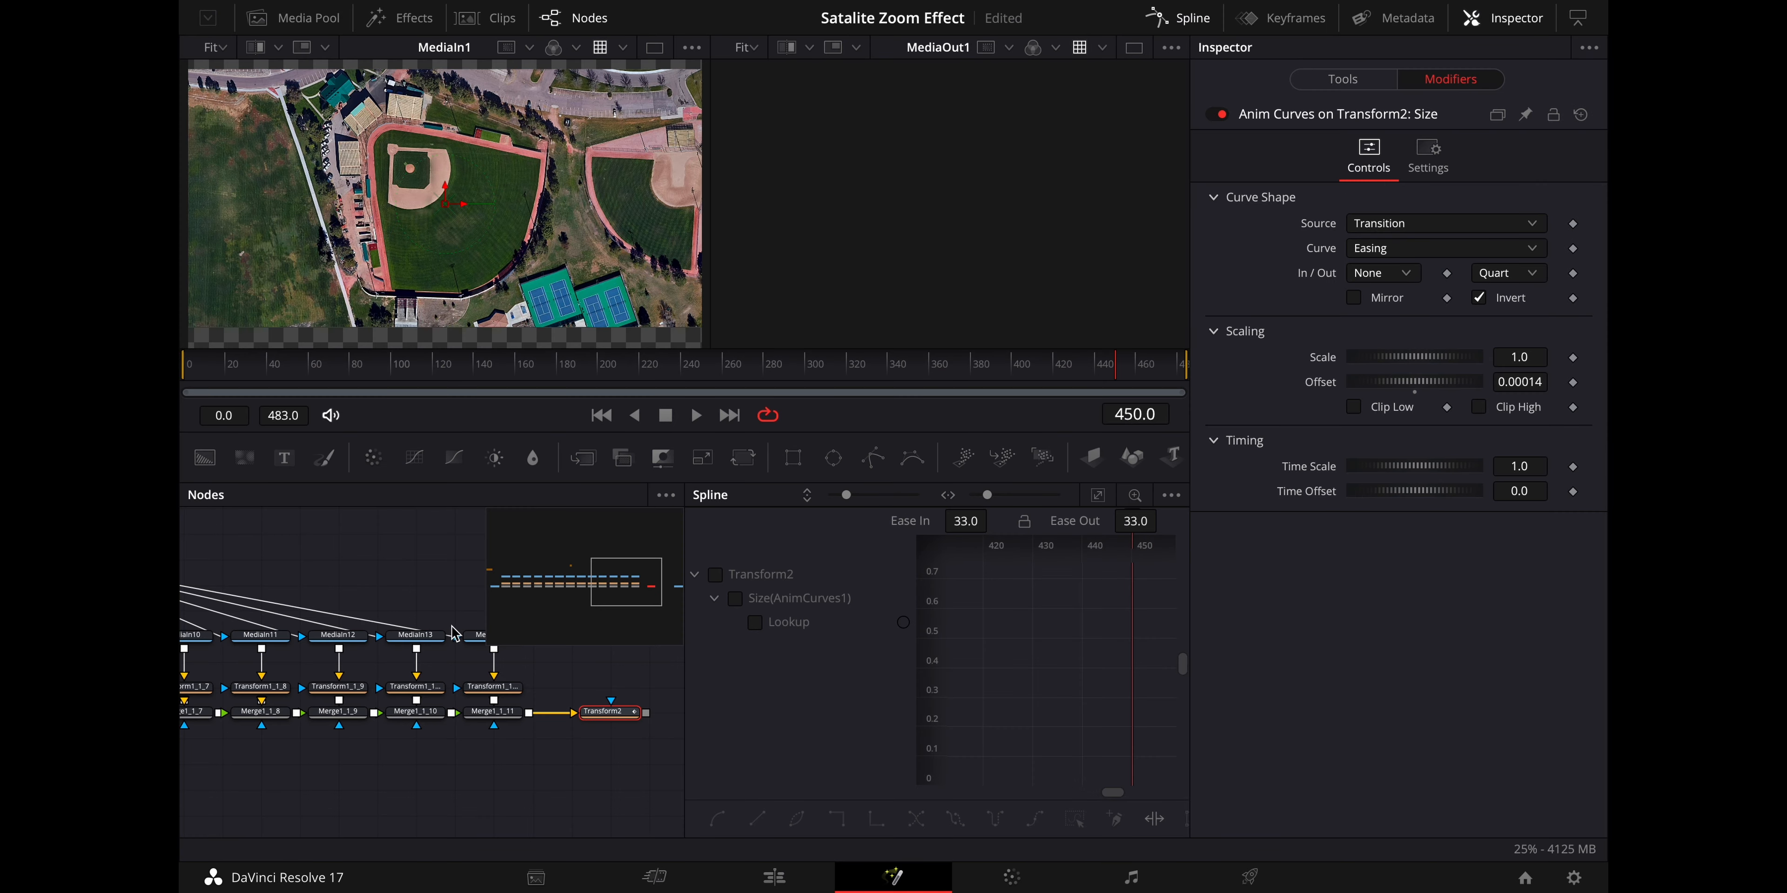
{"action": "left_click", "coordinate": [191, 371]}
{"action": "key", "text": "2"}
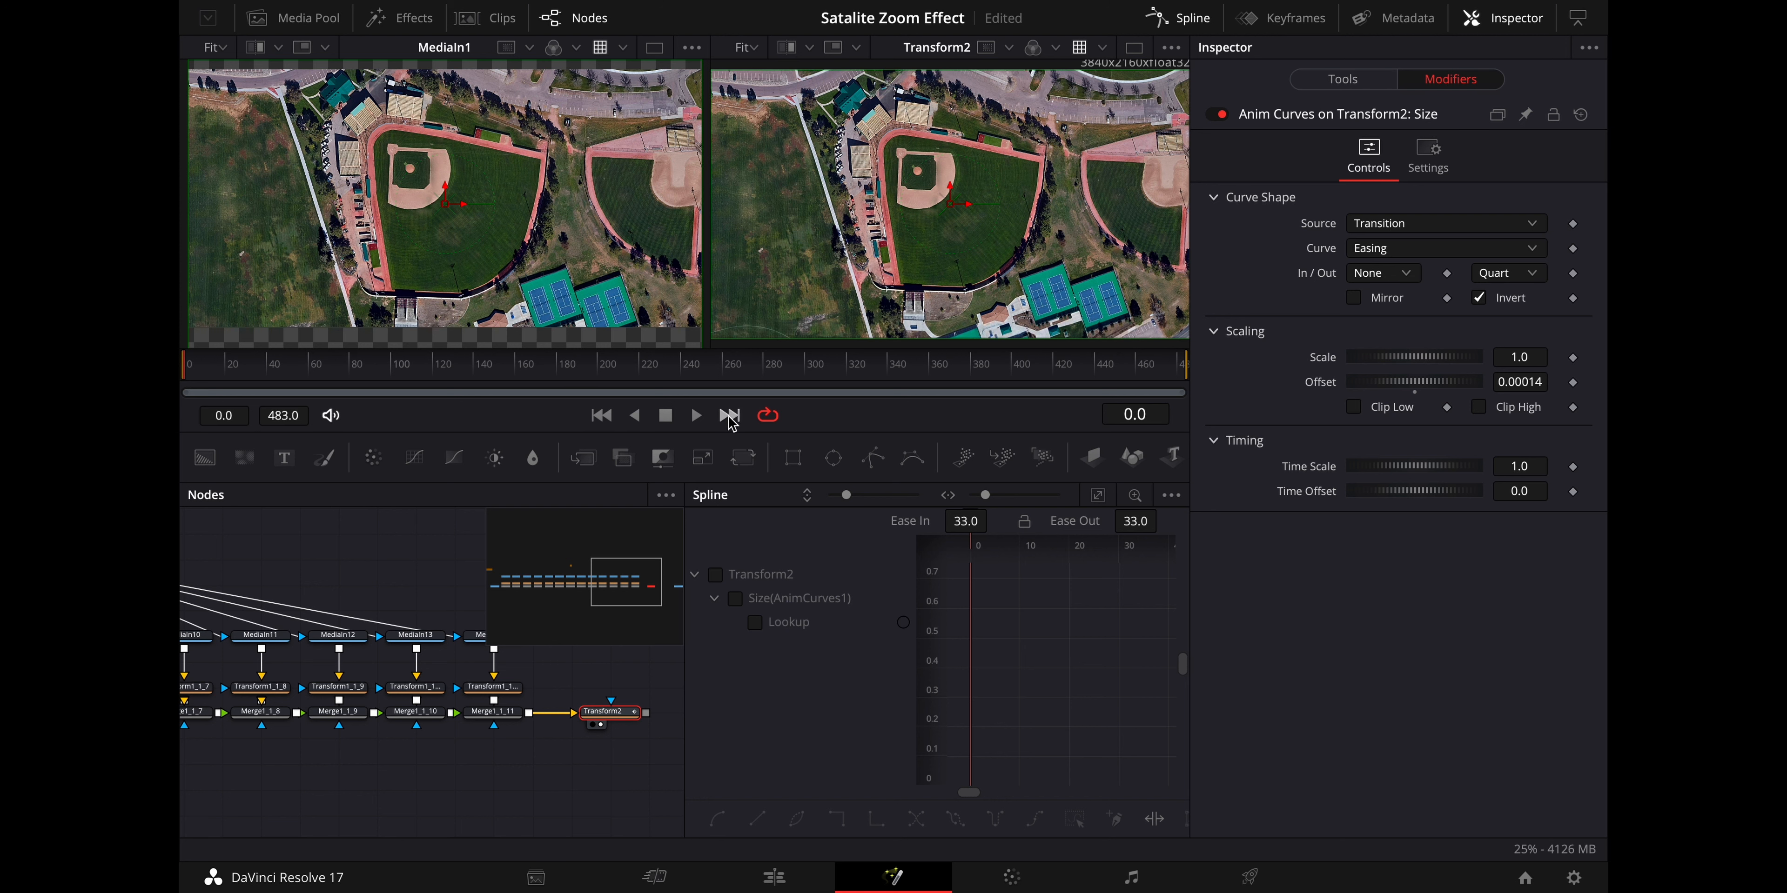
Go to the composition's last frame to check the zoom's end and connect Transform2's output to MediaOut1
{"action": "left_click", "coordinate": [730, 416]}
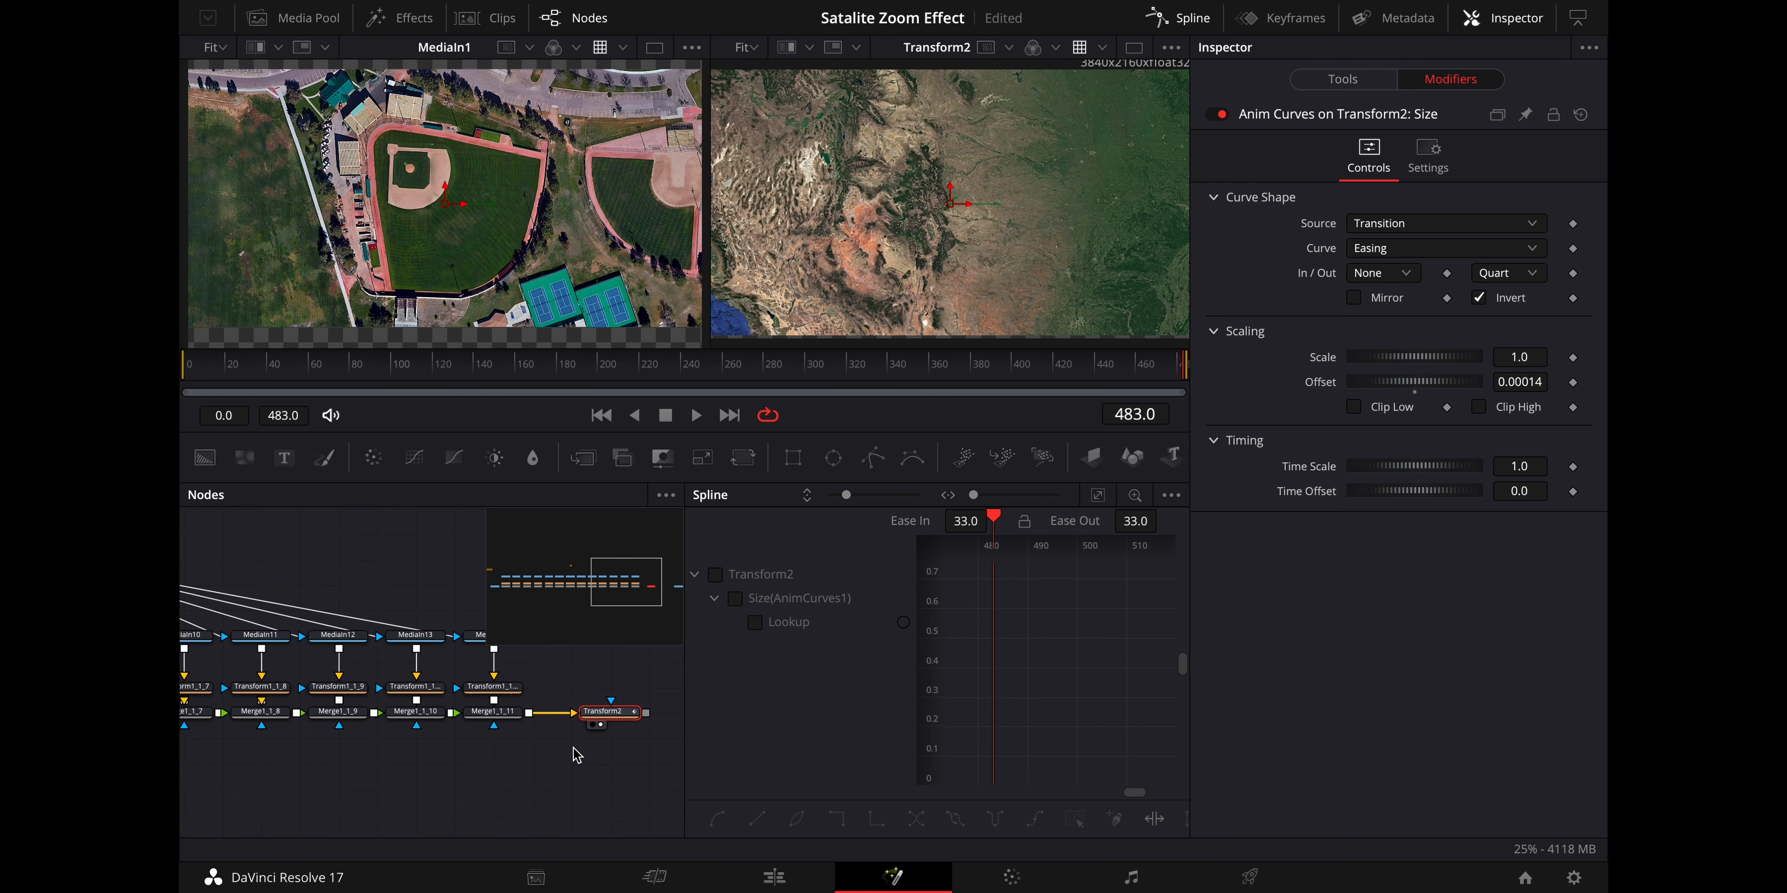
{"action": "scroll", "coordinate": [576, 755], "scroll_direction": "right", "scroll_amount": 5}
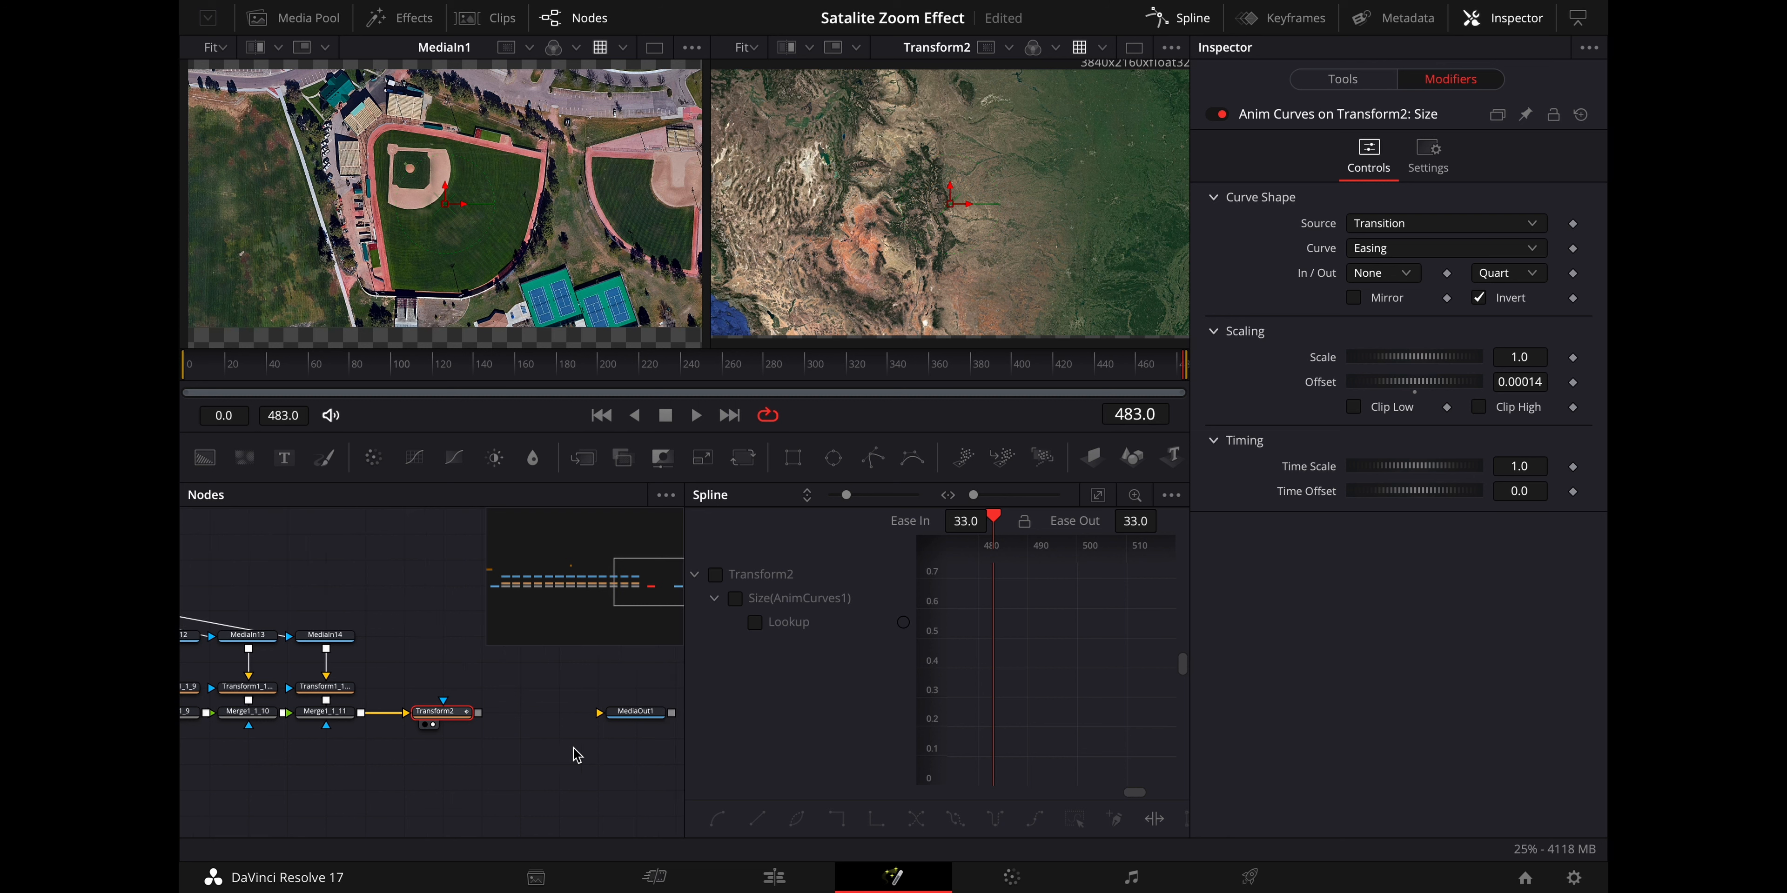
{"action": "left_click_drag", "start_coordinate": [478, 712], "coordinate": [623, 714]}
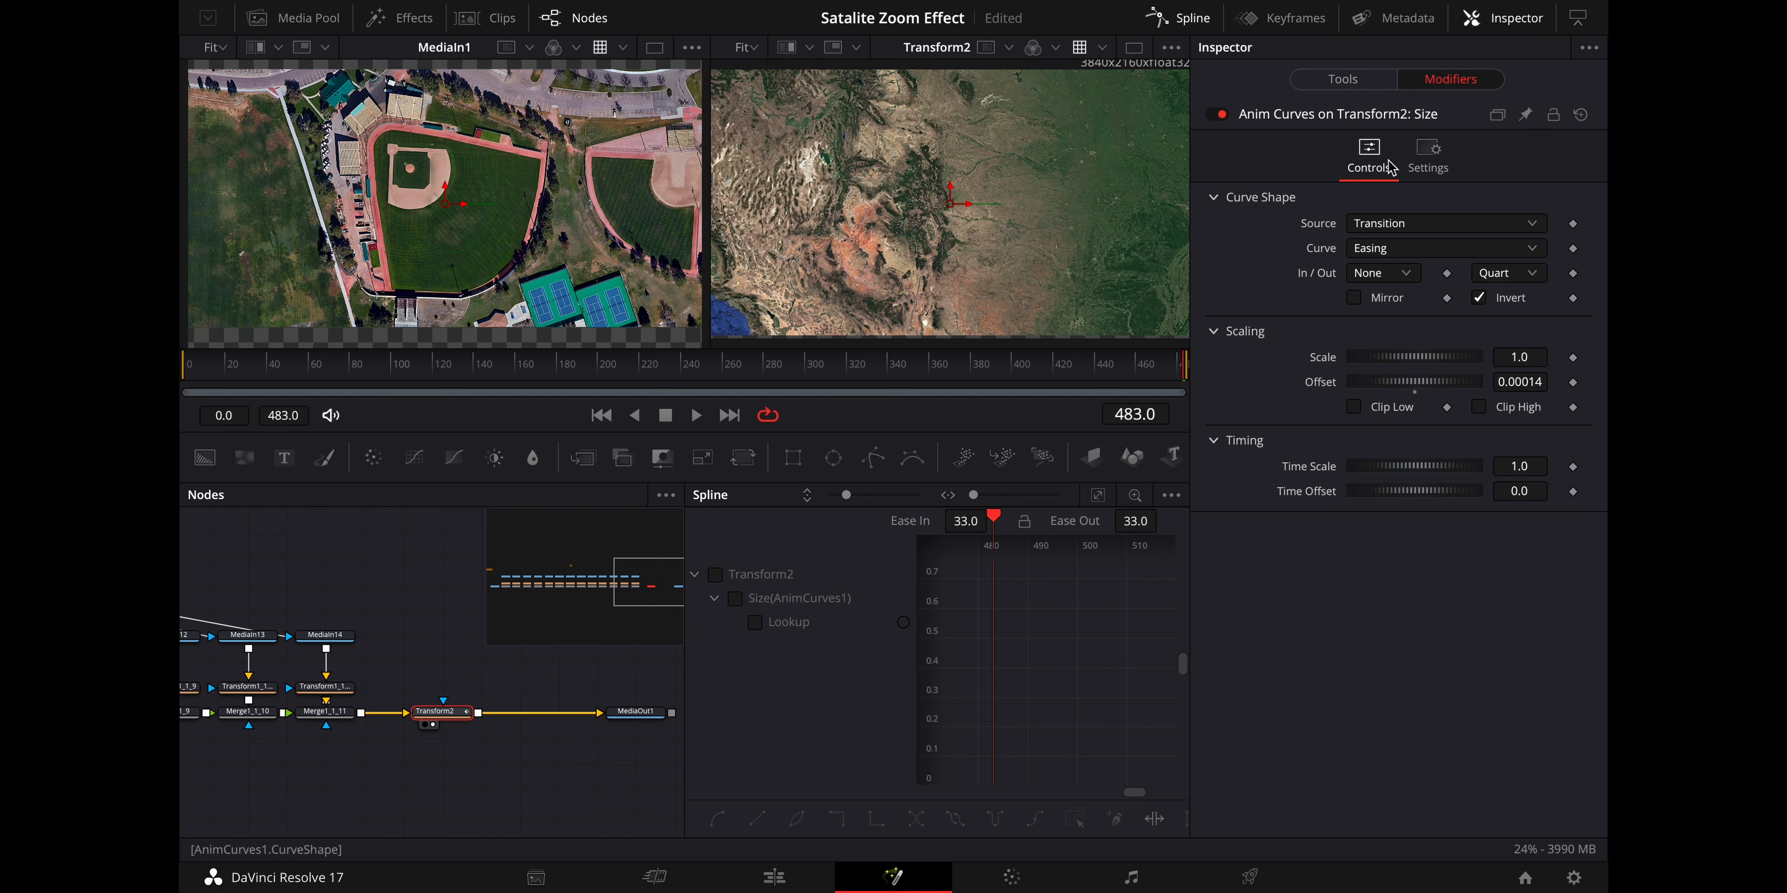
Enable motion blur on Transform2 and set its quality to 10
{"action": "left_click", "coordinate": [1346, 80]}
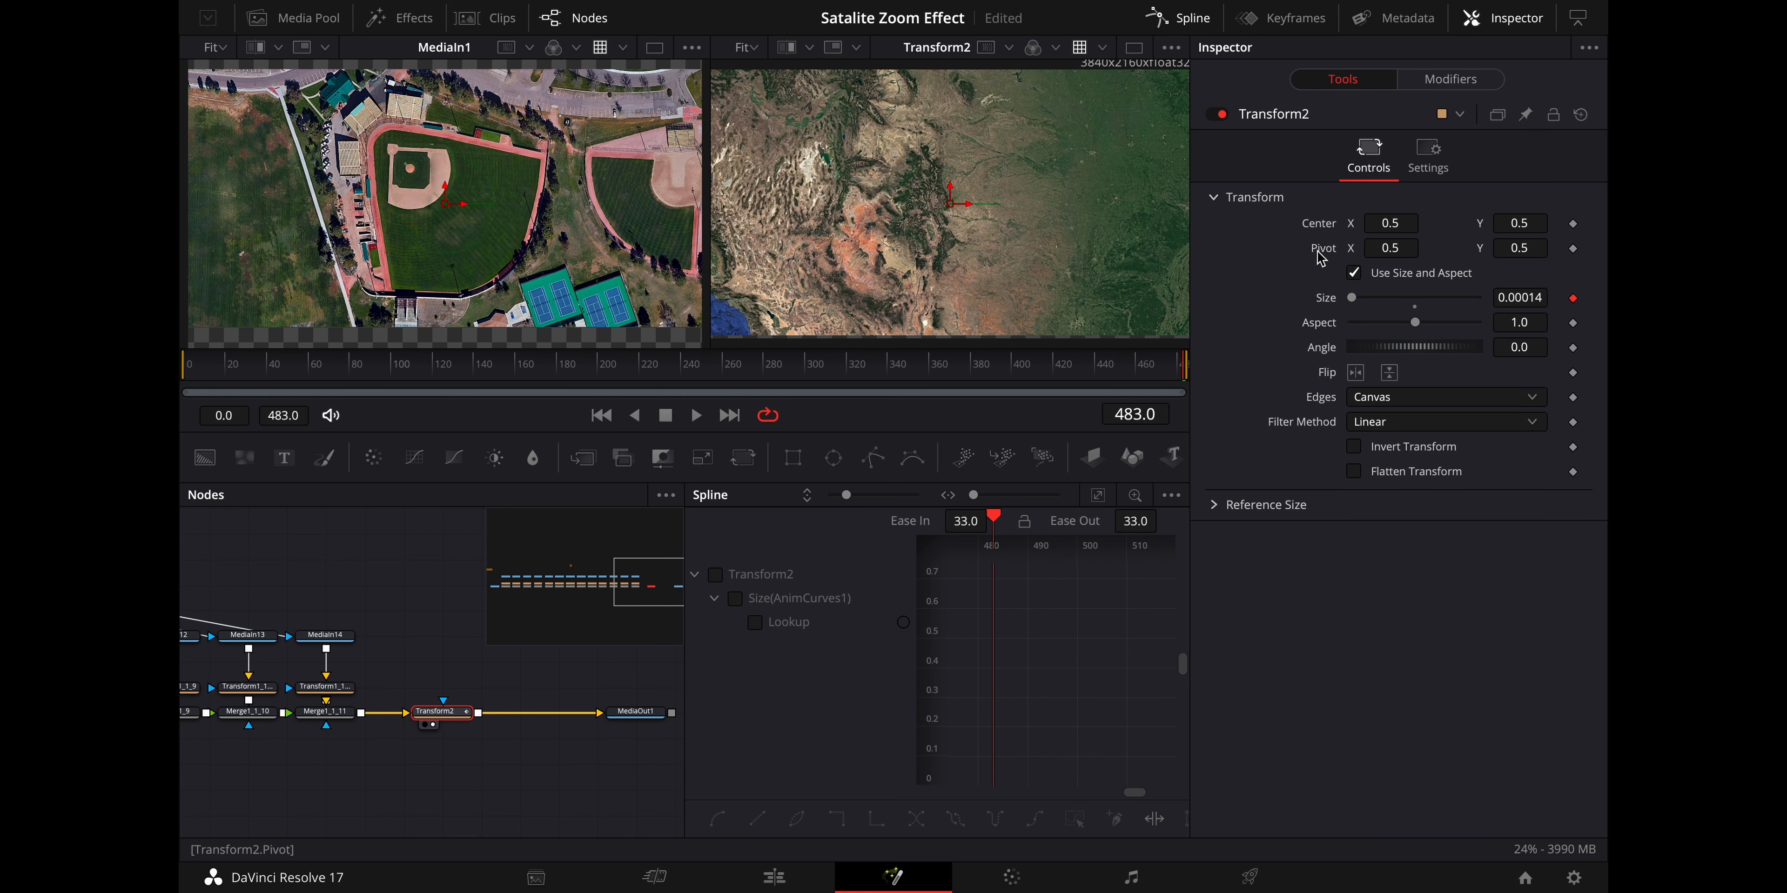
{"action": "left_click", "coordinate": [1429, 156]}
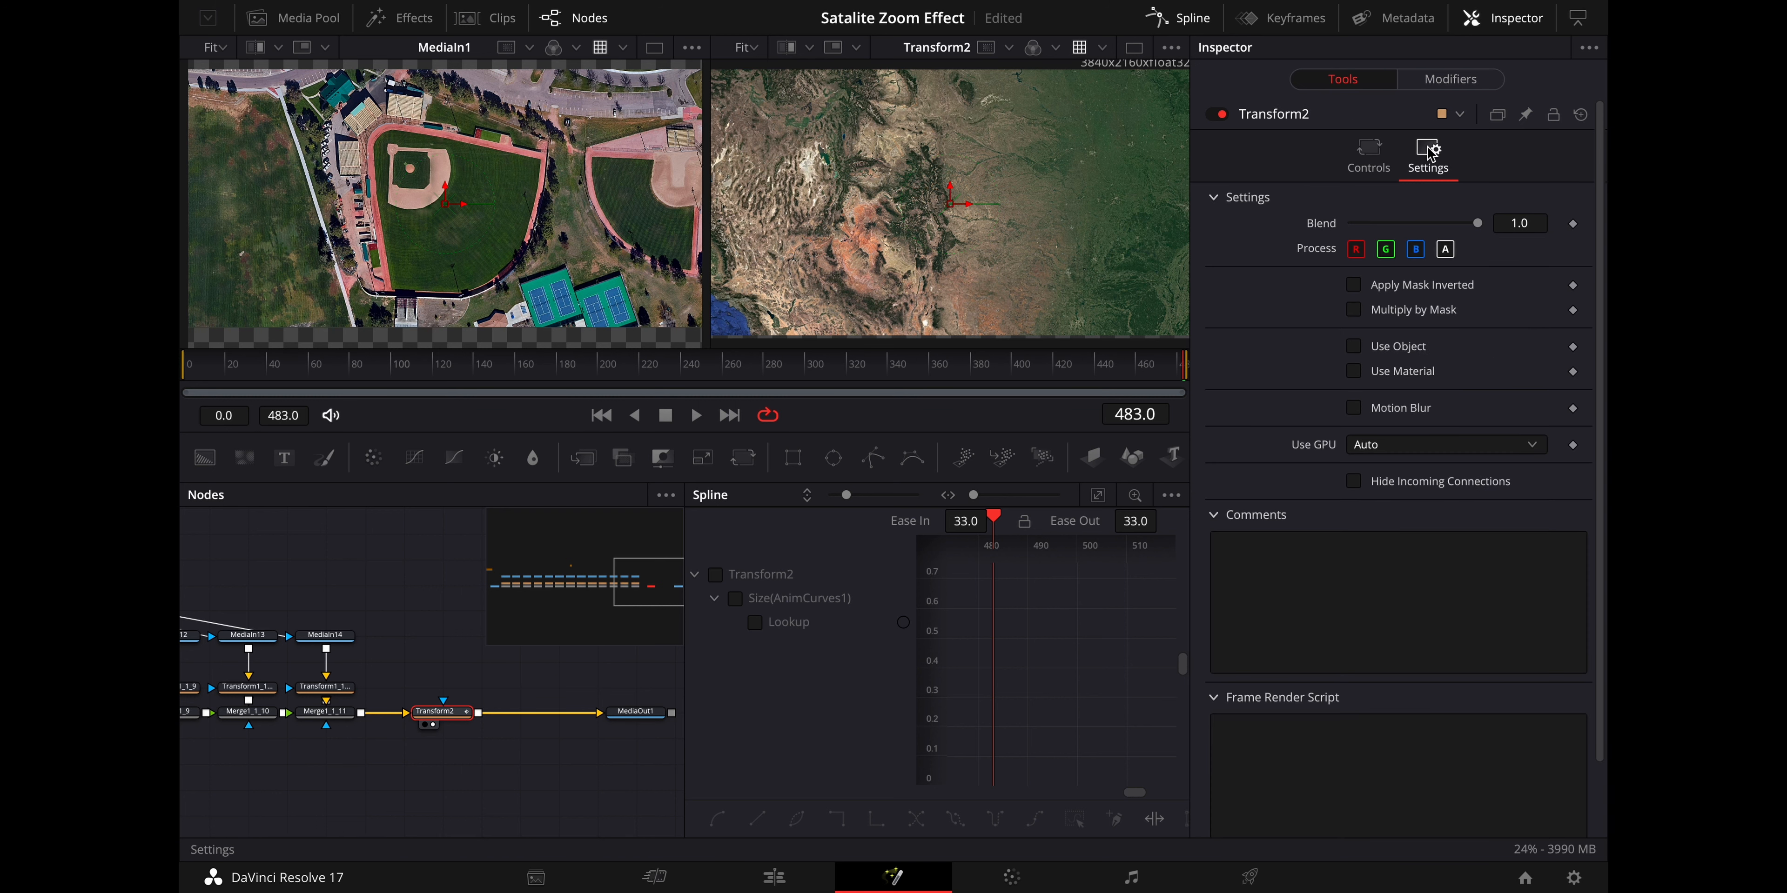
{"action": "left_click", "coordinate": [1357, 410]}
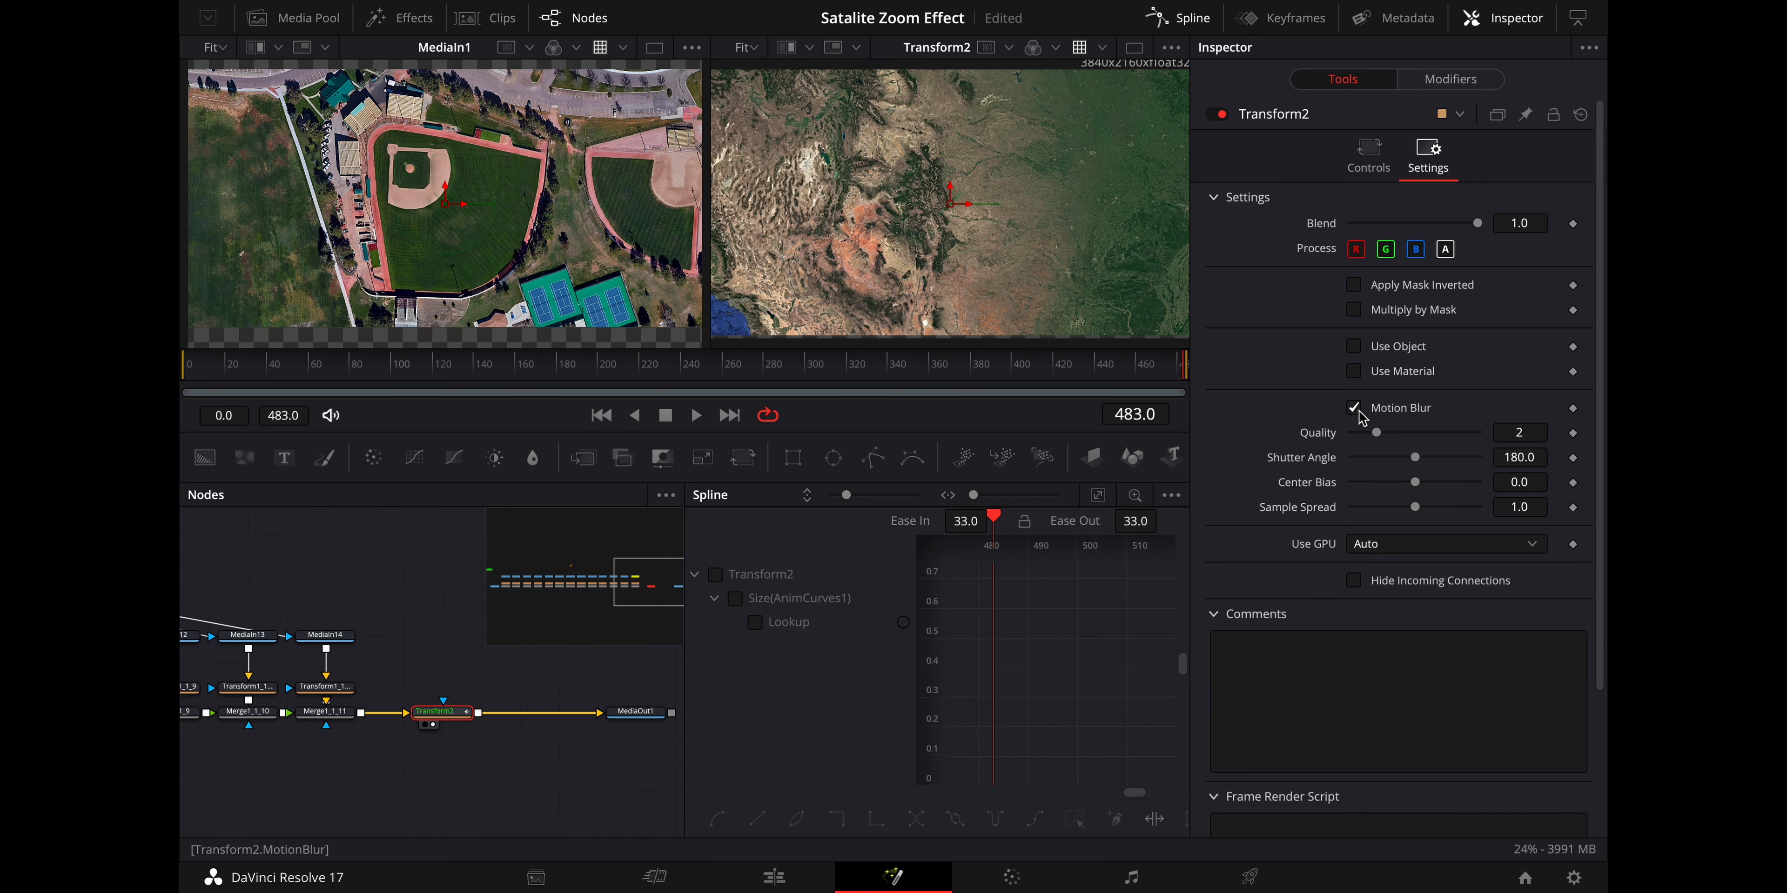
{"action": "left_click_drag", "start_coordinate": [1380, 441], "coordinate": [1491, 440]}
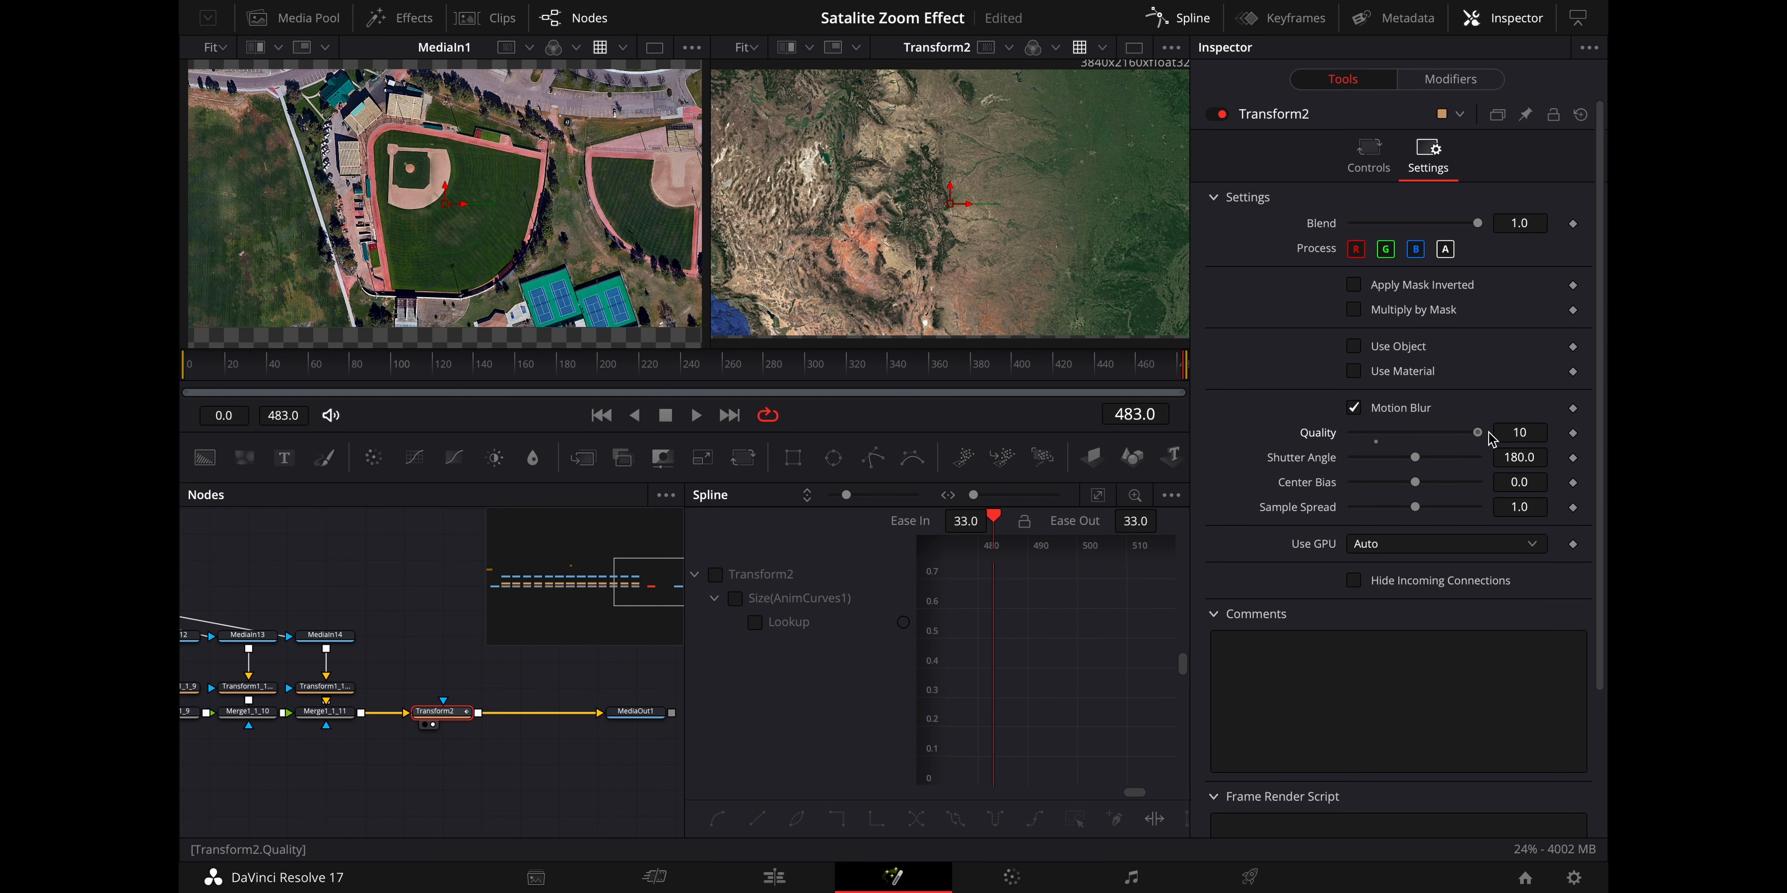